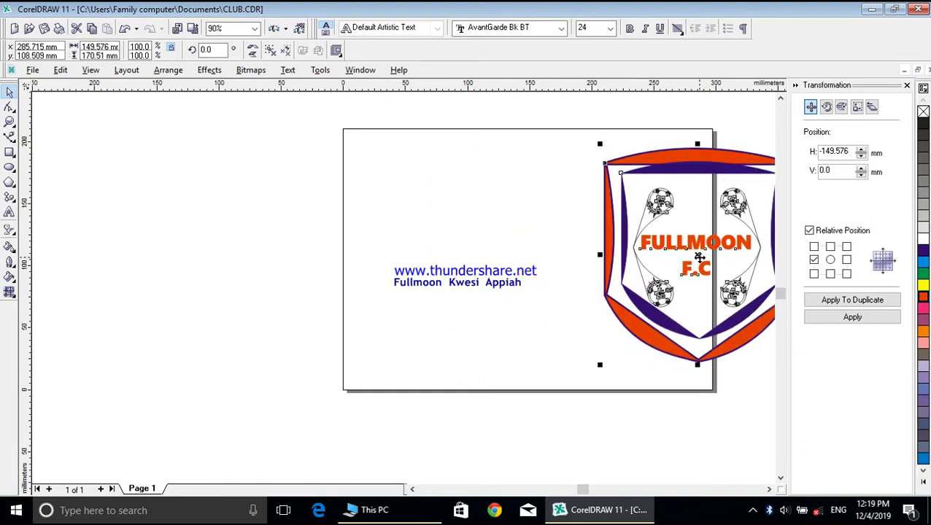
# Step: Move the Fullmoon F.C shield badge off the page, into the empty area beyond its right edge
pyautogui.click(771, 493)
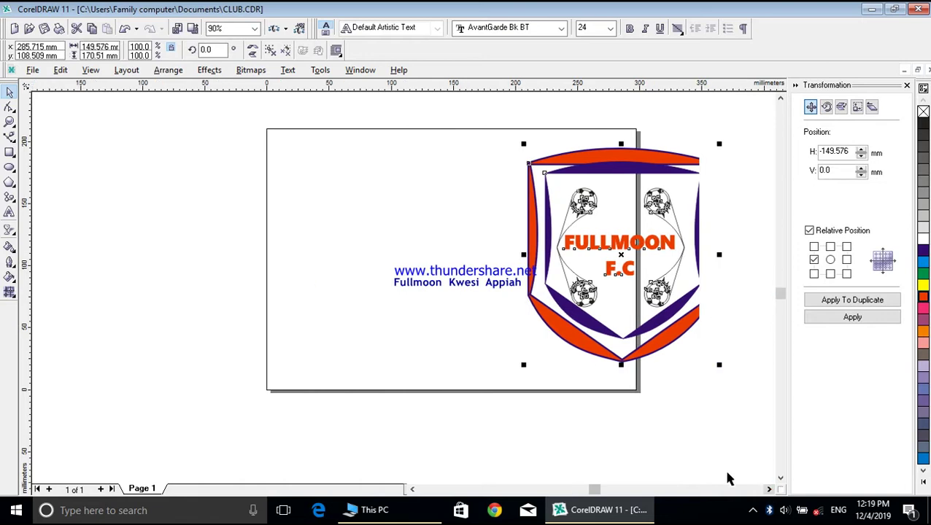
pyautogui.click(767, 492)
pyautogui.moveTo(543, 255); pyautogui.dragTo(673, 263)
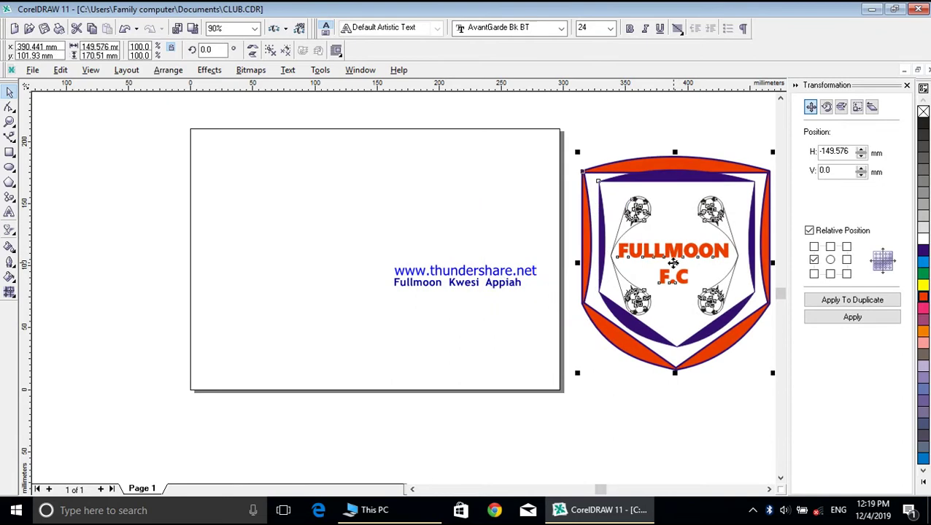
pyautogui.click(591, 136)
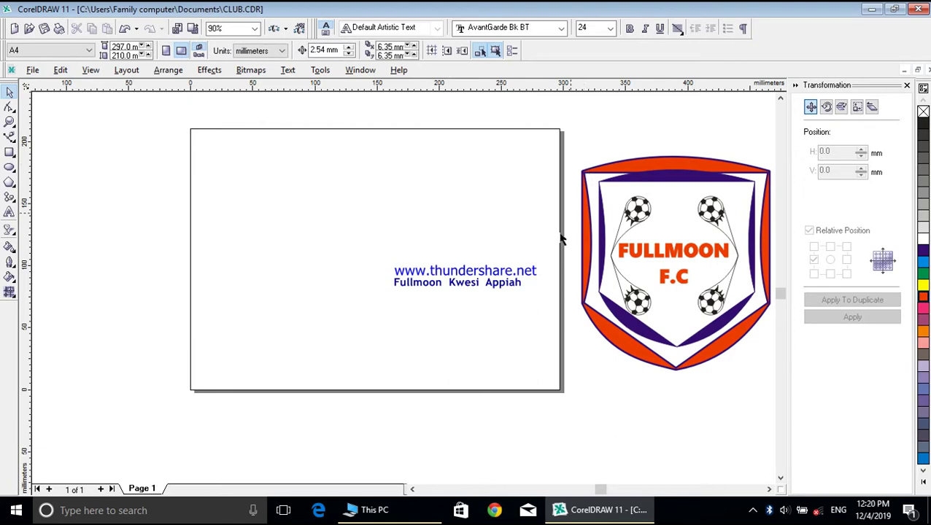
# Step: Draw a circle about 102.5 mm in diameter and move it to about the centre of the page
pyautogui.click(10, 167)
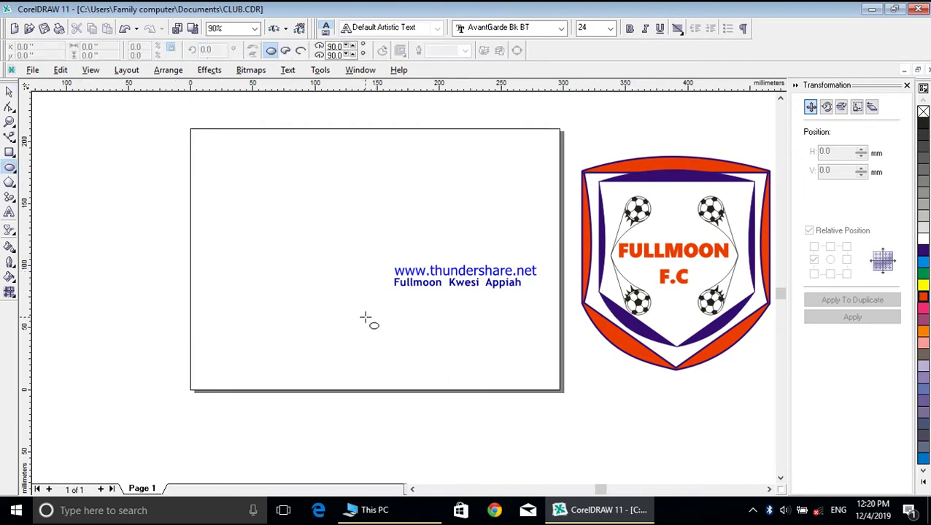
pyautogui.moveTo(401, 203)
pyautogui.mouseDown()
pyautogui.moveTo(348, 286)
pyautogui.moveTo(338, 332)
pyautogui.mouseUp()
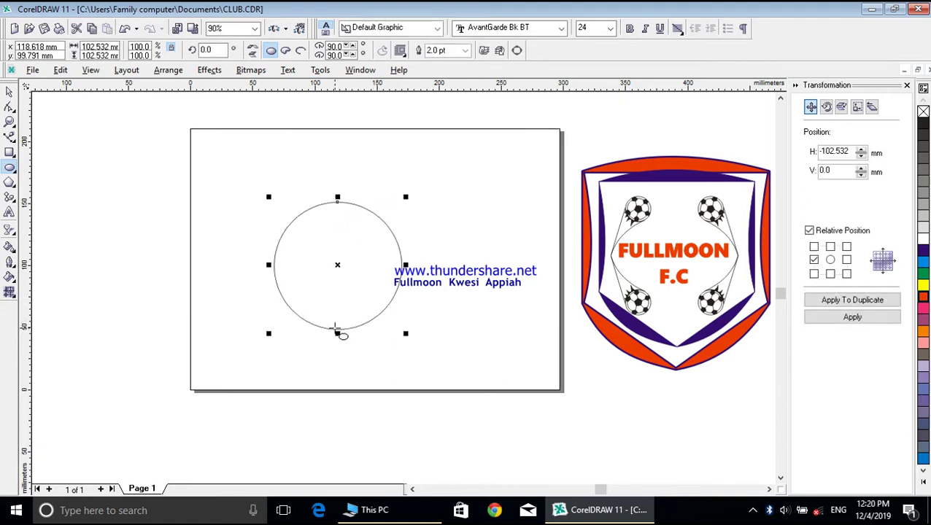
pyautogui.moveTo(338, 264); pyautogui.dragTo(377, 260)
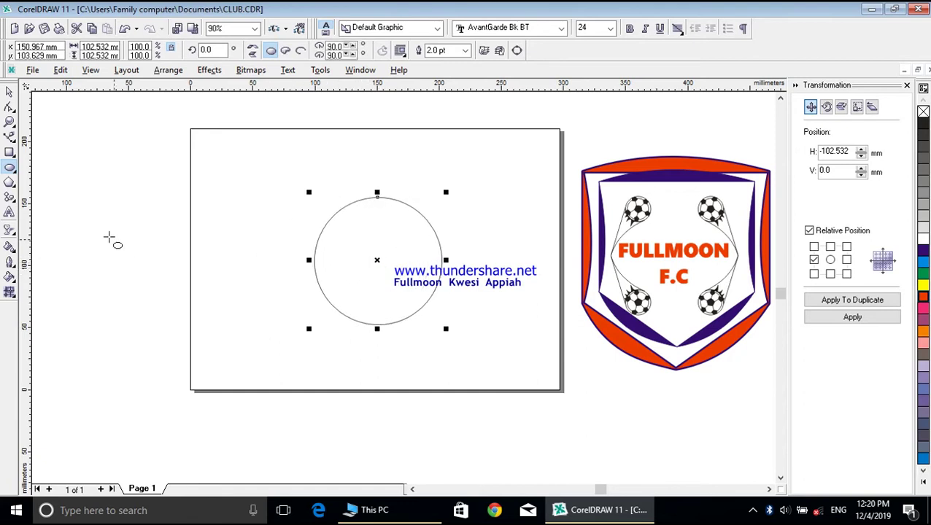
# Step: Place one vertical and one horizontal guideline crossing at the circle's centre
pyautogui.moveTo(30, 218); pyautogui.dragTo(377, 269)
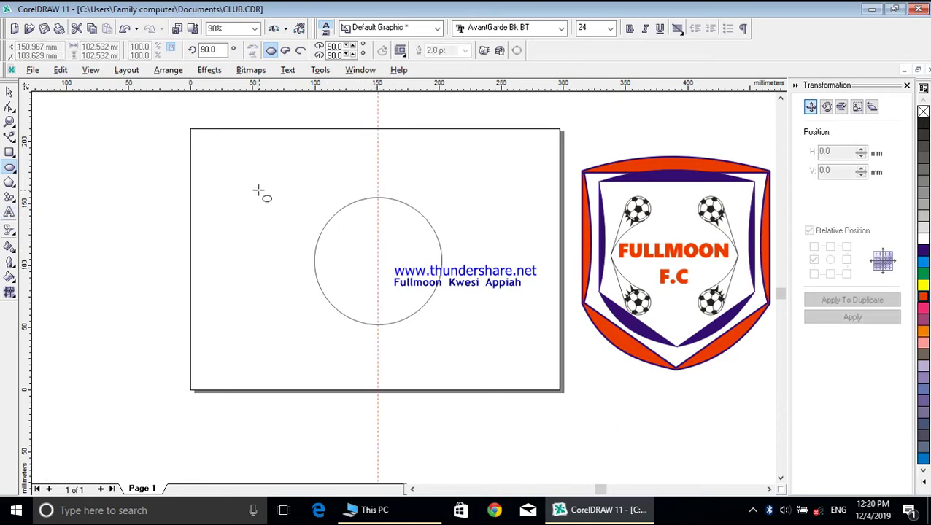
pyautogui.click(9, 92)
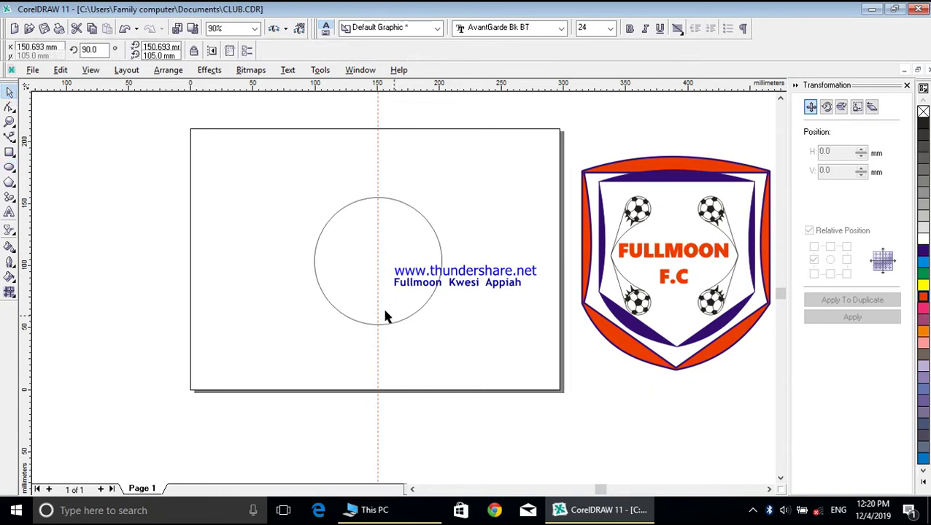
pyautogui.click(351, 283)
pyautogui.moveTo(328, 88); pyautogui.dragTo(362, 260)
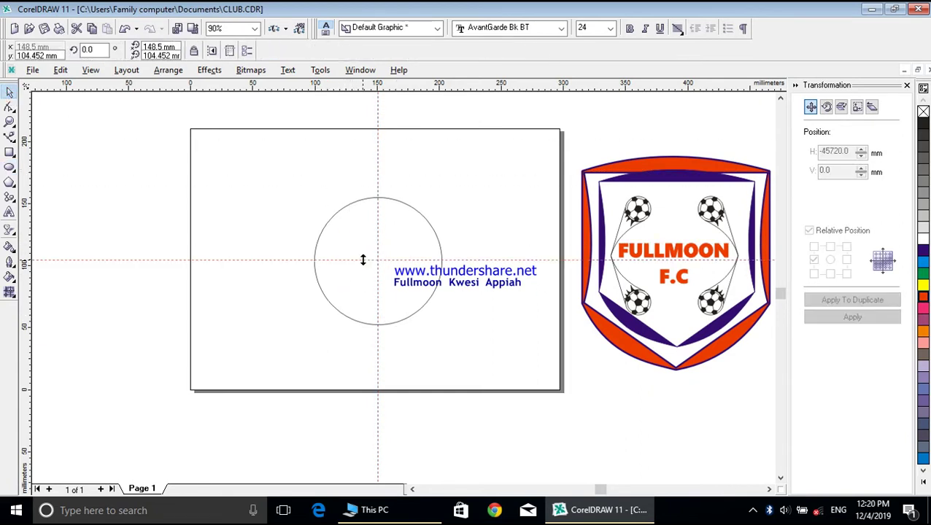
pyautogui.click(92, 136)
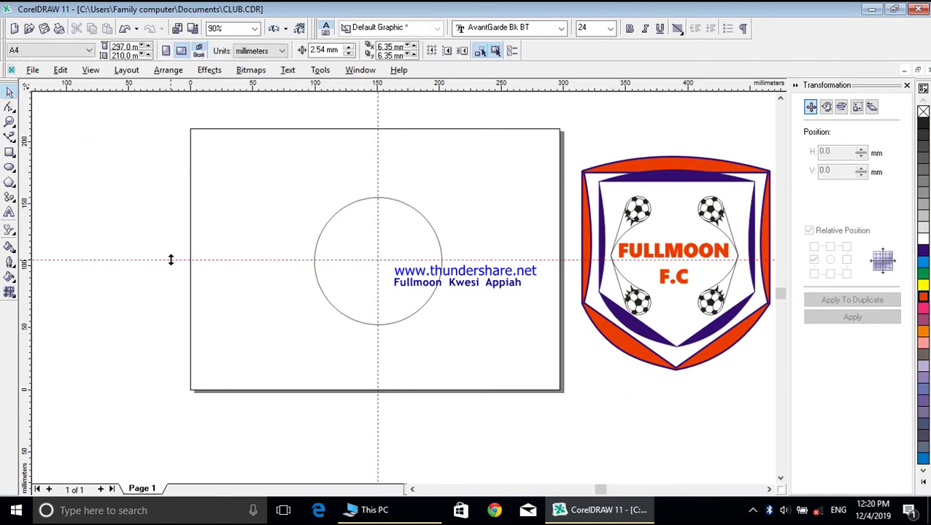
# Step: Draw a five-sided polygon about 26 mm wide and 29 mm high outside the circle, to its right
pyautogui.click(10, 121)
pyautogui.moveTo(287, 165); pyautogui.dragTo(465, 360)
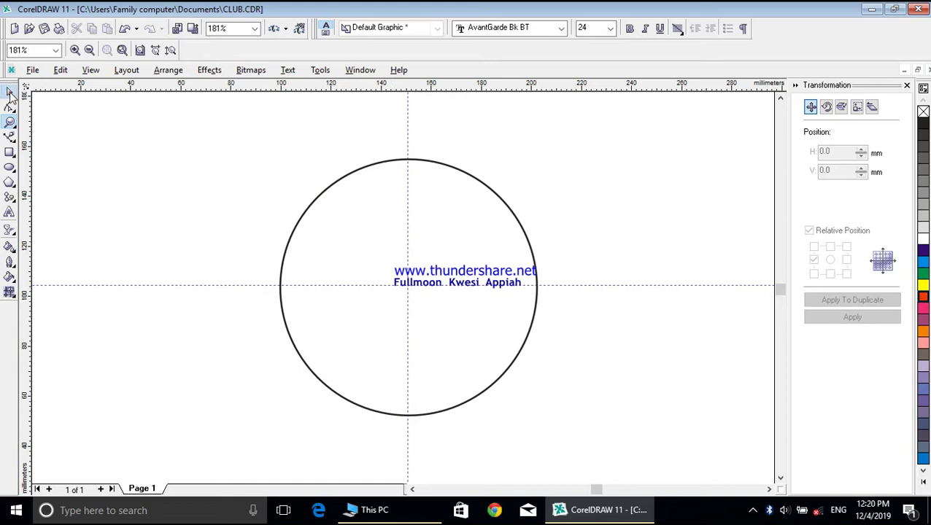
pyautogui.click(10, 92)
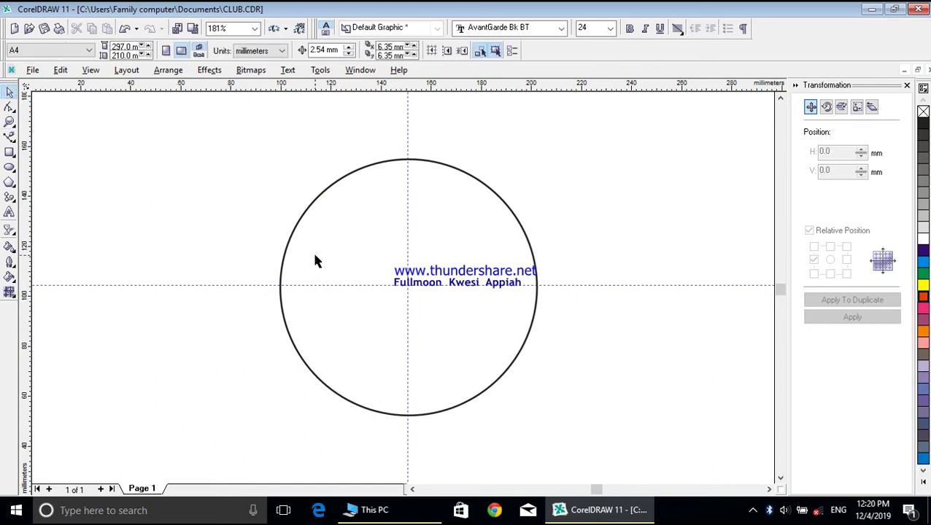
pyautogui.click(9, 183)
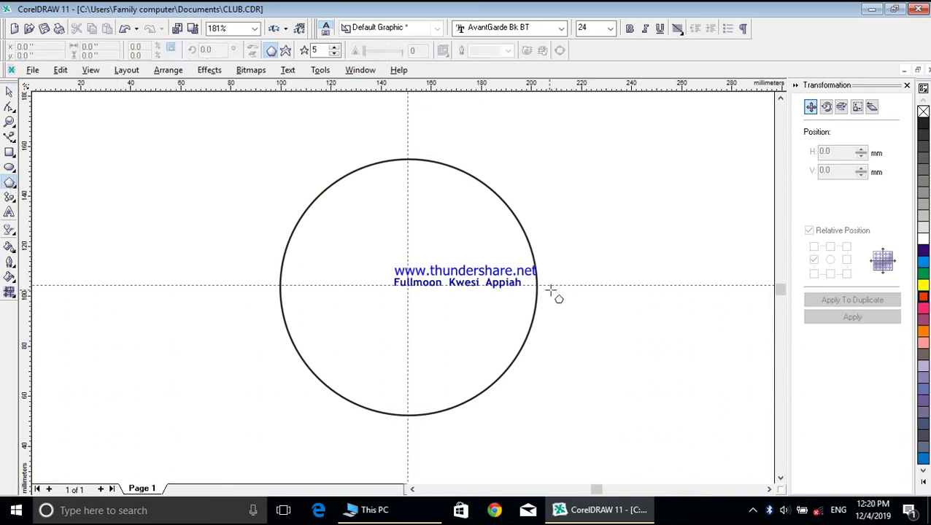
pyautogui.moveTo(661, 197)
pyautogui.mouseDown()
pyautogui.moveTo(587, 286)
pyautogui.moveTo(592, 272)
pyautogui.mouseUp()
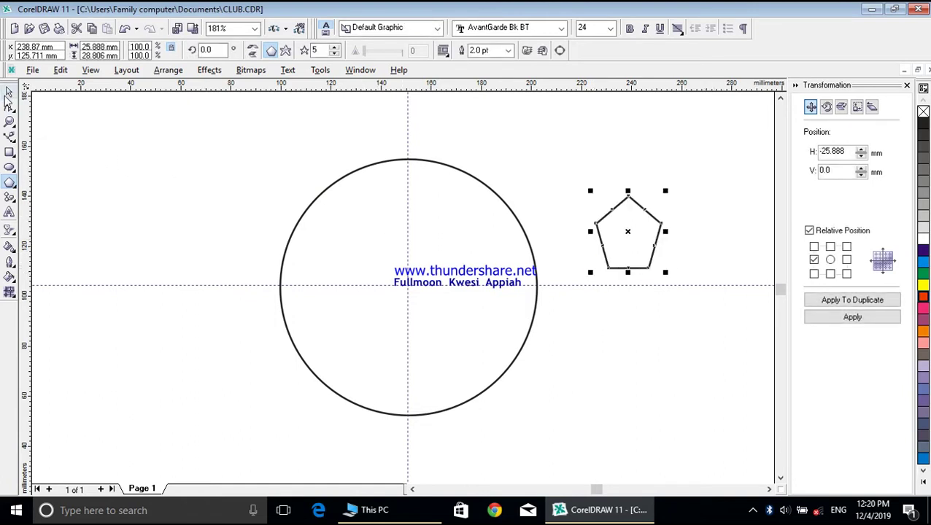
pyautogui.click(9, 93)
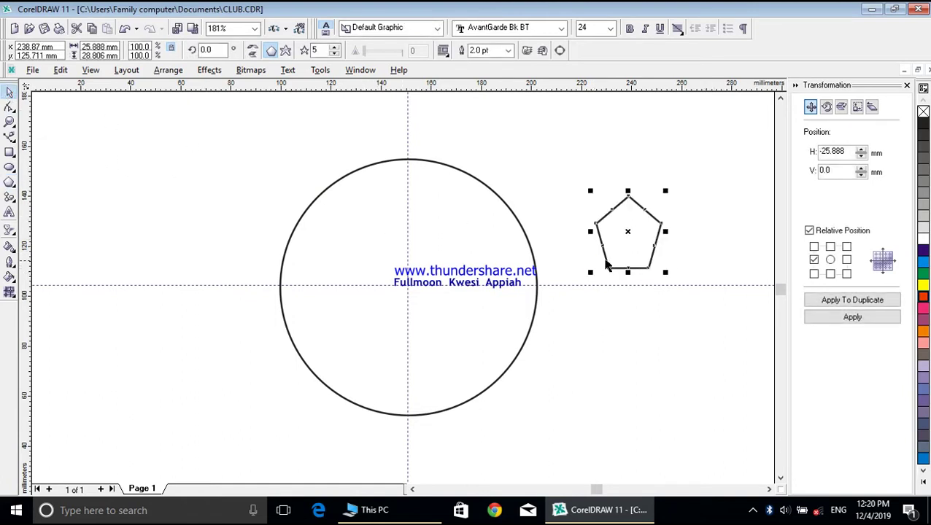
# Step: Duplicate the pentagon with a horizontal offset of 25.888 mm, so the copy touches its right side
pyautogui.click(846, 260)
pyautogui.click(846, 318)
pyautogui.click(859, 305)
pyautogui.click(858, 305)
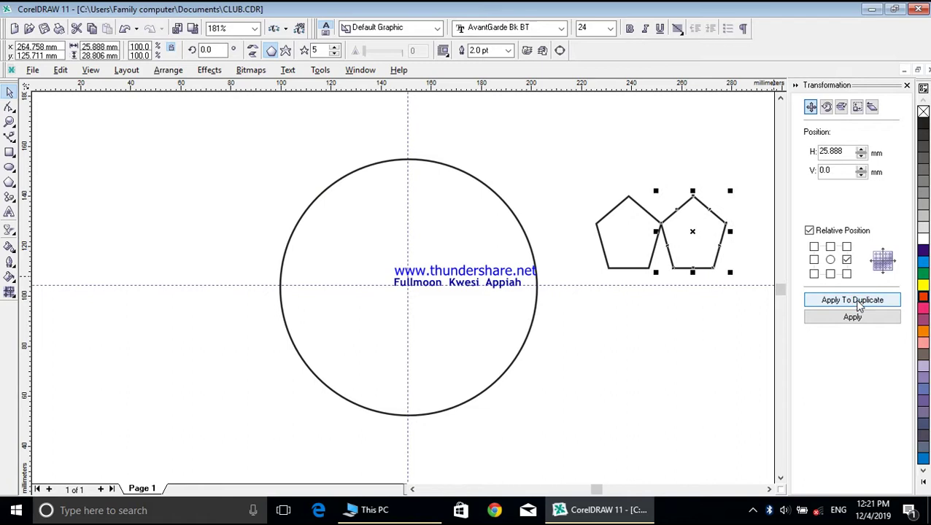
# Step: Make three further pentagon duplicates in succession using relative positions: directly below, diagonally down-left, and directly left
pyautogui.click(830, 274)
pyautogui.click(852, 299)
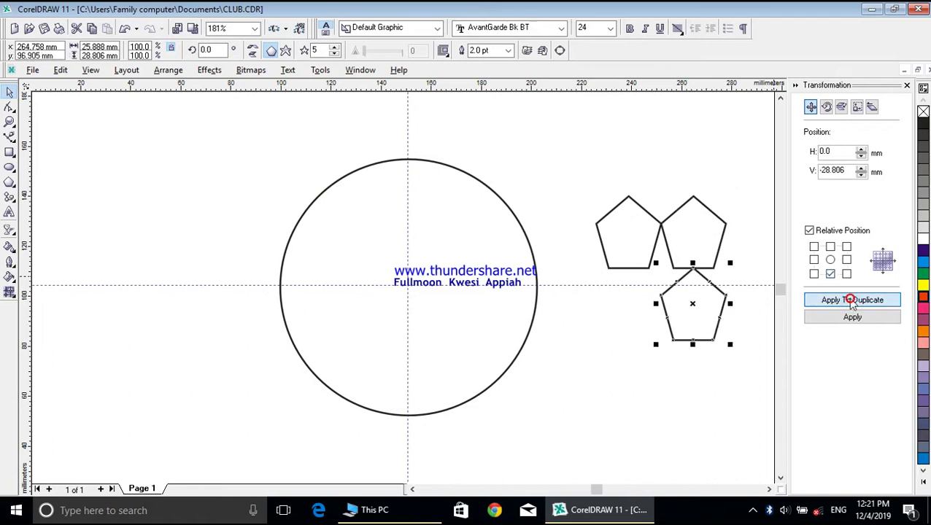
pyautogui.click(814, 274)
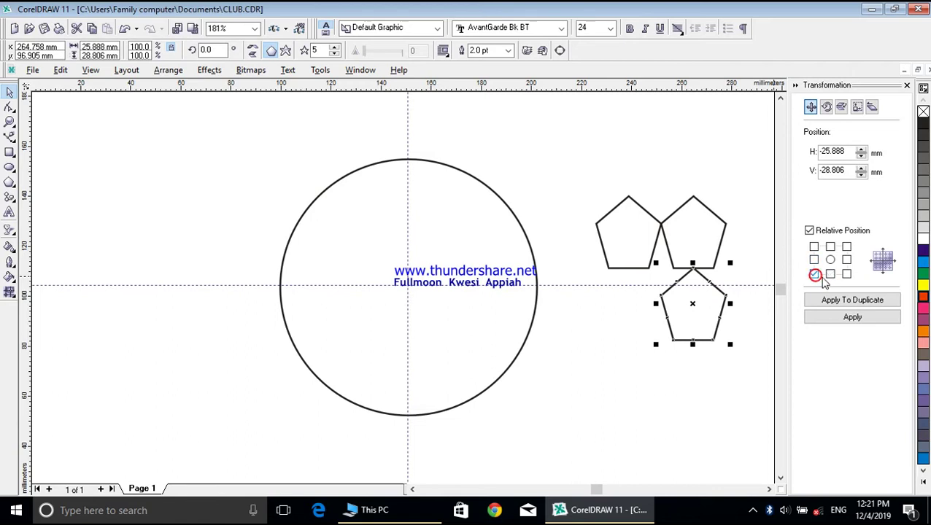
pyautogui.click(852, 300)
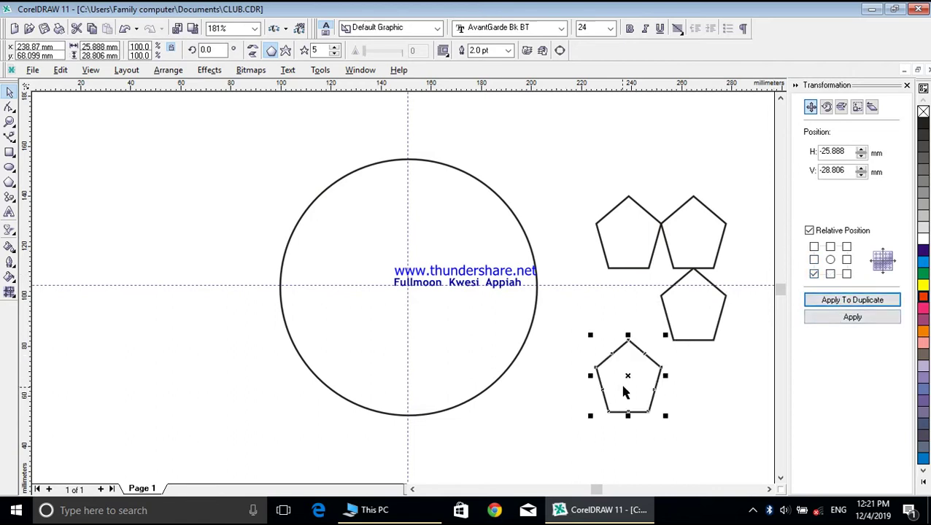
pyautogui.click(814, 260)
pyautogui.click(844, 301)
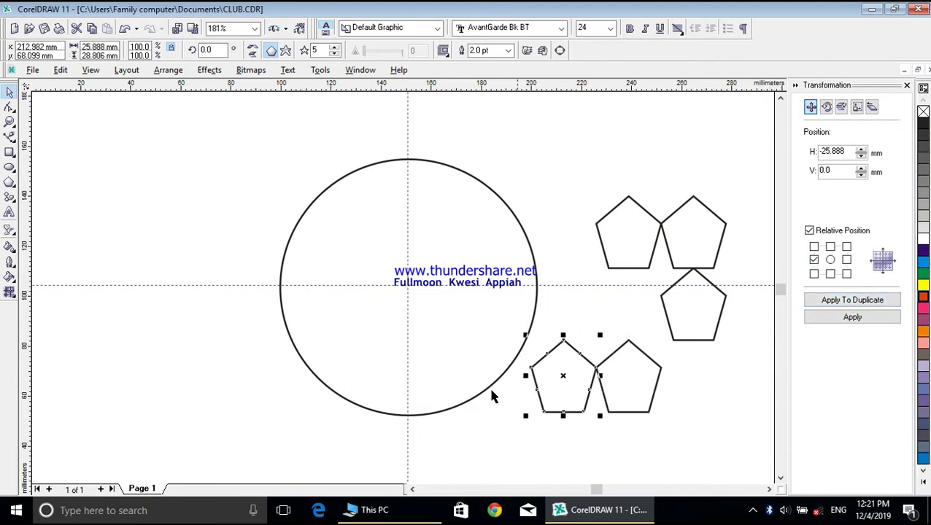
# Step: Move the original pentagon to the centre of the circle, where the guidelines cross
pyautogui.click(89, 162)
pyautogui.click(637, 242)
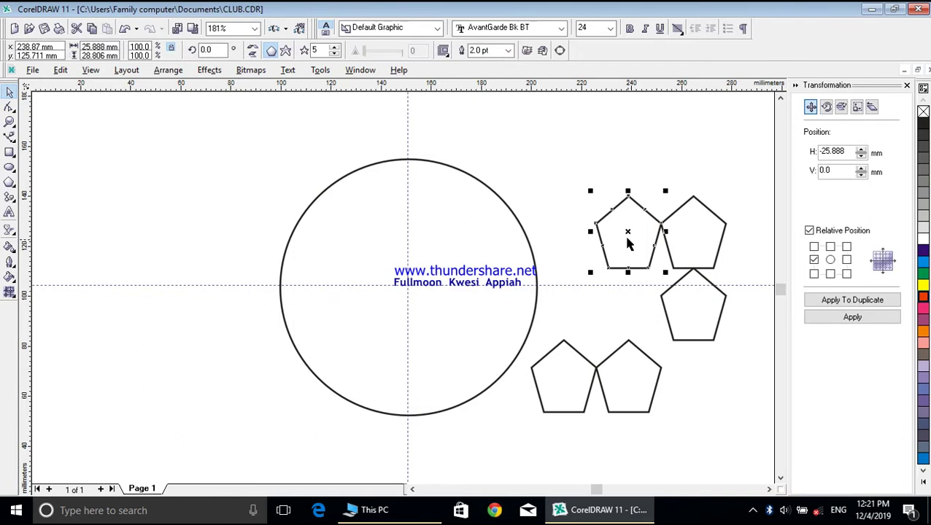
pyautogui.moveTo(626, 232); pyautogui.dragTo(408, 285)
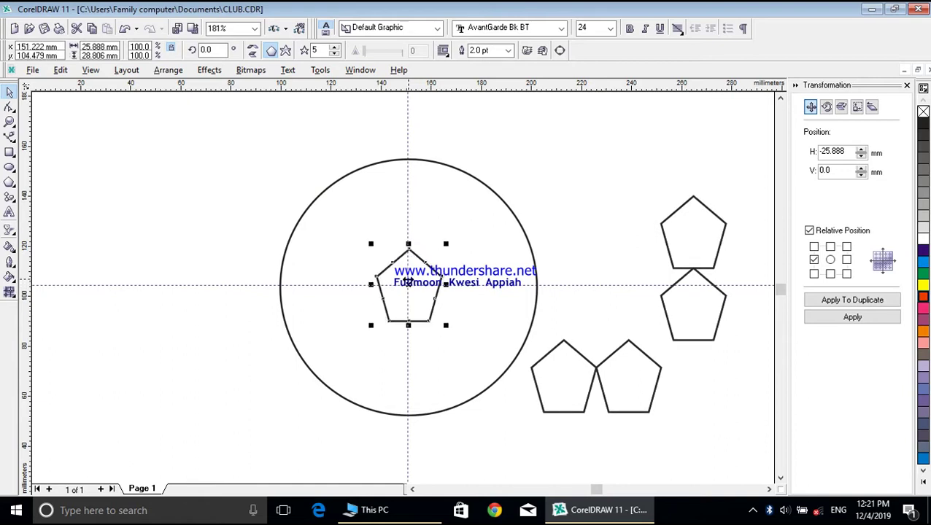
# Step: Move the upper spare pentagon onto the vertical guideline at the circle's top edge and mirror it vertically
pyautogui.click(690, 232)
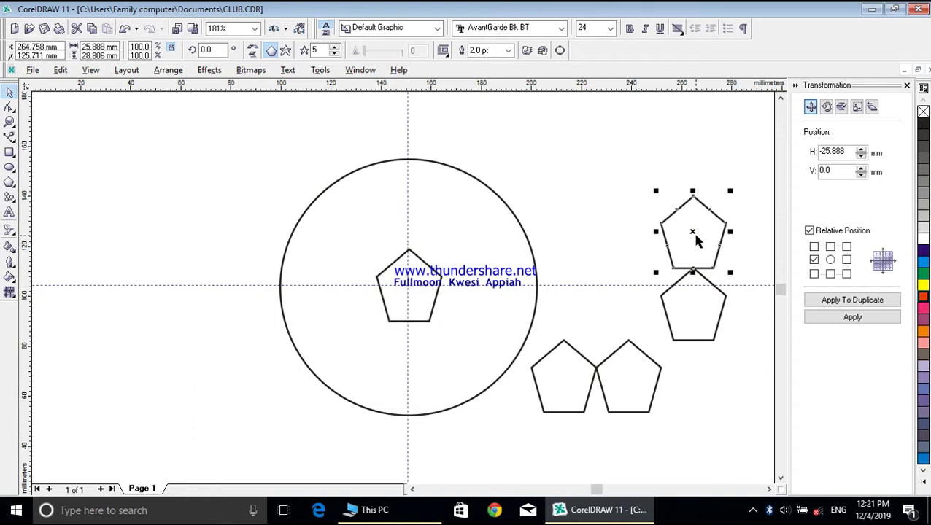
pyautogui.moveTo(692, 233); pyautogui.dragTo(408, 197)
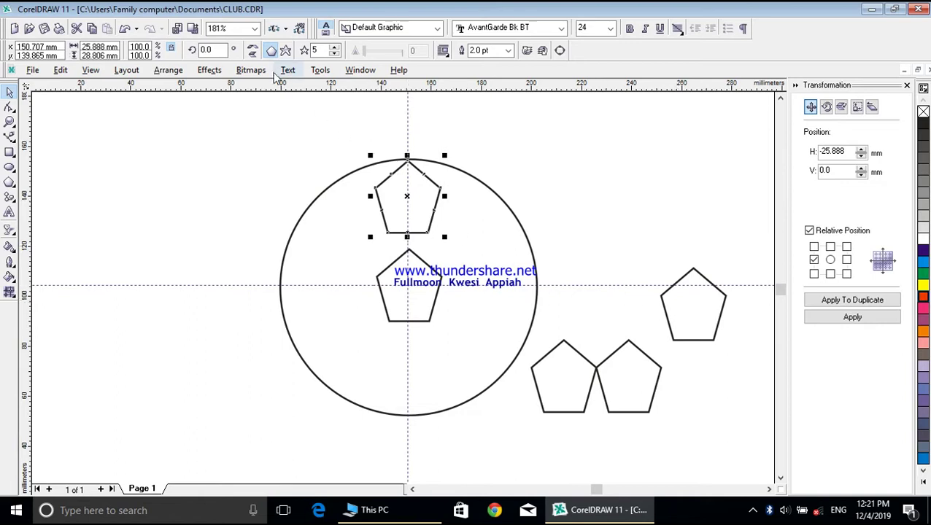
pyautogui.click(253, 51)
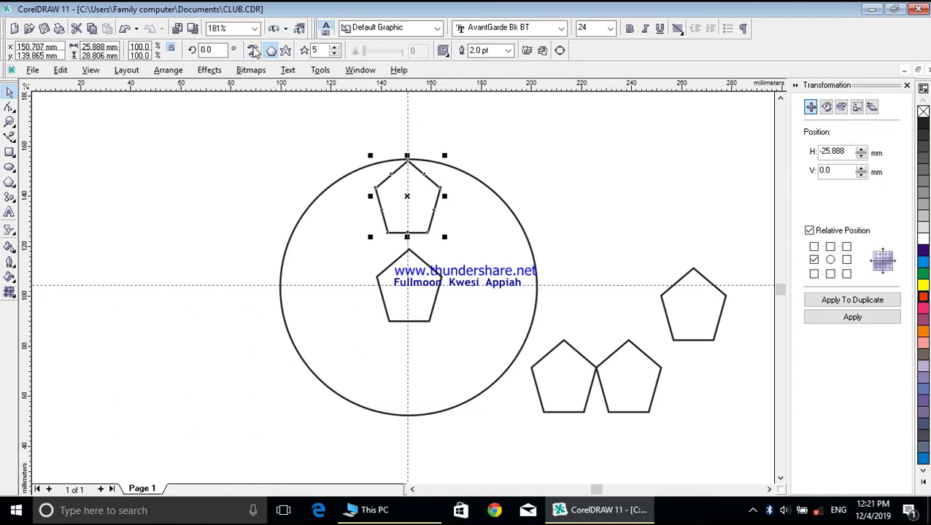
pyautogui.click(253, 55)
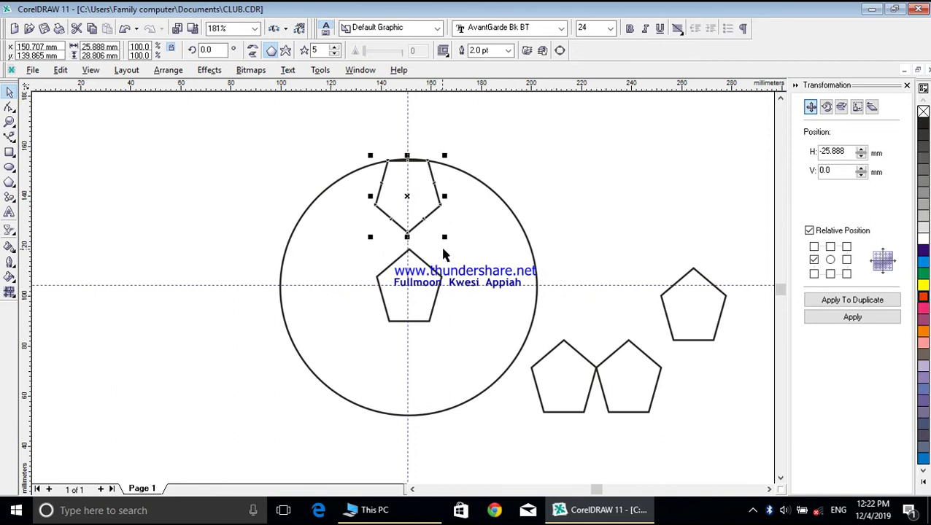
# Step: Delete the three remaining spare pentagons outside the circle
pyautogui.click(682, 312)
pyautogui.press('Delete')
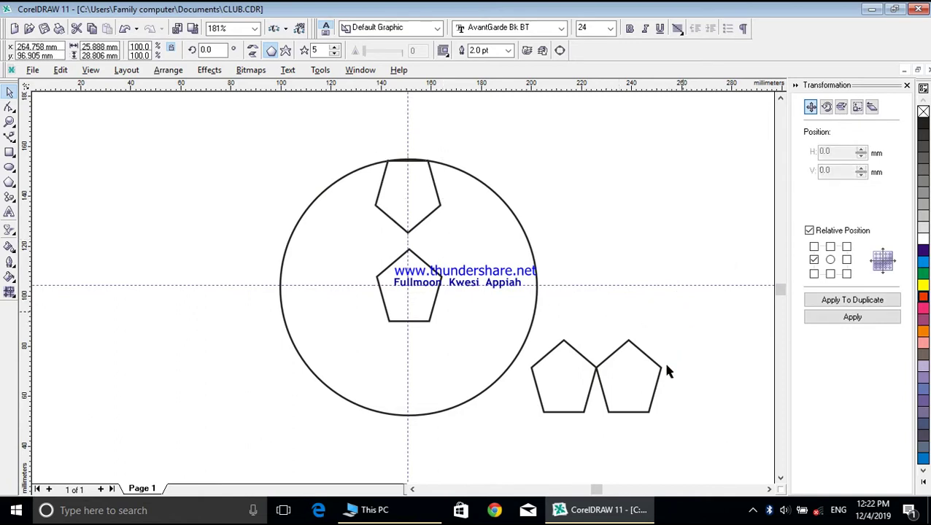
pyautogui.click(619, 380)
pyautogui.press('Delete')
pyautogui.press('Delete')
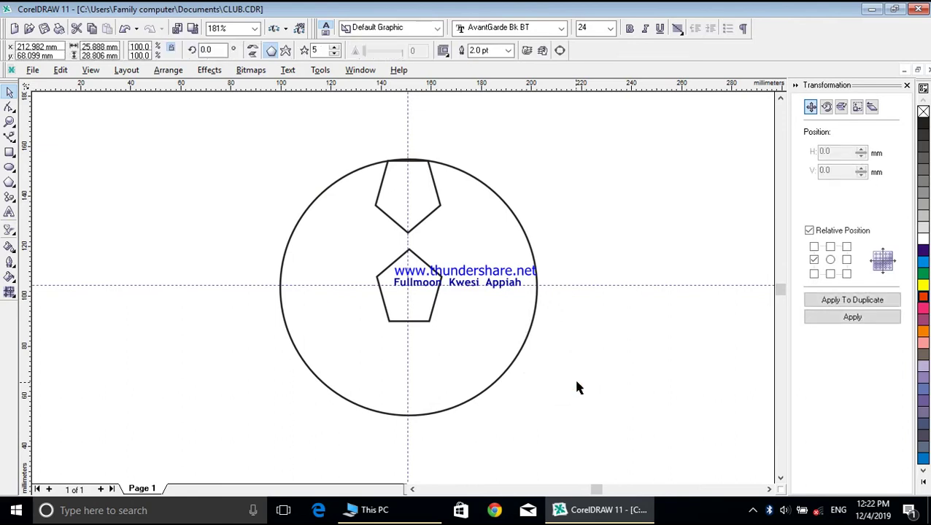
# Step: Scale the inverted top pentagon down to about 75.6% and recentre it on the vertical guideline at the circle's top edge
pyautogui.click(428, 217)
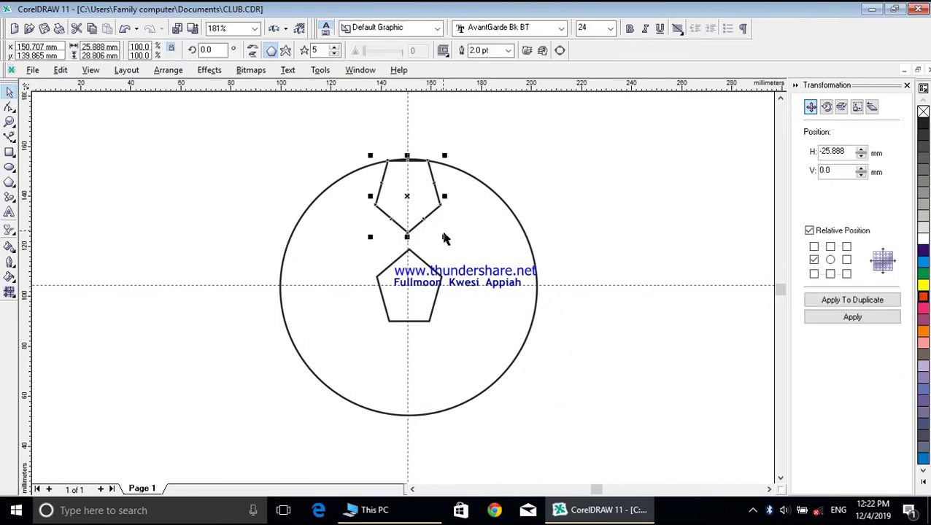
pyautogui.moveTo(446, 237); pyautogui.dragTo(431, 219)
pyautogui.moveTo(398, 187); pyautogui.dragTo(408, 186)
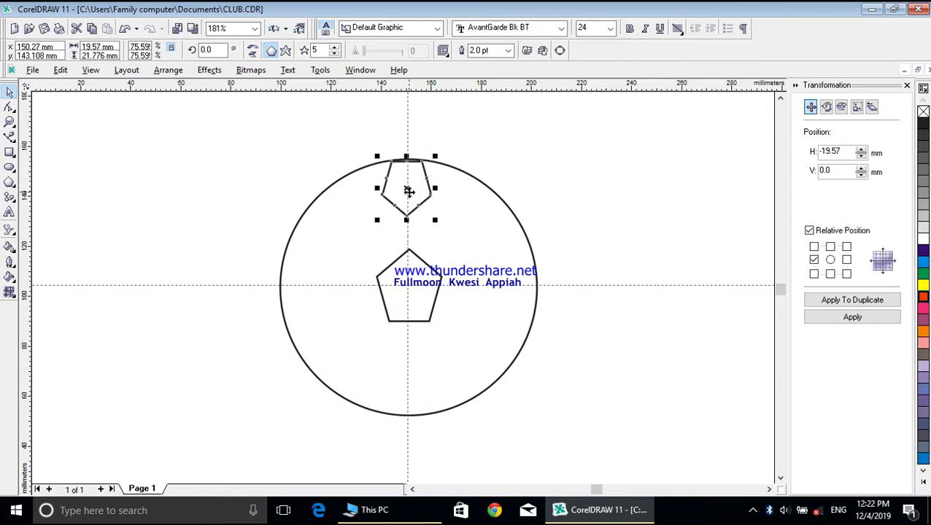
pyautogui.click(406, 189)
pyautogui.moveTo(407, 189); pyautogui.dragTo(408, 187)
pyautogui.click(549, 163)
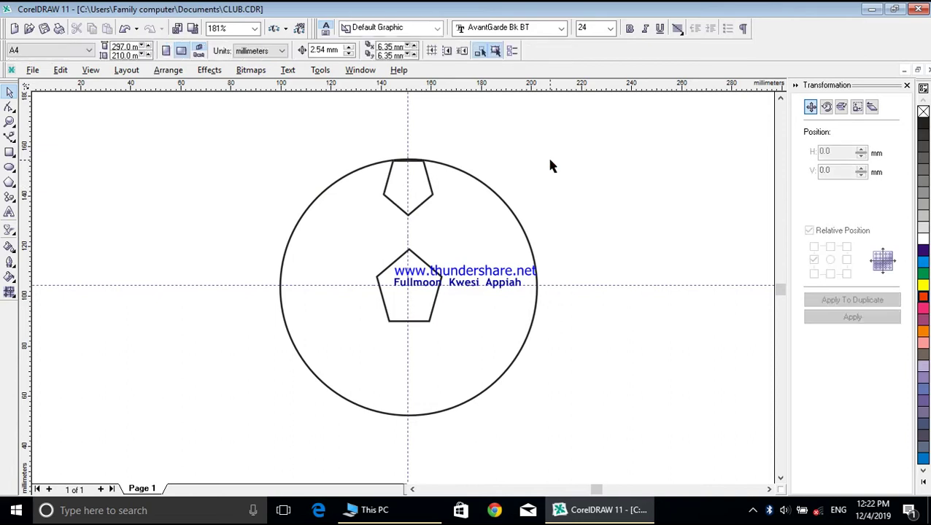
# Step: Duplicate the small top pentagon in place, move the copy to the circle's upper right edge, and mirror it vertically
pyautogui.click(424, 202)
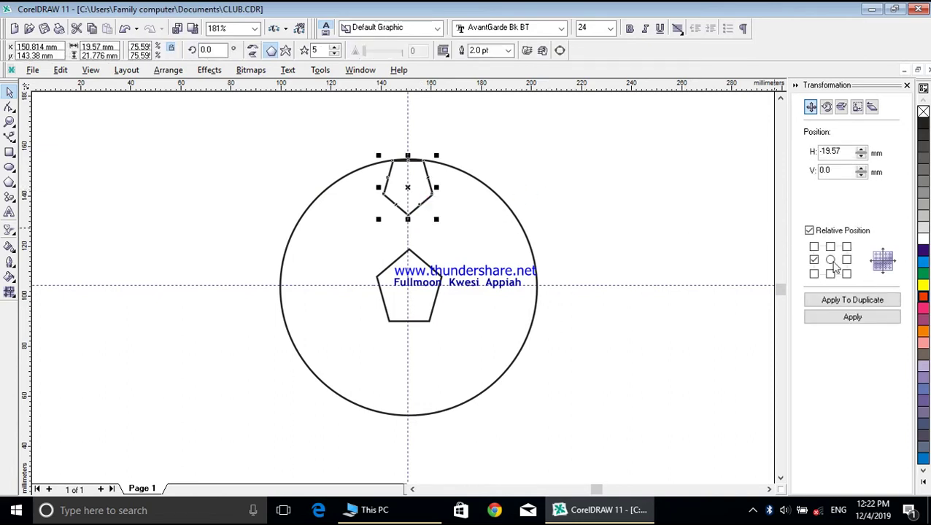
pyautogui.click(830, 261)
pyautogui.click(850, 301)
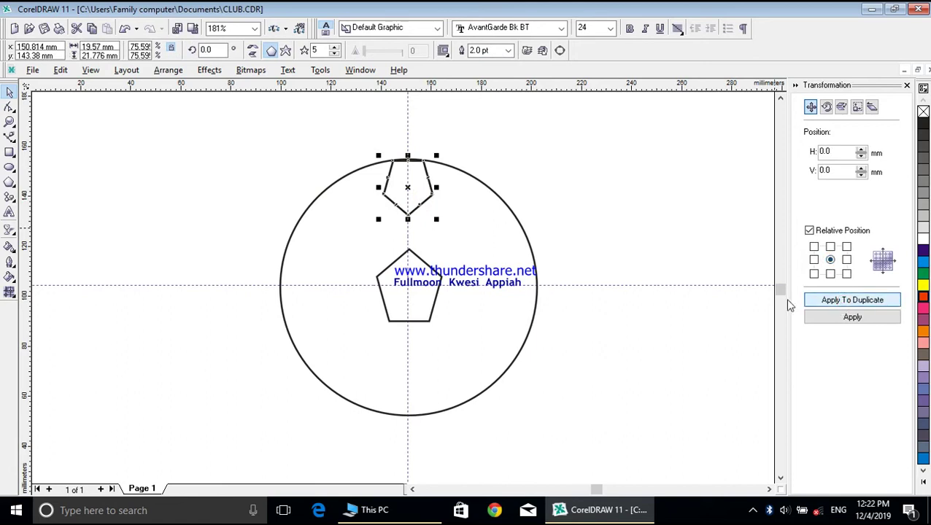
pyautogui.moveTo(407, 189); pyautogui.dragTo(504, 249)
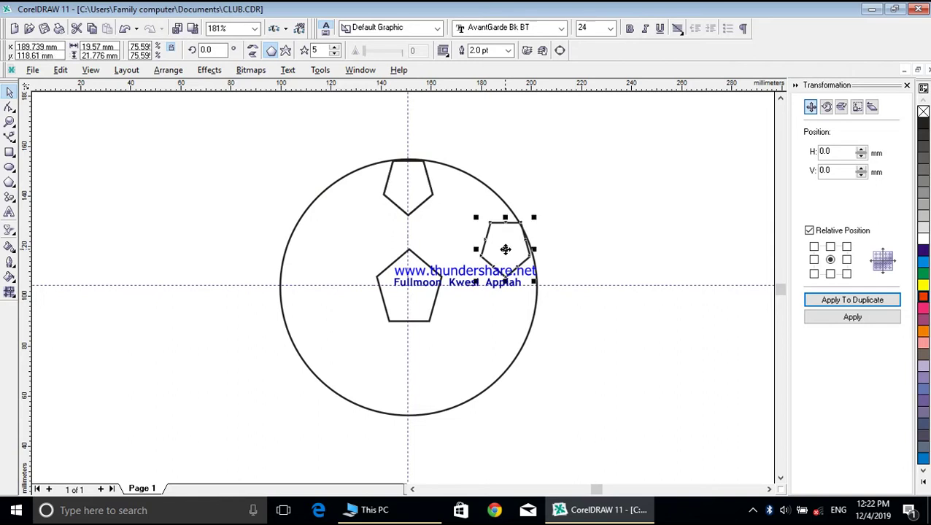
pyautogui.click(253, 51)
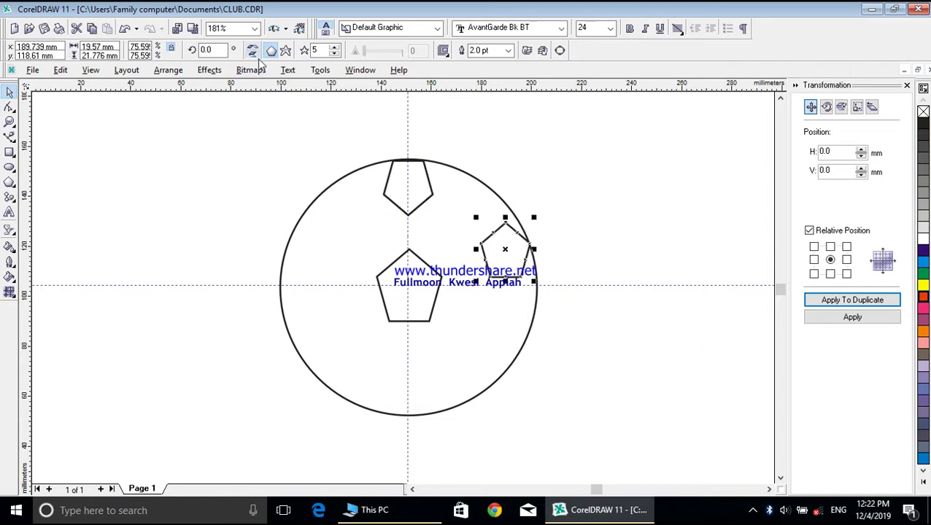
# Step: Rotate the upper right pentagon to 90° and on to about 111.4°, fitting its outer side against the circle's edge
pyautogui.doubleClick(210, 49)
pyautogui.write('90')
pyautogui.press('Return')
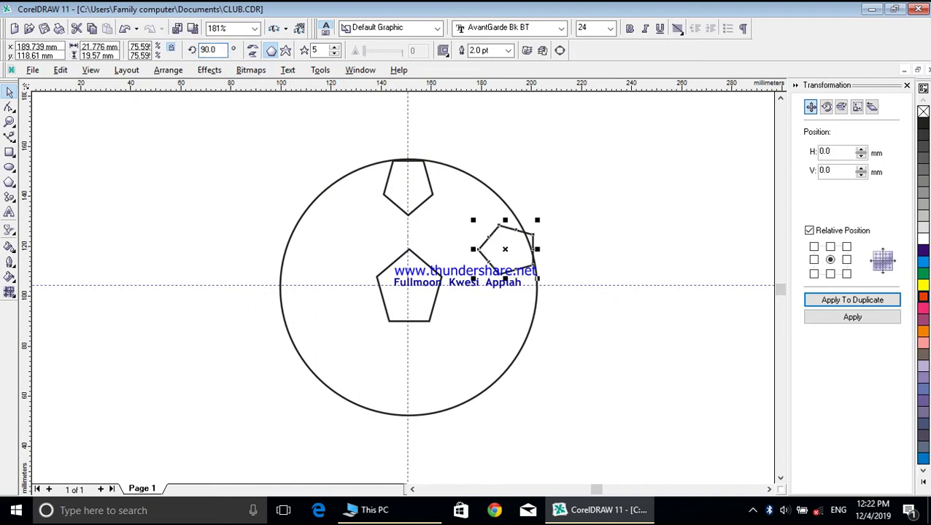
pyautogui.click(507, 249)
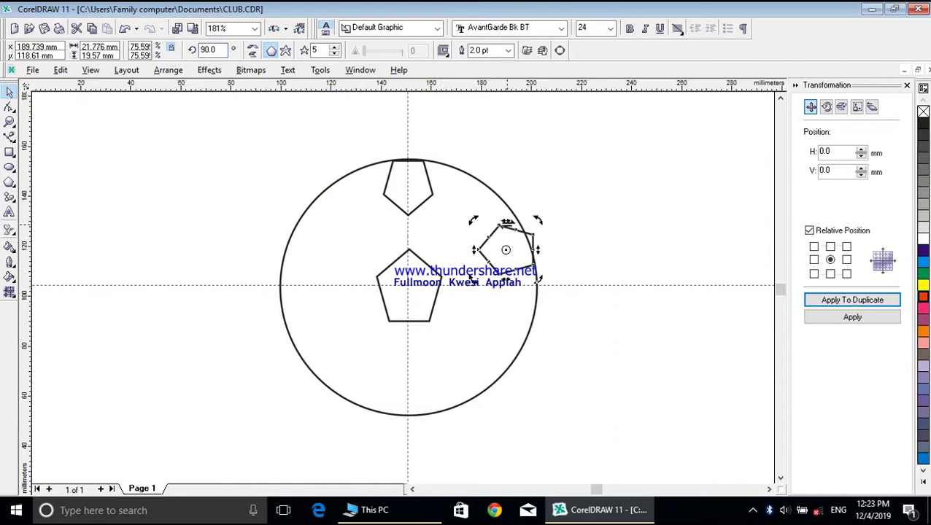
pyautogui.moveTo(538, 222); pyautogui.dragTo(525, 210)
pyautogui.moveTo(517, 251); pyautogui.dragTo(513, 248)
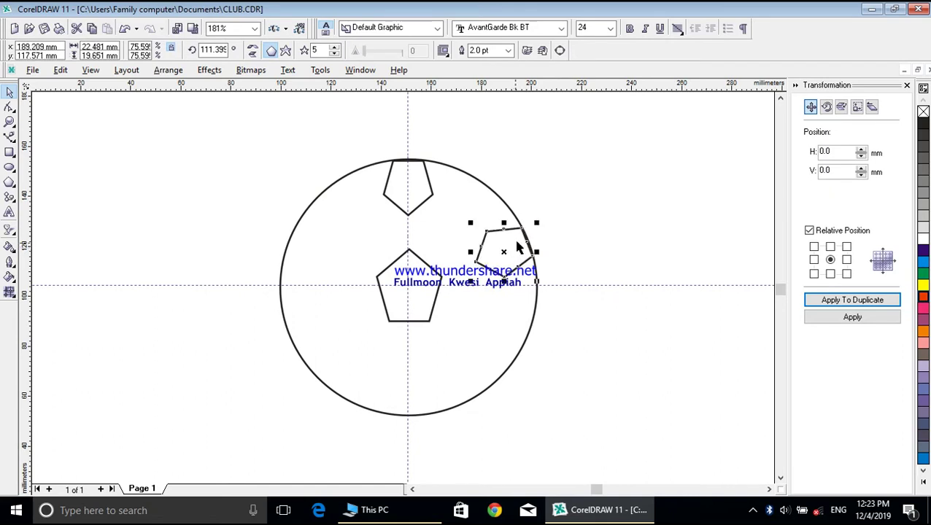
pyautogui.click(570, 209)
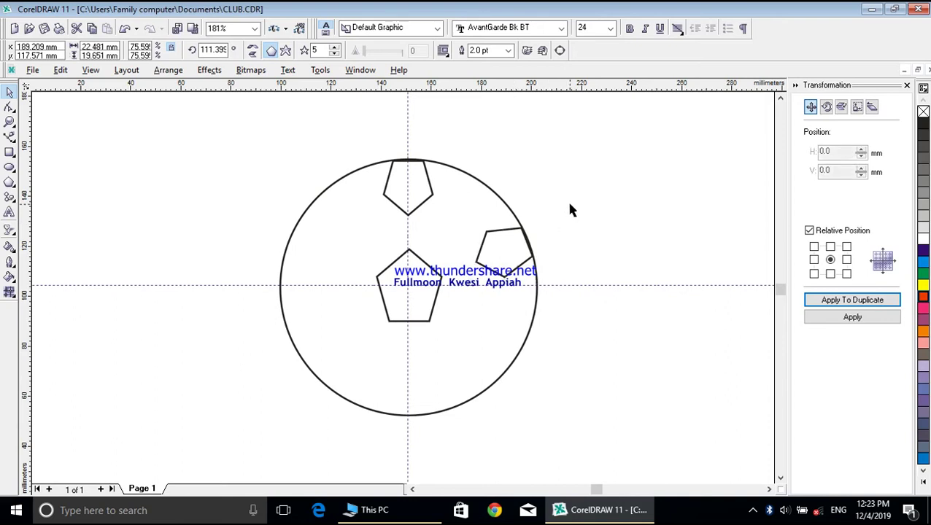
# Step: Duplicate the small top pentagon in place and move the copy to the circle's upper left edge
pyautogui.click(406, 202)
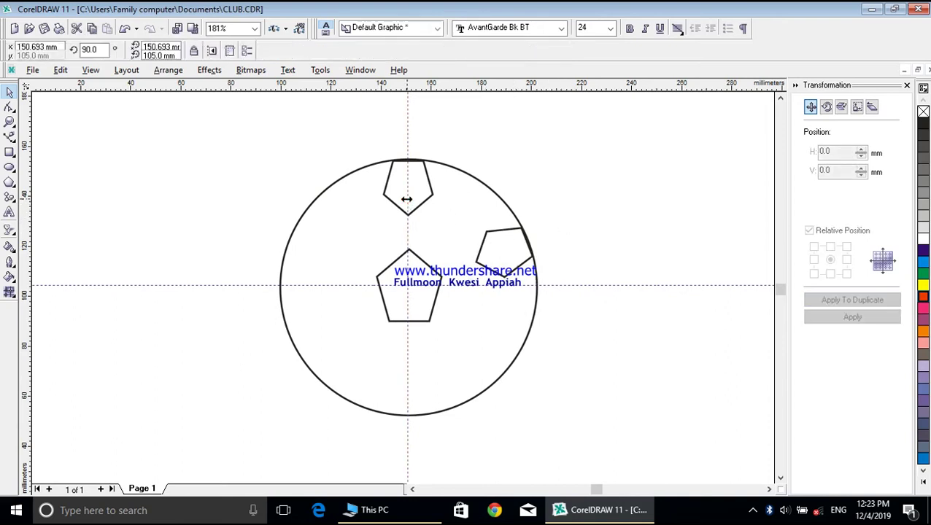
pyautogui.click(832, 300)
pyautogui.moveTo(406, 189); pyautogui.dragTo(306, 263)
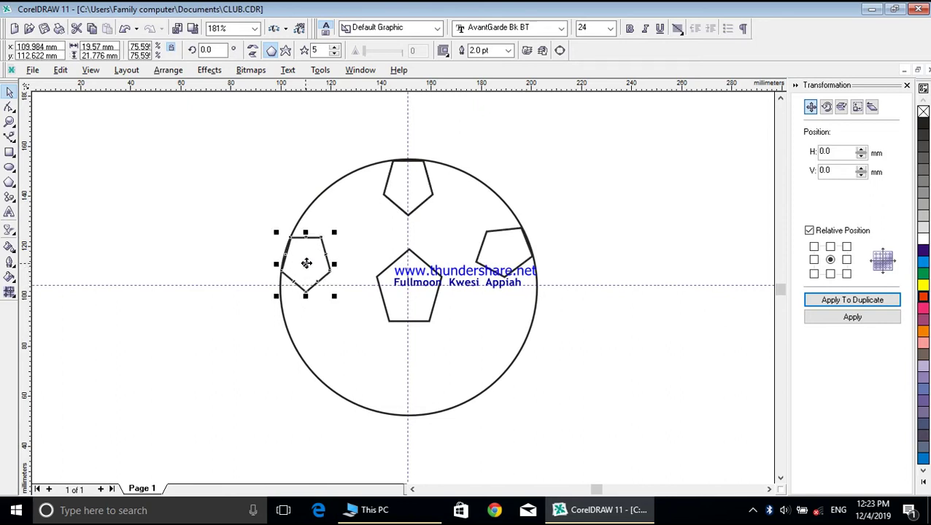
# Step: Try reorienting the upper left pentagon by mirroring it vertically and setting its rotation to 90° and 180°
pyautogui.click(252, 54)
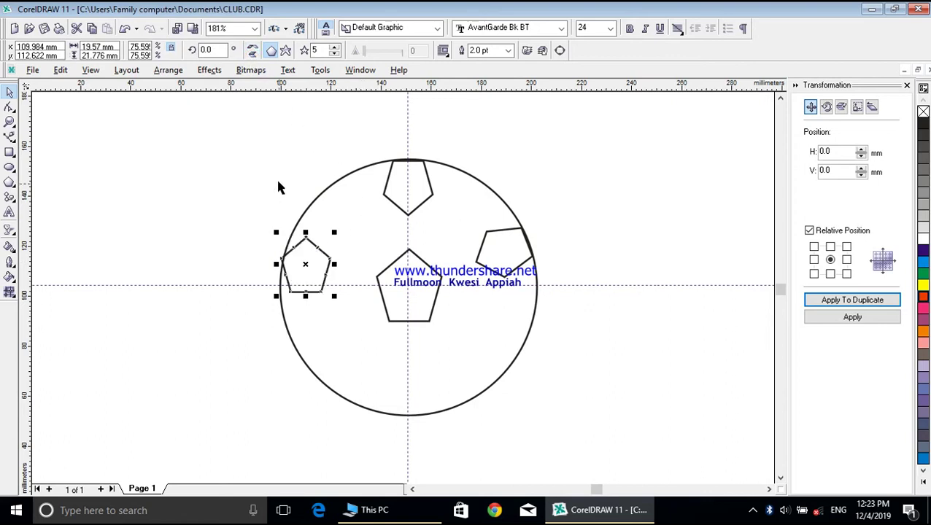
pyautogui.click(214, 48)
pyautogui.write('90')
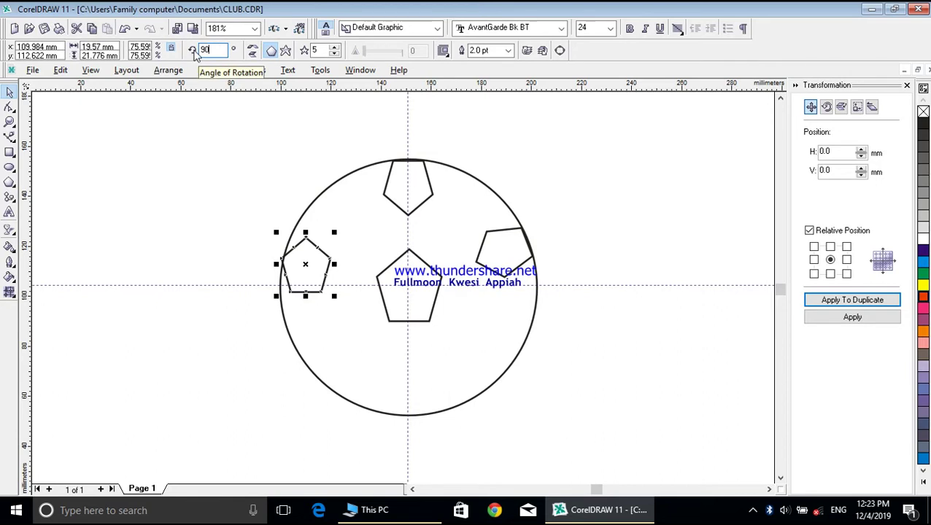
pyautogui.press('Return')
pyautogui.click(207, 49)
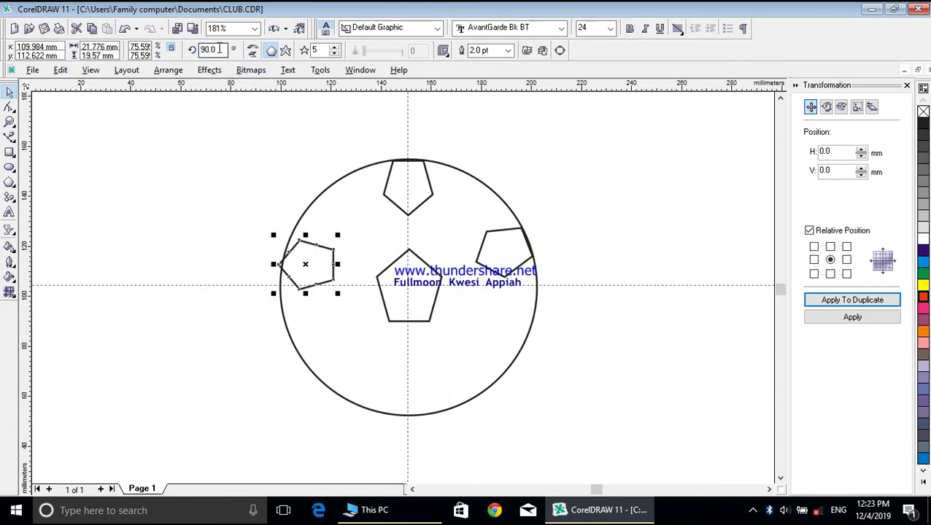
pyautogui.press('BackSpace')
pyautogui.write('180')
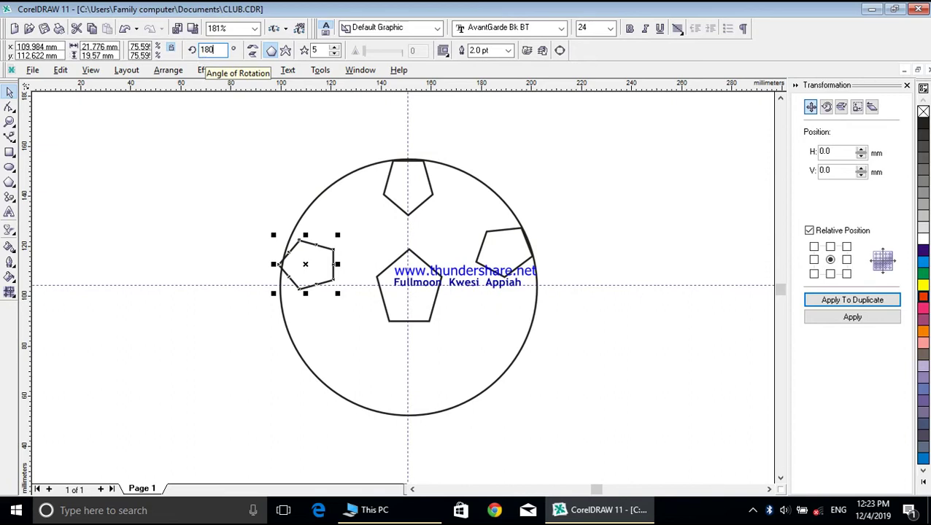
pyautogui.press('Return')
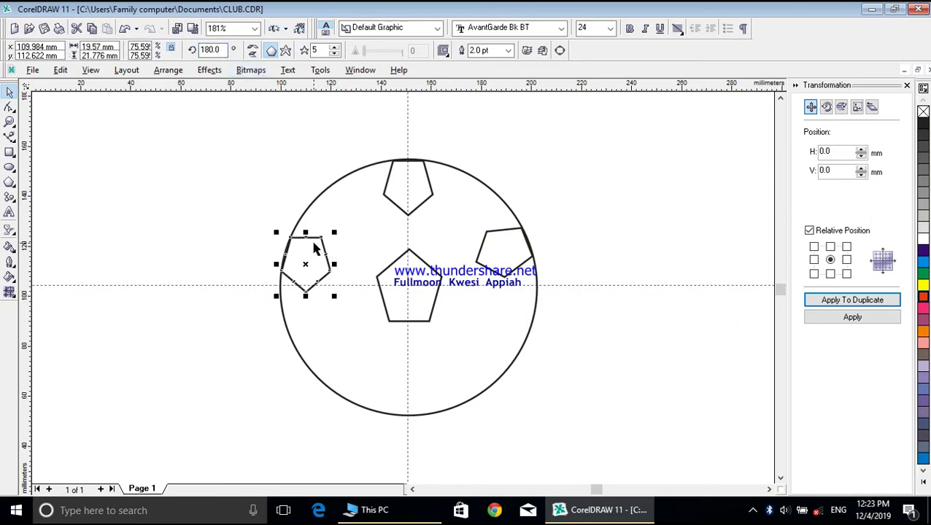
pyautogui.click(251, 51)
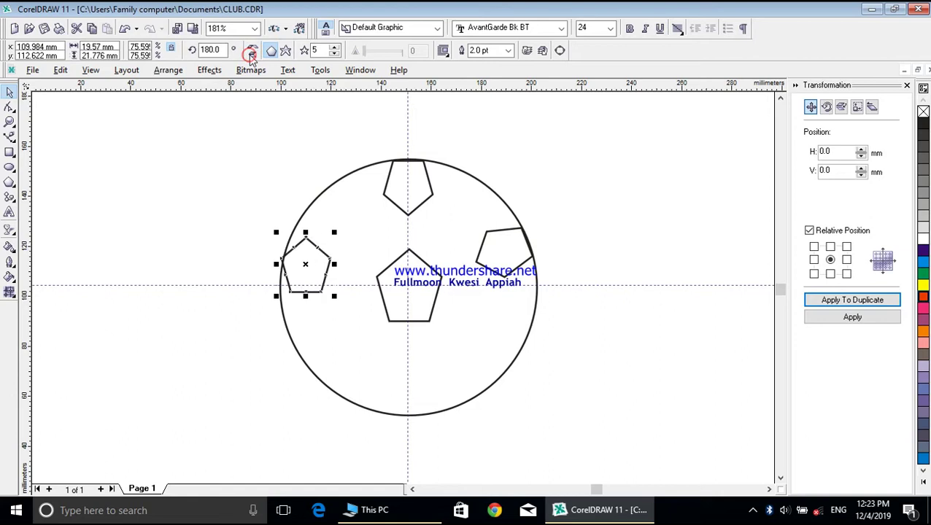
pyautogui.click(252, 47)
pyautogui.click(252, 54)
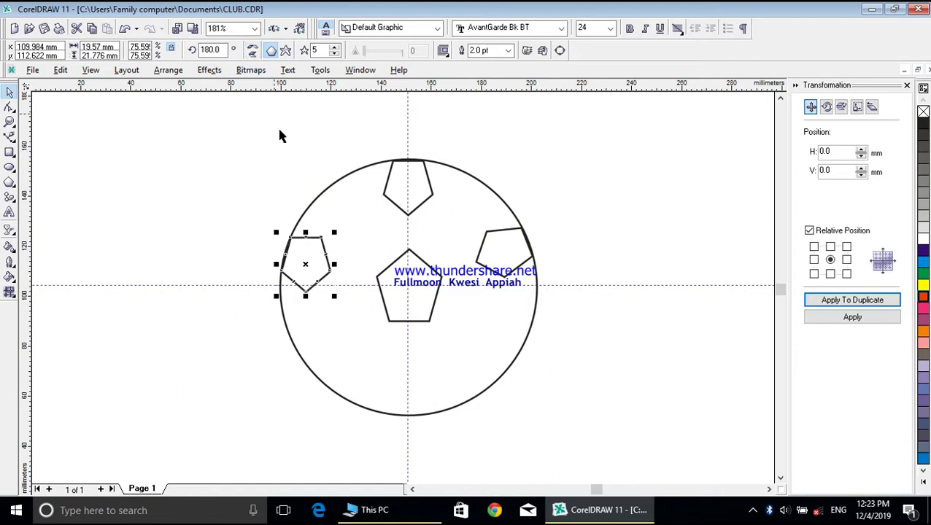
# Step: Rotate the upper left pentagon freehand to about 255.4° and fit its outer side against the circle's edge
pyautogui.click(305, 266)
pyautogui.moveTo(330, 304); pyautogui.dragTo(372, 235)
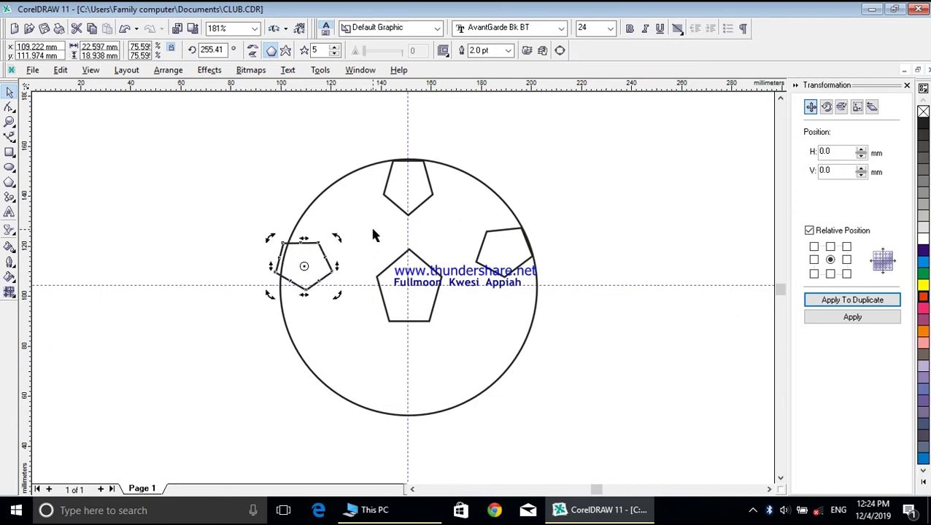
pyautogui.moveTo(319, 266)
pyautogui.mouseDown()
pyautogui.moveTo(326, 252)
pyautogui.moveTo(327, 265)
pyautogui.mouseUp()
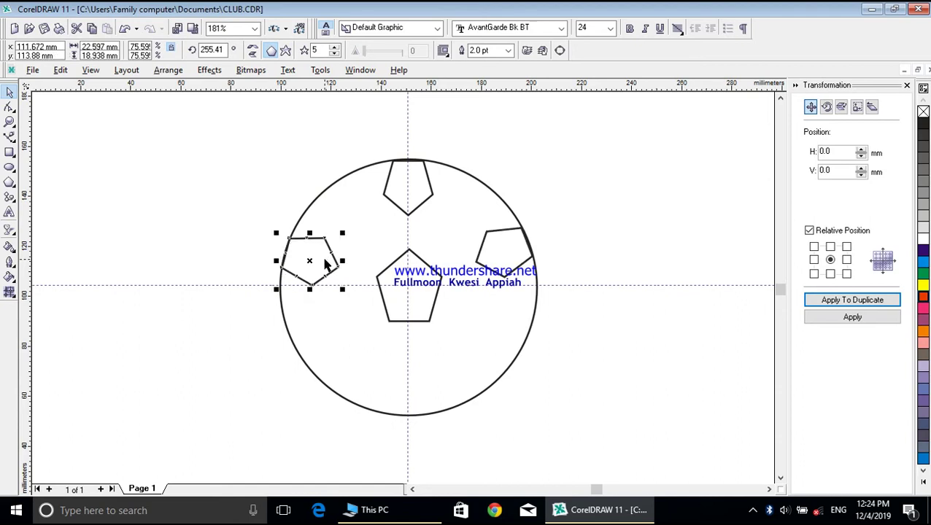
pyautogui.click(241, 229)
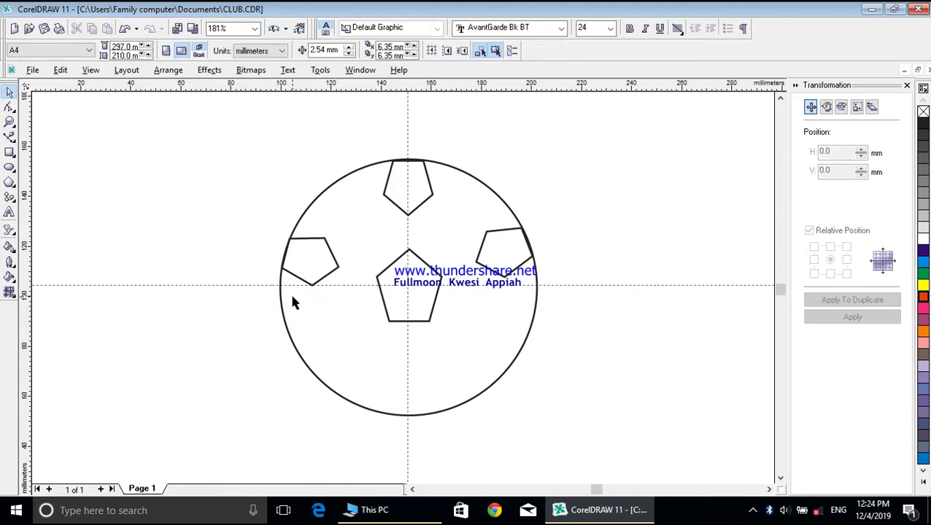
# Step: Duplicate the small top pentagon, move the copy down the vertical guideline to the circle's bottom edge, and flip it to point upward
pyautogui.click(307, 282)
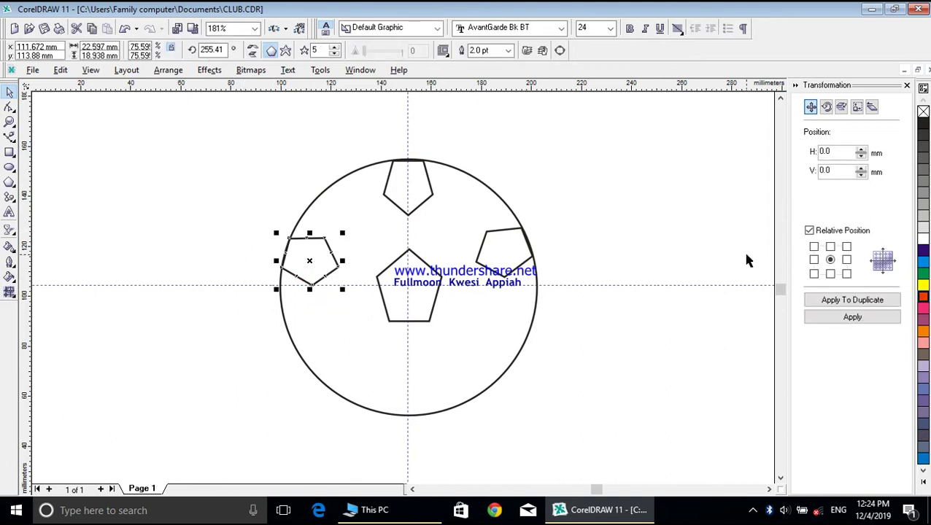
pyautogui.click(412, 207)
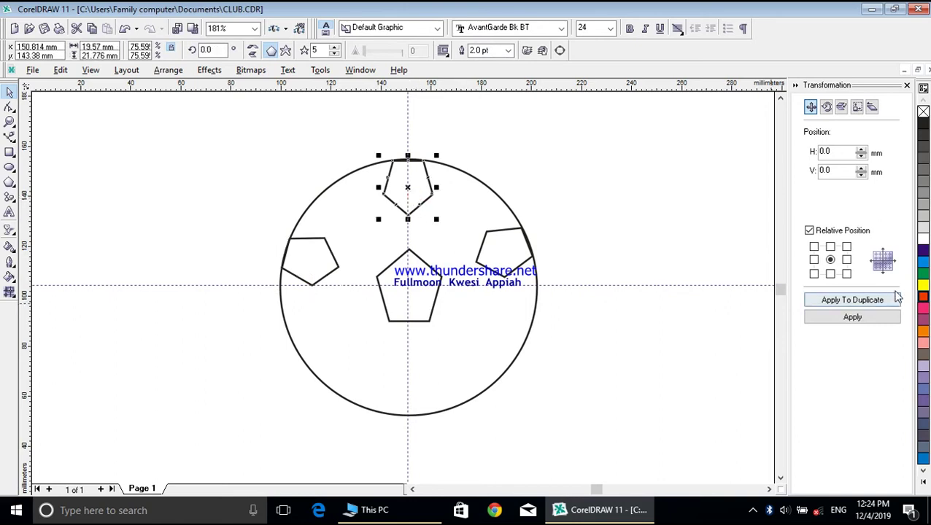
pyautogui.click(843, 304)
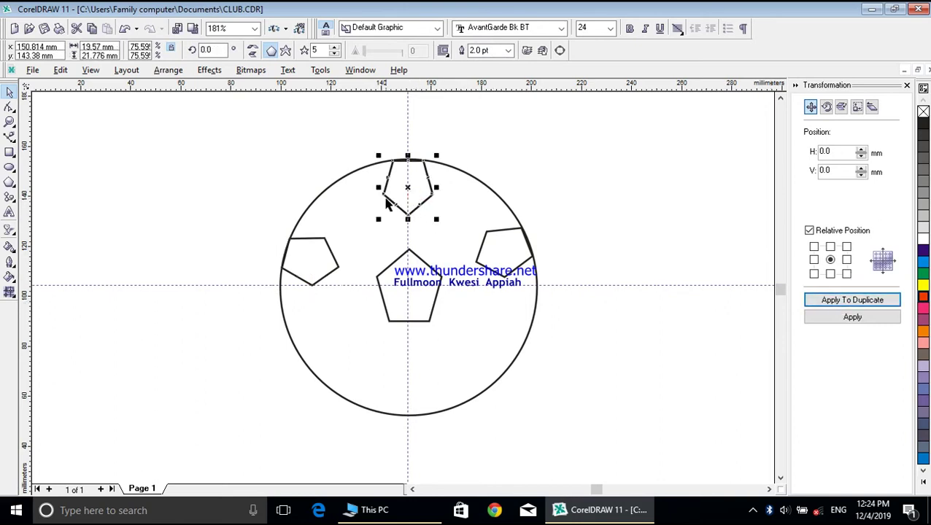
pyautogui.click(407, 188)
pyautogui.moveTo(409, 216); pyautogui.dragTo(406, 385)
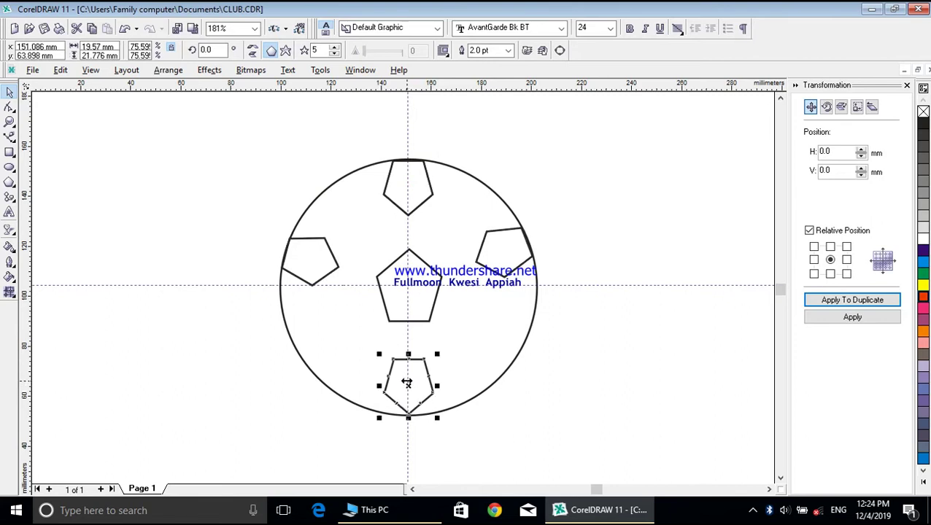
pyautogui.click(253, 53)
pyautogui.click(255, 56)
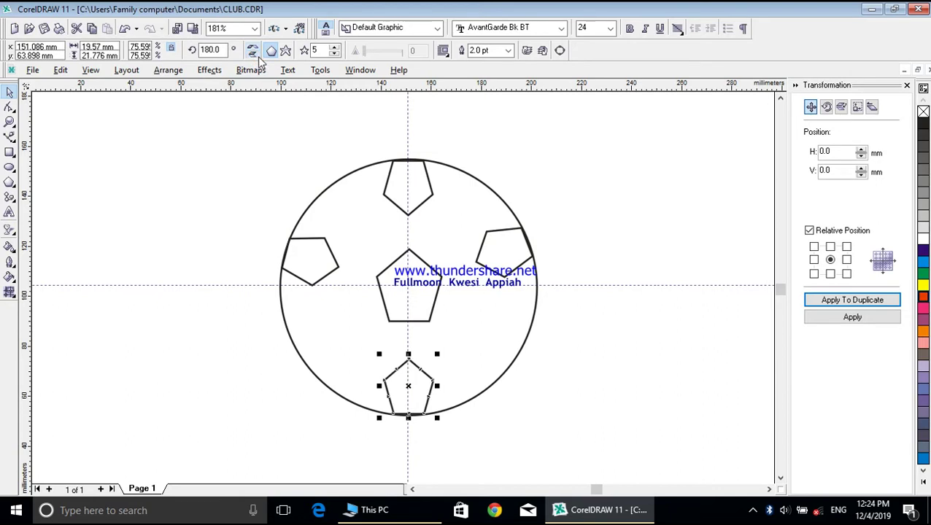
pyautogui.click(613, 338)
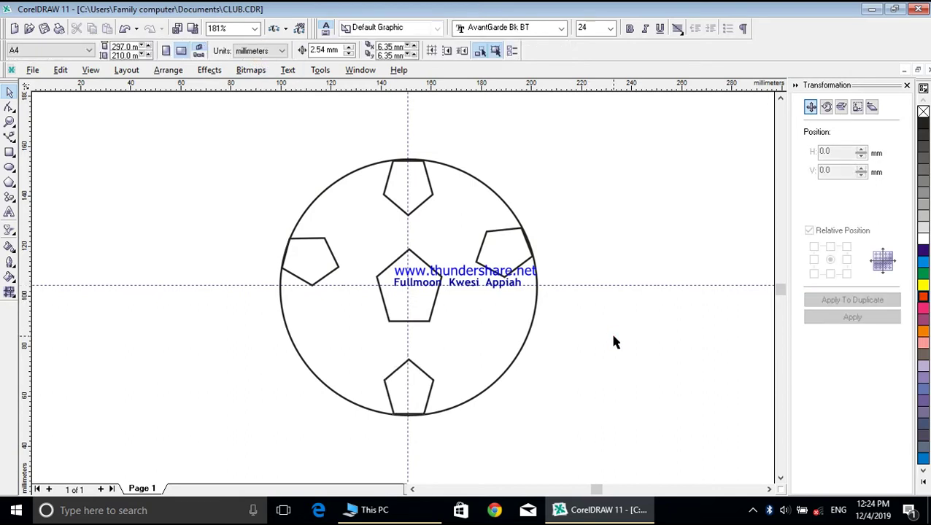
# Step: Move the bottom pentagon from the vertical guideline to the circle's lower left edge
pyautogui.click(414, 394)
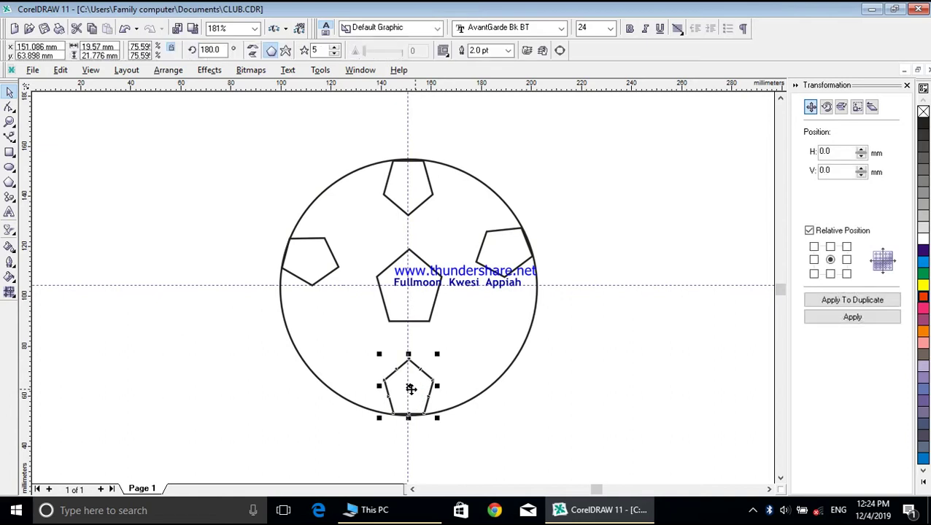
pyautogui.moveTo(410, 389); pyautogui.dragTo(344, 362)
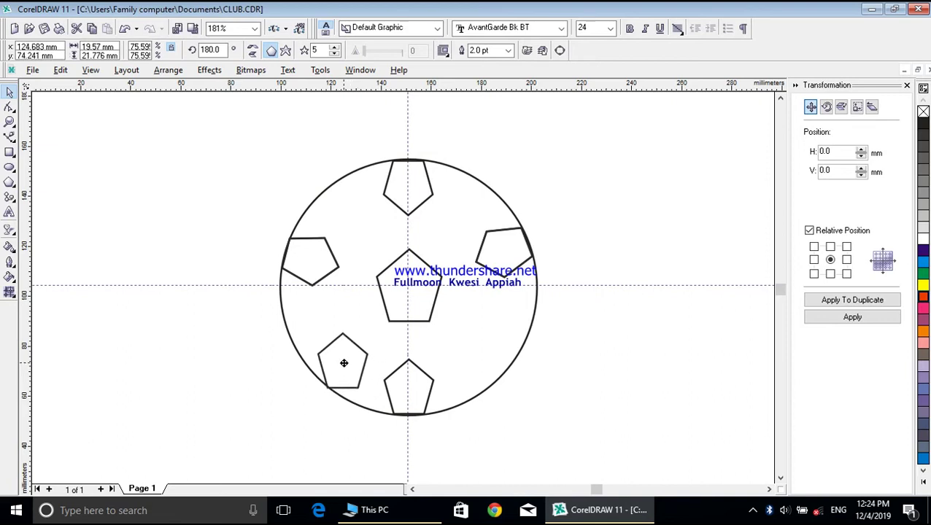
pyautogui.moveTo(344, 362); pyautogui.dragTo(342, 361)
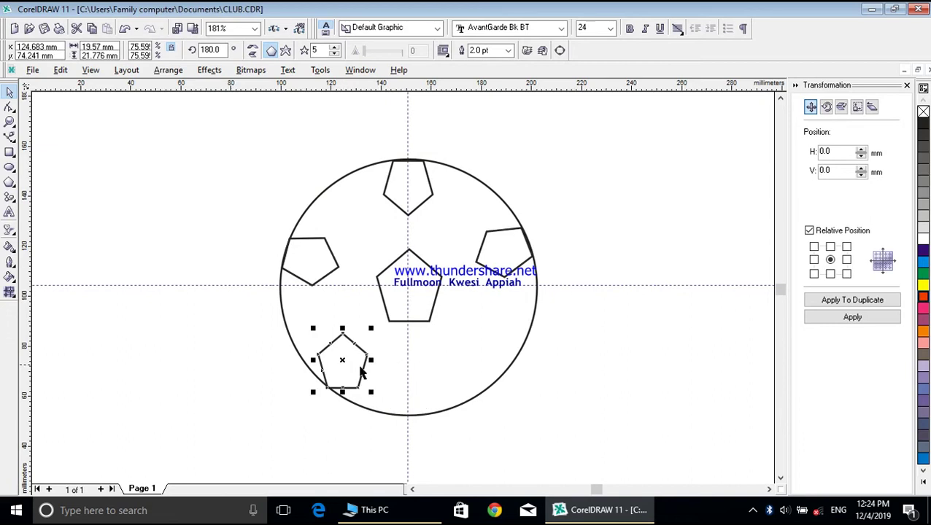
# Step: Rotate the lower left pentagon freehand to about 136° and nudge it so its outer side meets the circle's edge
pyautogui.click(348, 370)
pyautogui.moveTo(371, 391); pyautogui.dragTo(337, 396)
pyautogui.click(338, 376)
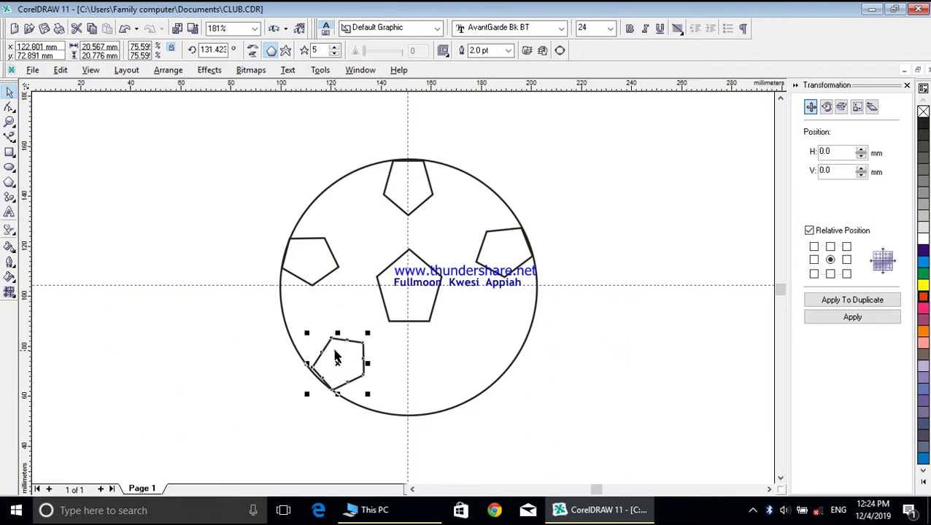
pyautogui.click(337, 357)
pyautogui.moveTo(304, 332); pyautogui.dragTo(306, 338)
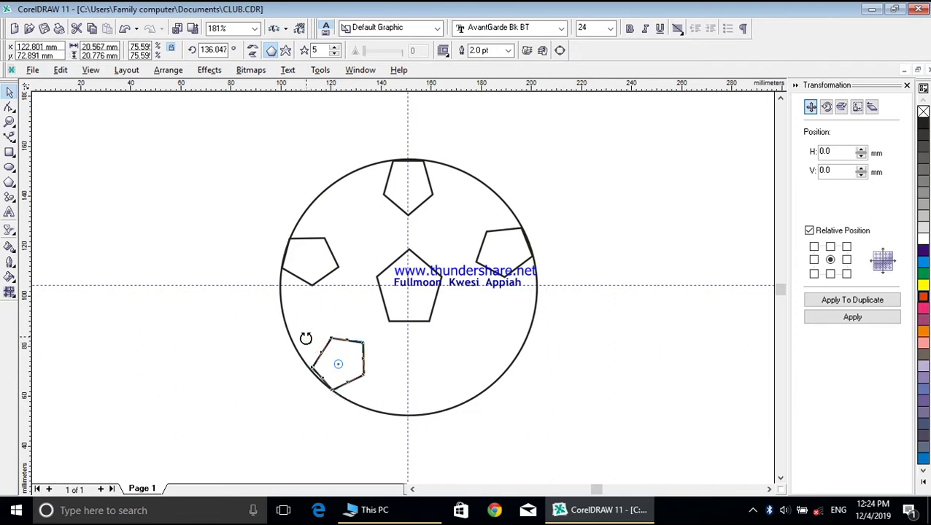
pyautogui.click(353, 376)
pyautogui.click(352, 374)
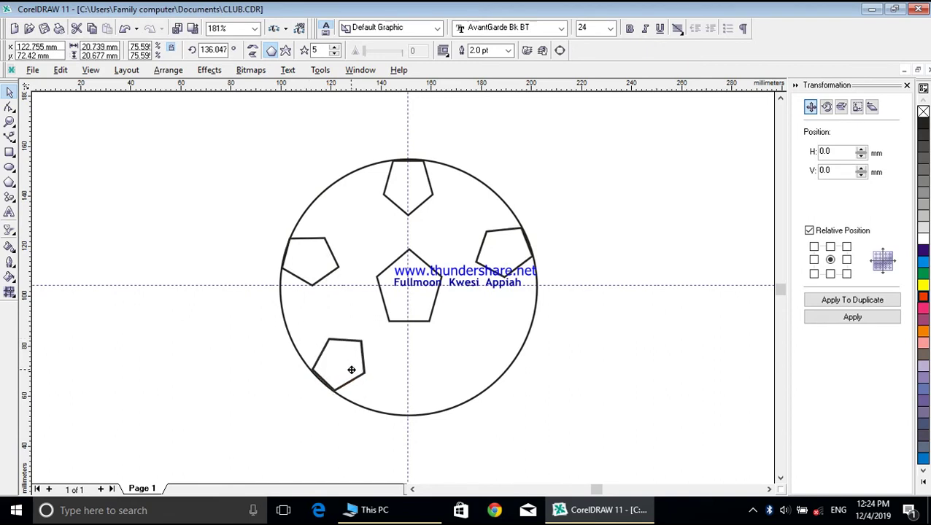
pyautogui.click(351, 370)
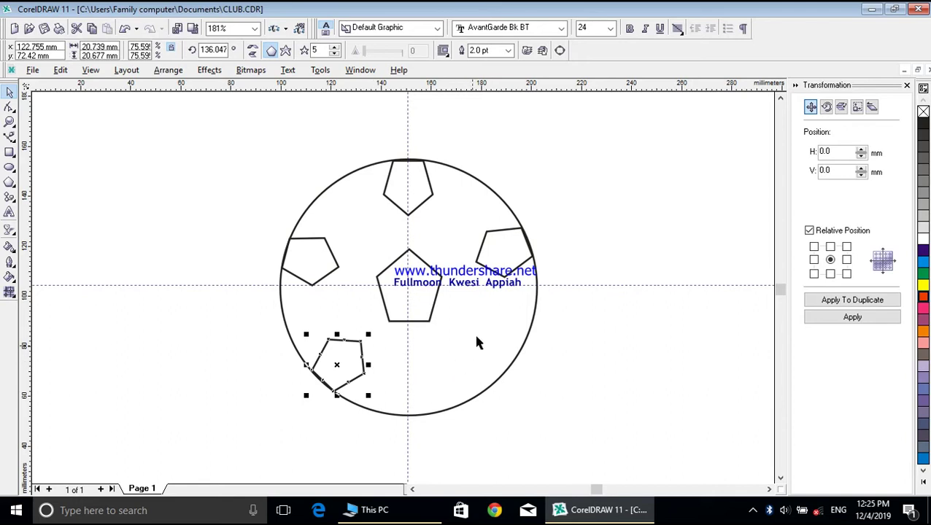
# Step: Duplicate the small top pentagon, move the copy to the circle's lower right edge, and mirror it vertically
pyautogui.click(406, 203)
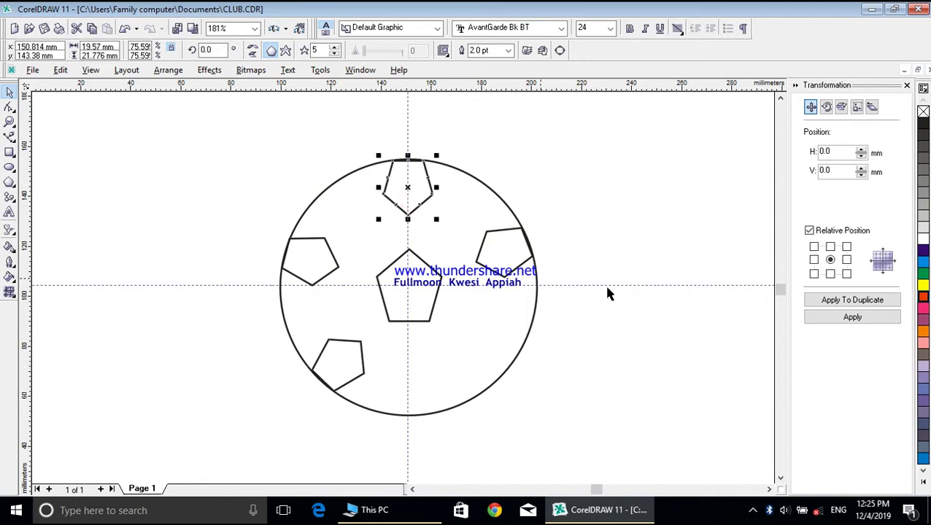
pyautogui.click(847, 299)
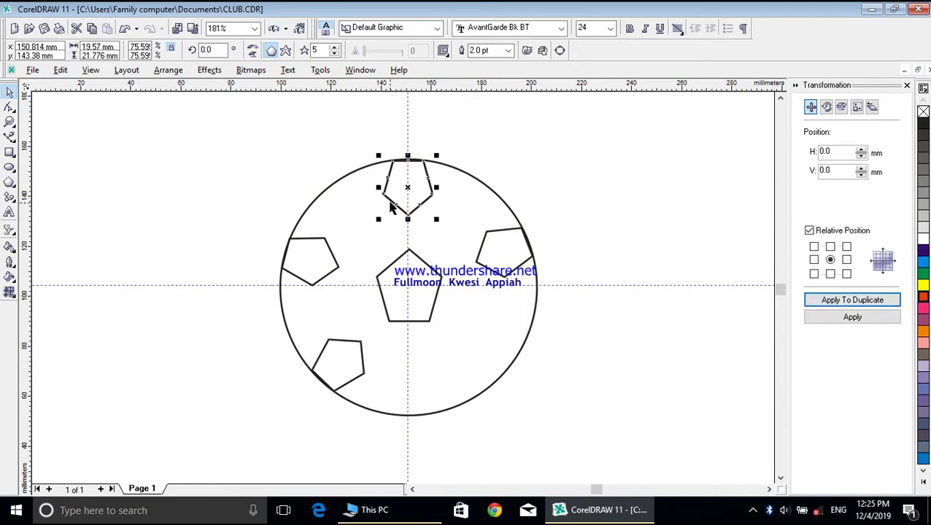
pyautogui.moveTo(410, 198); pyautogui.dragTo(482, 372)
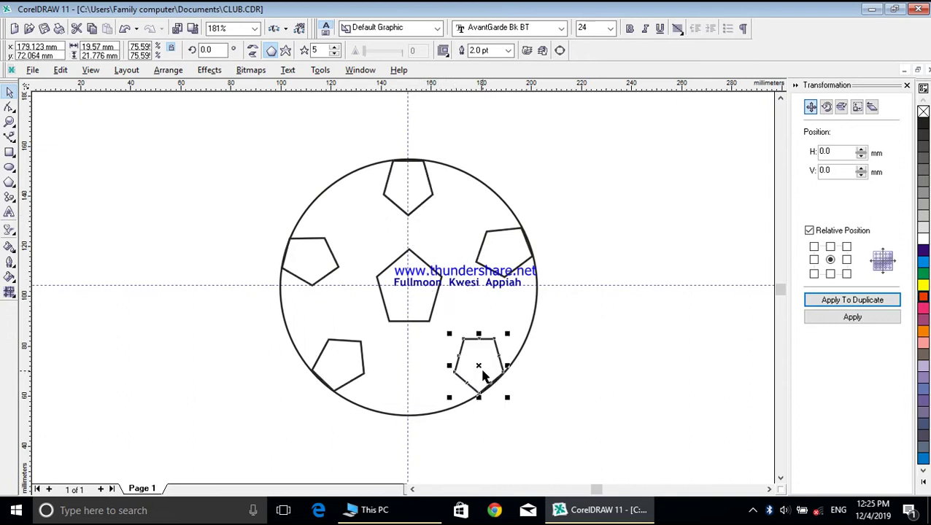
pyautogui.click(252, 51)
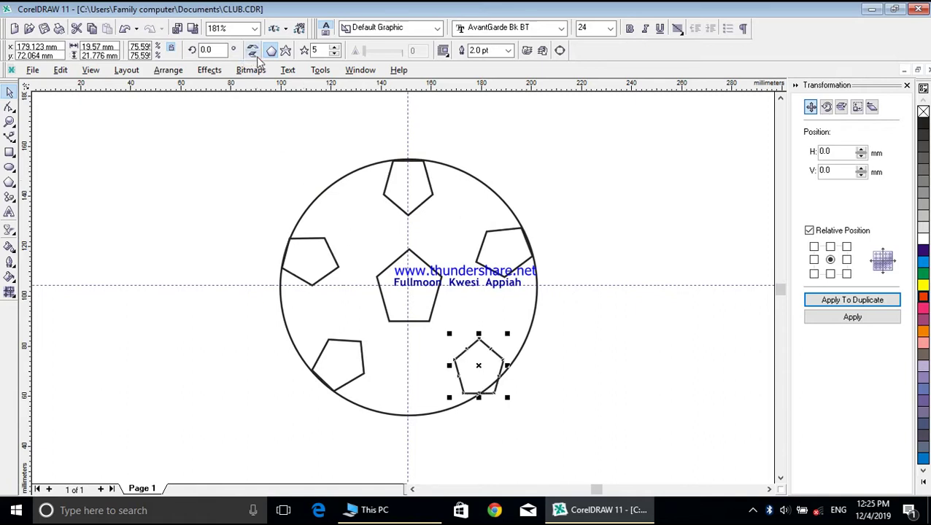
# Step: Rotate the lower right pentagon freehand to about 37° and fit its outer side against the circle's edge
pyautogui.click(479, 369)
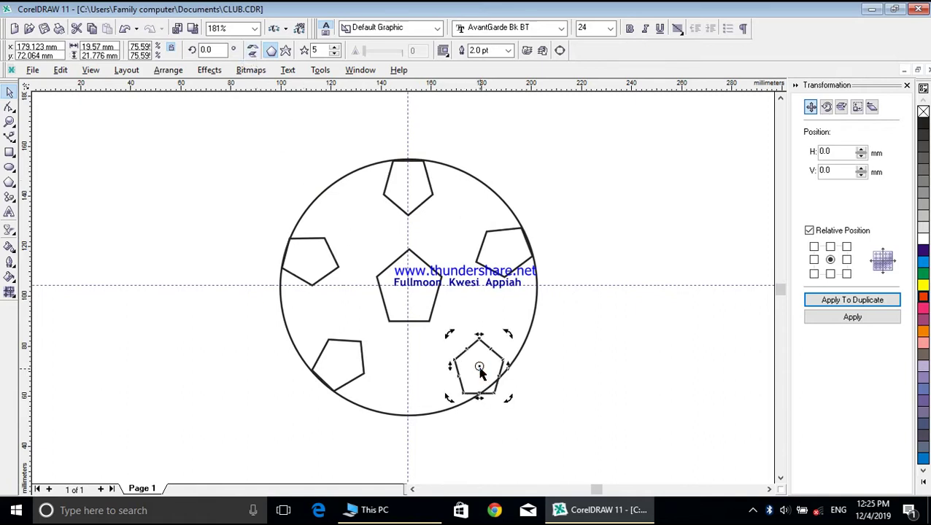
pyautogui.moveTo(447, 333); pyautogui.dragTo(430, 356)
pyautogui.moveTo(477, 385); pyautogui.dragTo(475, 379)
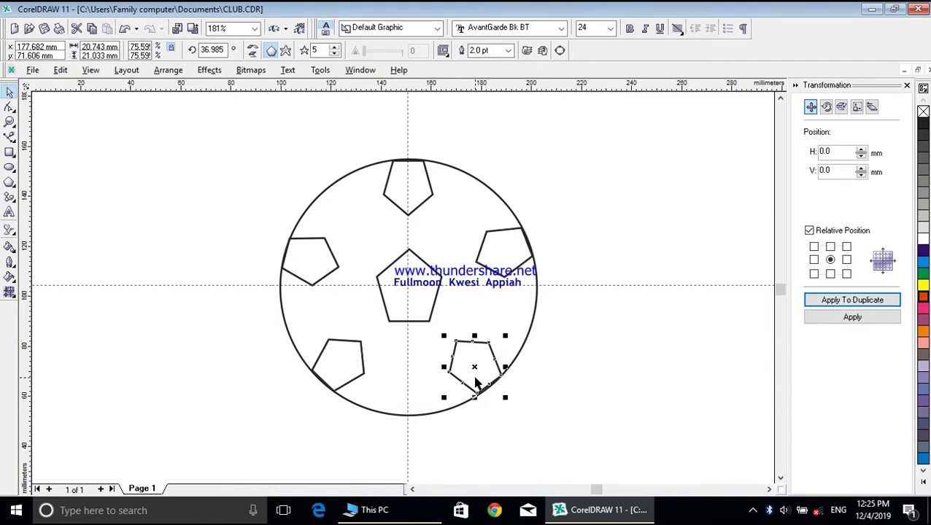
# Step: Rotate the lower right pentagon freehand to about 42° and nudge it so its outer side meets the circle's edge
pyautogui.click(458, 368)
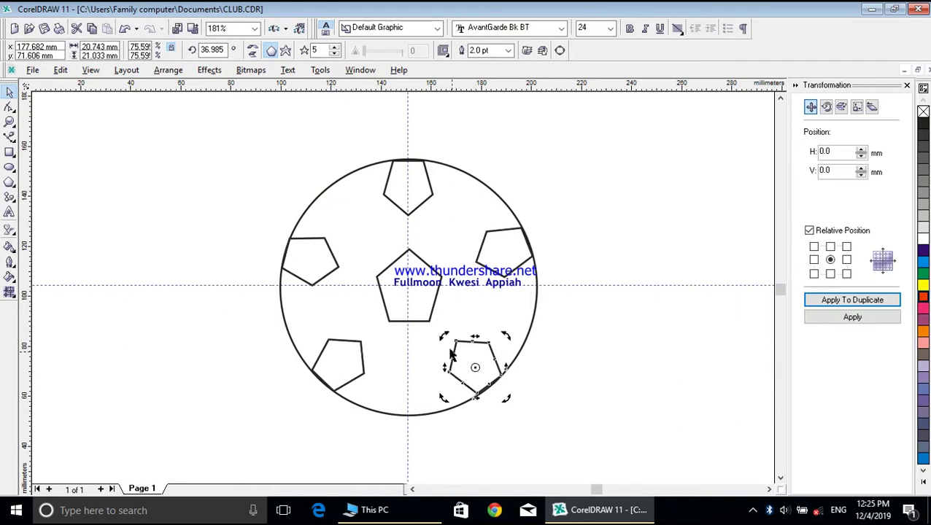
pyautogui.moveTo(444, 337); pyautogui.dragTo(439, 338)
pyautogui.click(560, 369)
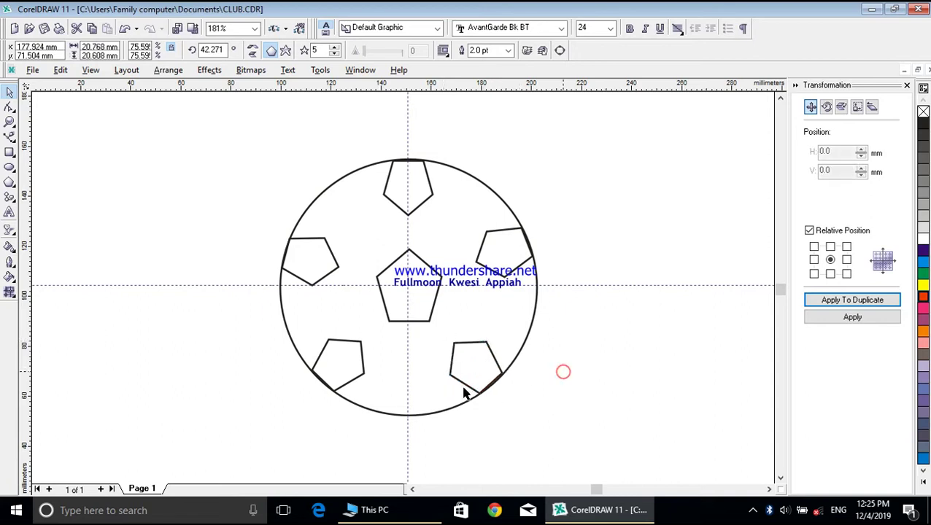
pyautogui.click(473, 370)
pyautogui.click(488, 365)
pyautogui.moveTo(490, 370); pyautogui.dragTo(488, 365)
pyautogui.click(595, 316)
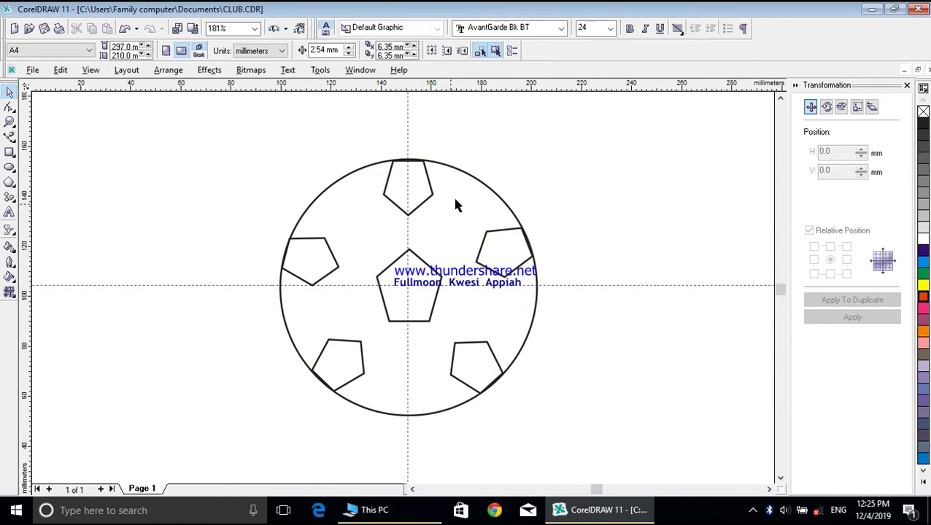
# Step: Duplicate the large circle, scale the copy down to about 87 mm across, and centre it inside the original on the guidelines
pyautogui.click(475, 180)
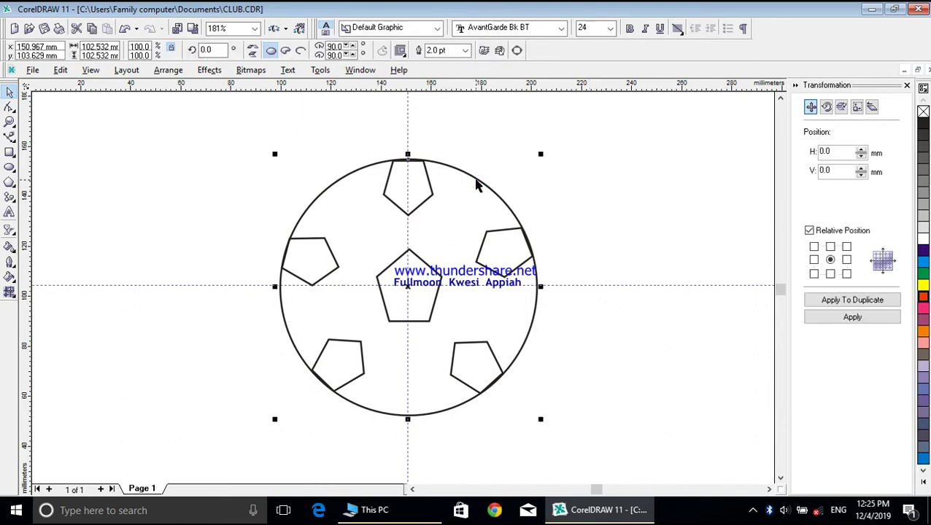
pyautogui.hotkey('ctrl', 'd')
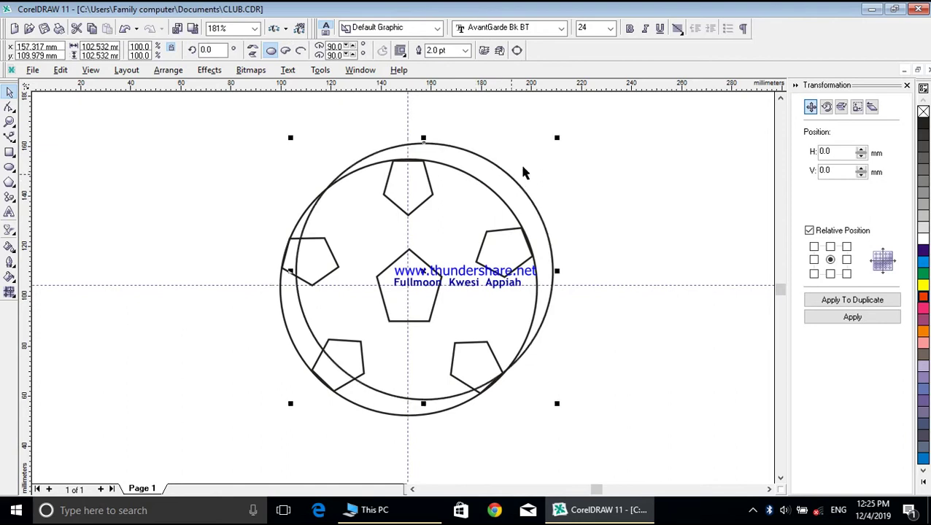
pyautogui.moveTo(555, 138); pyautogui.dragTo(534, 184)
pyautogui.moveTo(465, 317); pyautogui.dragTo(467, 312)
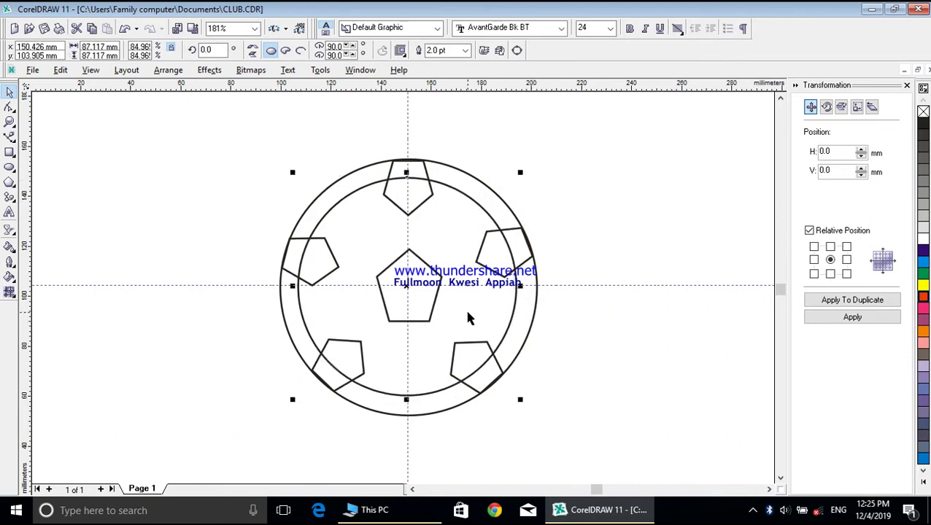
pyautogui.moveTo(468, 312); pyautogui.dragTo(469, 314)
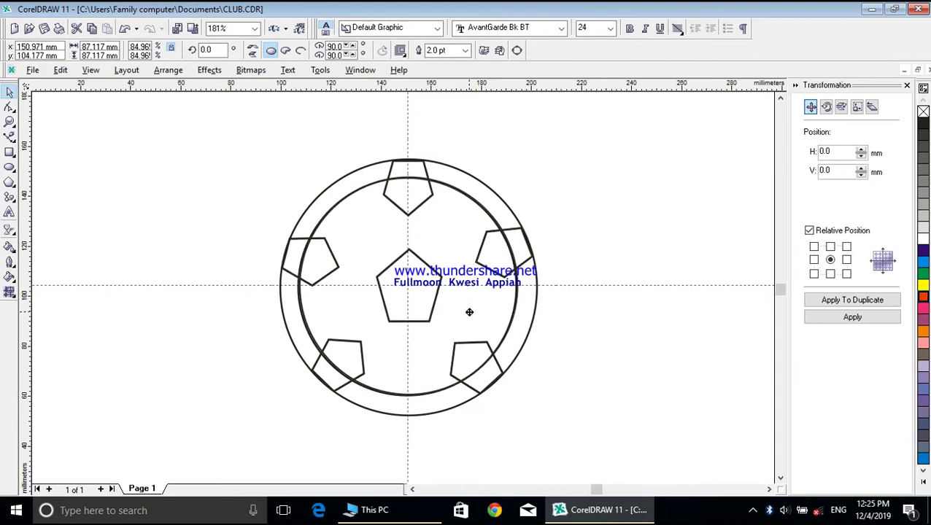
pyautogui.click(607, 236)
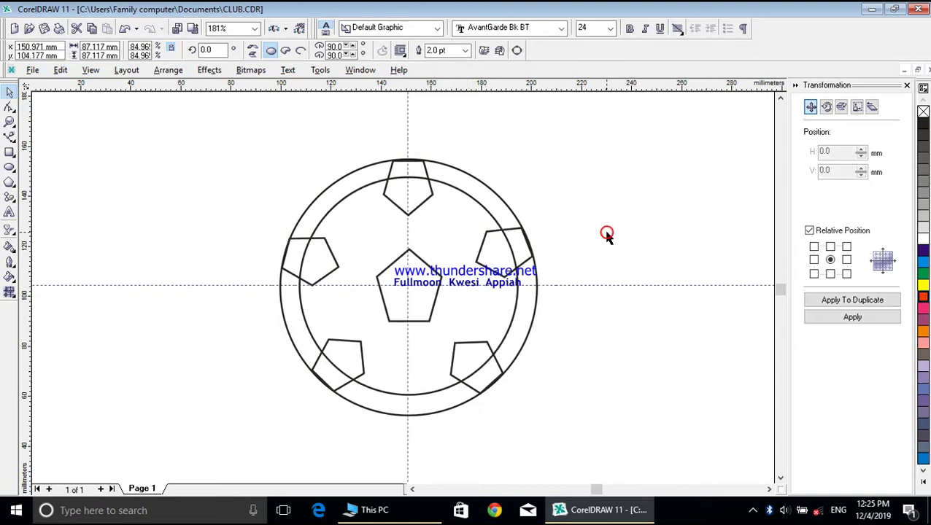
# Step: Give the outer circle a 4 pt outline with rounded corners and line caps, set behind the fill and scaling with the image
pyautogui.click(532, 319)
pyautogui.click(10, 264)
pyautogui.click(35, 272)
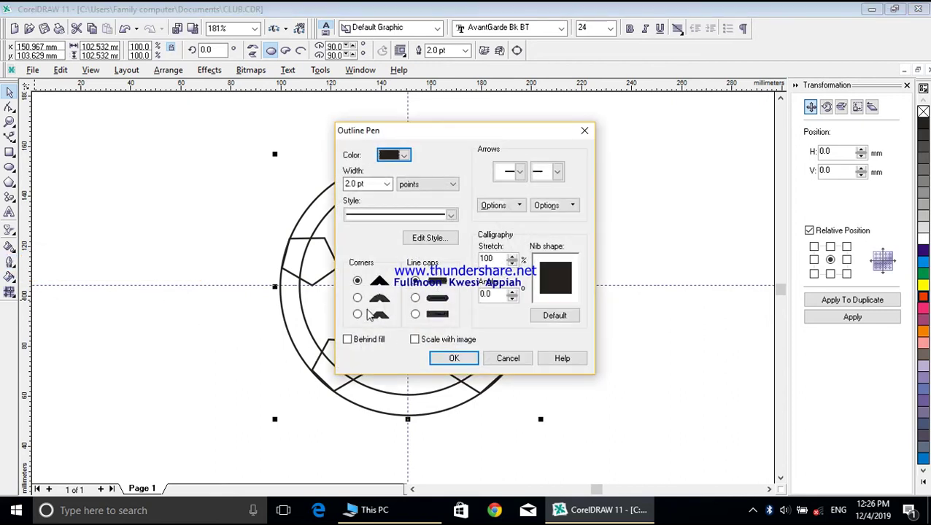
pyautogui.click(357, 297)
pyautogui.click(414, 299)
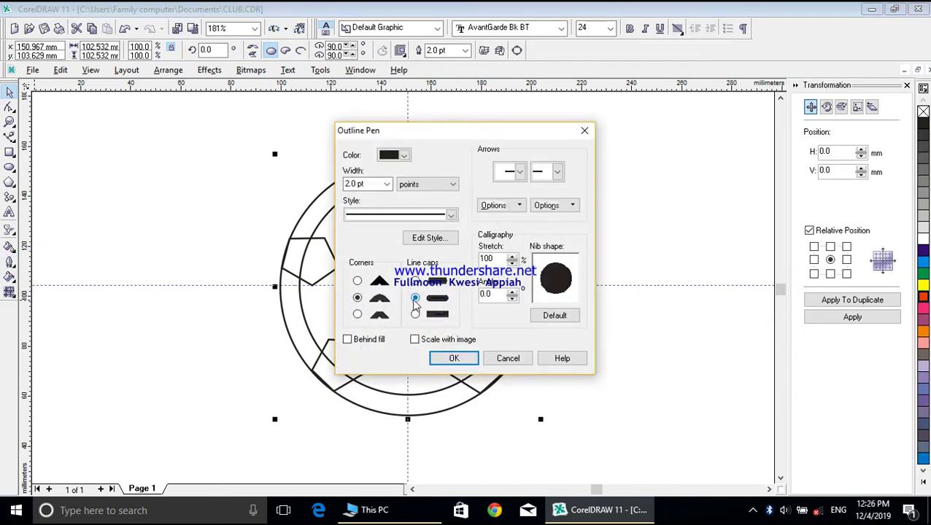
pyautogui.click(413, 340)
pyautogui.click(347, 340)
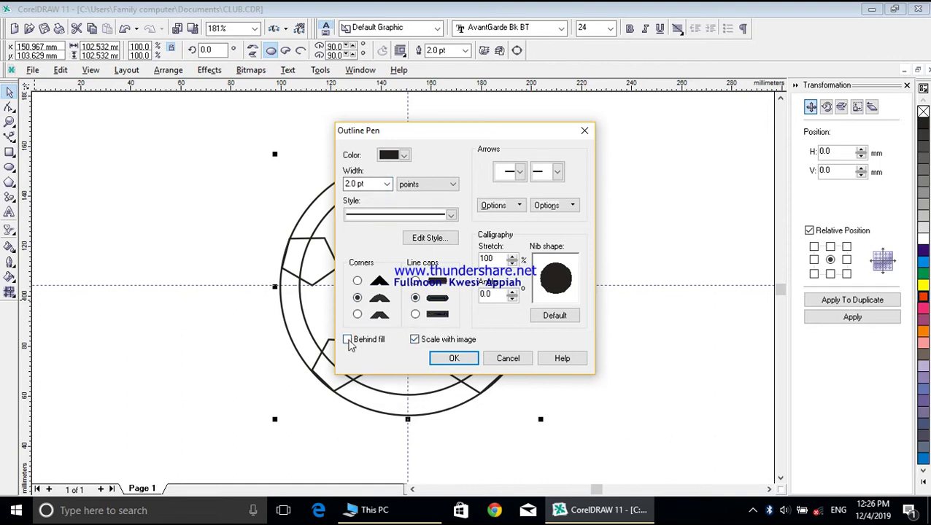
pyautogui.click(387, 184)
pyautogui.click(365, 239)
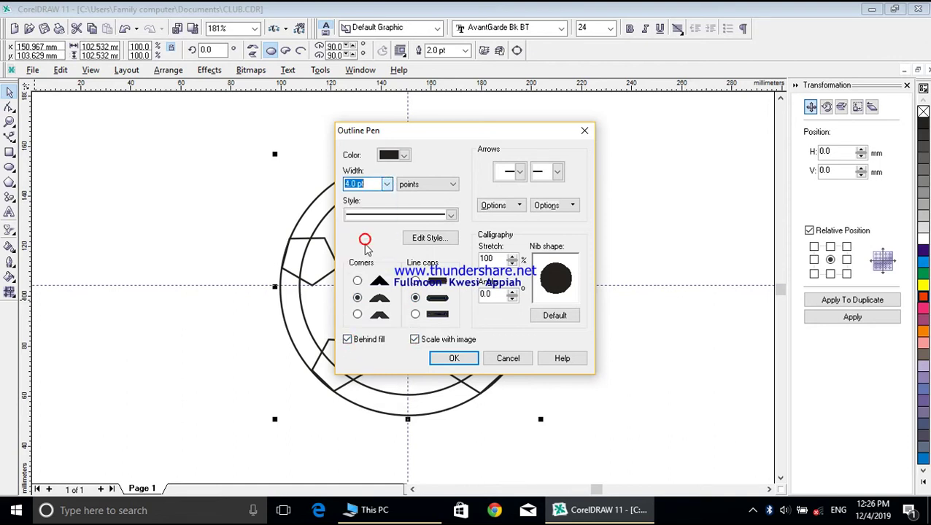
pyautogui.click(440, 363)
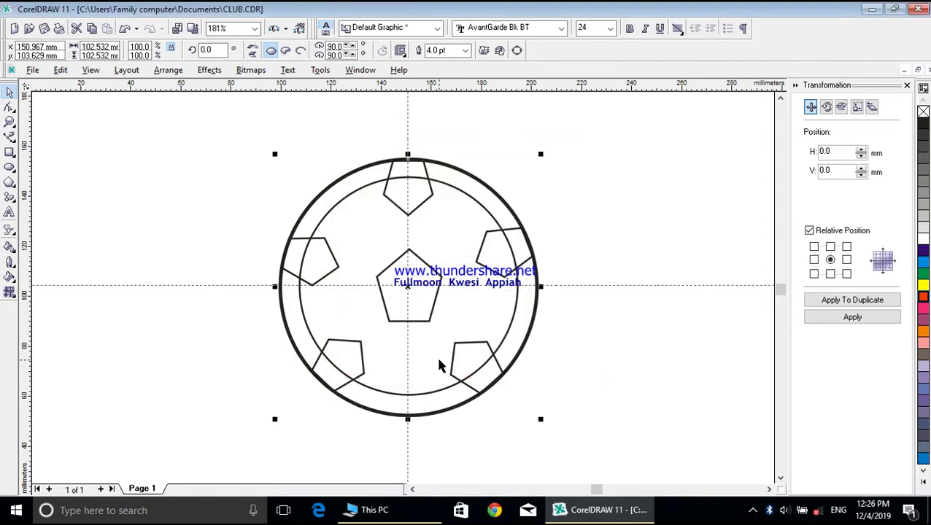
pyautogui.click(566, 239)
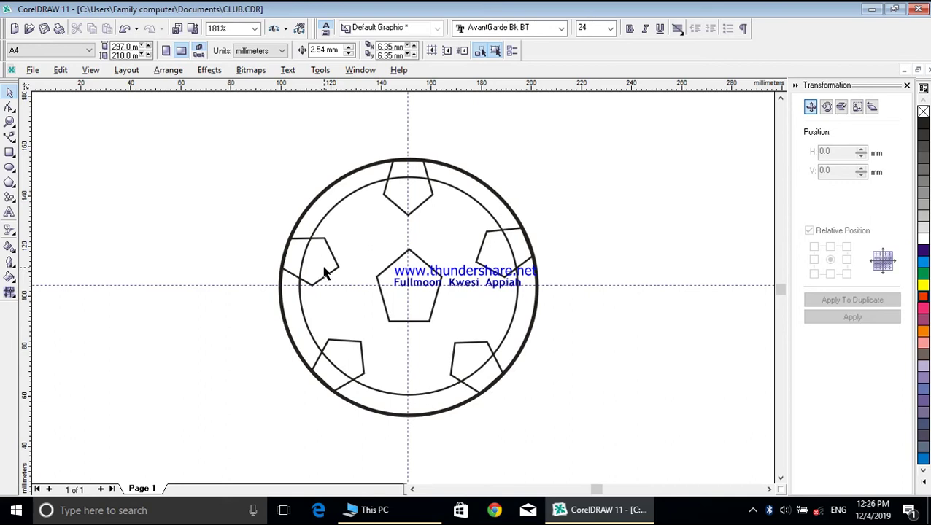
# Step: Draw a straight line joining the top pentagon's lower tip to the central pentagon's upper tip
pyautogui.click(10, 137)
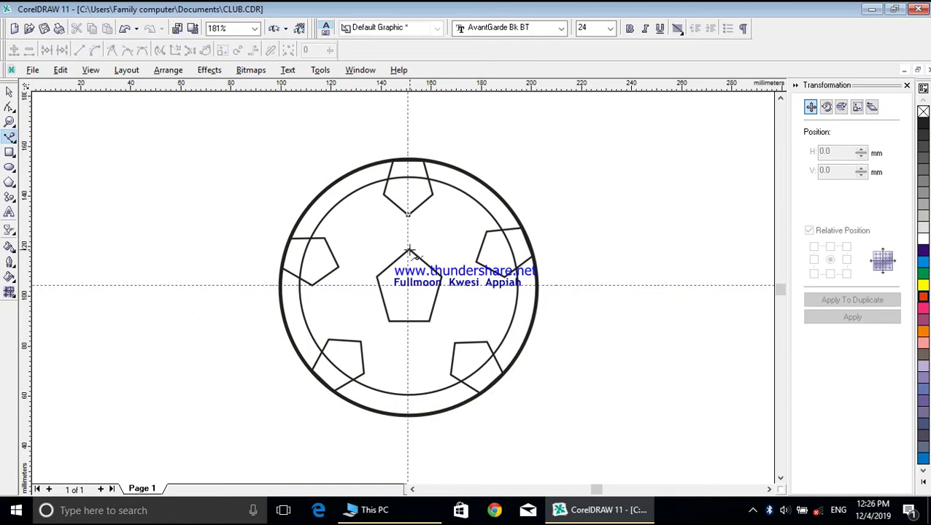
pyautogui.click(409, 249)
pyautogui.click(10, 92)
pyautogui.click(145, 169)
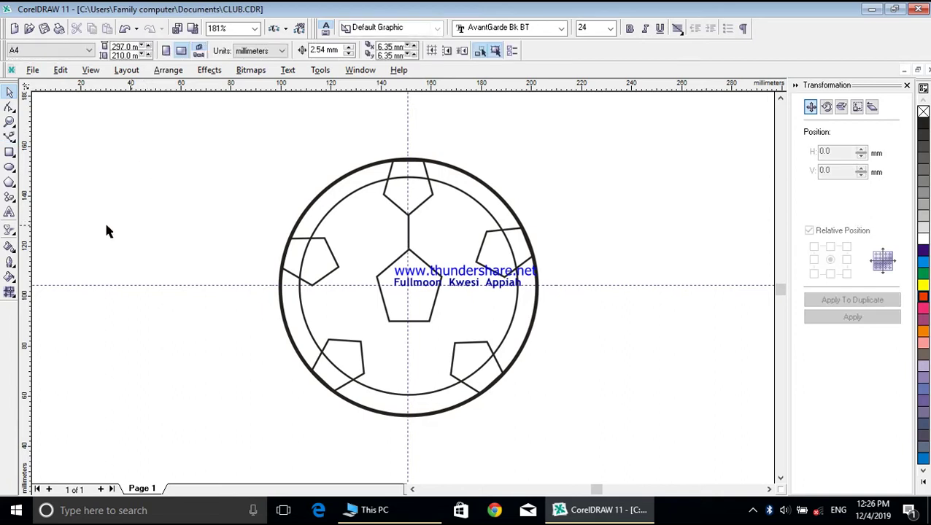
# Step: Draw a straight line from the upper left pentagon's inner corner to the central pentagon's left corner
pyautogui.click(9, 137)
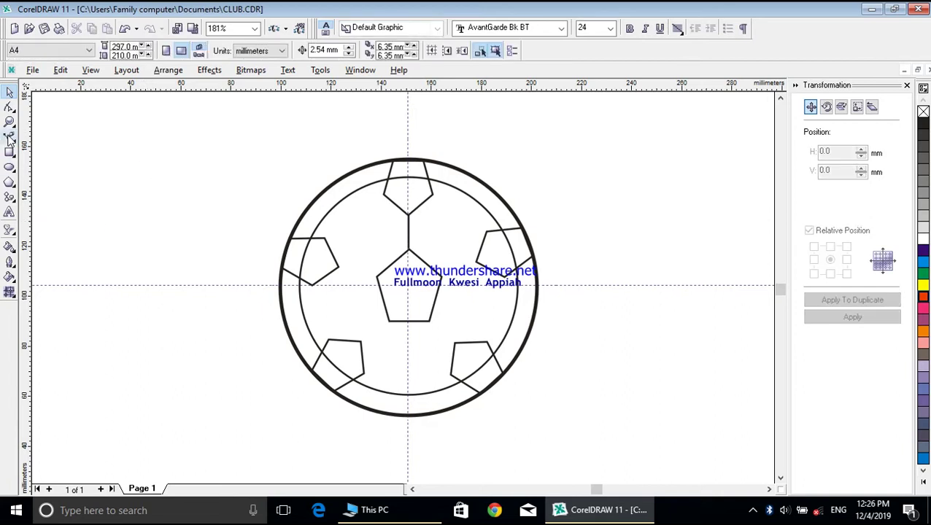
pyautogui.click(338, 267)
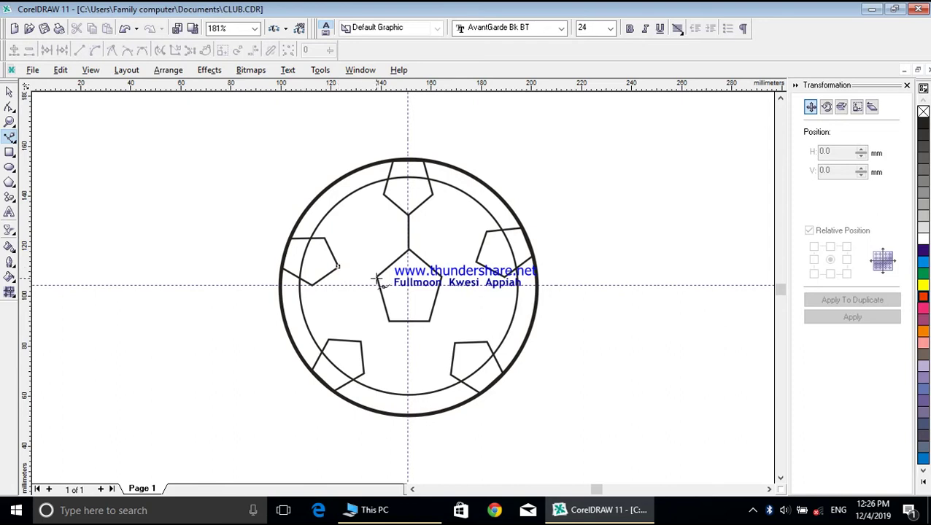
pyautogui.click(377, 275)
pyautogui.press('space')
pyautogui.click(102, 151)
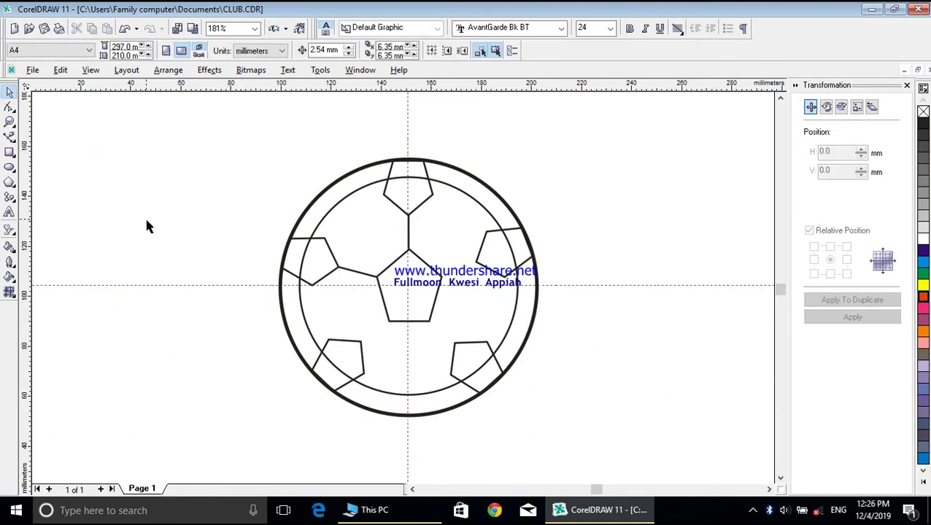
# Step: Draw a straight line joining the central pentagon's lower left corner to the lower left pentagon's inner corner
pyautogui.click(10, 137)
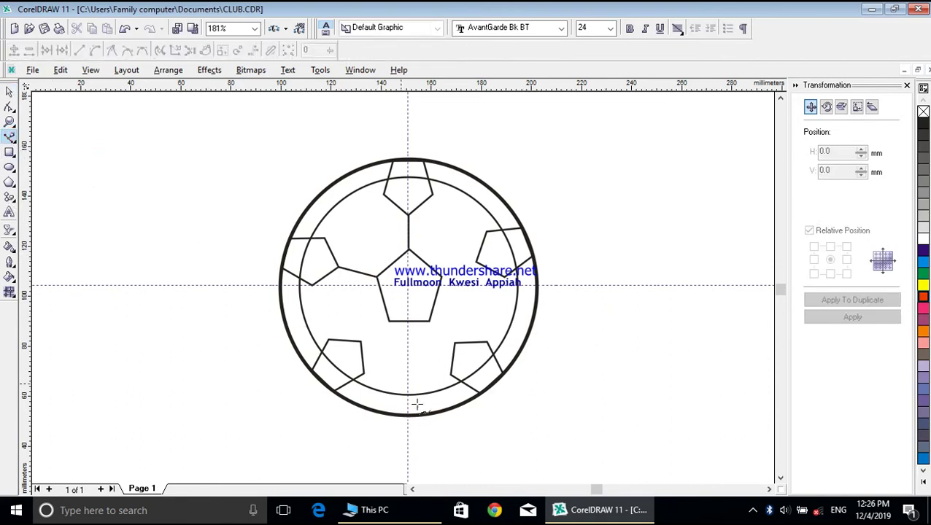
pyautogui.click(389, 319)
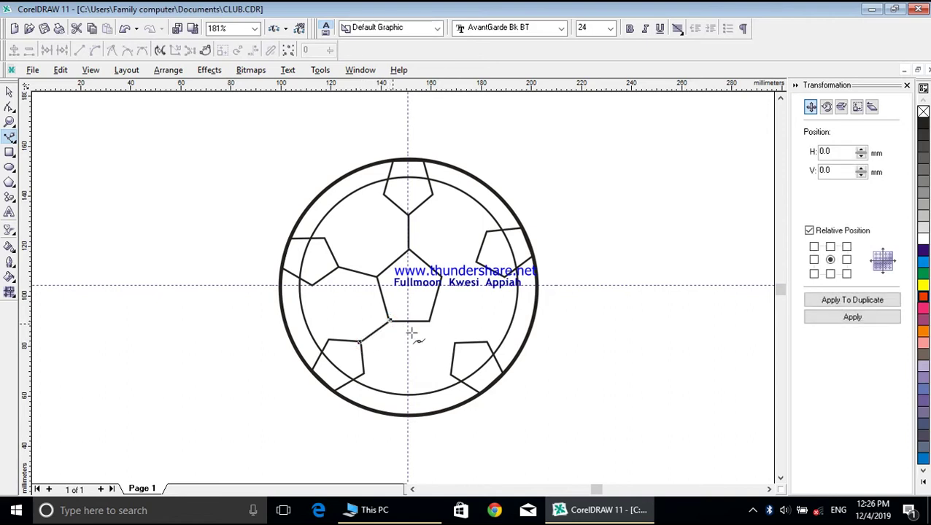
pyautogui.click(9, 91)
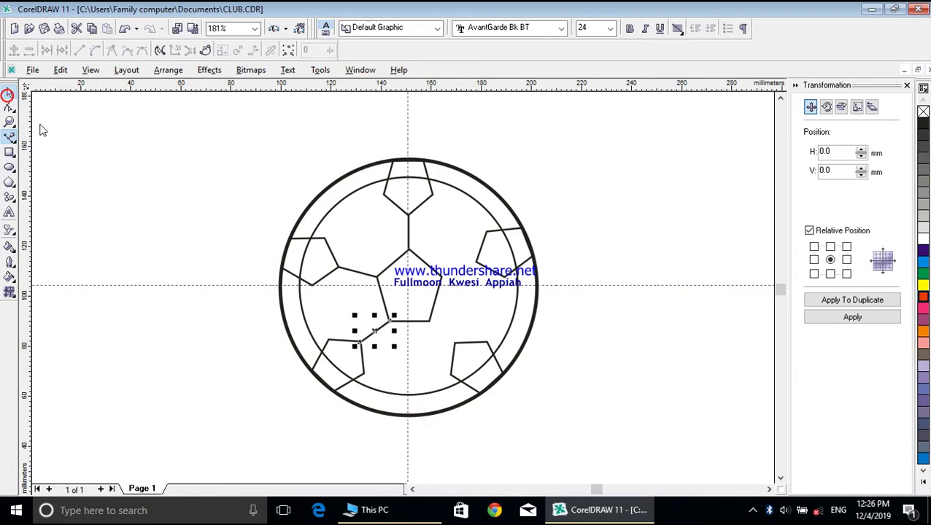
pyautogui.click(110, 161)
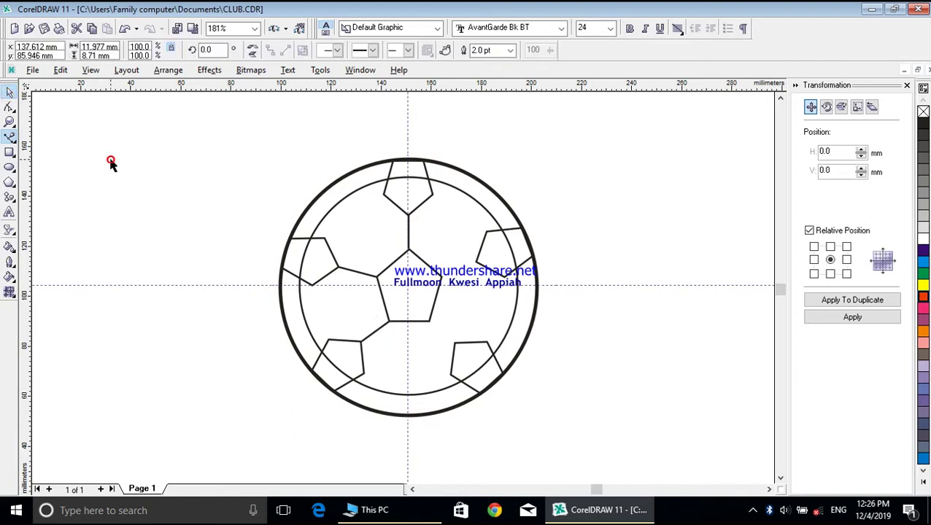
# Step: Draw a straight line from the lower right pentagon's inner corner to the central pentagon's lower right corner
pyautogui.click(10, 137)
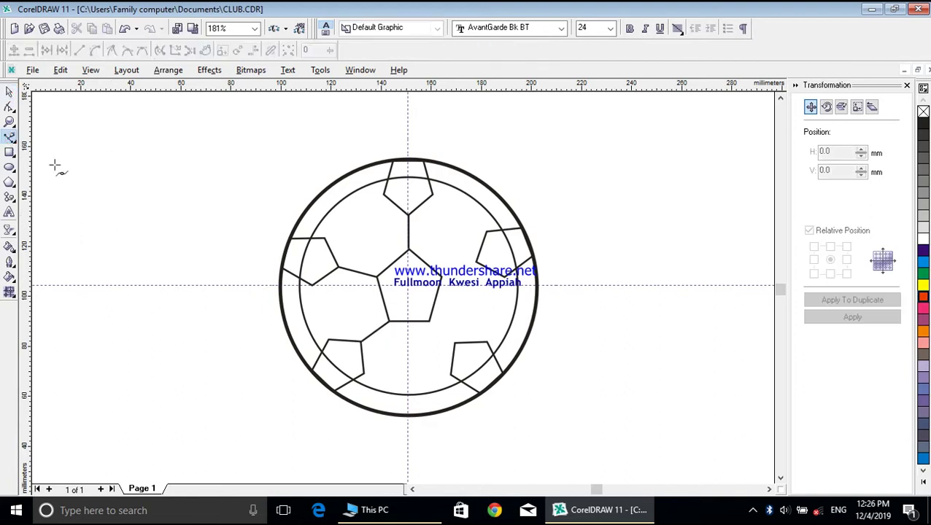
pyautogui.click(454, 343)
pyautogui.click(429, 321)
pyautogui.click(10, 93)
pyautogui.click(118, 162)
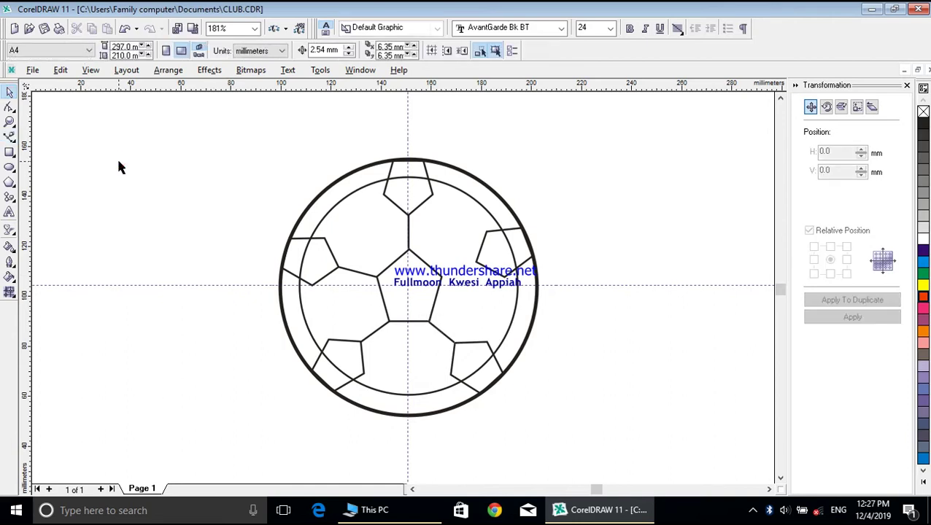
# Step: Draw a straight line joining the central pentagon's right corner to the upper right pentagon's inner corner
pyautogui.click(9, 137)
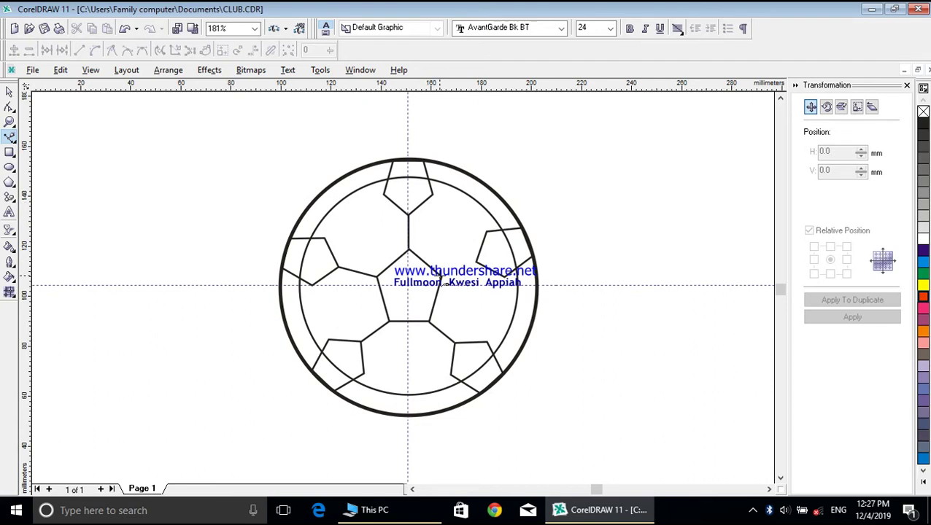
pyautogui.click(478, 263)
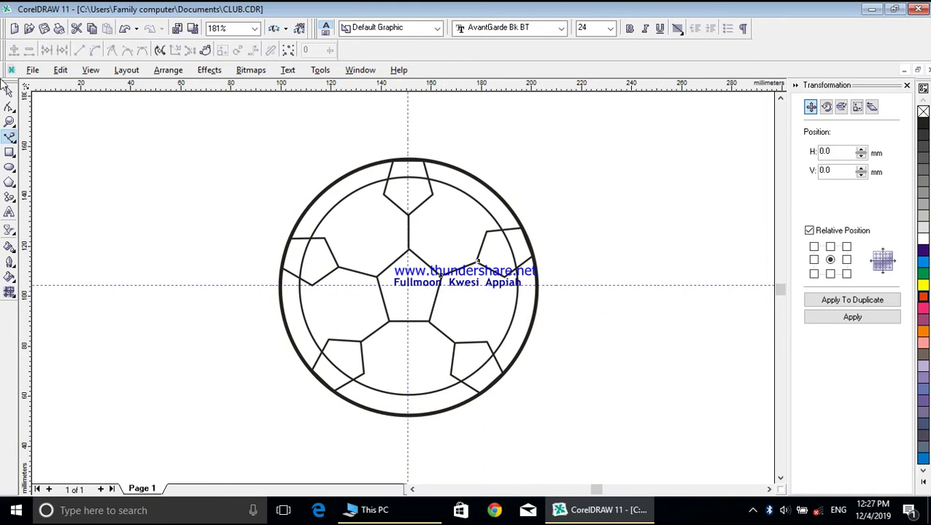
pyautogui.click(9, 92)
pyautogui.click(176, 184)
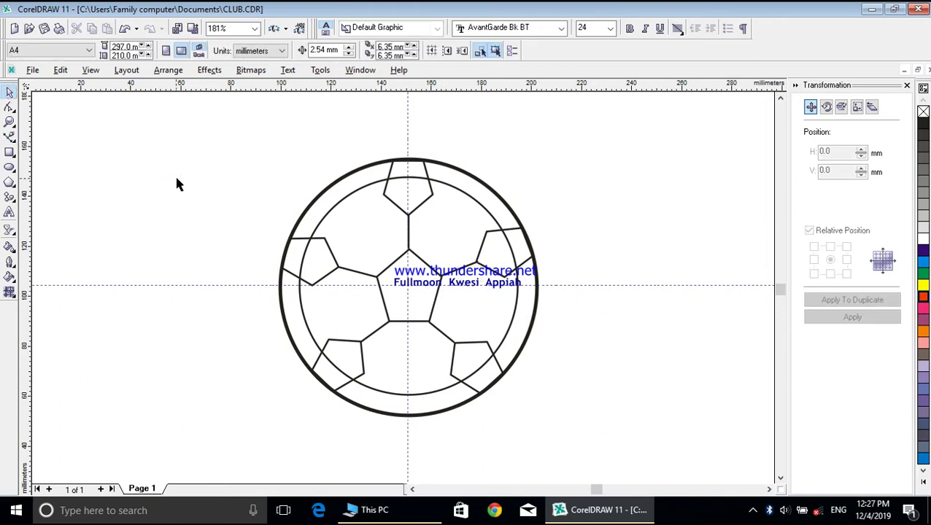
# Step: Fill the five small pentagons around the football's edge with black
pyautogui.click(401, 203)
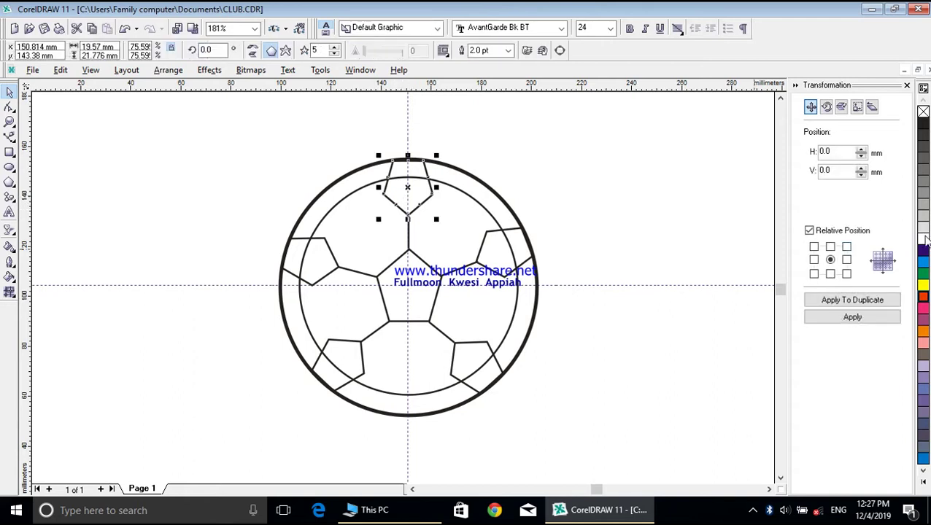
pyautogui.click(922, 124)
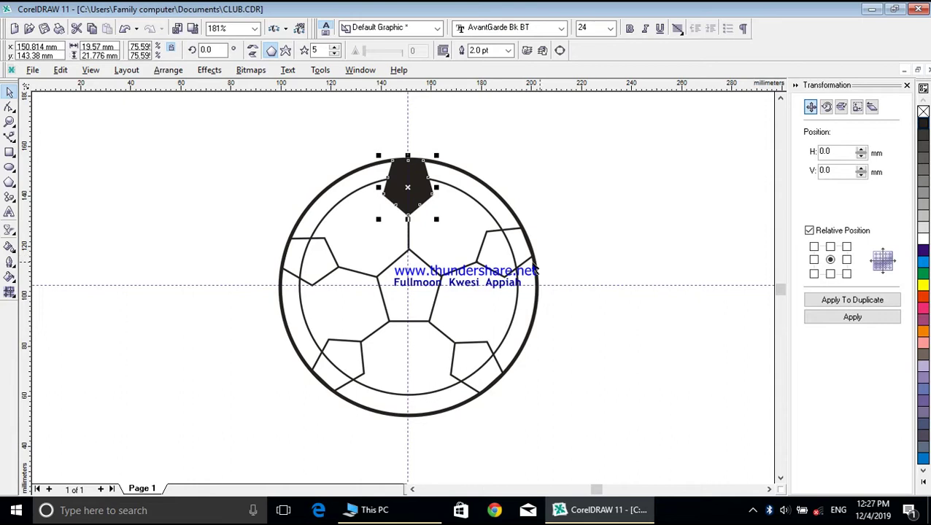
pyautogui.click(493, 256)
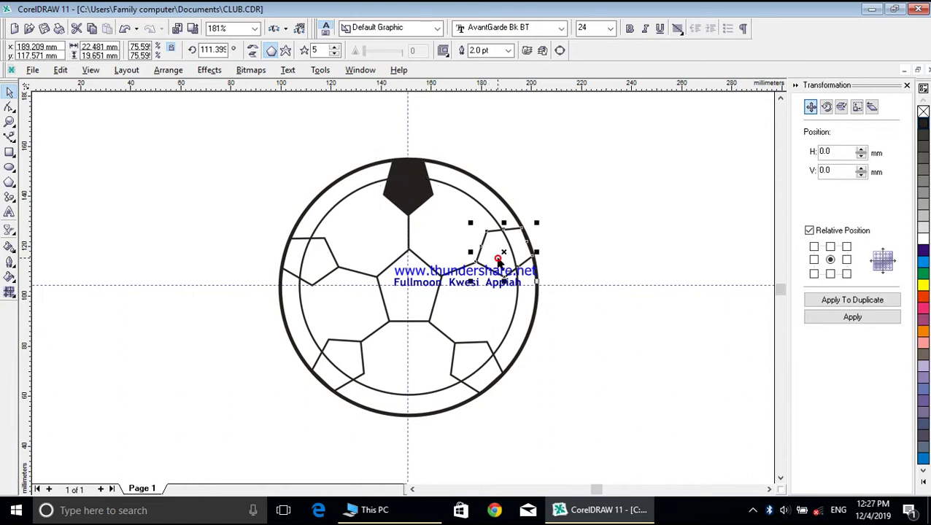
pyautogui.click(923, 124)
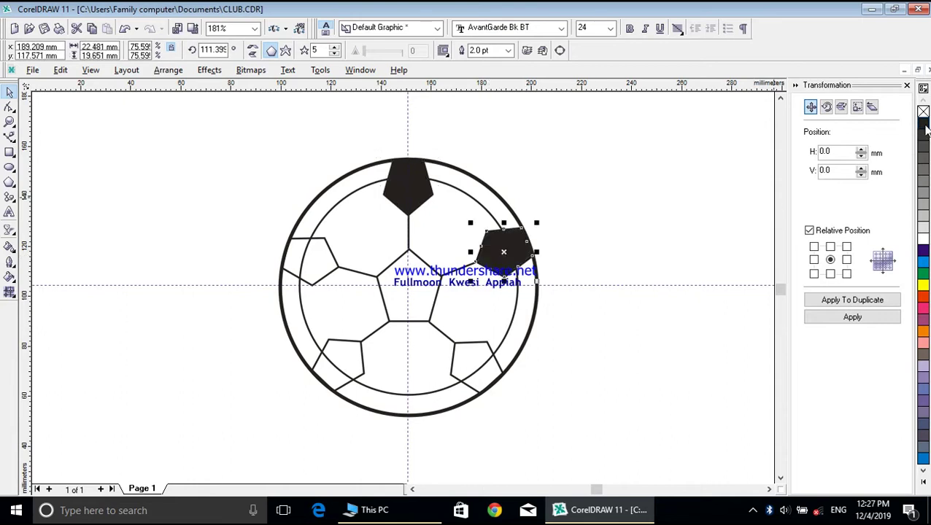
pyautogui.click(496, 374)
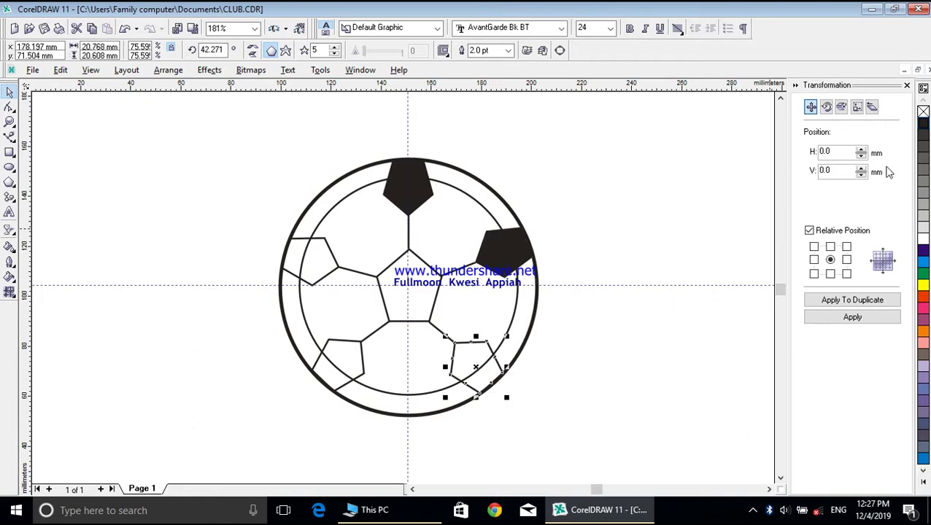
pyautogui.click(923, 124)
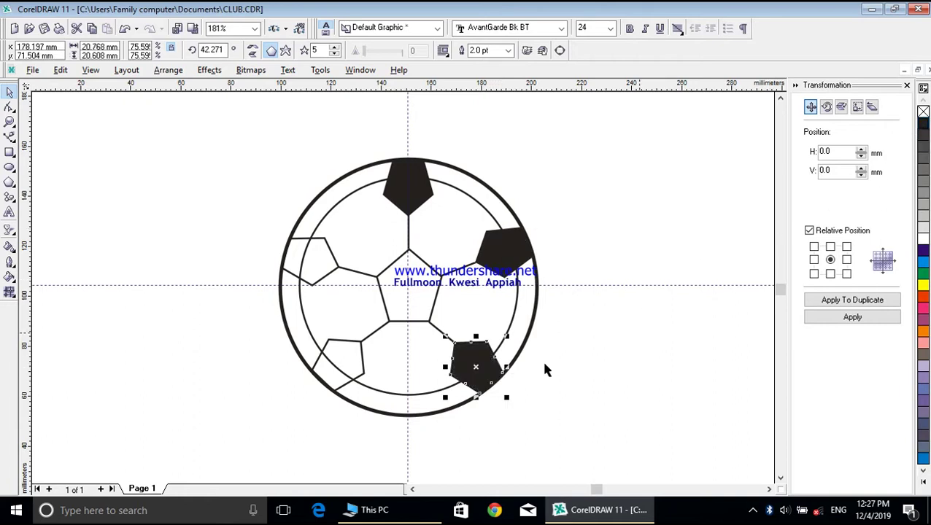
pyautogui.click(347, 356)
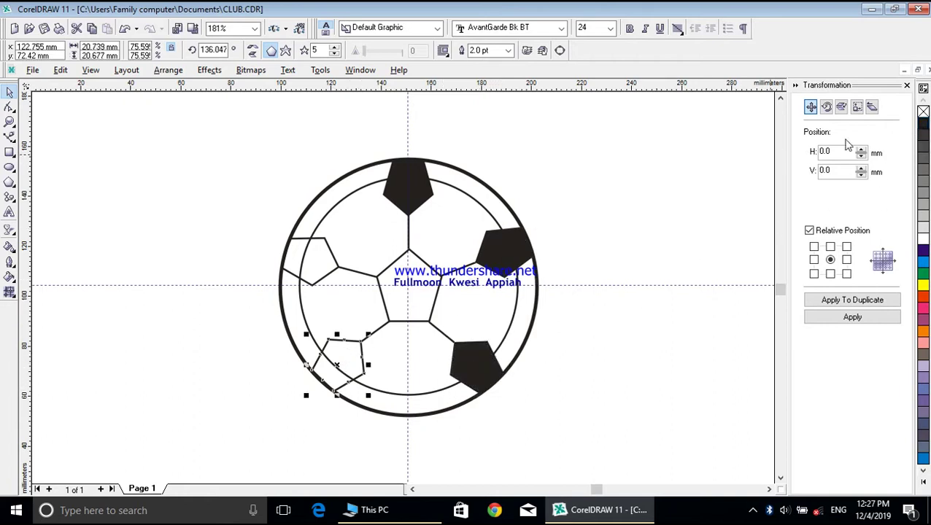
pyautogui.click(923, 124)
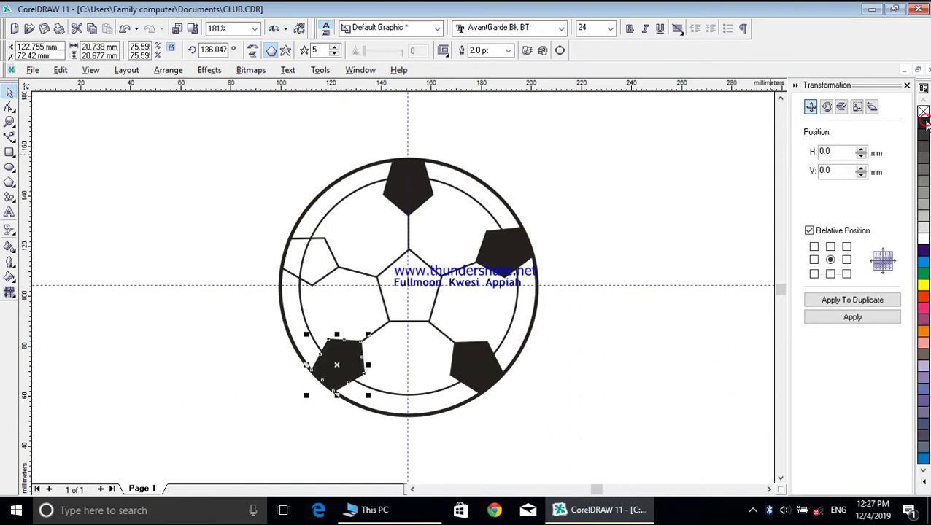
pyautogui.click(320, 268)
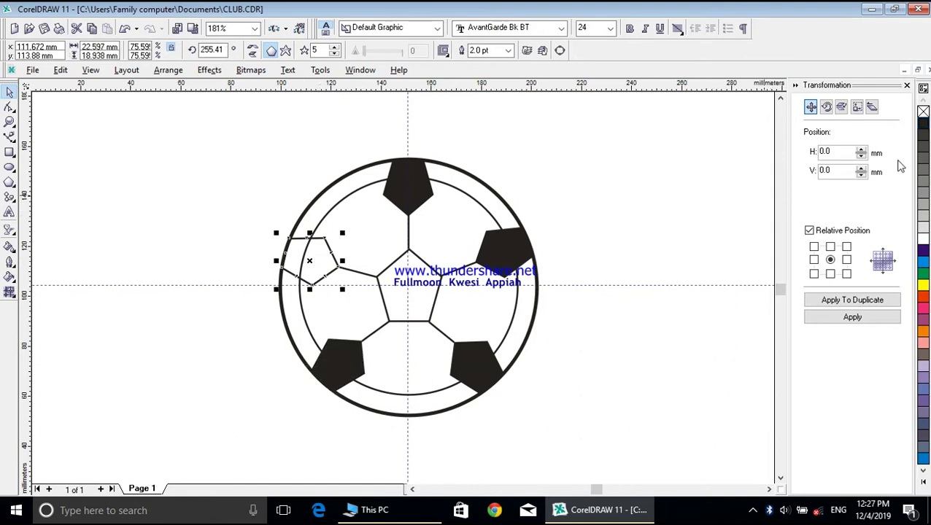
pyautogui.click(922, 125)
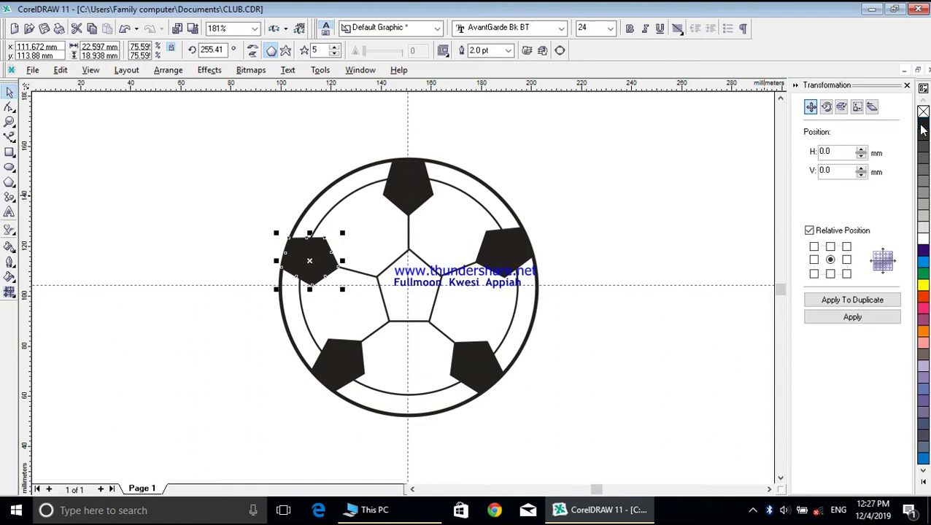
# Step: Fill the football's central pentagon with black and deselect it
pyautogui.click(426, 292)
pyautogui.click(426, 284)
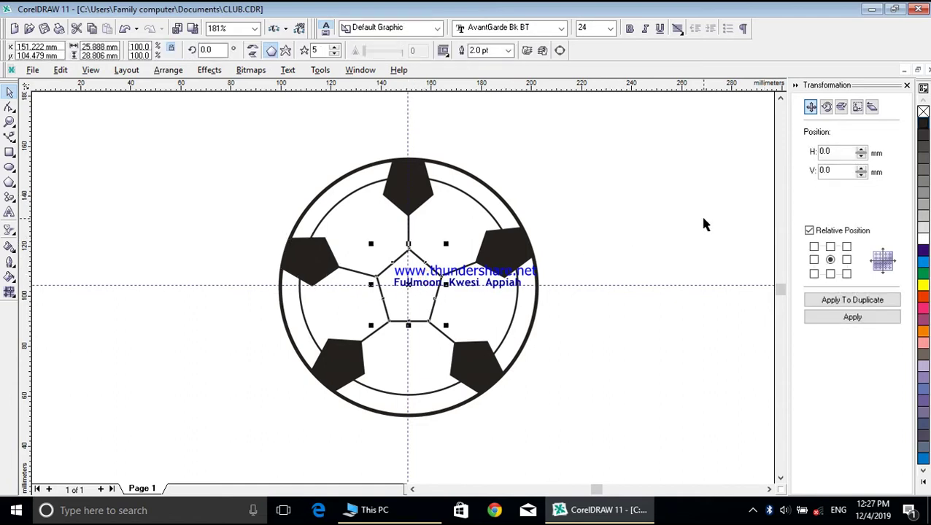
pyautogui.click(923, 124)
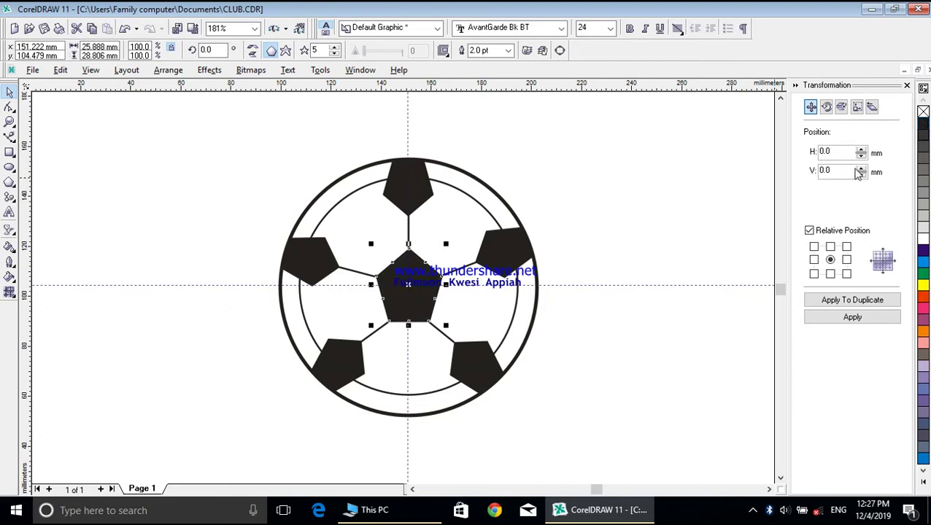
pyautogui.click(652, 208)
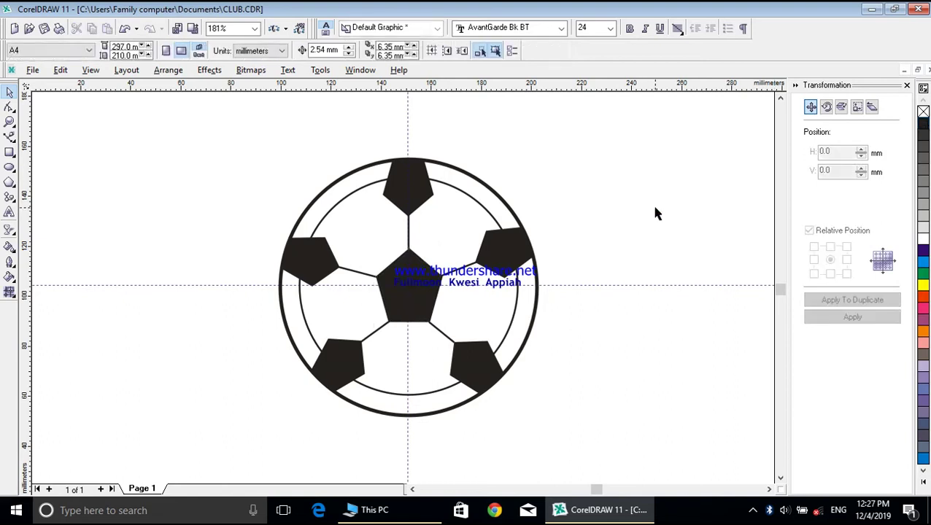
# Step: Group all circles, pentagons and lines of the football, and ungroup them again
pyautogui.moveTo(269, 148); pyautogui.dragTo(592, 440)
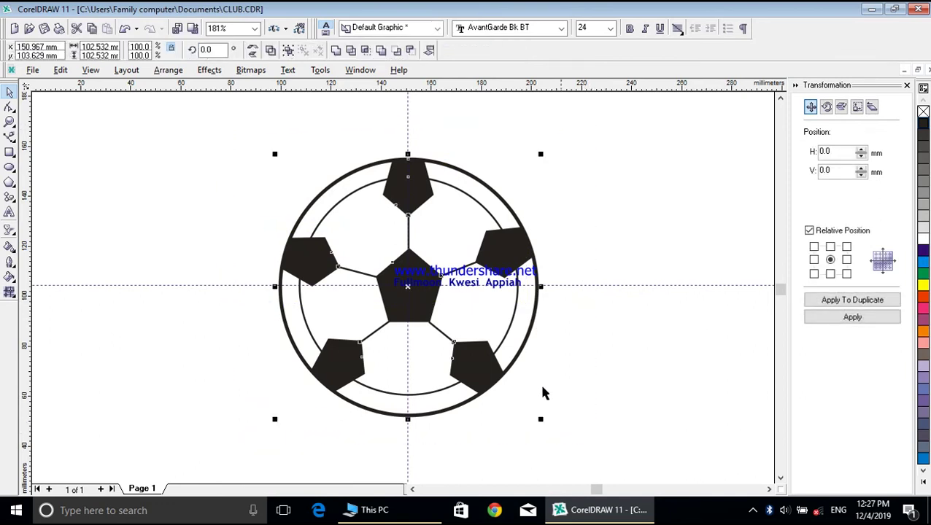
pyautogui.click(288, 52)
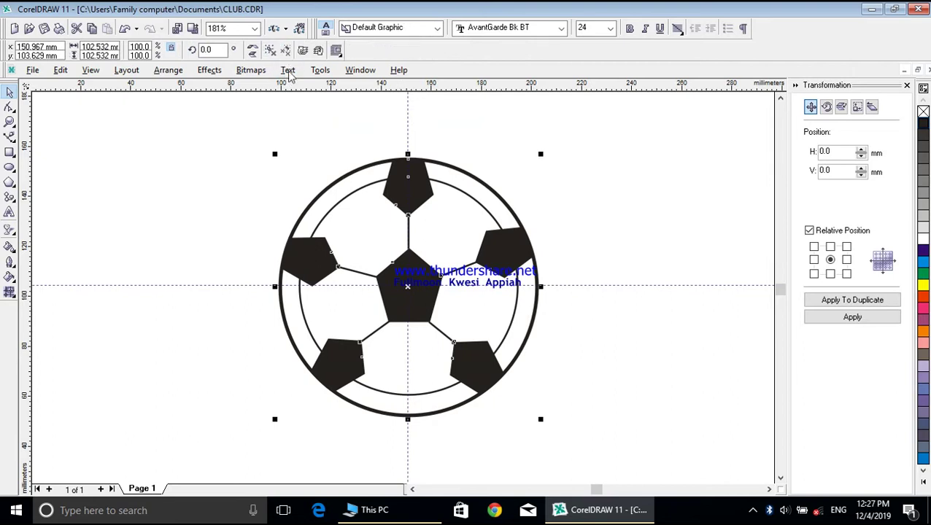
pyautogui.click(241, 179)
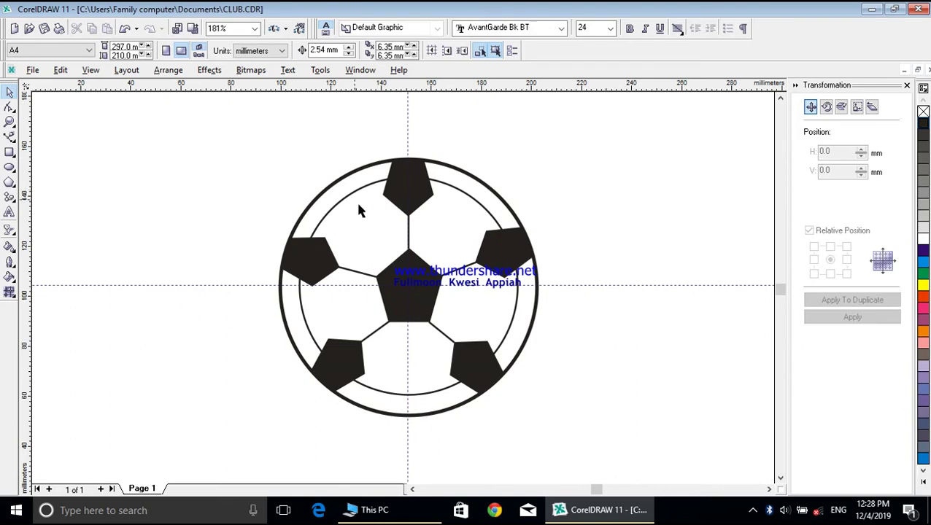
pyautogui.click(370, 248)
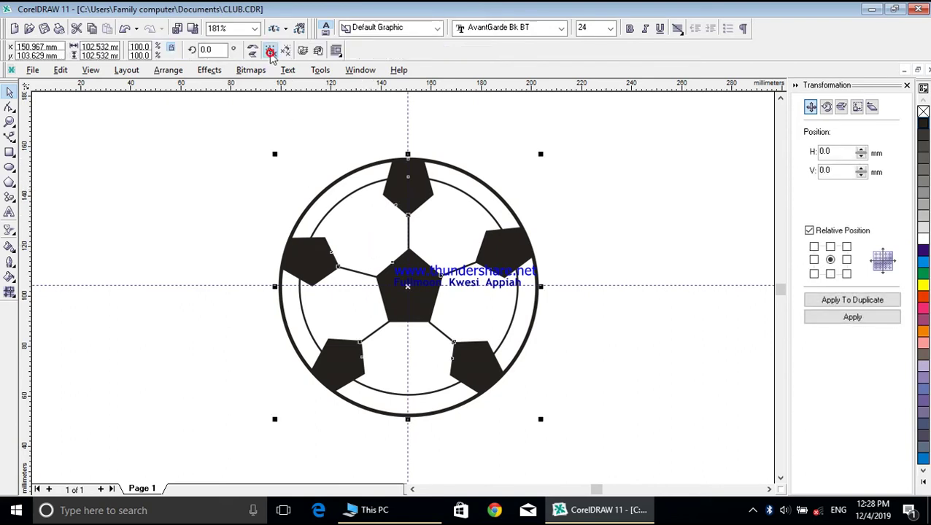
pyautogui.click(238, 180)
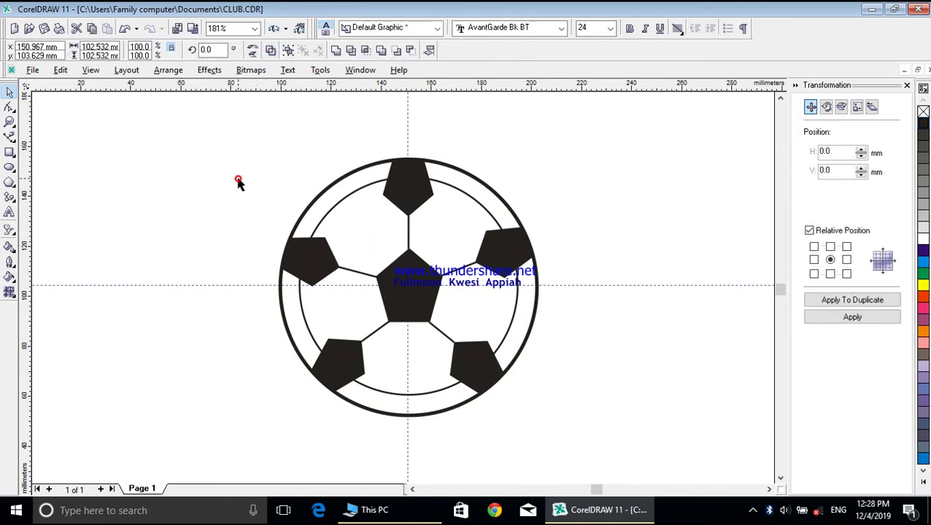
# Step: Give the four connecting lines except the upper right one a 4.0 pt outline with rounded corners and caps, scaled with image and behind fill
pyautogui.click(356, 277)
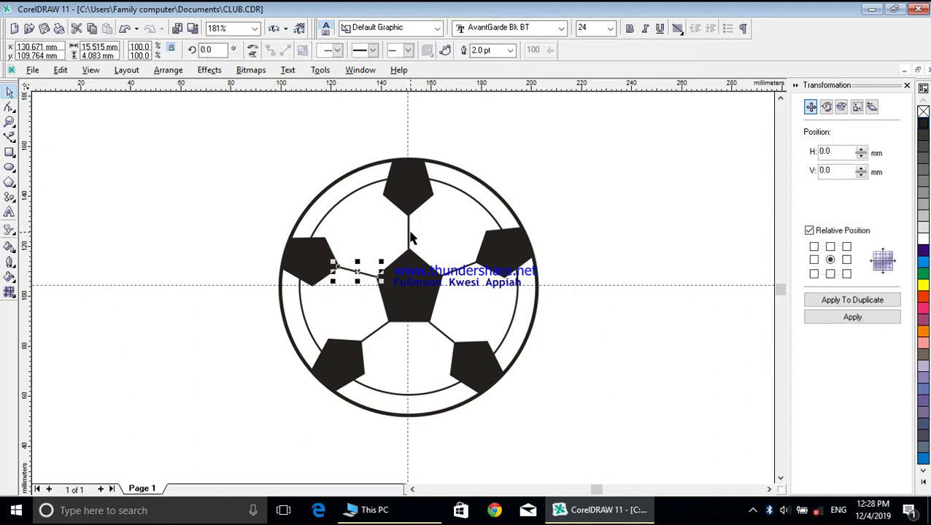
pyautogui.keyDown('shift'); pyautogui.click(409, 241); pyautogui.keyUp('shift')
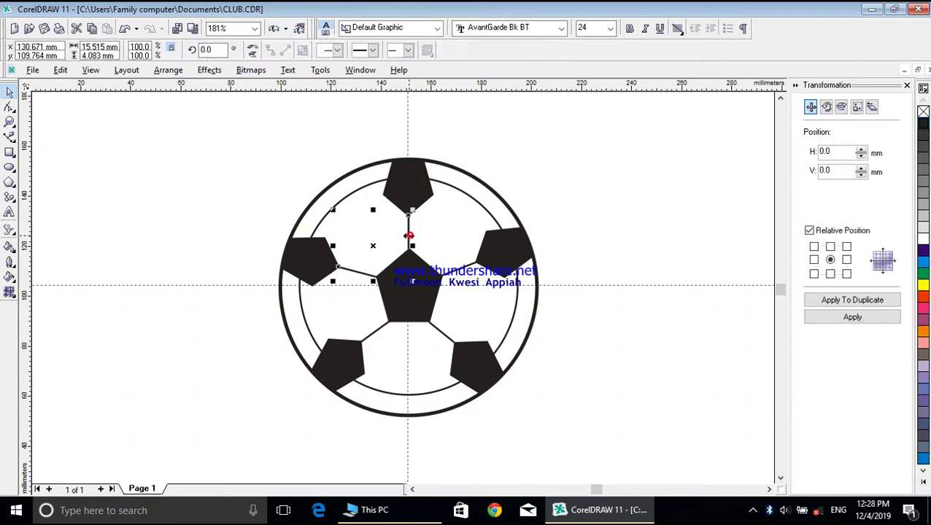
pyautogui.keyDown('shift'); pyautogui.click(454, 272); pyautogui.keyUp('shift')
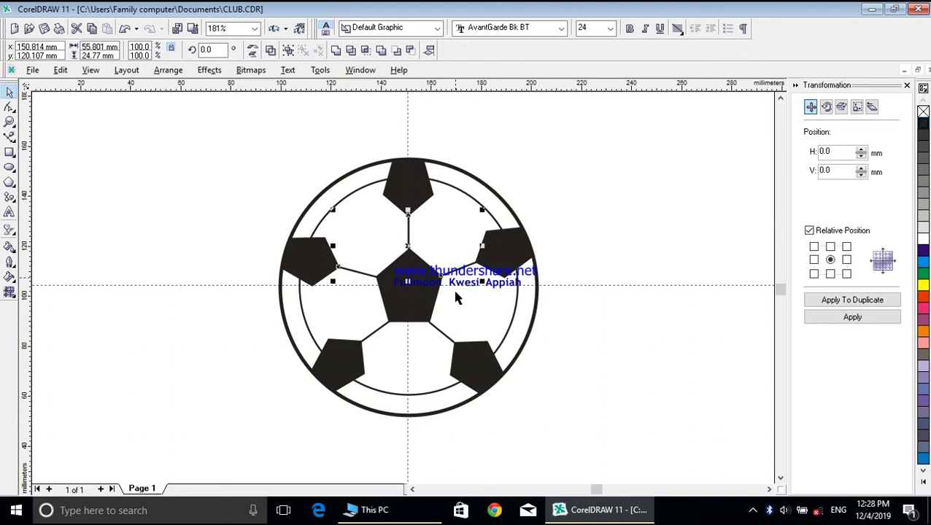
pyautogui.keyDown('shift'); pyautogui.click(444, 339); pyautogui.keyUp('shift')
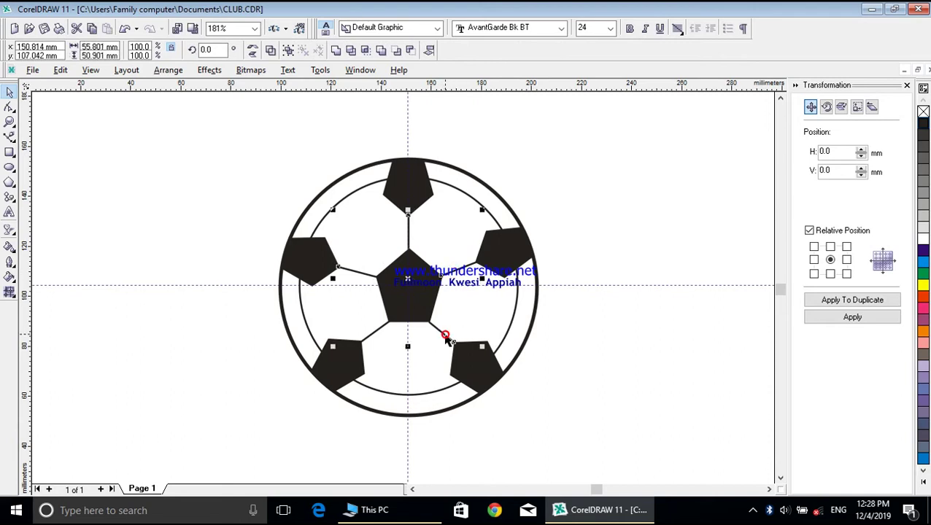
pyautogui.keyDown('shift'); pyautogui.click(381, 334); pyautogui.keyUp('shift')
pyautogui.keyDown('shift'); pyautogui.click(468, 272); pyautogui.keyUp('shift')
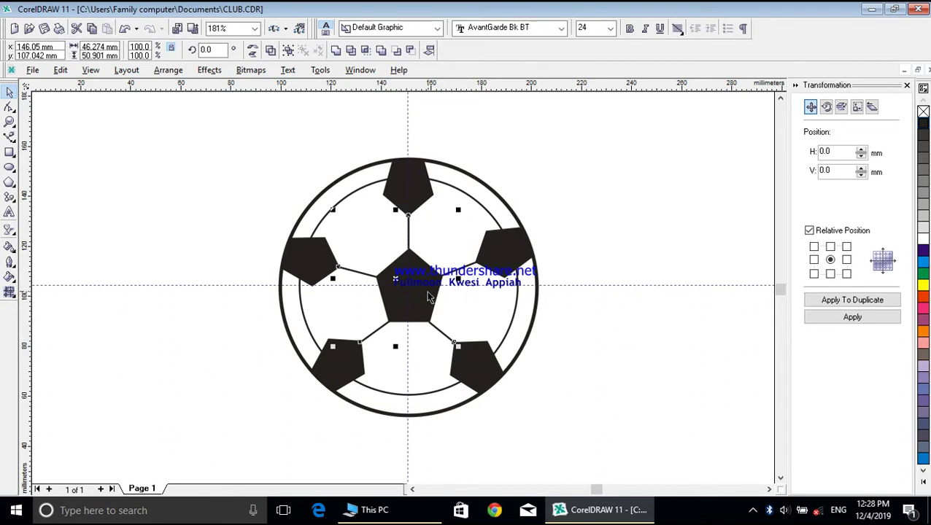
pyautogui.click(12, 265)
pyautogui.click(36, 268)
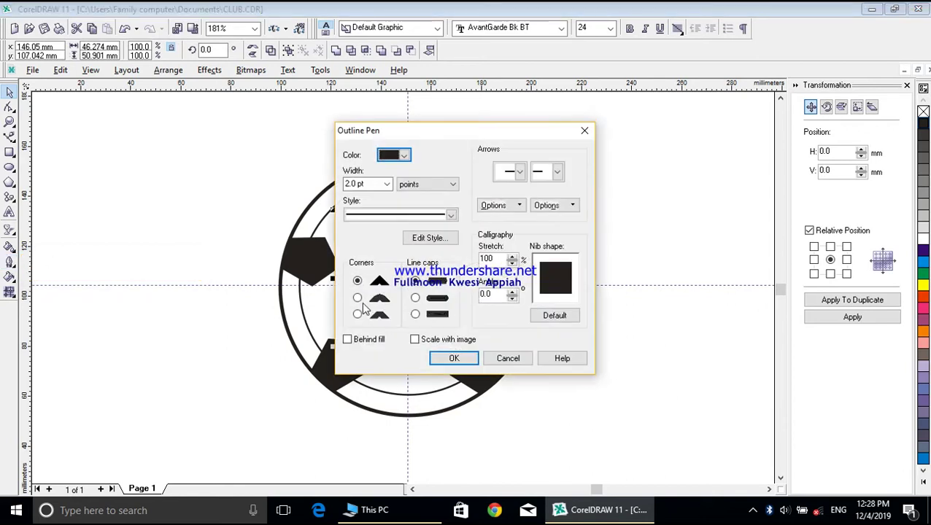
pyautogui.click(356, 299)
pyautogui.click(415, 298)
pyautogui.click(386, 184)
pyautogui.click(372, 241)
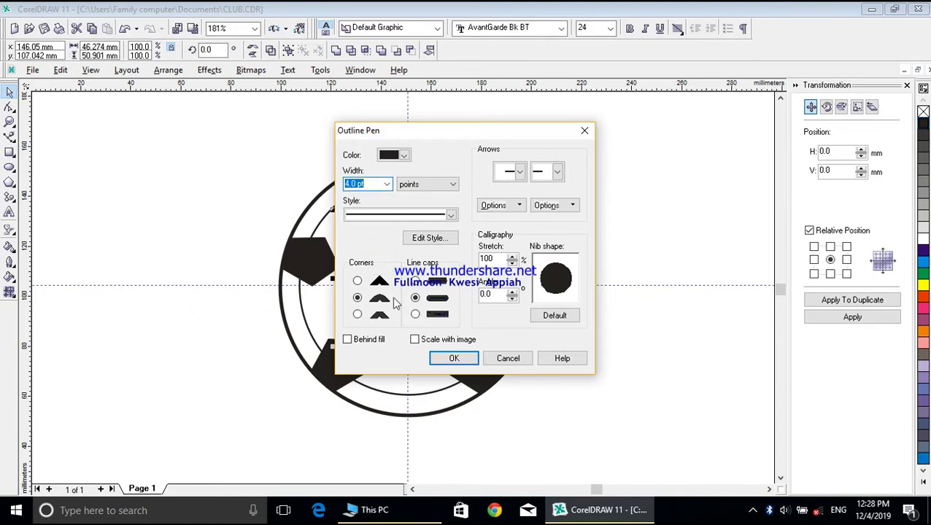
pyautogui.click(415, 339)
pyautogui.click(348, 340)
pyautogui.click(449, 359)
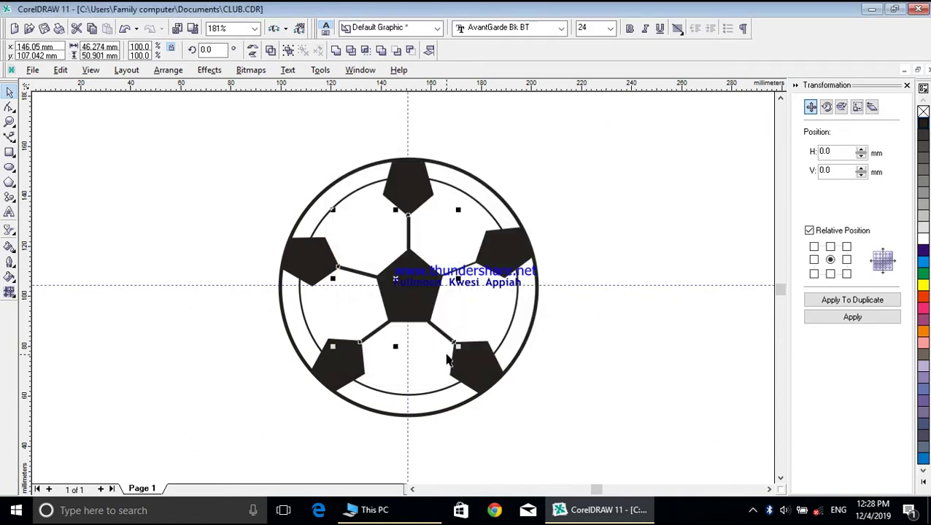
# Step: Add the upper right connecting line to the selection and apply the 4.0 pt rounded outline, scaled with image and behind fill, to all five lines
pyautogui.keyDown('shift'); pyautogui.click(461, 274); pyautogui.keyUp('shift')
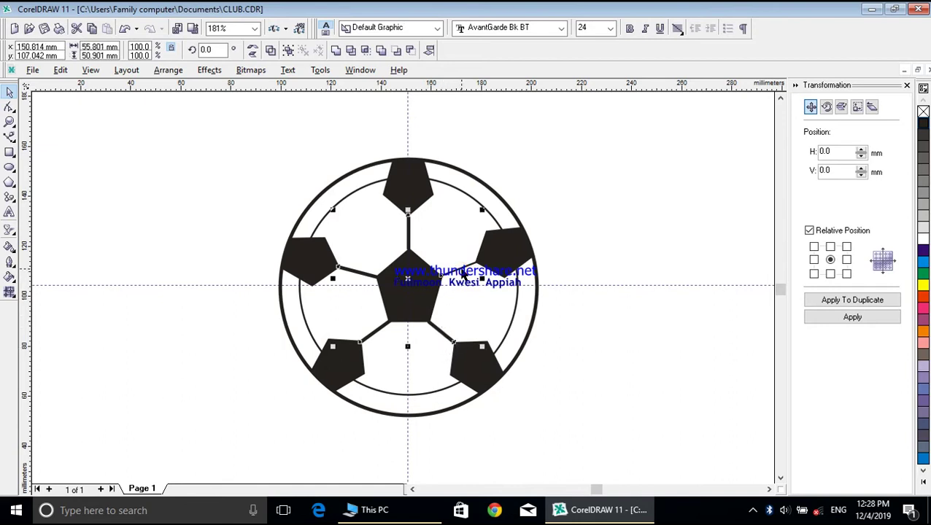
pyautogui.click(10, 263)
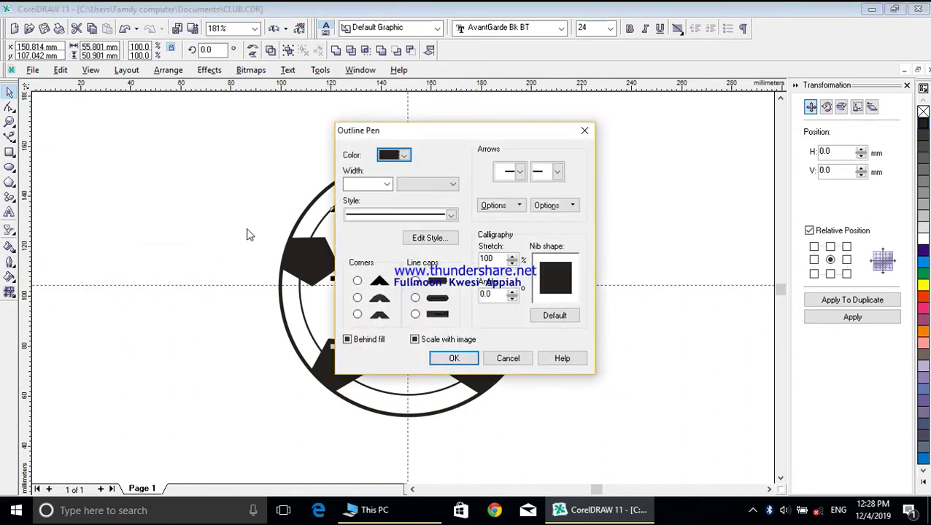
pyautogui.click(387, 184)
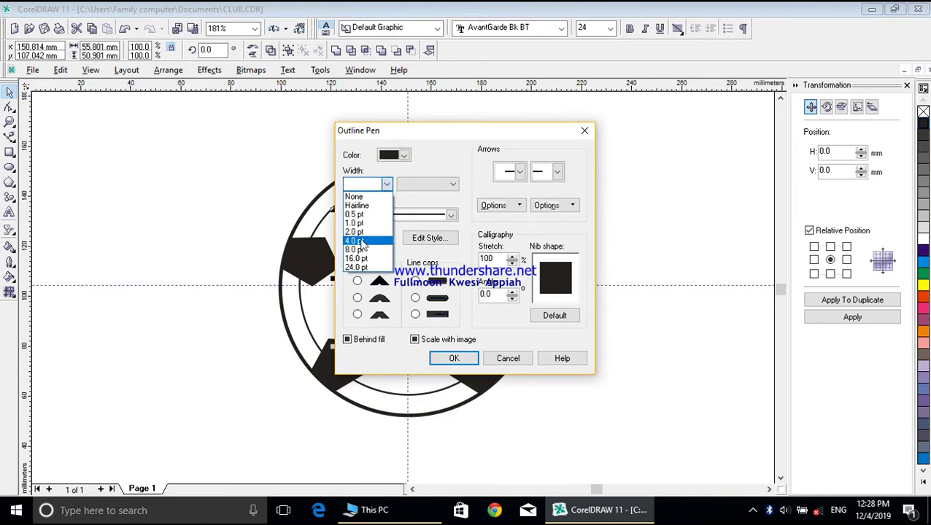
pyautogui.click(361, 242)
pyautogui.click(356, 298)
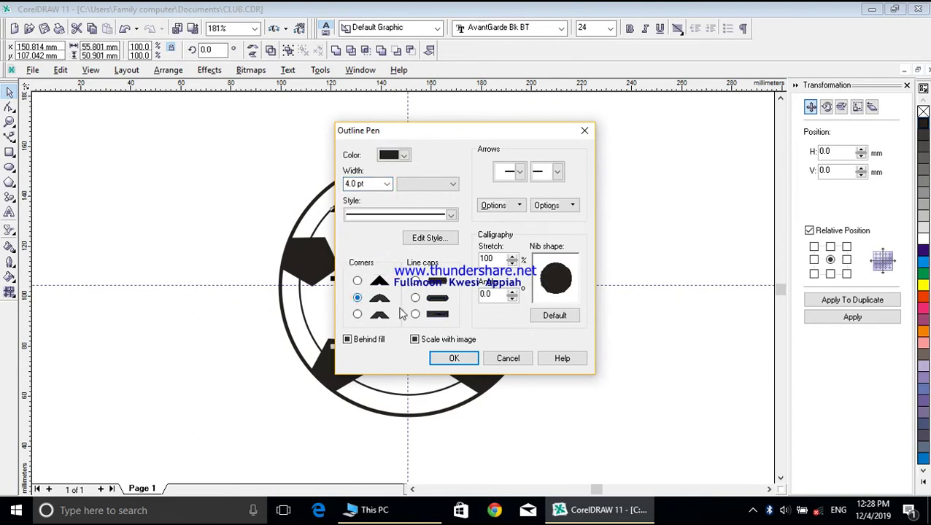
pyautogui.click(415, 299)
pyautogui.click(414, 339)
pyautogui.click(347, 339)
pyautogui.click(453, 358)
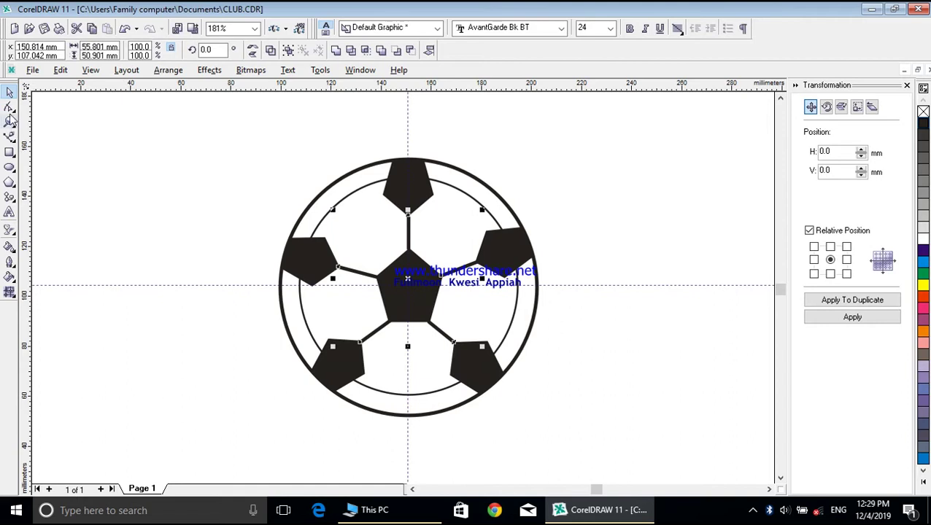
pyautogui.click(8, 93)
pyautogui.click(113, 172)
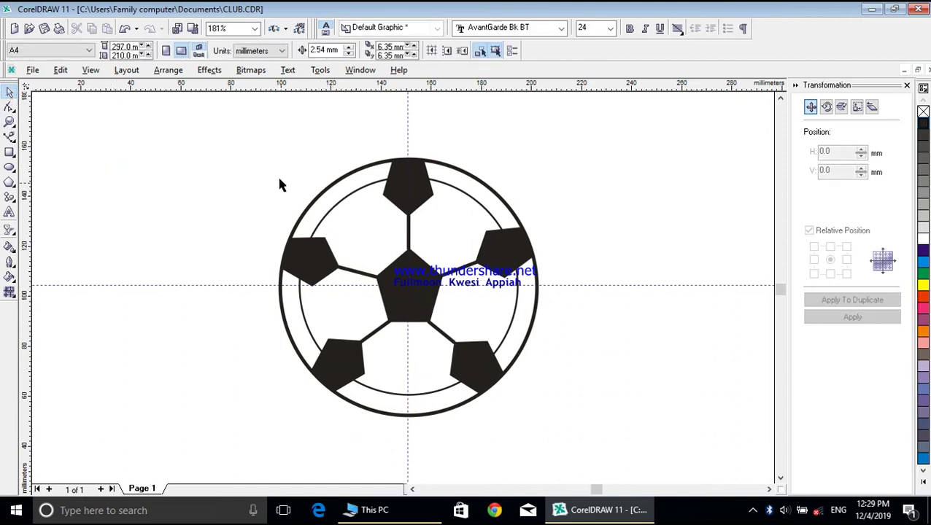
# Step: Group all the circles, pentagons and connecting lines of the football into one object
pyautogui.moveTo(238, 121); pyautogui.dragTo(591, 452)
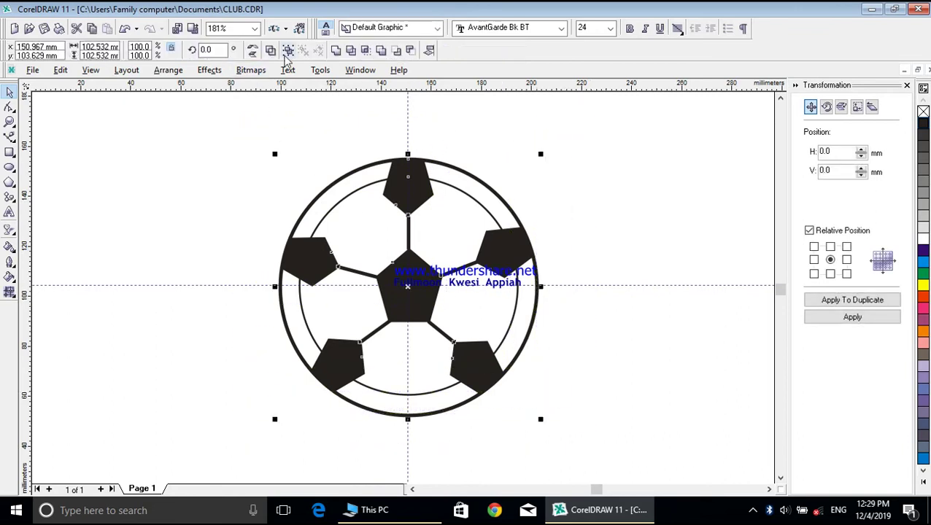
pyautogui.click(235, 192)
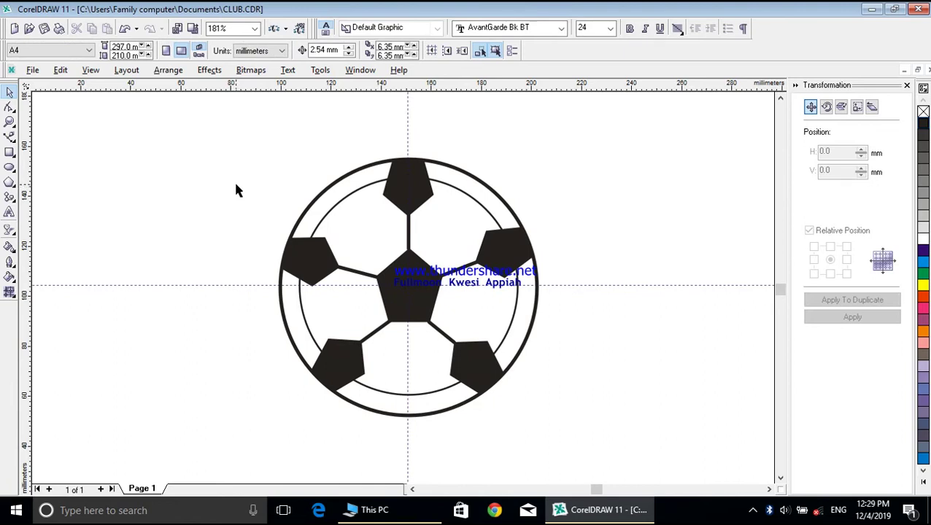
# Step: Draw a rectangle about 34 by 89 mm left of the football, convert it to curves and bend its ball-facing side inward
pyautogui.click(9, 152)
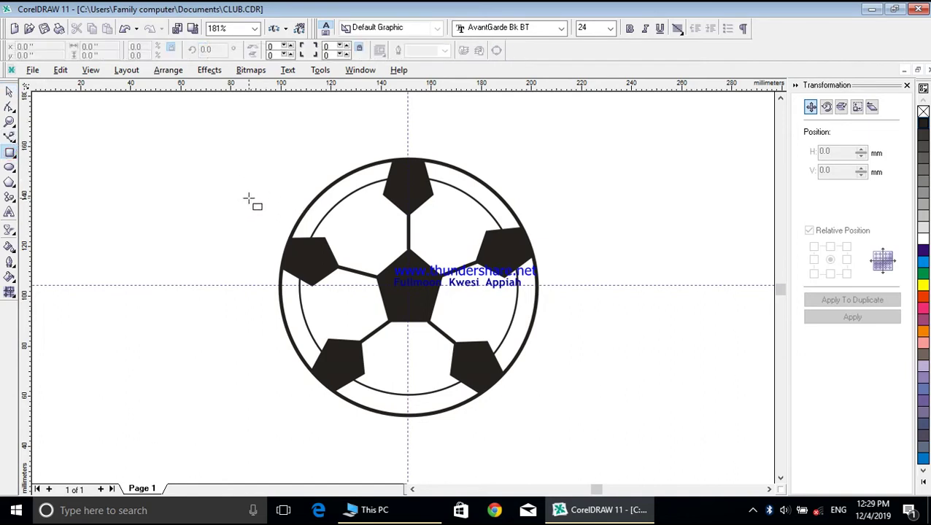
pyautogui.moveTo(248, 166); pyautogui.dragTo(163, 389)
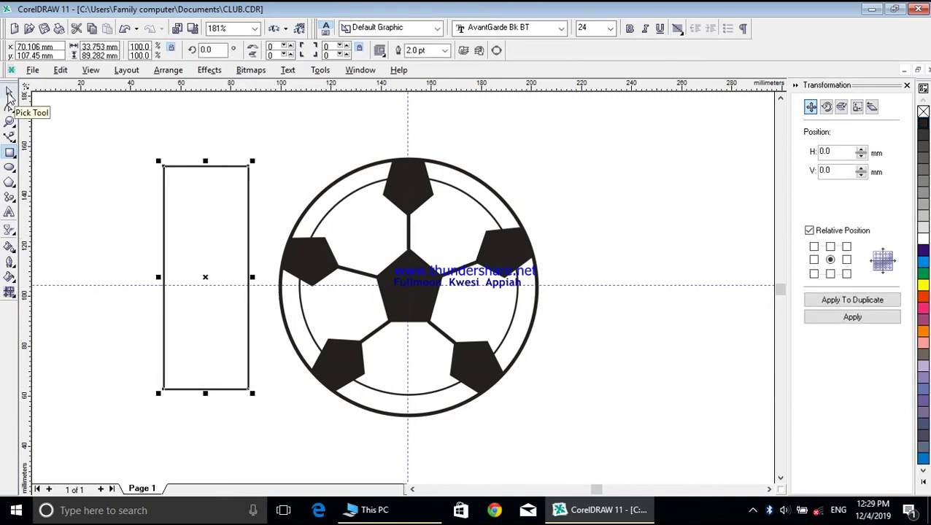
pyautogui.click(9, 107)
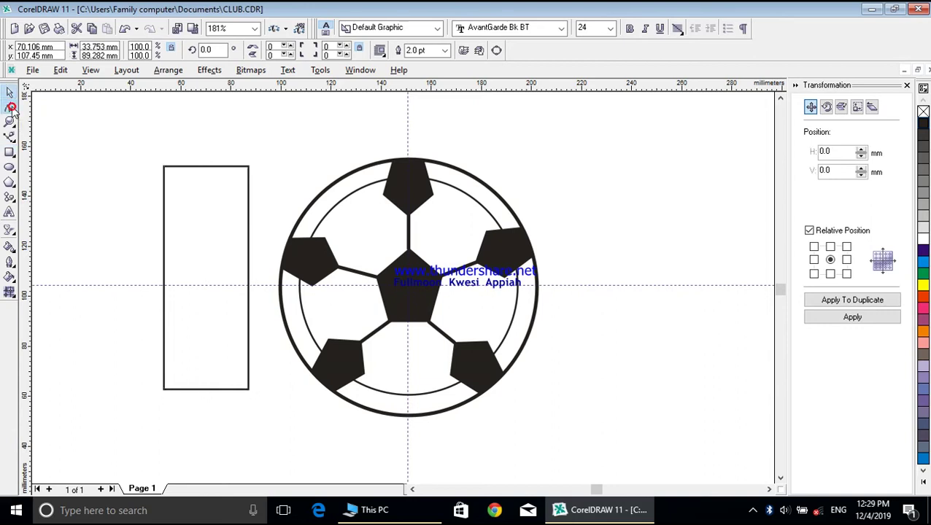
pyautogui.click(360, 221)
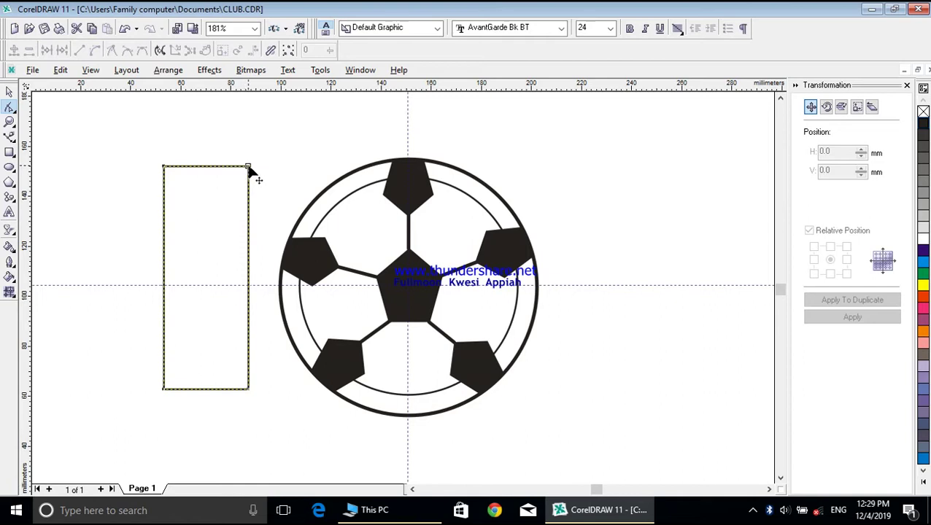
pyautogui.click(248, 268)
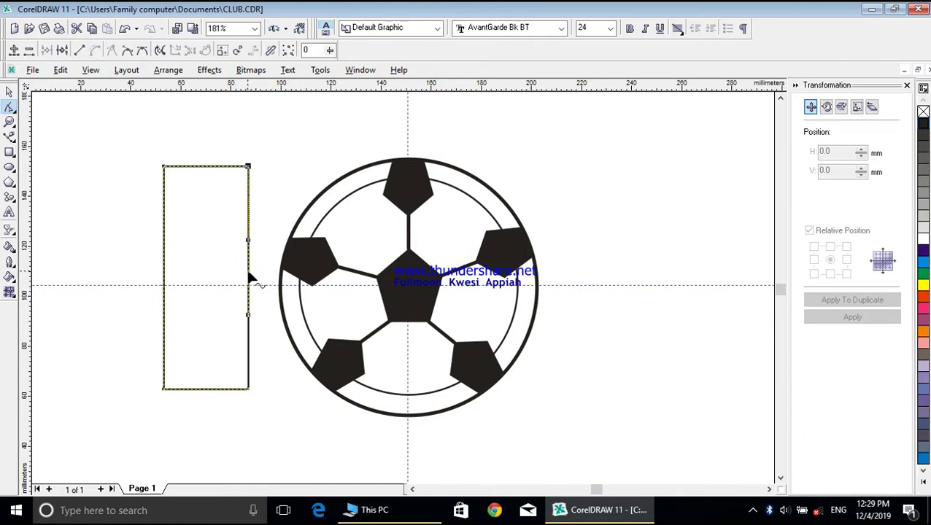
pyautogui.moveTo(248, 277); pyautogui.dragTo(199, 276)
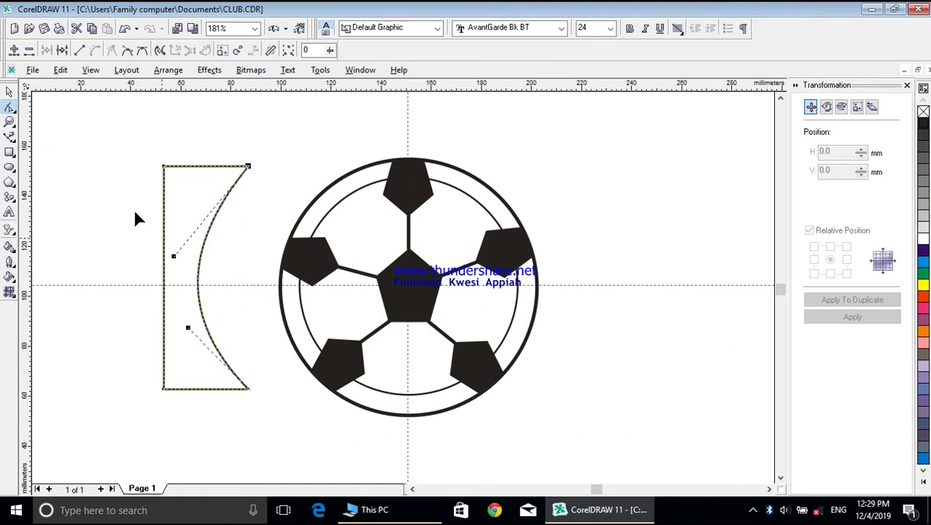
# Step: Move the curved shape against the football so that its concave side meets the outer circle's left edge
pyautogui.click(9, 91)
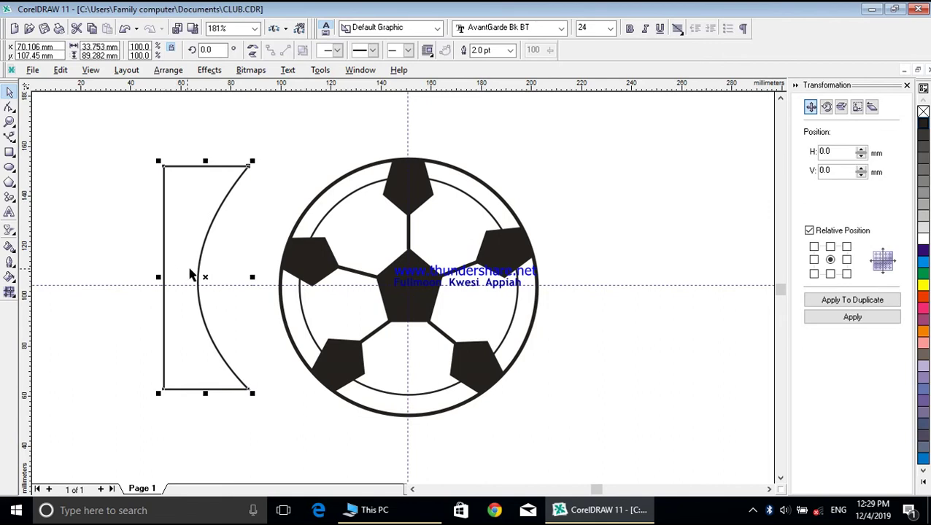
pyautogui.moveTo(188, 278); pyautogui.dragTo(267, 277)
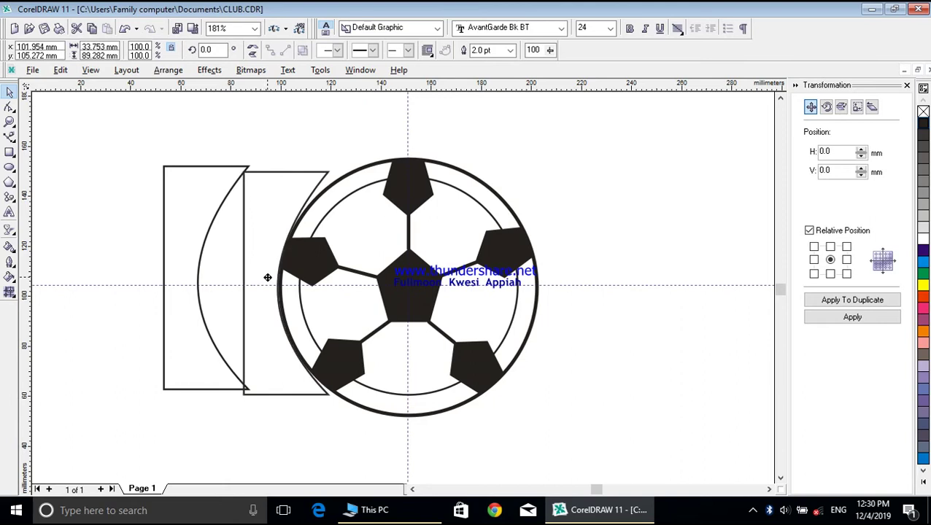
pyautogui.moveTo(267, 277); pyautogui.dragTo(270, 283)
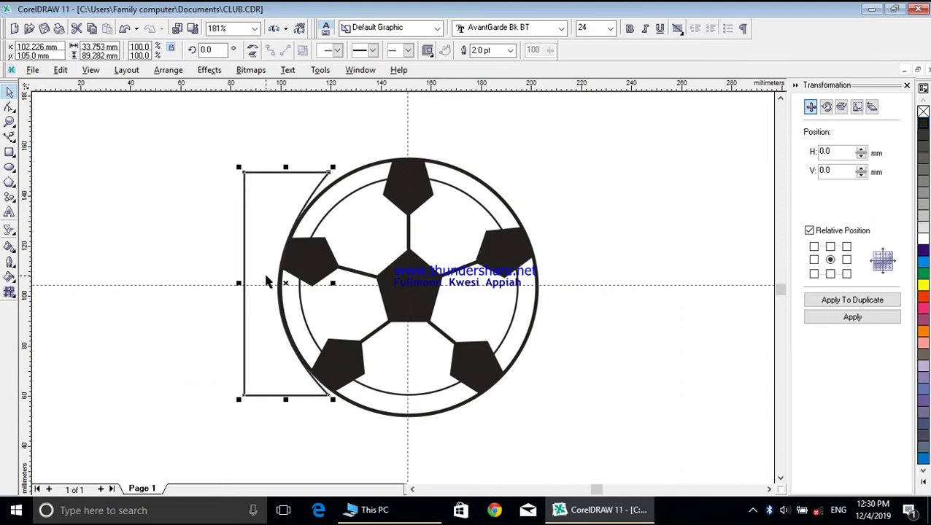
# Step: Place the shape's two ball-side corners on the football's outer circle and adjust the curve between them to follow the circle
pyautogui.click(9, 106)
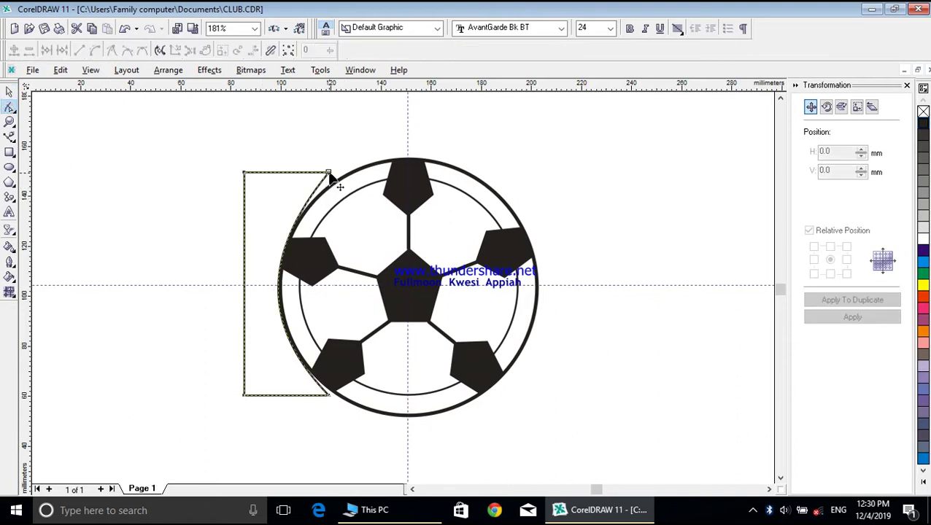
pyautogui.click(329, 175)
pyautogui.moveTo(333, 185); pyautogui.dragTo(334, 185)
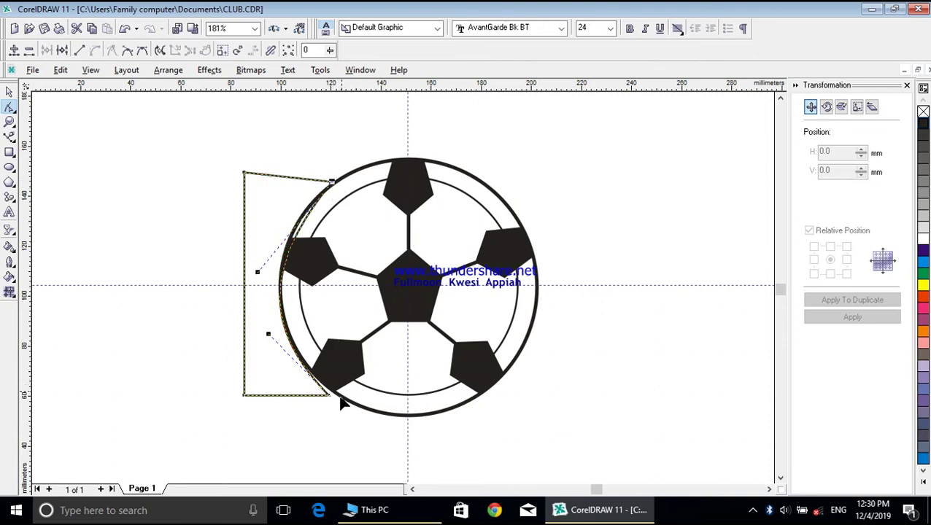
pyautogui.moveTo(333, 394); pyautogui.dragTo(335, 394)
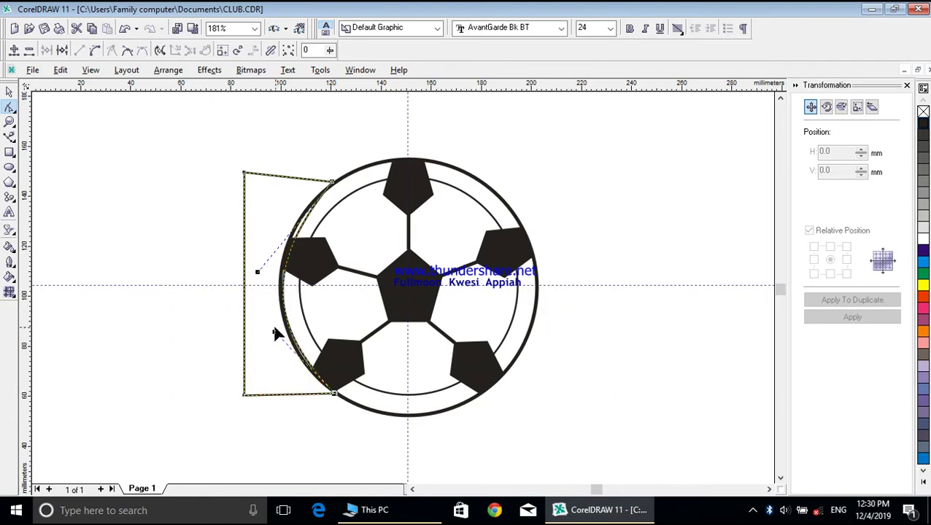
pyautogui.moveTo(272, 335); pyautogui.dragTo(271, 339)
pyautogui.moveTo(258, 275); pyautogui.dragTo(251, 264)
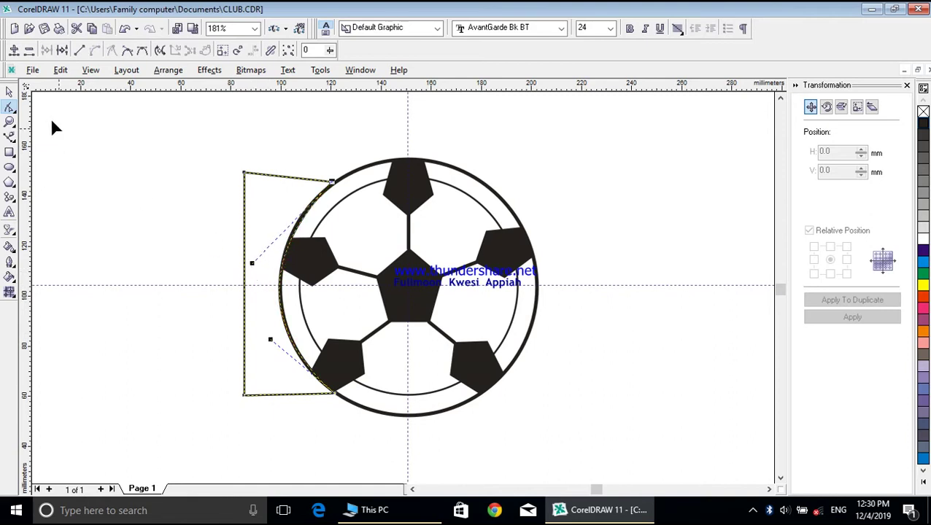
pyautogui.click(10, 92)
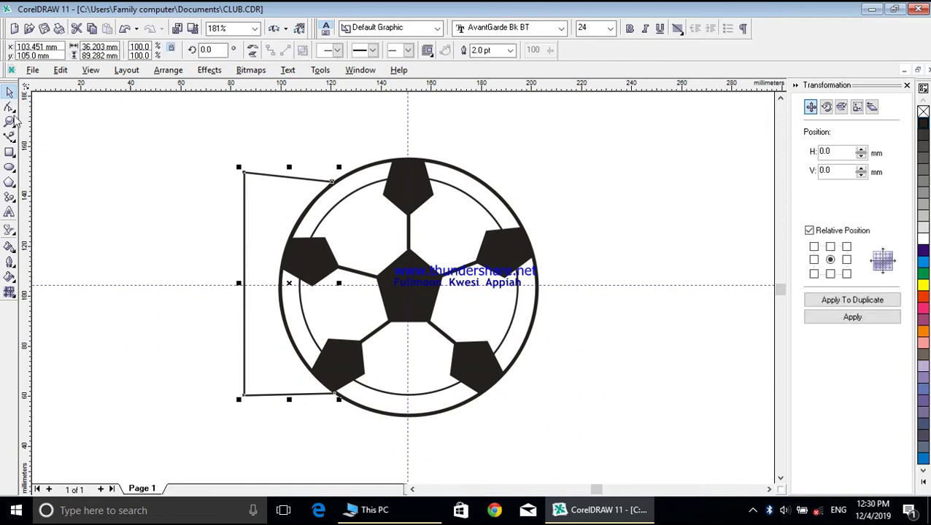
# Step: Add a node midway on the shape's straight outer side and pull it out to a point near the left page edge
pyautogui.click(9, 106)
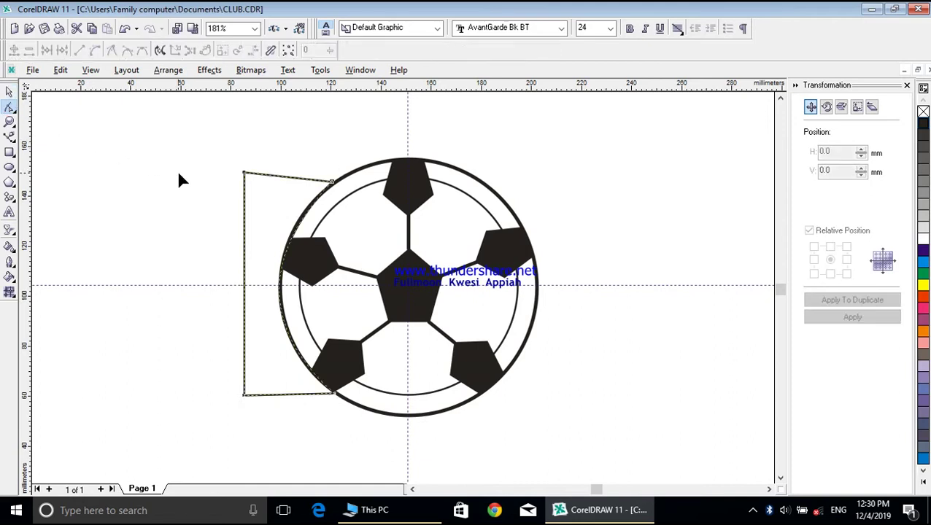
pyautogui.click(9, 92)
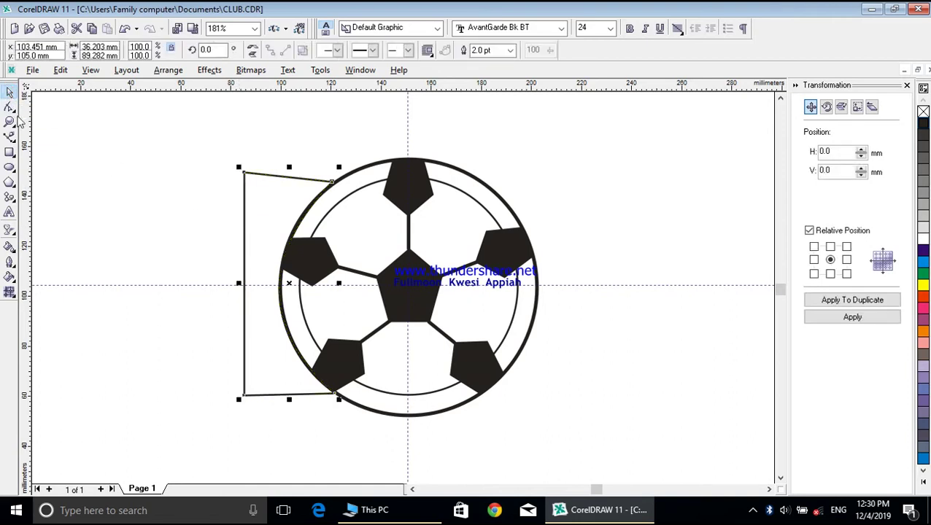
pyautogui.click(11, 108)
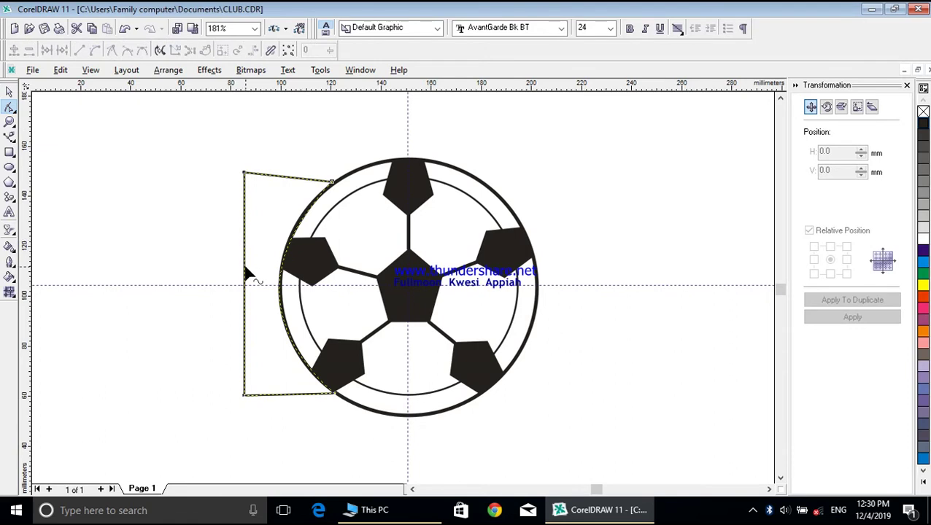
pyautogui.click(245, 270)
pyautogui.click(245, 271)
pyautogui.moveTo(244, 270); pyautogui.dragTo(42, 286)
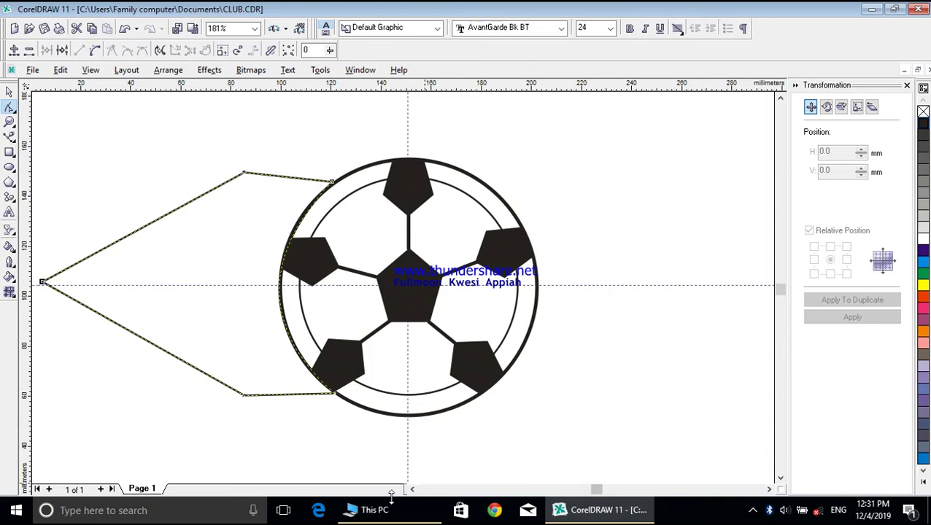
pyautogui.click(412, 489)
pyautogui.click(412, 489)
pyautogui.click(412, 489)
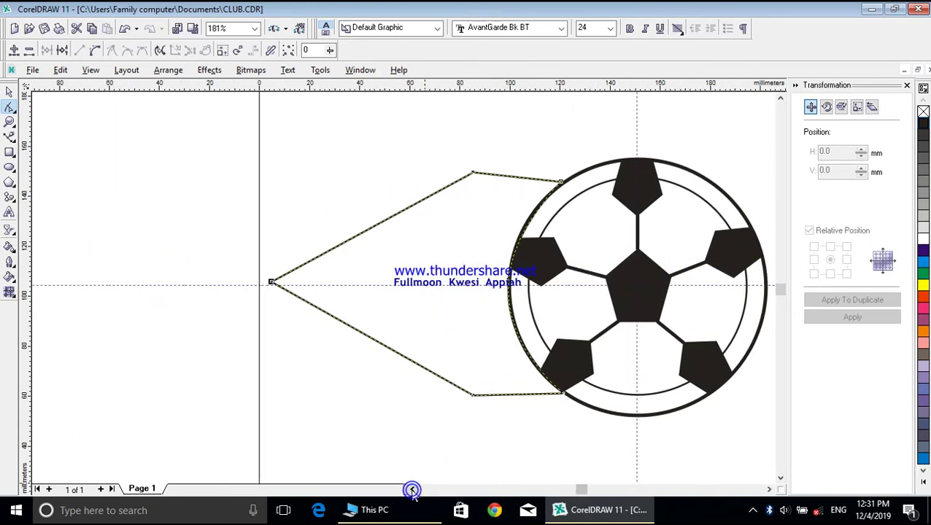
pyautogui.moveTo(272, 286); pyautogui.dragTo(267, 284)
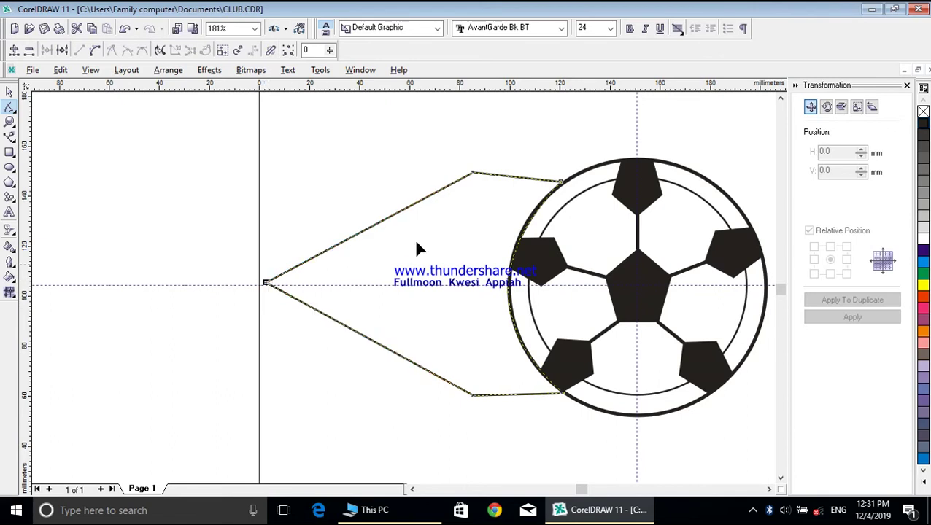
# Step: Remove the shape's upper outer corner node and bend the upper edge into a concave curve from the football to the tip
pyautogui.click(471, 173)
pyautogui.click(94, 50)
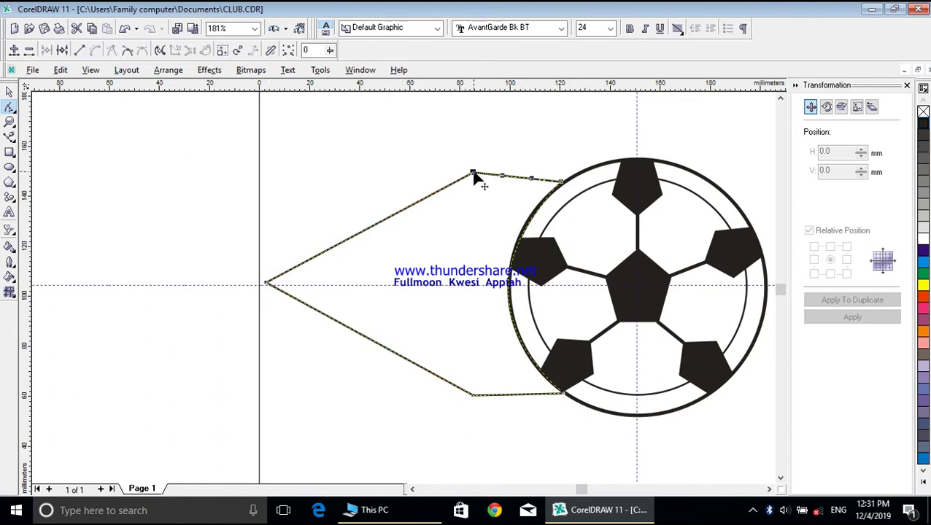
pyautogui.click(473, 174)
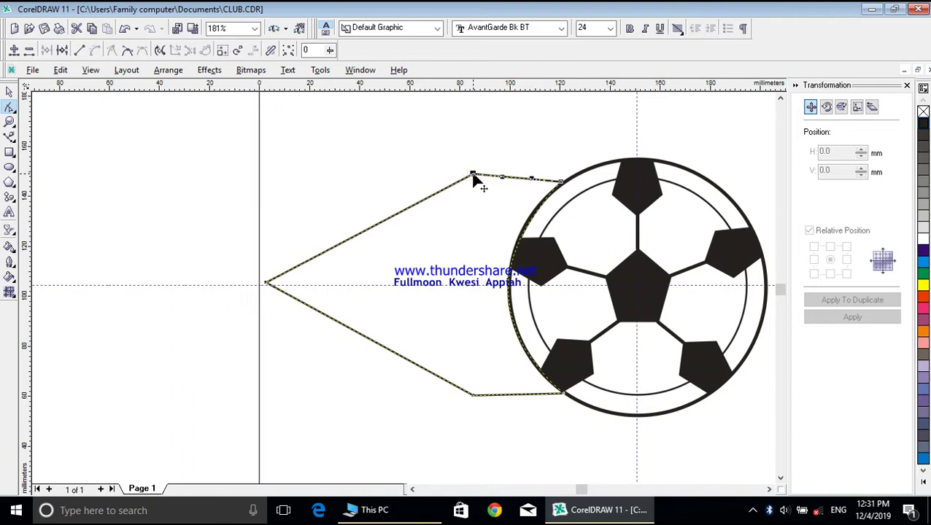
pyautogui.doubleClick(473, 175)
pyautogui.click(460, 188)
pyautogui.click(562, 183)
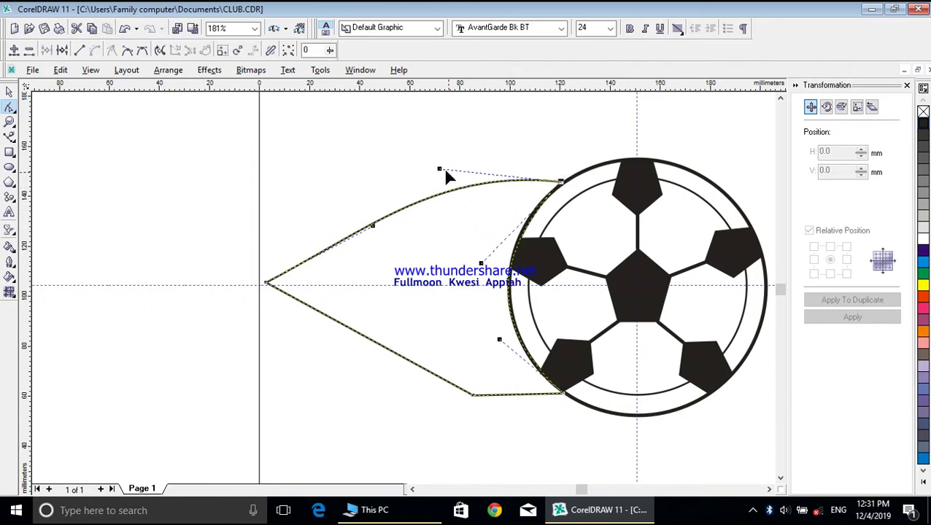
pyautogui.moveTo(441, 170); pyautogui.dragTo(471, 261)
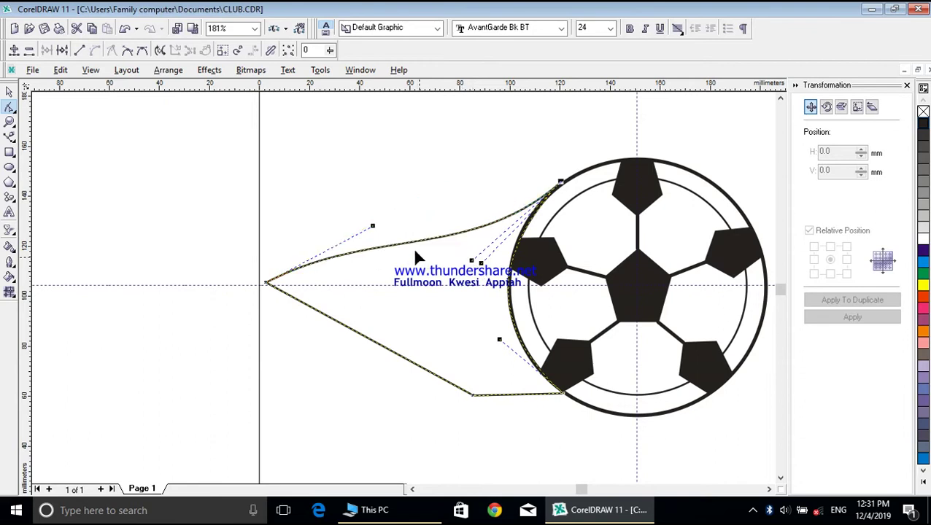
pyautogui.moveTo(372, 227); pyautogui.dragTo(403, 307)
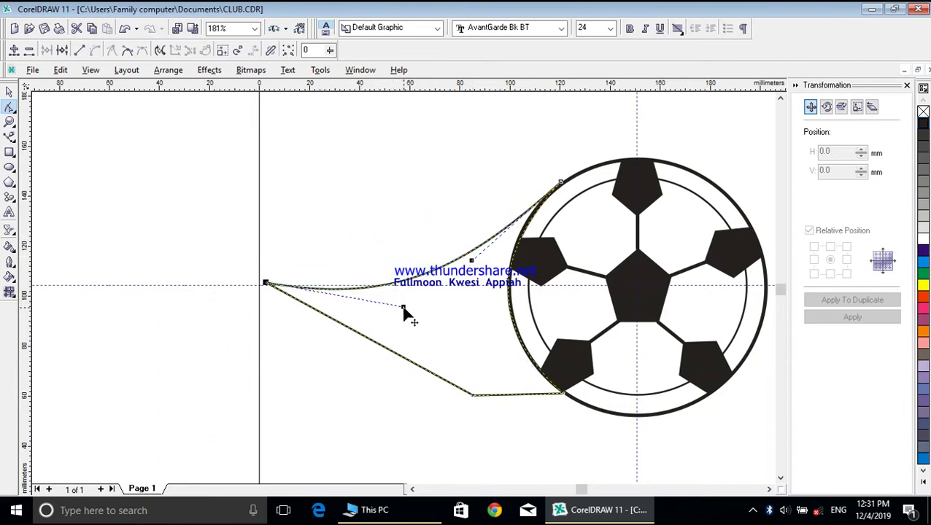
# Step: Pull the lower corner node inward to flatten the tail's lower edge, and extend the tip outward beyond the left page edge
pyautogui.click(472, 398)
pyautogui.moveTo(473, 397); pyautogui.dragTo(416, 353)
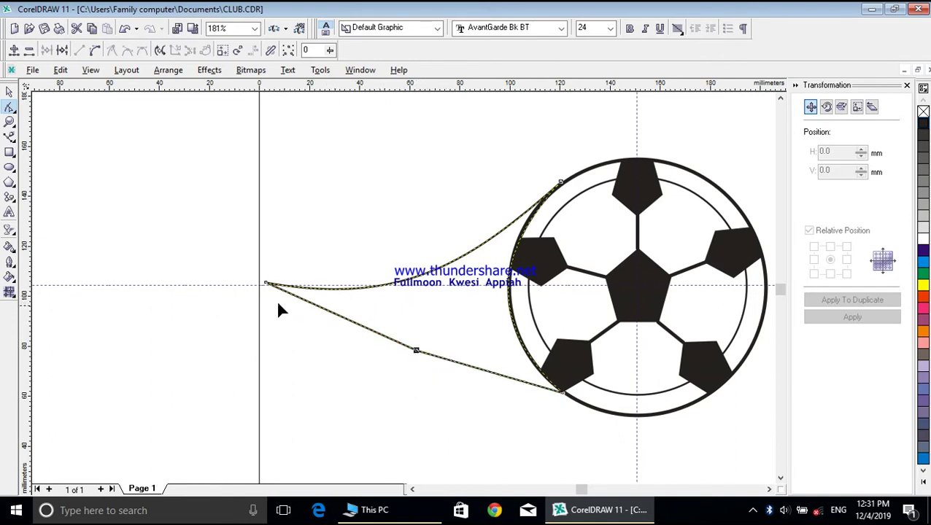
pyautogui.moveTo(266, 284); pyautogui.dragTo(155, 254)
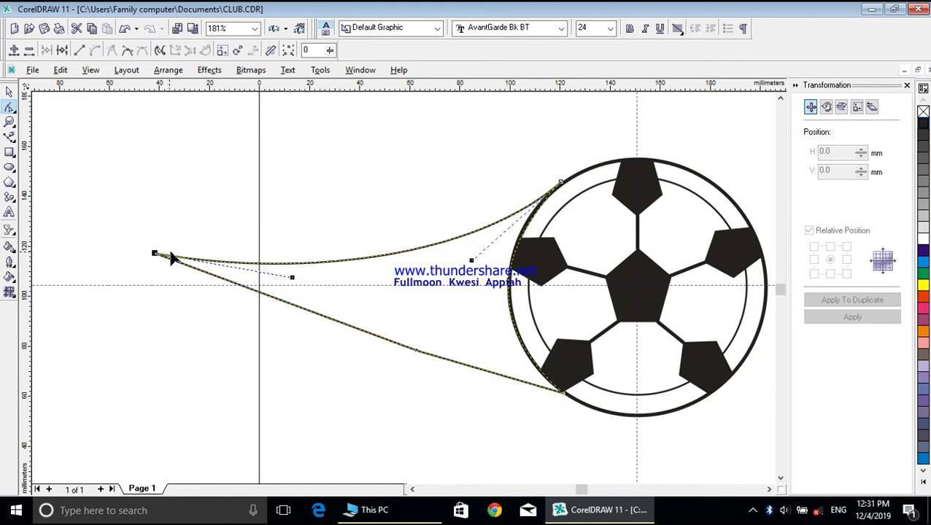
pyautogui.click(414, 350)
pyautogui.doubleClick(415, 349)
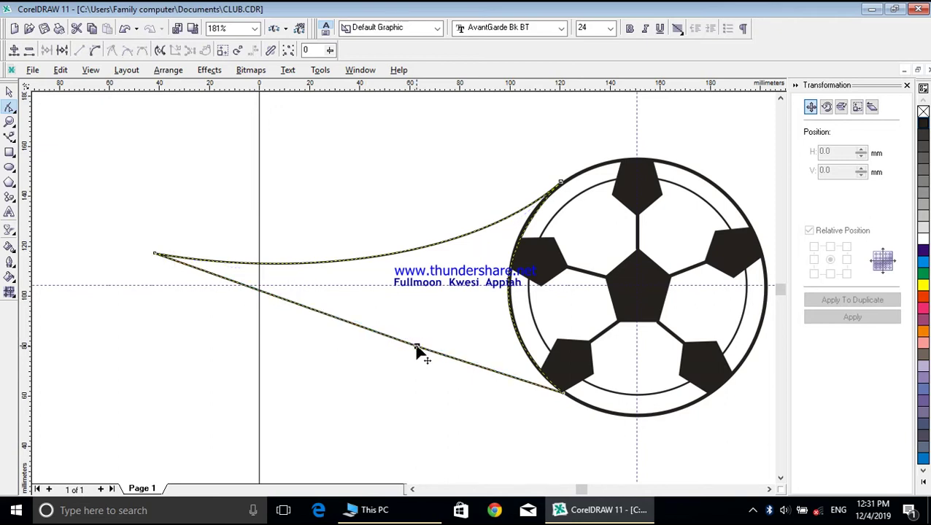
pyautogui.click(8, 91)
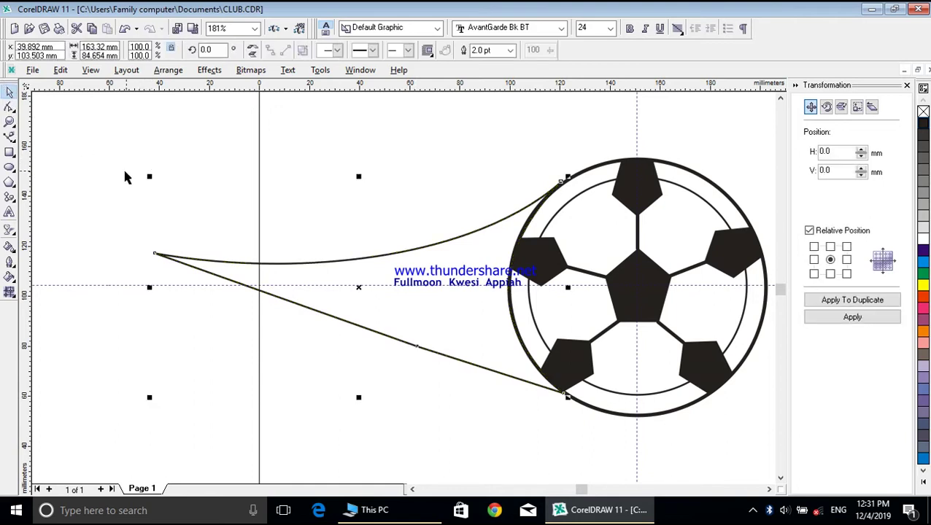
pyautogui.click(103, 164)
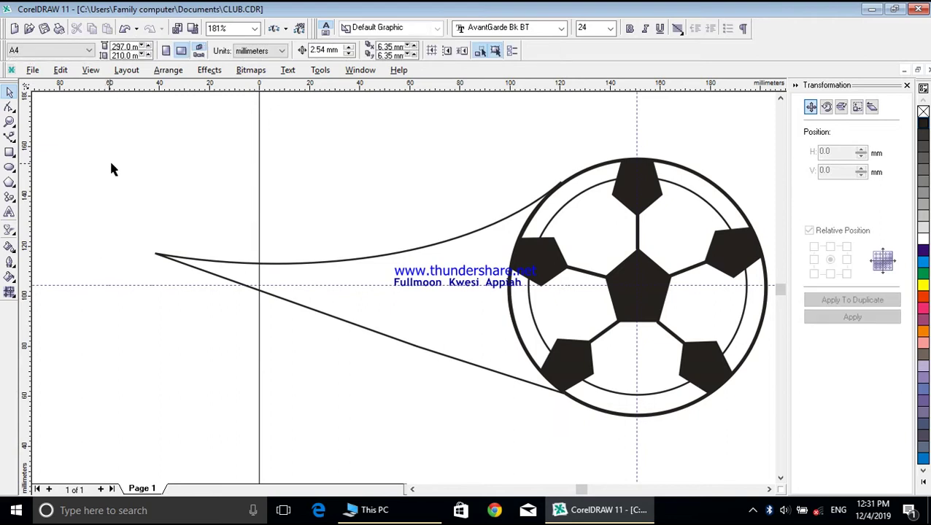
# Step: Draw a rectangle about 14 by 19 mm with a 0.5 pt outline above the tail shape and convert it to curves
pyautogui.click(9, 151)
pyautogui.moveTo(285, 131)
pyautogui.mouseDown()
pyautogui.moveTo(267, 183)
pyautogui.moveTo(248, 179)
pyautogui.mouseUp()
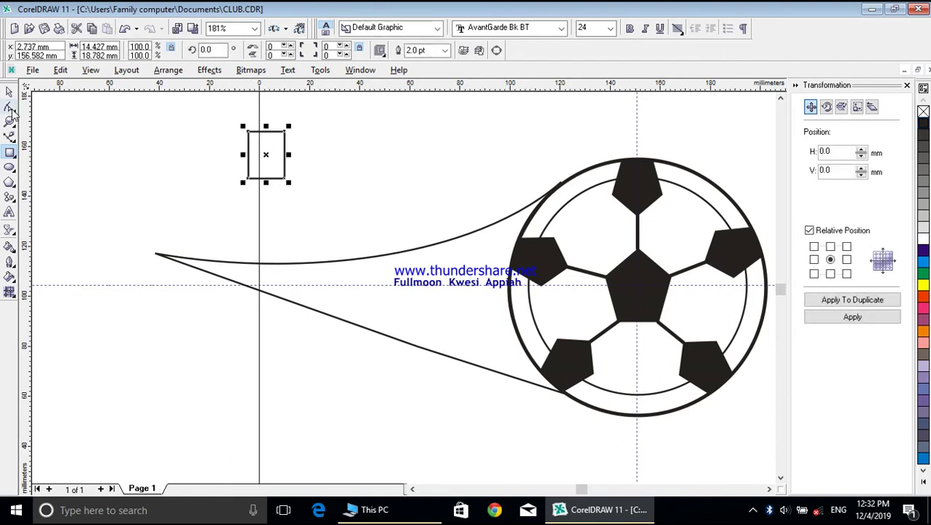
pyautogui.click(10, 262)
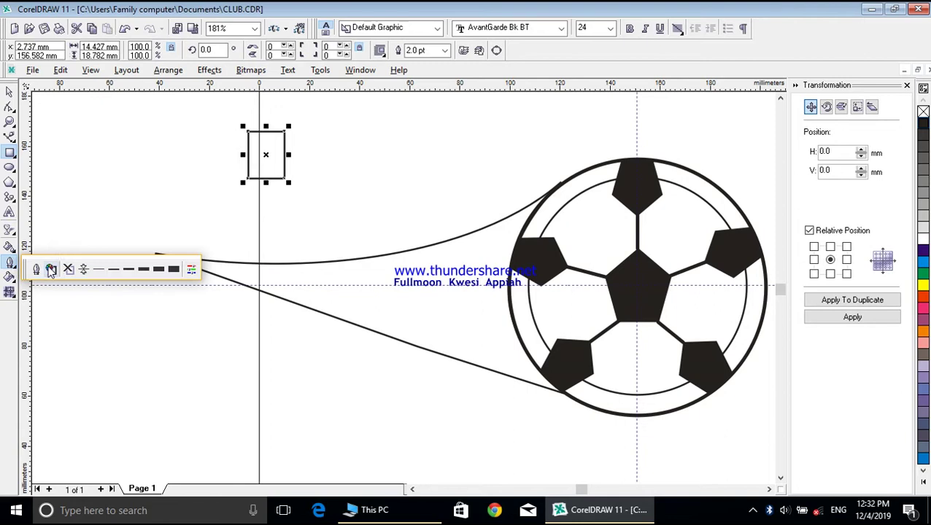
pyautogui.click(100, 270)
pyautogui.press('space')
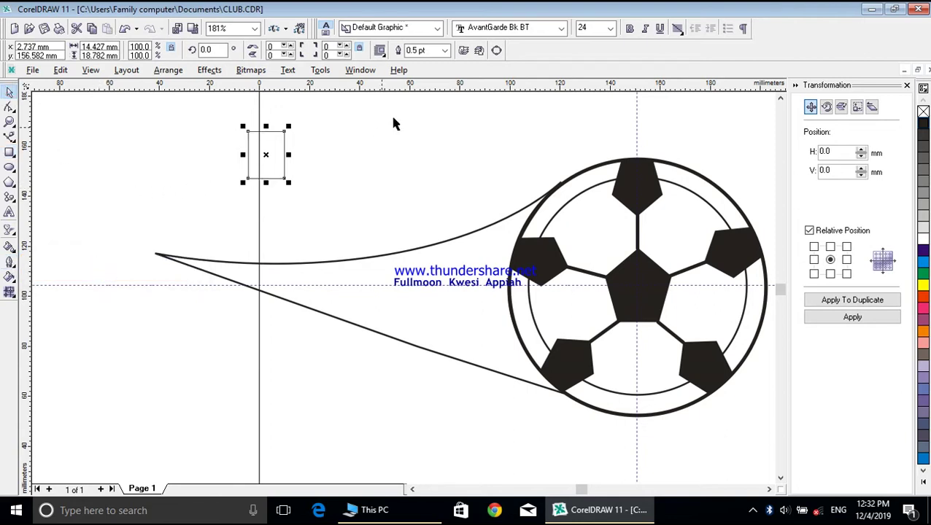
pyautogui.click(10, 106)
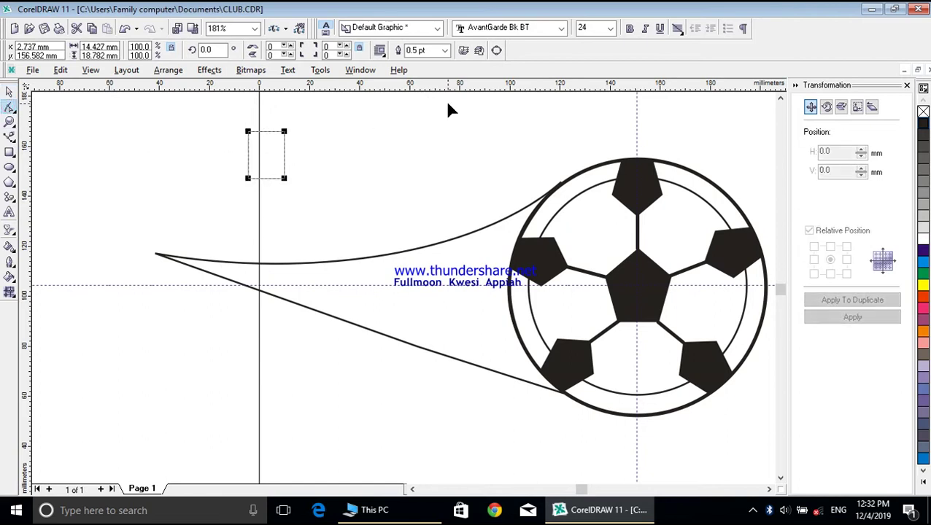
pyautogui.click(496, 51)
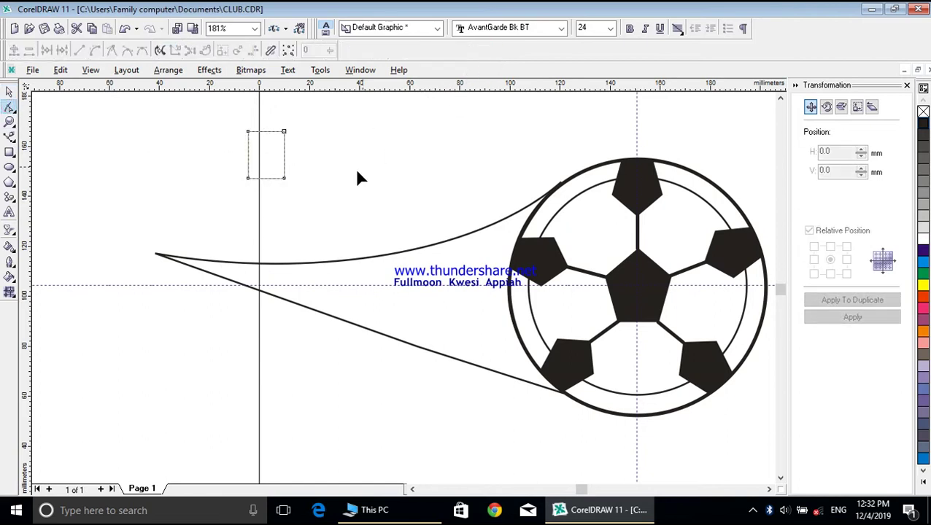
# Step: Delete the small rectangle's upper-left corner node and pull its lower-left corner outward to form a long, pointed triangle
pyautogui.click(248, 132)
pyautogui.press('Delete')
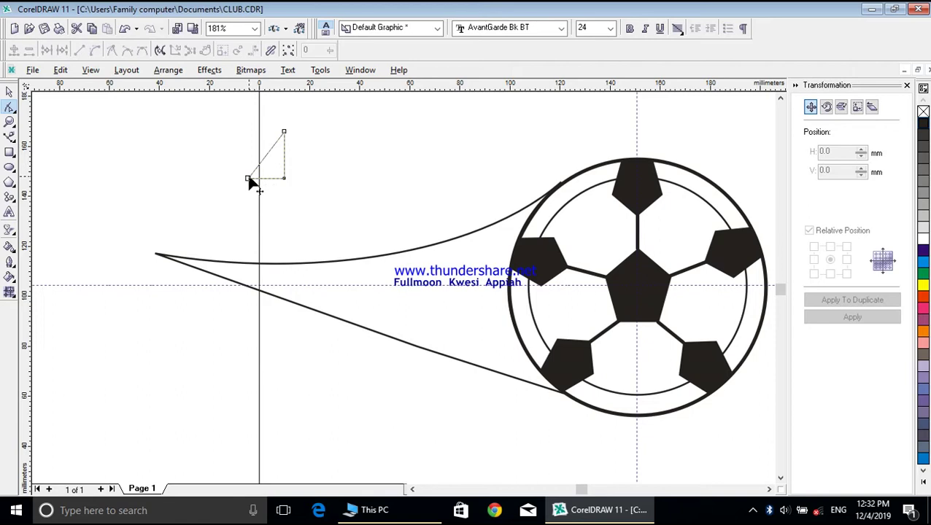
pyautogui.moveTo(248, 180); pyautogui.dragTo(176, 159)
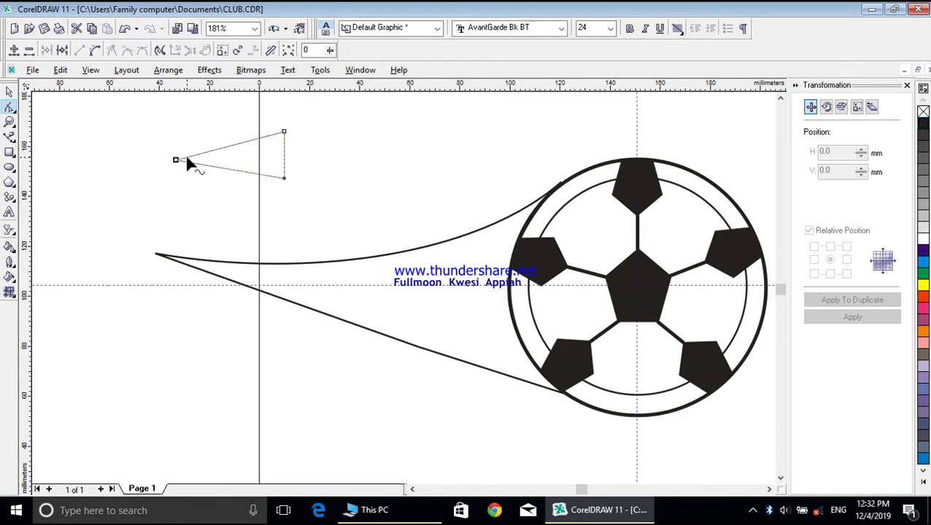
# Step: Convert the triangle's two long edges to curves and bend both inward toward the middle of the shape
pyautogui.click(241, 142)
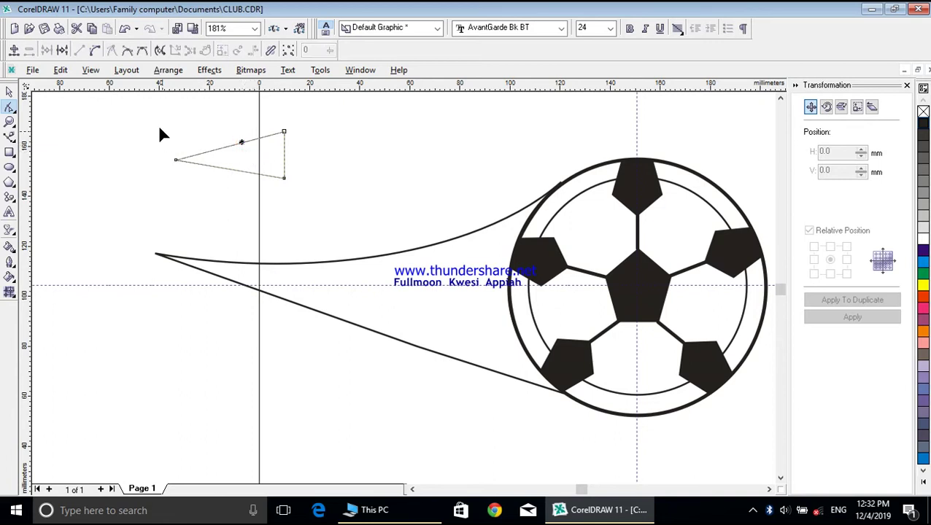
pyautogui.click(95, 50)
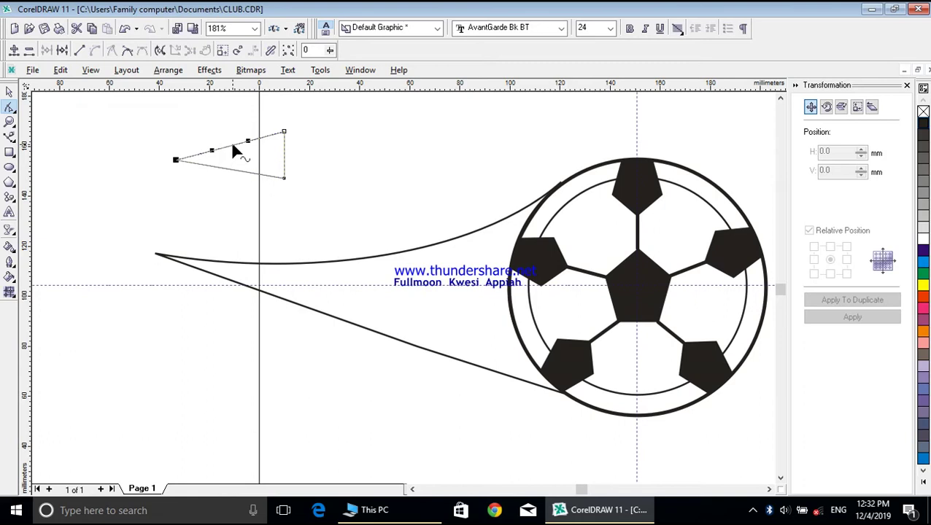
pyautogui.moveTo(232, 147); pyautogui.dragTo(240, 155)
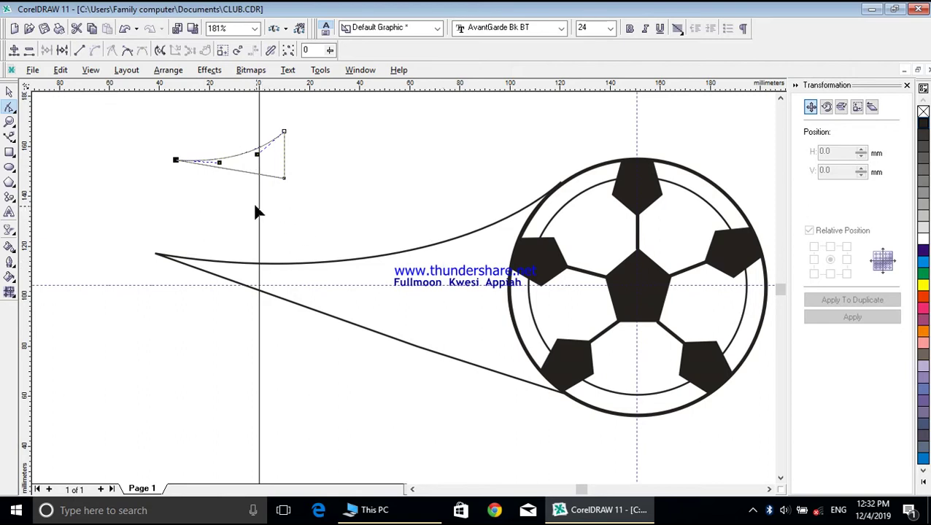
pyautogui.click(242, 172)
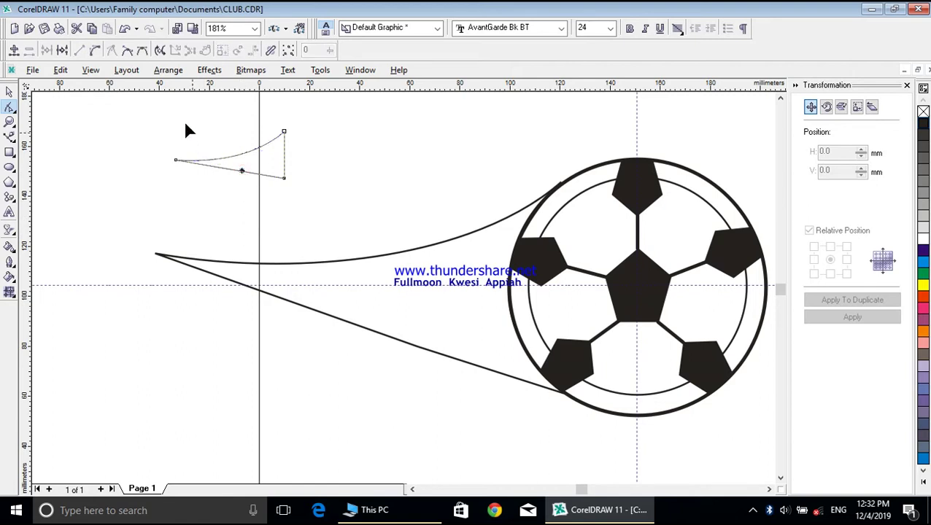
pyautogui.click(95, 50)
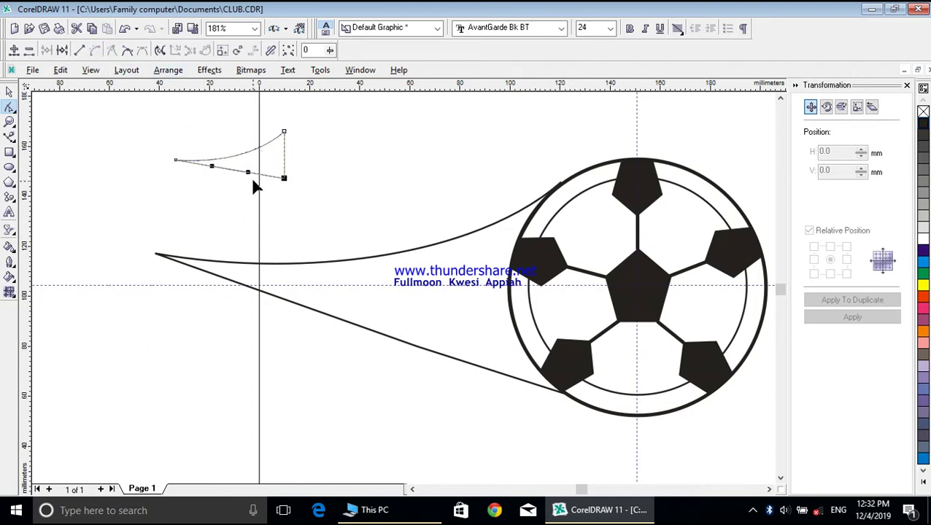
pyautogui.moveTo(249, 173); pyautogui.dragTo(248, 153)
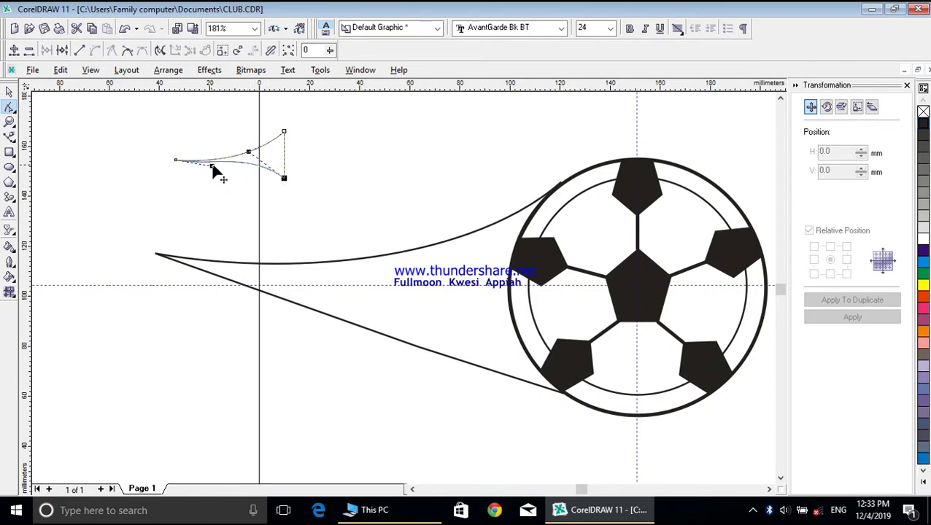
# Step: Adjust the curve handles of the two long edges to give the shape a slender spike that flares at its wide end
pyautogui.click(284, 133)
pyautogui.moveTo(220, 163)
pyautogui.mouseDown()
pyautogui.moveTo(210, 164)
pyautogui.moveTo(225, 168)
pyautogui.mouseUp()
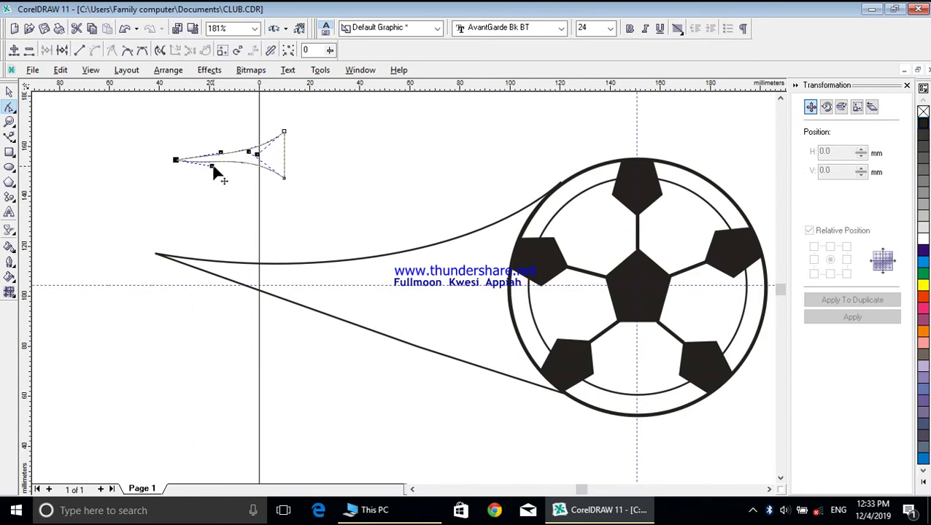
pyautogui.moveTo(213, 167); pyautogui.dragTo(252, 160)
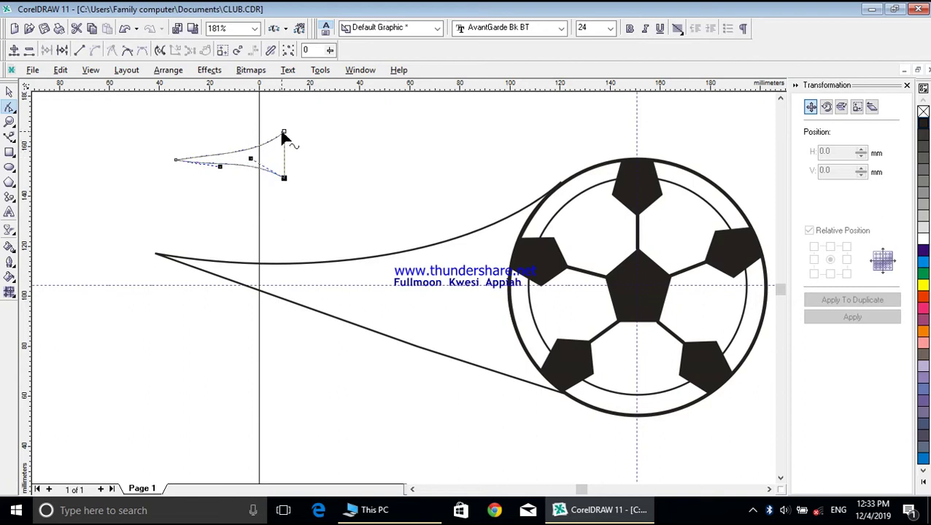
pyautogui.moveTo(251, 159); pyautogui.dragTo(260, 149)
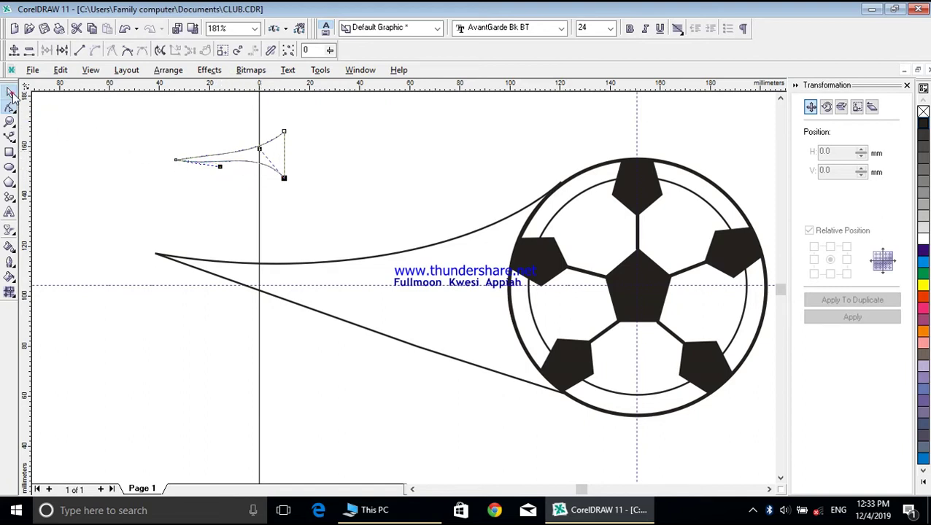
pyautogui.click(11, 92)
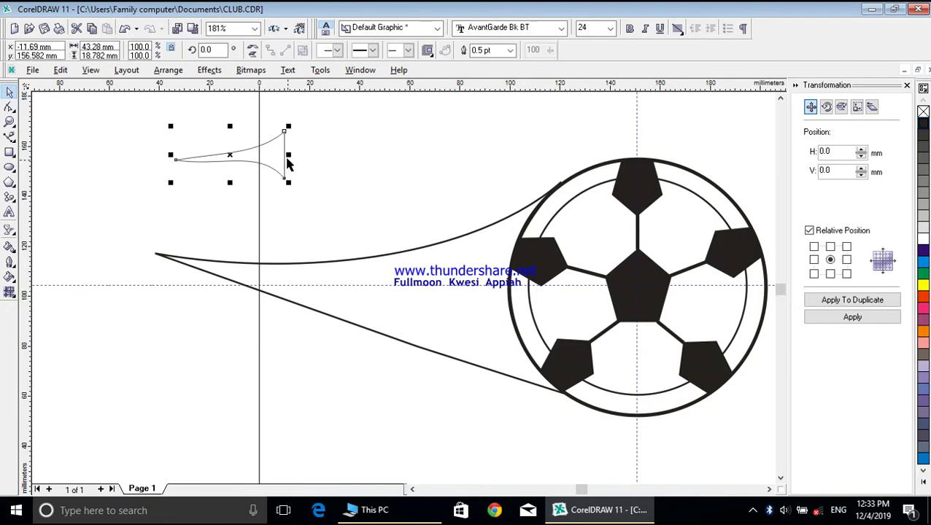
# Step: Convert the spike's short vertical edge to a curve and bow it inward
pyautogui.click(9, 106)
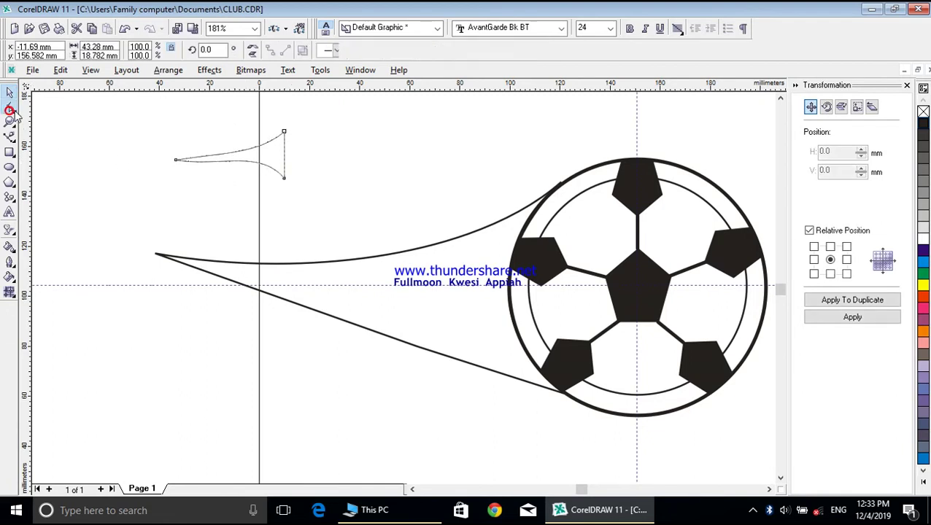
pyautogui.click(285, 154)
pyautogui.click(95, 49)
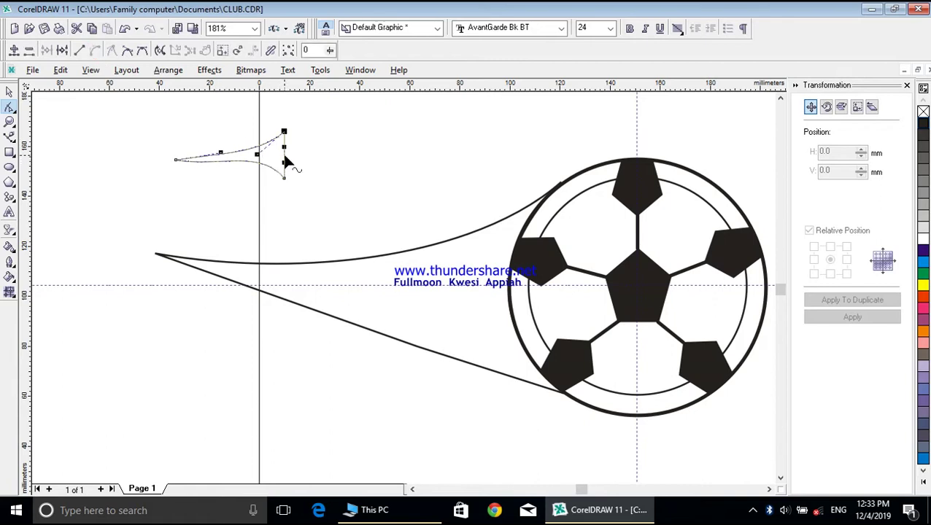
pyautogui.moveTo(285, 156); pyautogui.dragTo(275, 159)
pyautogui.click(9, 92)
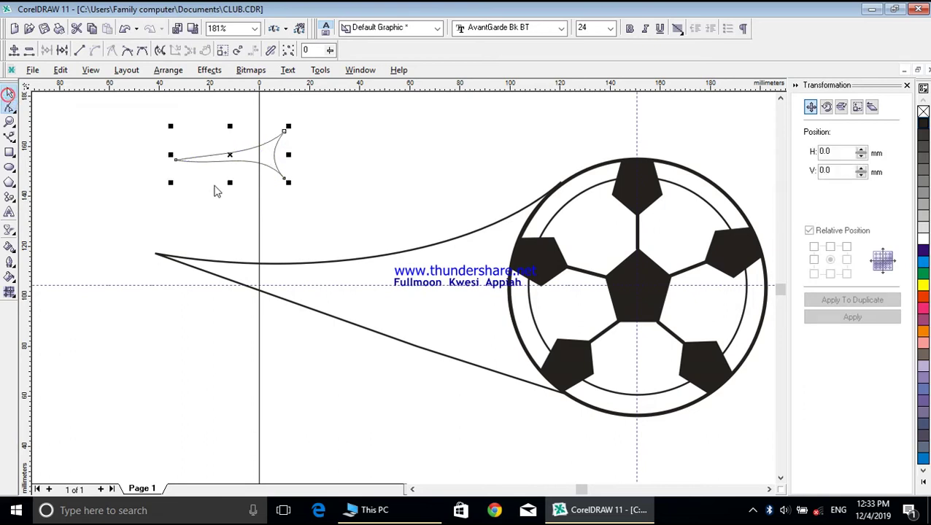
# Step: Move the spike inside the tail against the football's upper-left outline and skew it horizontally to follow the ball's edge
pyautogui.moveTo(230, 156); pyautogui.dragTo(455, 261)
pyautogui.click(473, 261)
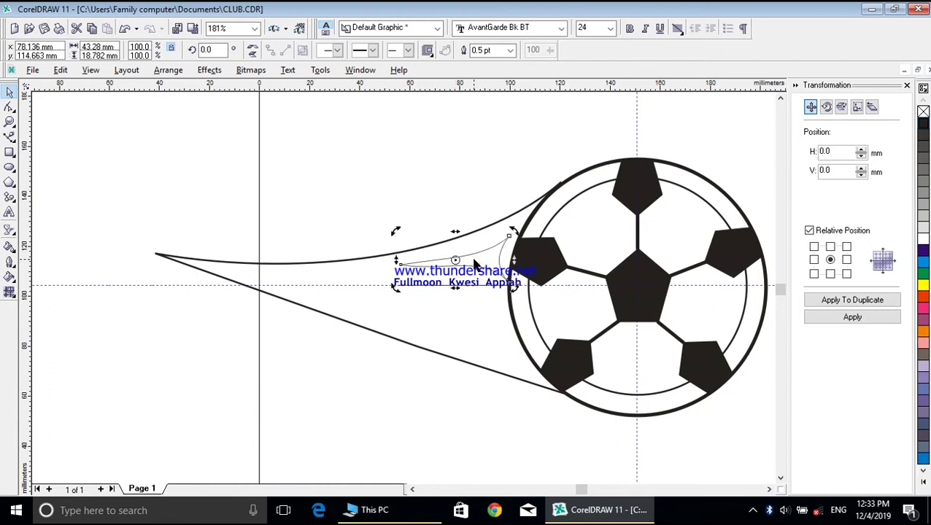
pyautogui.moveTo(455, 232); pyautogui.dragTo(468, 230)
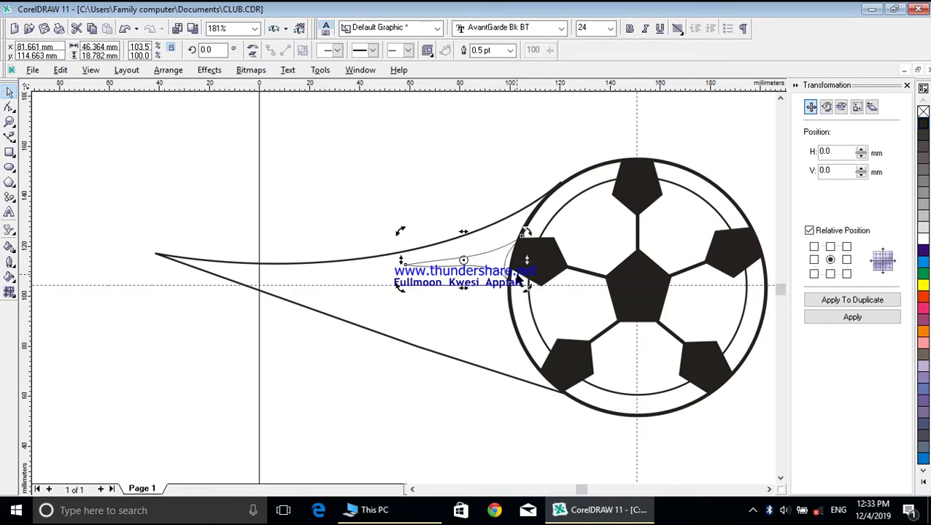
pyautogui.click(467, 289)
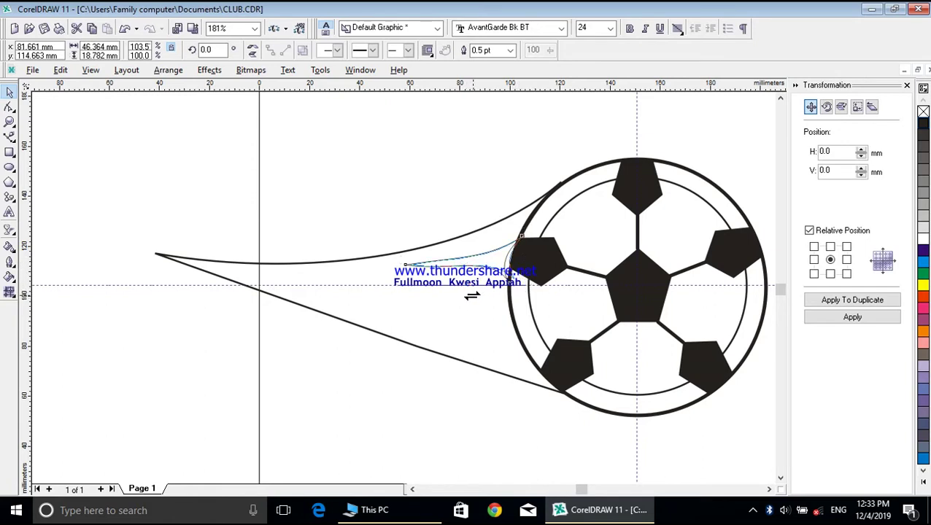
pyautogui.moveTo(469, 295); pyautogui.dragTo(467, 295)
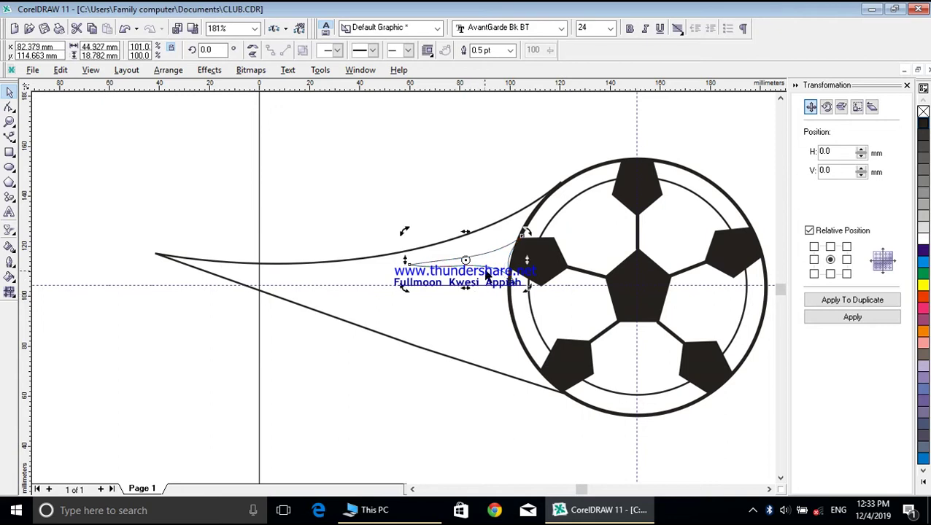
pyautogui.moveTo(494, 257); pyautogui.dragTo(495, 251)
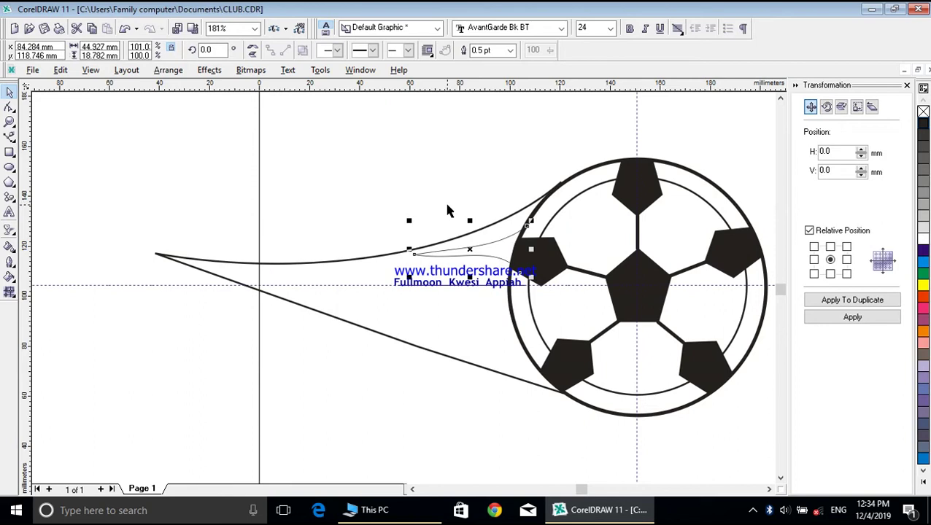
# Step: Duplicate the spike directly below itself with a vertical offset of -18.782 mm and scale the copy down to about 35 by 15 mm
pyautogui.click(485, 252)
pyautogui.click(830, 274)
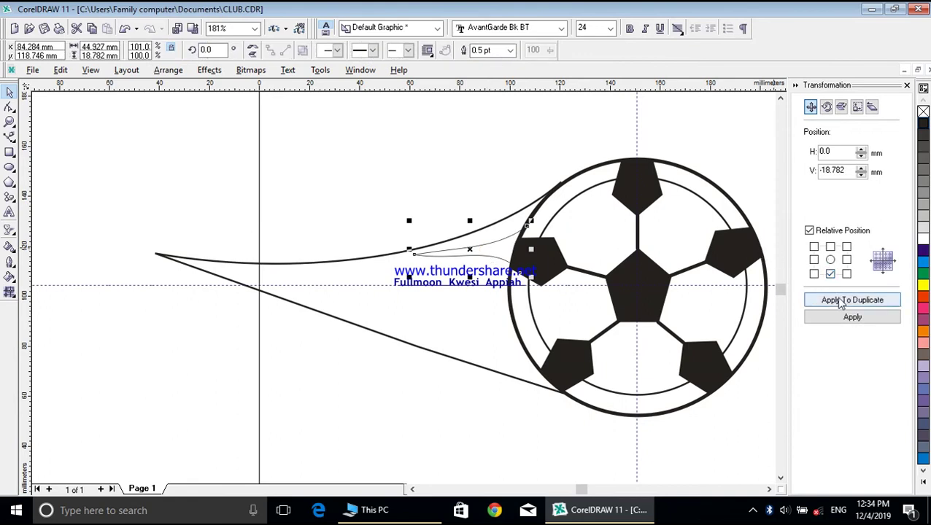
pyautogui.click(847, 300)
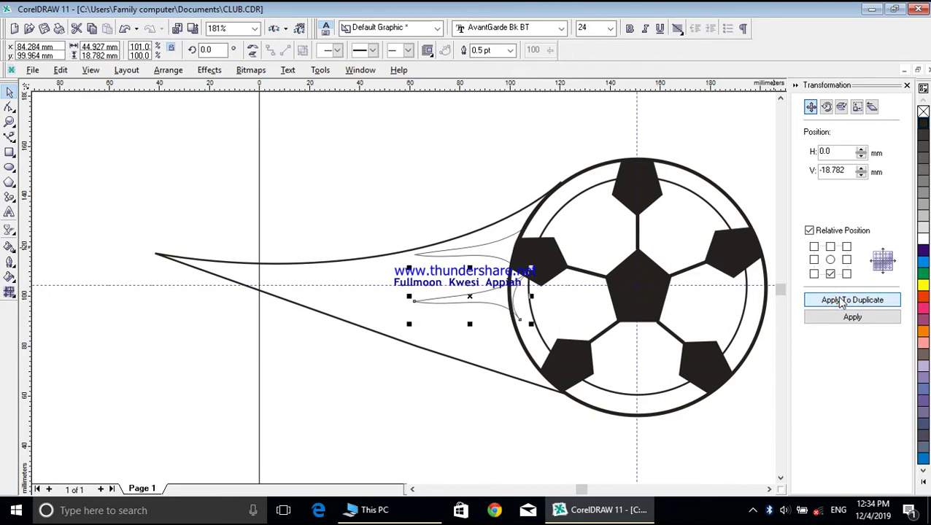
pyautogui.click(484, 295)
pyautogui.click(499, 306)
pyautogui.click(500, 306)
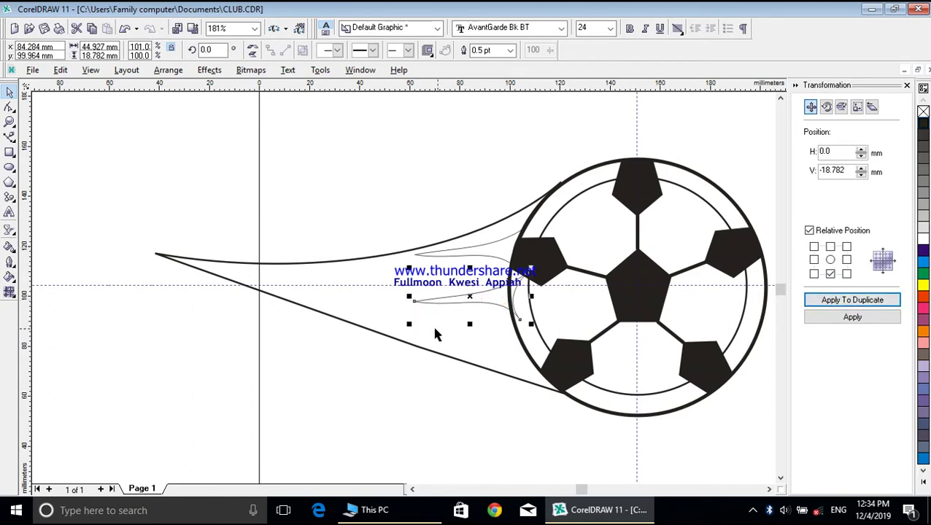
pyautogui.moveTo(410, 322); pyautogui.dragTo(425, 317)
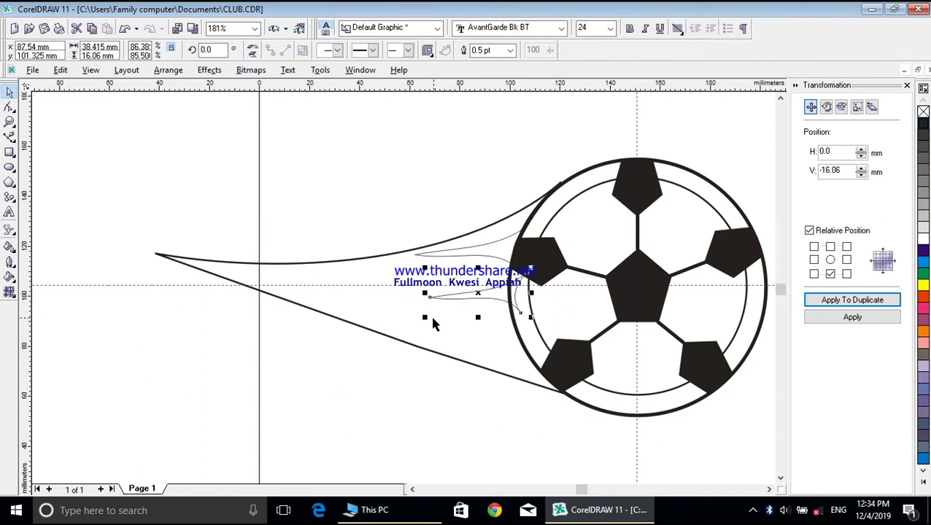
pyautogui.moveTo(427, 318); pyautogui.dragTo(432, 314)
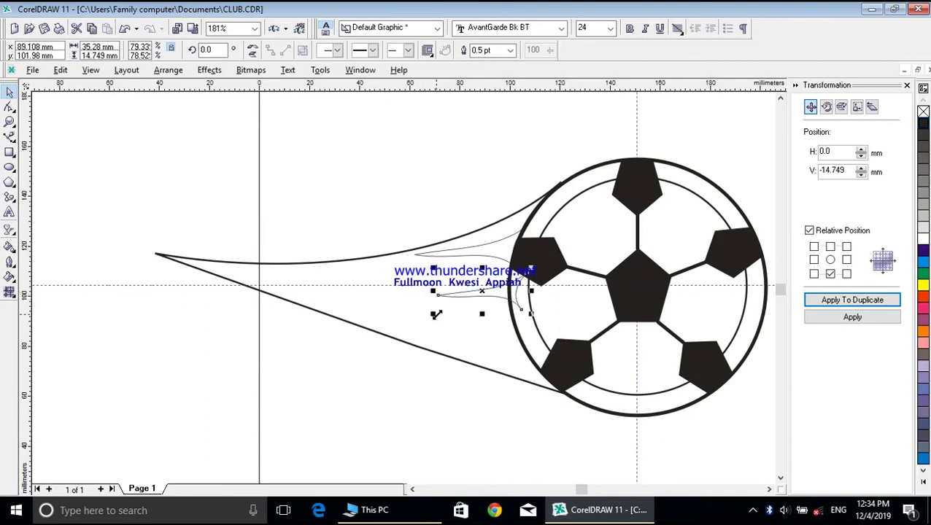
# Step: Move the smaller spike against the football's left outline just below the first one and skew it slightly to fit
pyautogui.moveTo(507, 295); pyautogui.dragTo(491, 287)
pyautogui.click(477, 287)
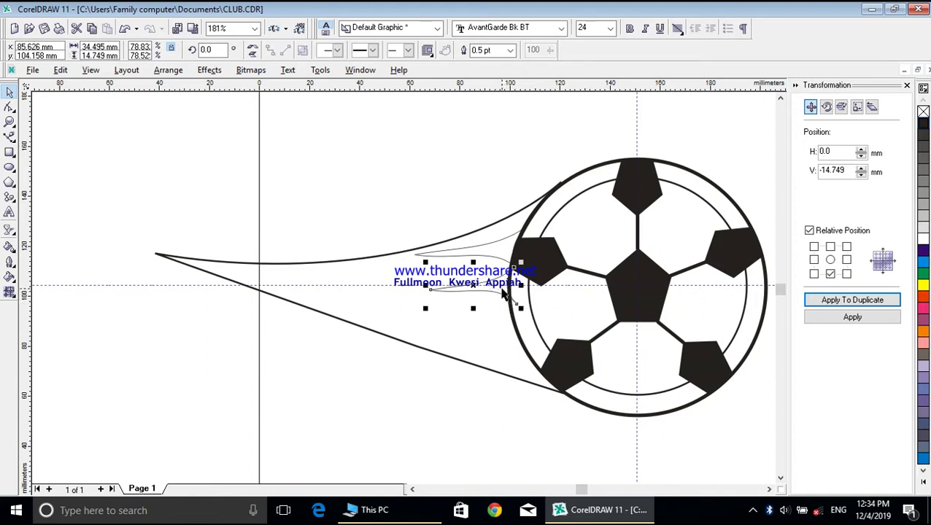
pyautogui.click(499, 288)
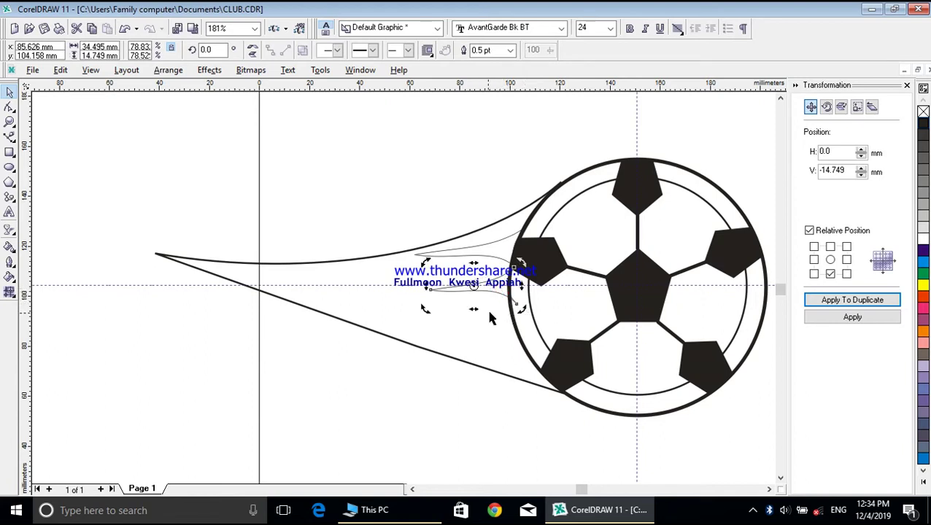
pyautogui.moveTo(473, 311); pyautogui.dragTo(470, 309)
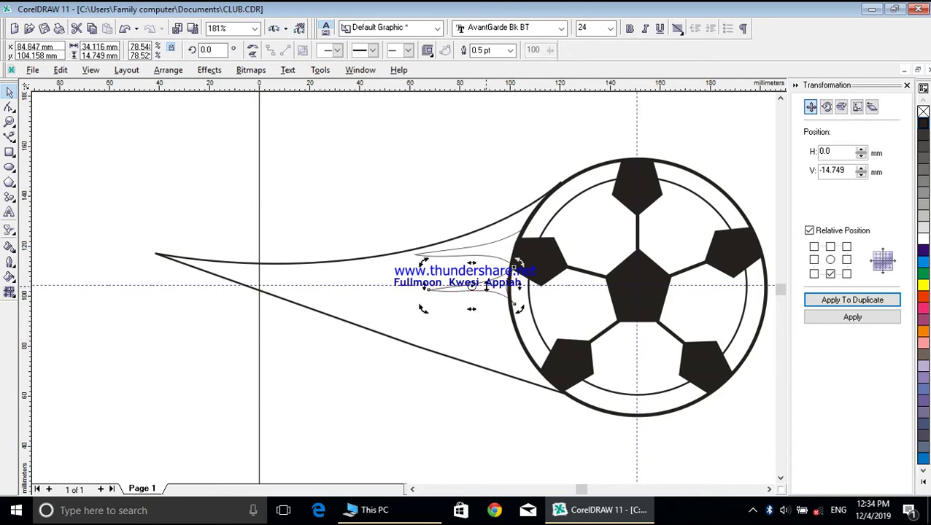
pyautogui.click(497, 293)
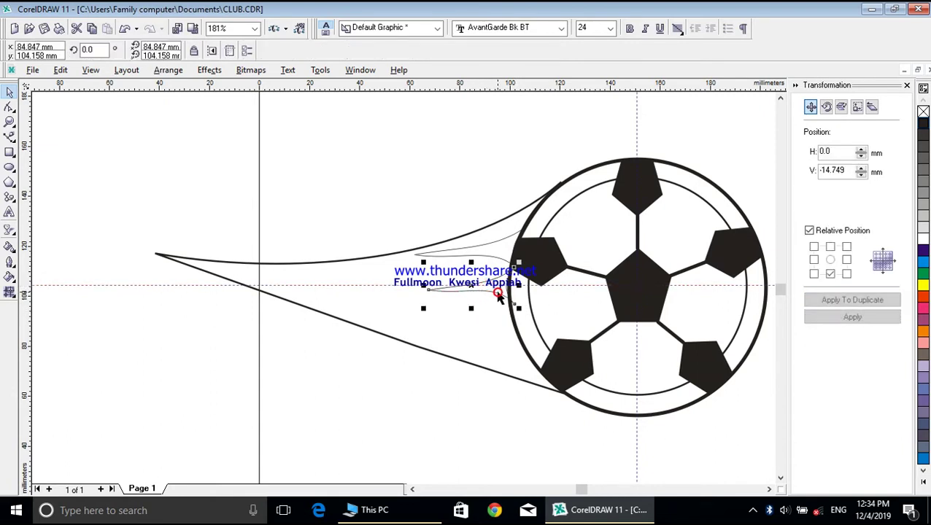
pyautogui.moveTo(500, 292); pyautogui.dragTo(498, 291)
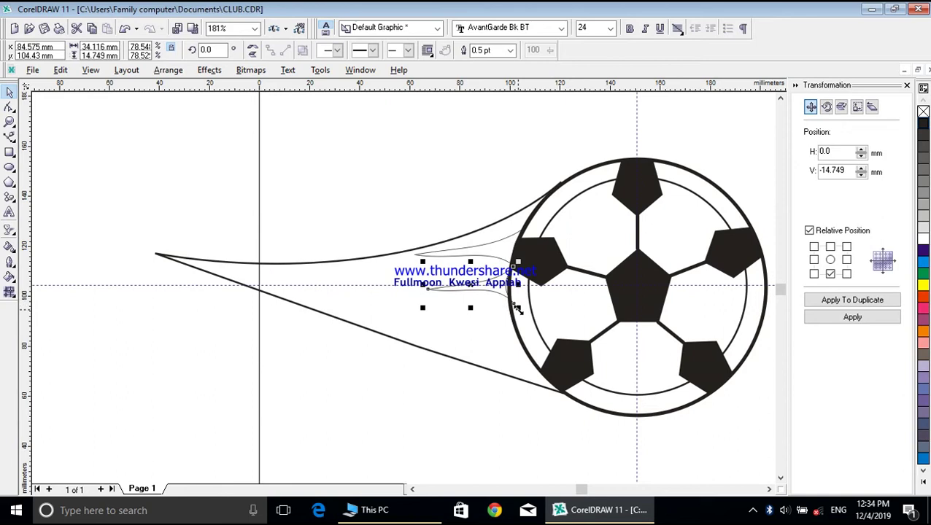
# Step: Move the smaller spike's lower corner node onto the football's outline and adjust the inner edge's curve to follow the ball
pyautogui.scroll(1, 519, 311)
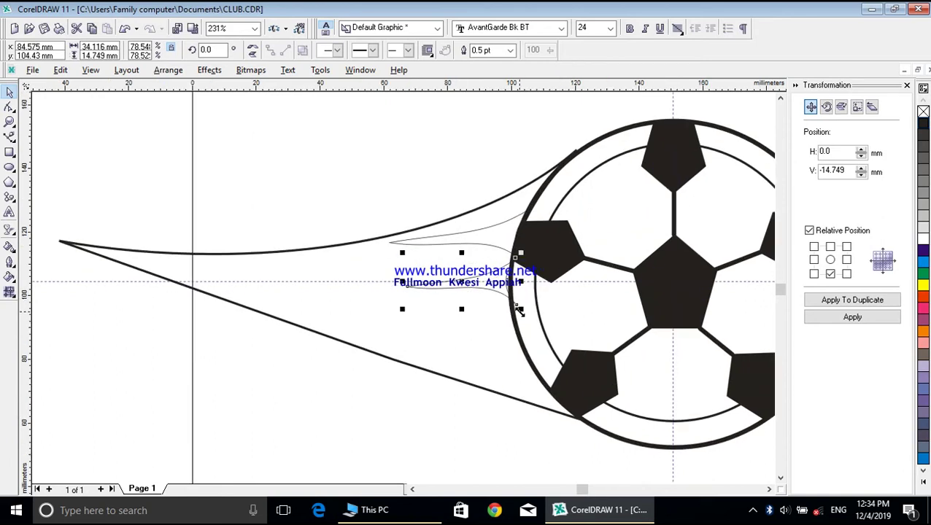
pyautogui.scroll(2, 519, 311)
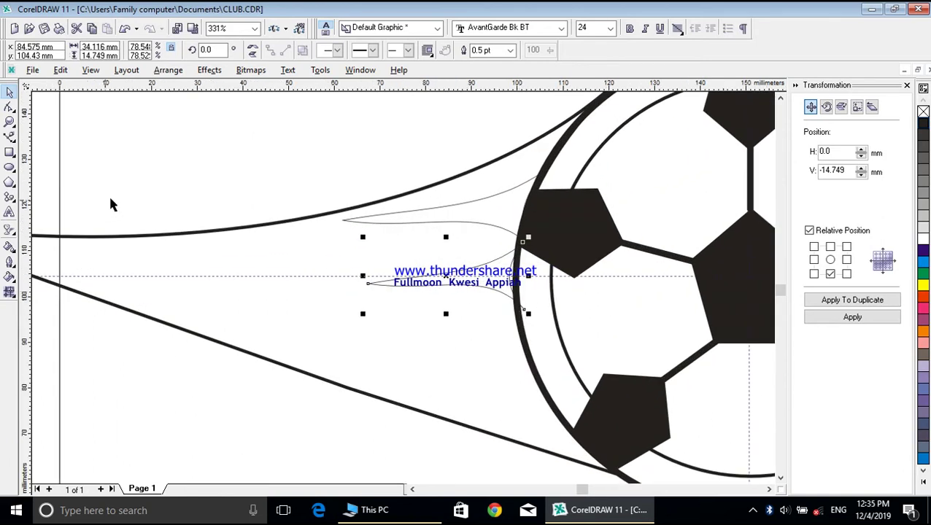
pyautogui.click(9, 107)
pyautogui.click(522, 310)
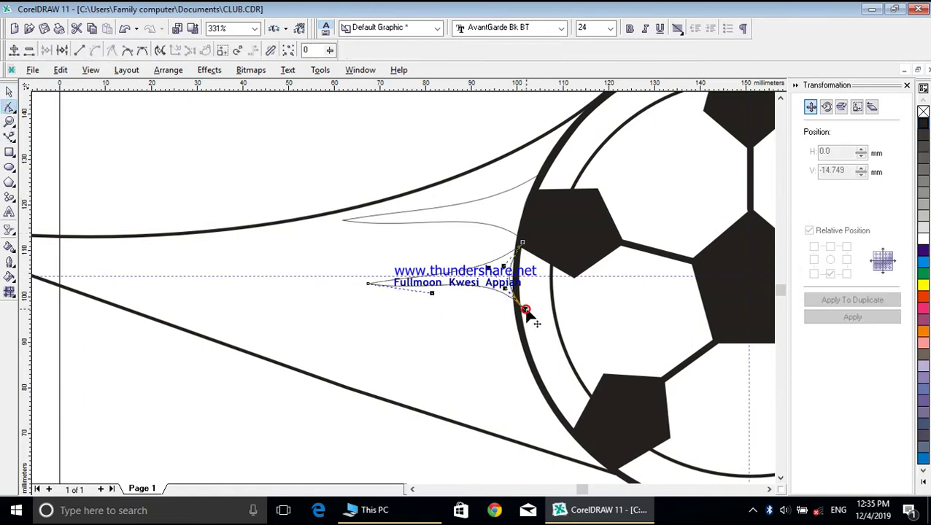
pyautogui.moveTo(514, 290)
pyautogui.mouseDown()
pyautogui.moveTo(508, 272)
pyautogui.moveTo(520, 308)
pyautogui.moveTo(499, 291)
pyautogui.moveTo(510, 293)
pyautogui.mouseUp()
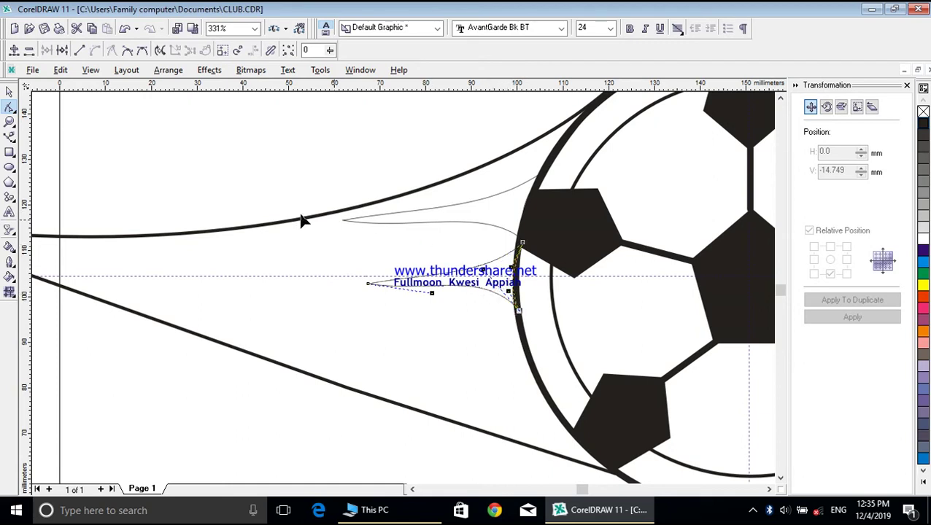
pyautogui.click(8, 94)
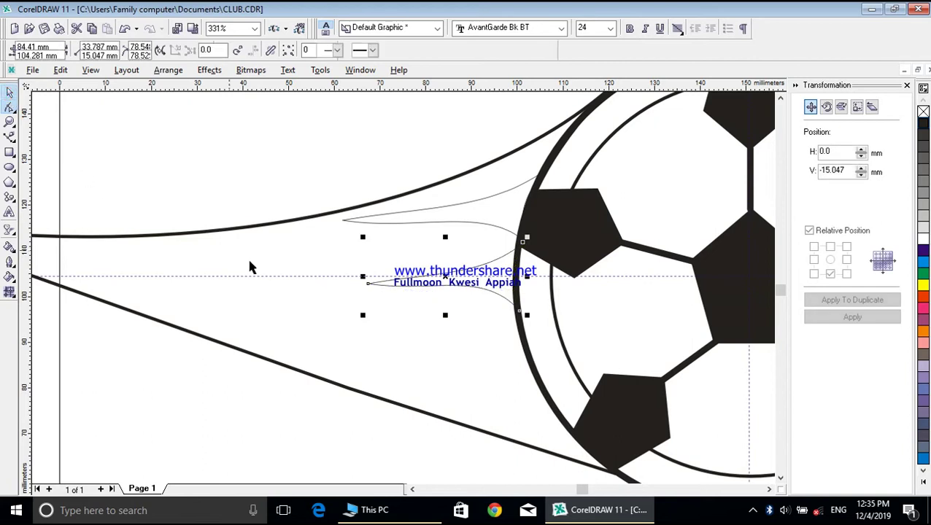
# Step: Duplicate the second spike directly below itself with a vertical offset of -15.047 mm, skewing and slightly rotating the copy to follow the football's edge
pyautogui.click(488, 288)
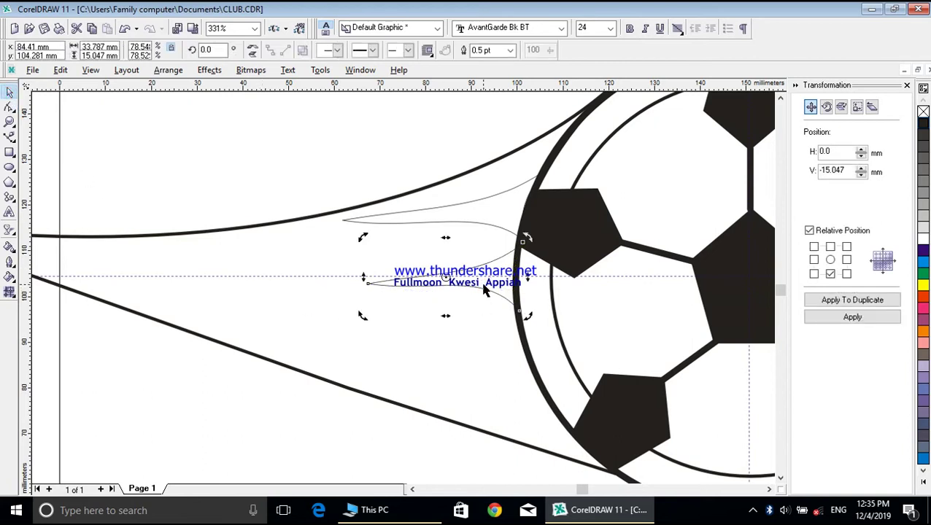
pyautogui.click(846, 300)
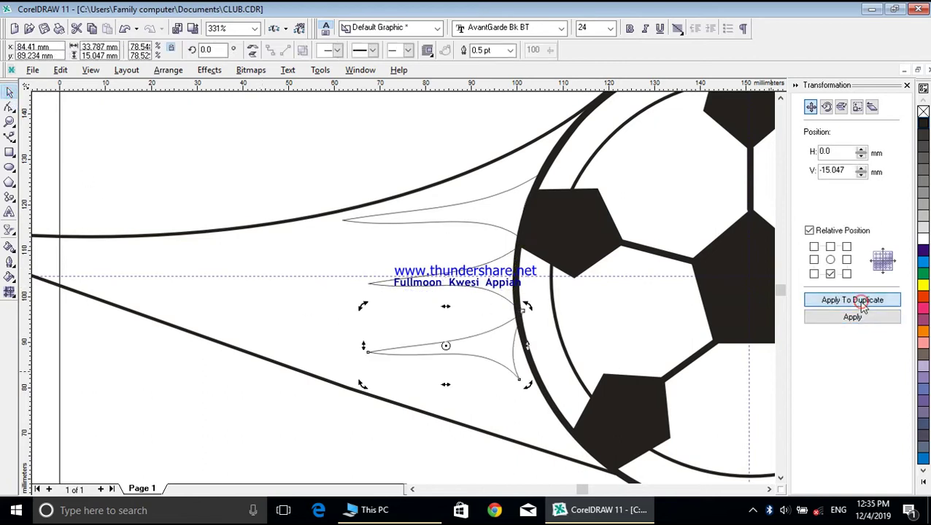
pyautogui.click(446, 385)
pyautogui.moveTo(445, 384); pyautogui.dragTo(467, 388)
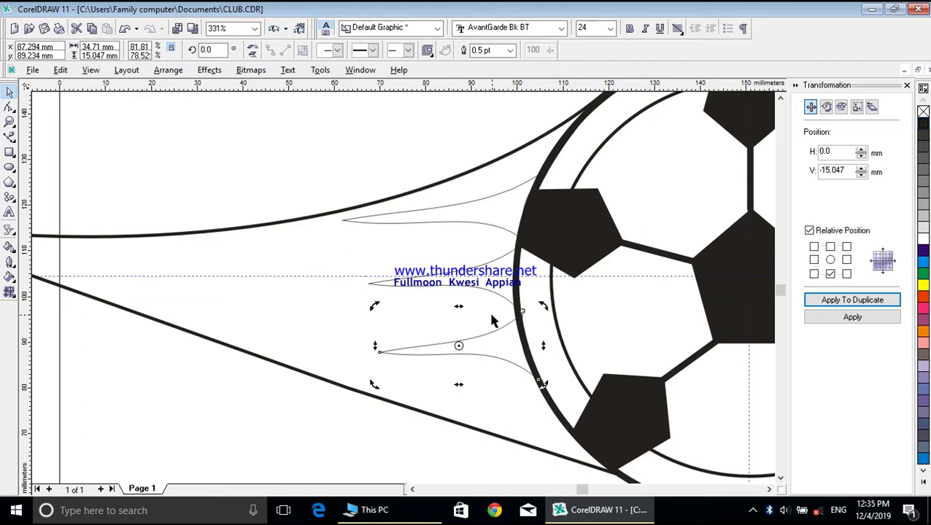
pyautogui.moveTo(461, 308); pyautogui.dragTo(456, 315)
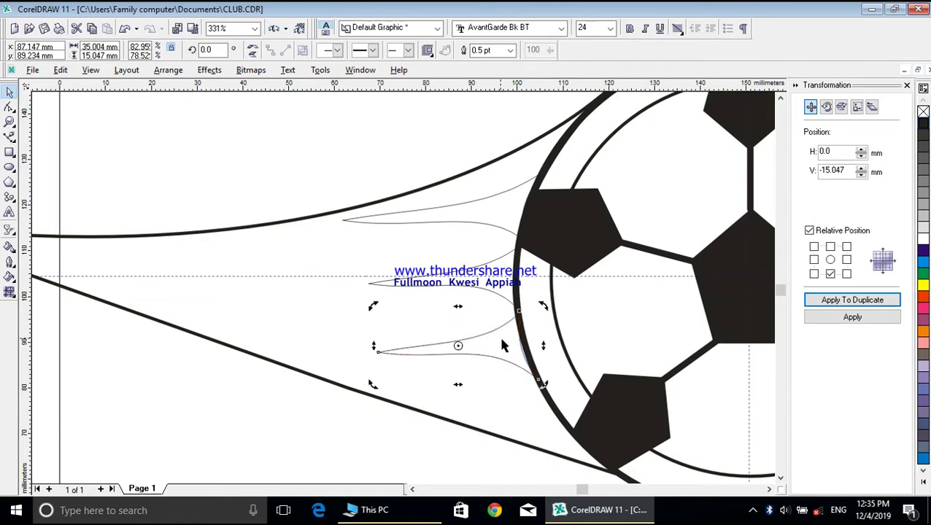
pyautogui.click(542, 388)
pyautogui.moveTo(544, 390); pyautogui.dragTo(544, 388)
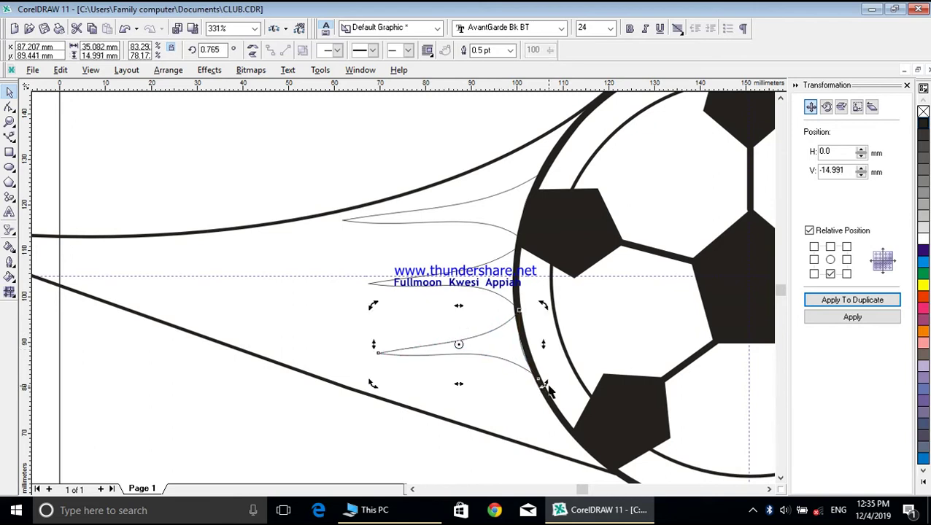
# Step: Scale the third spike down to about 27 by 12 mm and move it against the football's outline
pyautogui.click(474, 355)
pyautogui.moveTo(374, 307); pyautogui.dragTo(401, 331)
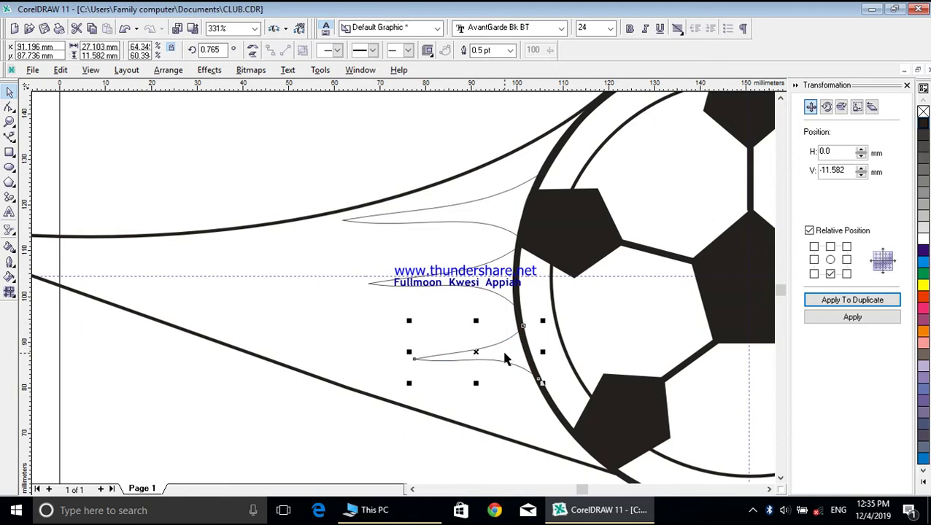
pyautogui.moveTo(518, 354); pyautogui.dragTo(516, 354)
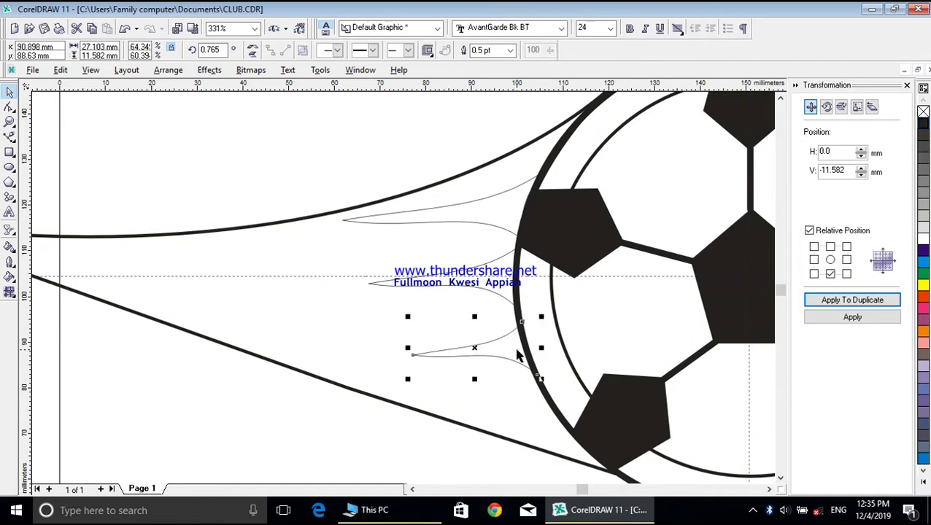
# Step: Duplicate the third spike with a vertical offset of -11.582 mm, scale the copy to about 19 by 8 mm and place it beside the football
pyautogui.click(849, 300)
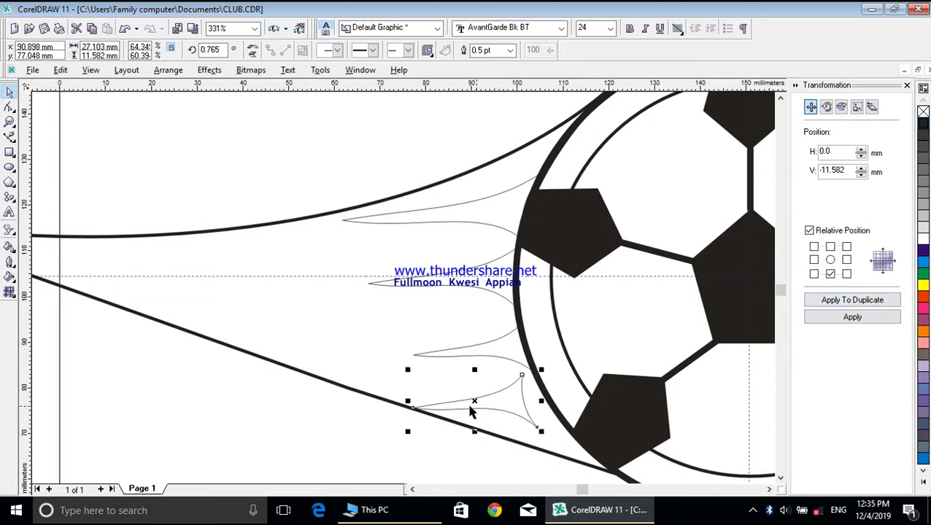
pyautogui.moveTo(407, 433); pyautogui.dragTo(445, 430)
pyautogui.moveTo(508, 398); pyautogui.dragTo(523, 403)
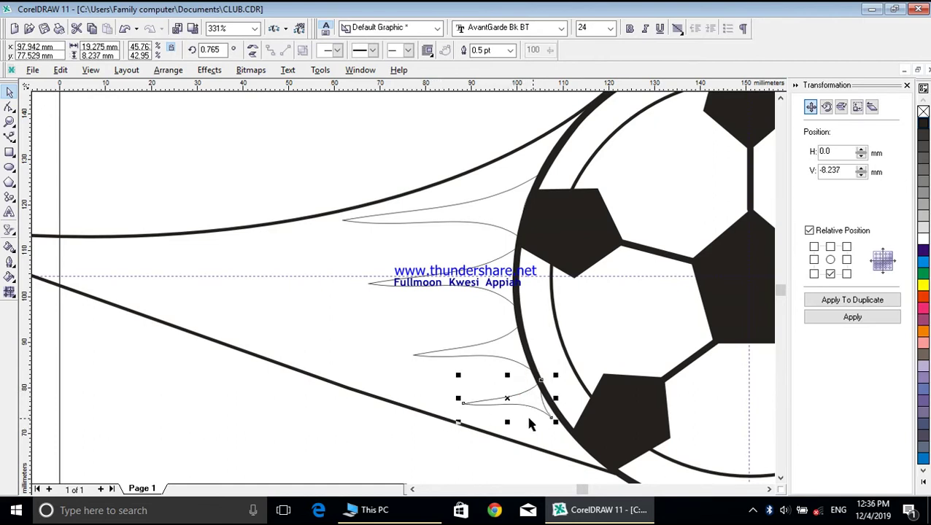
# Step: Skew the fourth spike horizontally to about 21 mm wide so its inner edge follows the football's lower-left outline
pyautogui.click(518, 400)
pyautogui.moveTo(511, 423); pyautogui.dragTo(511, 377)
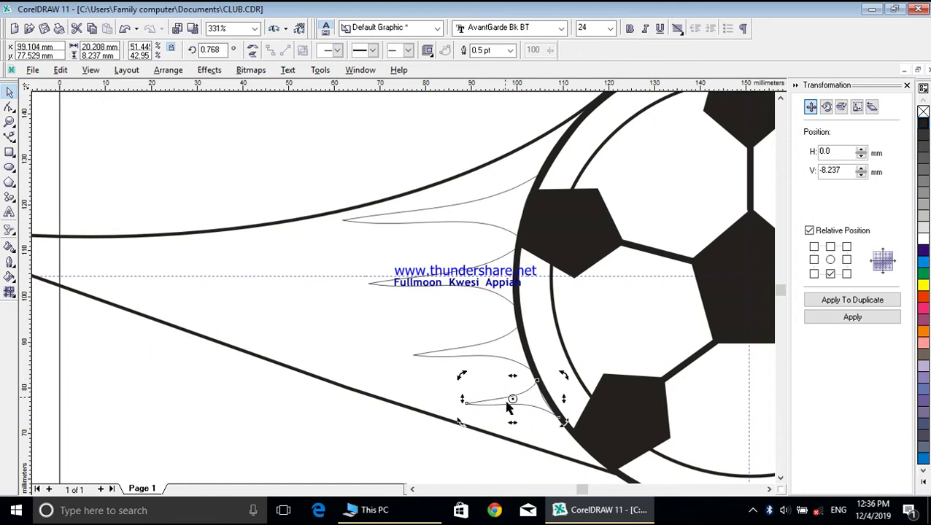
pyautogui.moveTo(513, 423); pyautogui.dragTo(519, 423)
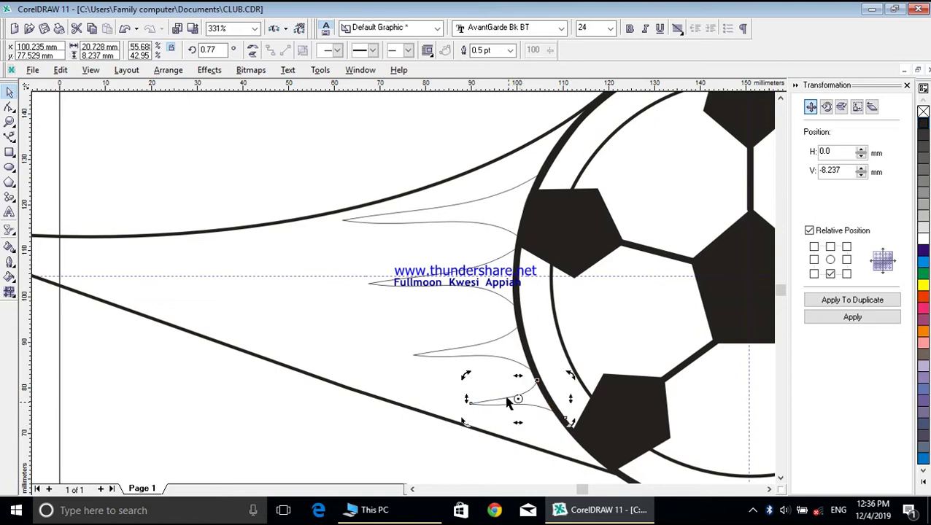
# Step: Reshape the tail's upper edge by moving both control handles of the curve between the tip and the football toward each other
pyautogui.scroll(-2, 460, 306)
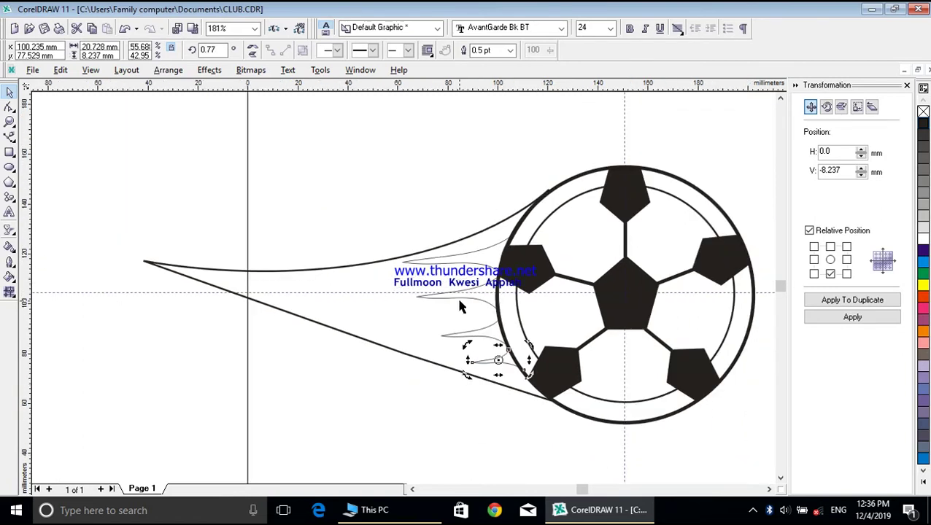
pyautogui.scroll(-1, 459, 307)
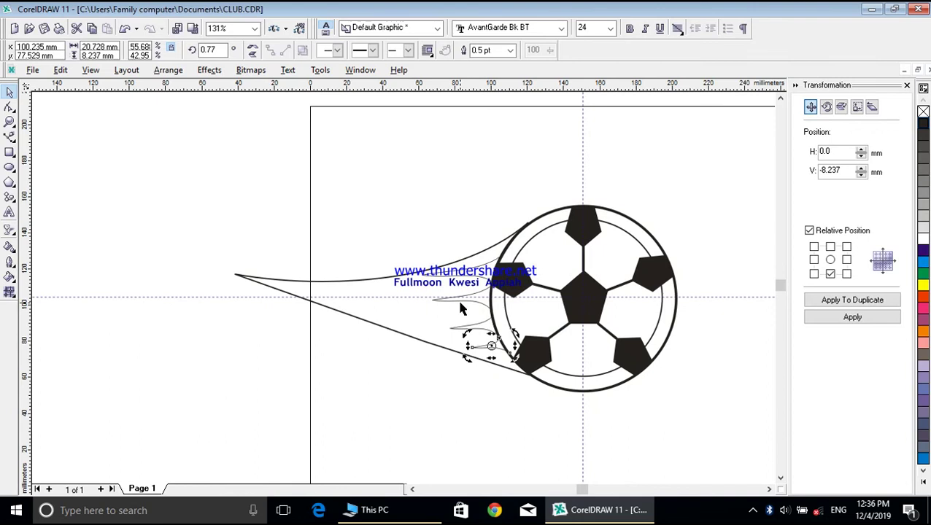
pyautogui.scroll(-1, 459, 308)
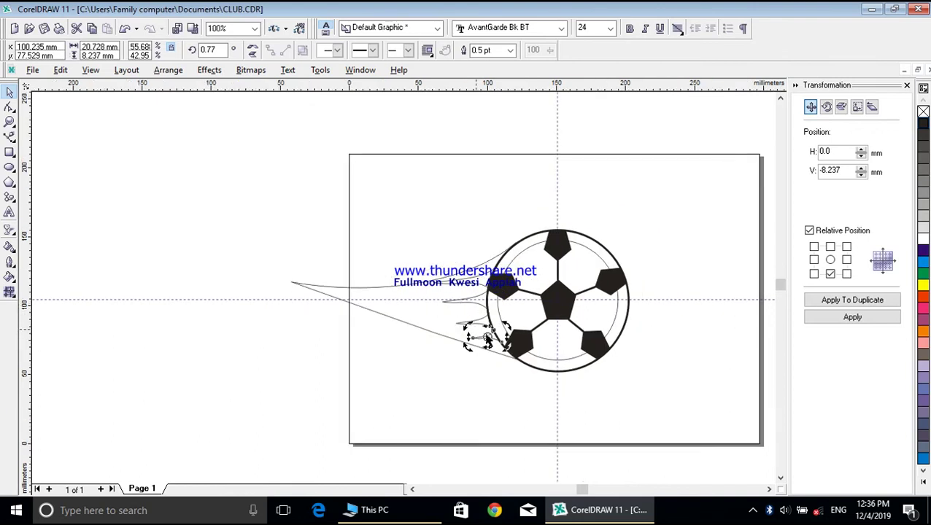
pyautogui.click(391, 290)
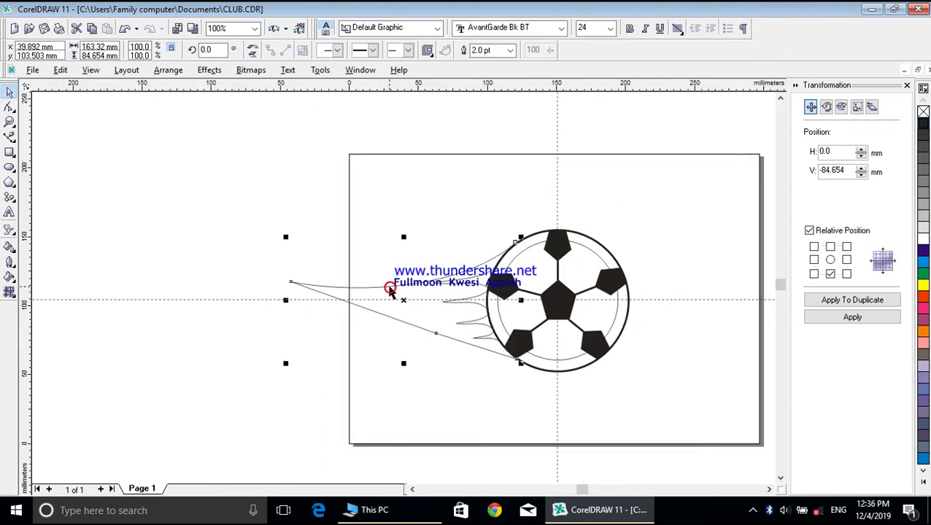
pyautogui.click(9, 107)
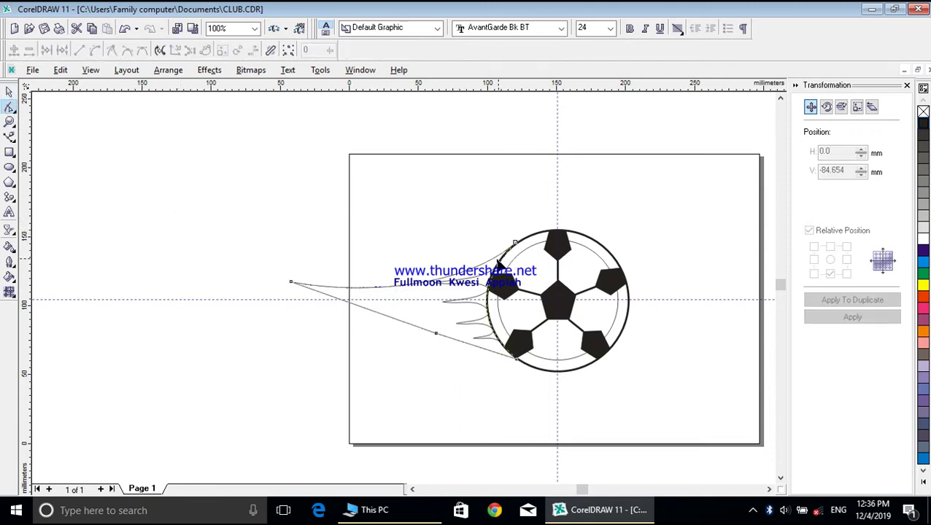
pyautogui.click(291, 283)
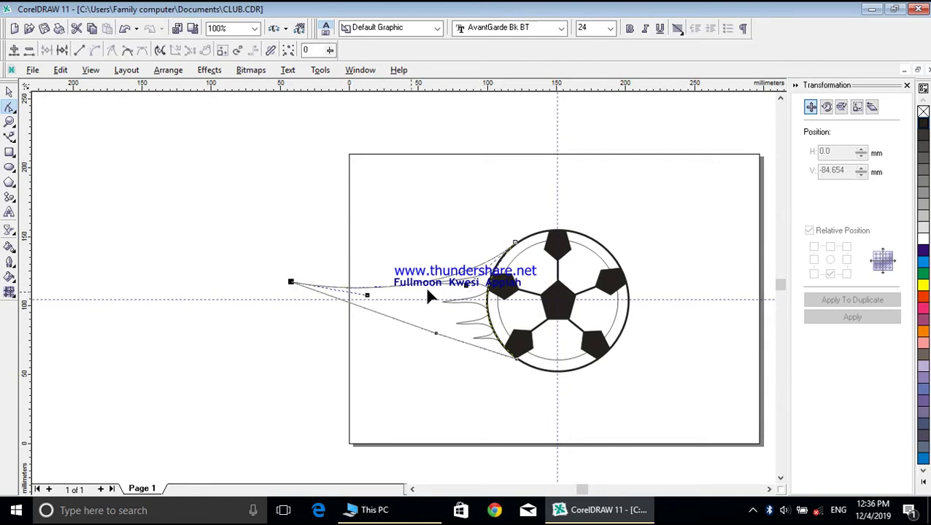
pyautogui.click(468, 287)
pyautogui.moveTo(468, 287); pyautogui.dragTo(424, 296)
pyautogui.moveTo(367, 297); pyautogui.dragTo(383, 296)
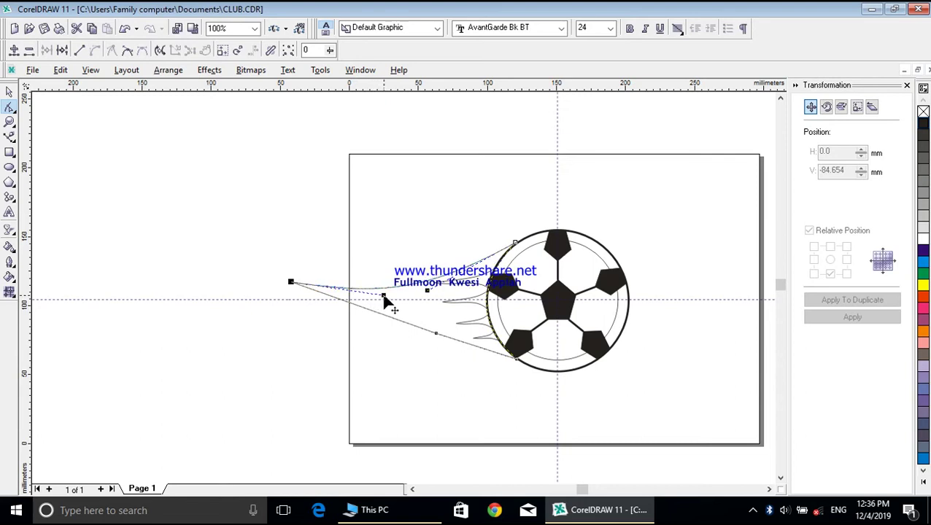
# Step: Fine-tune the tail's upper curve by slightly adjusting the control handle of the node touching the football
pyautogui.click(427, 290)
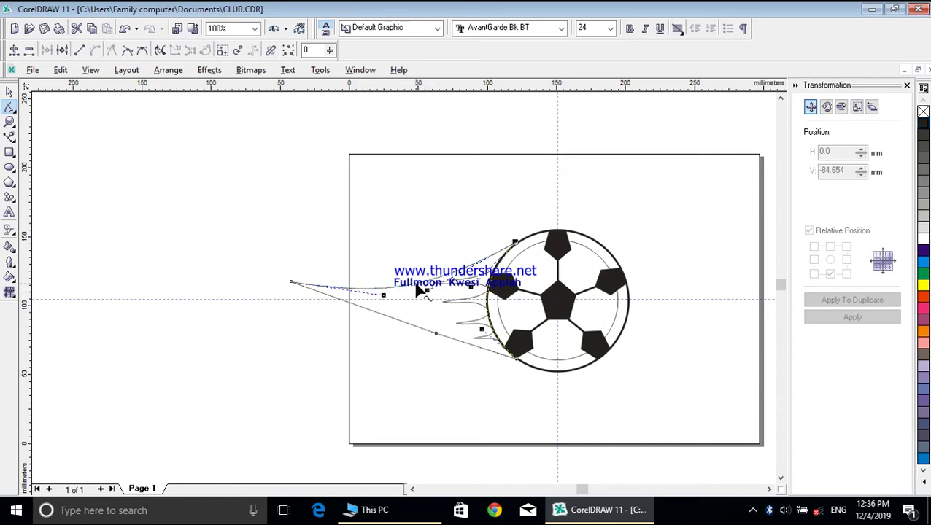
pyautogui.click(414, 285)
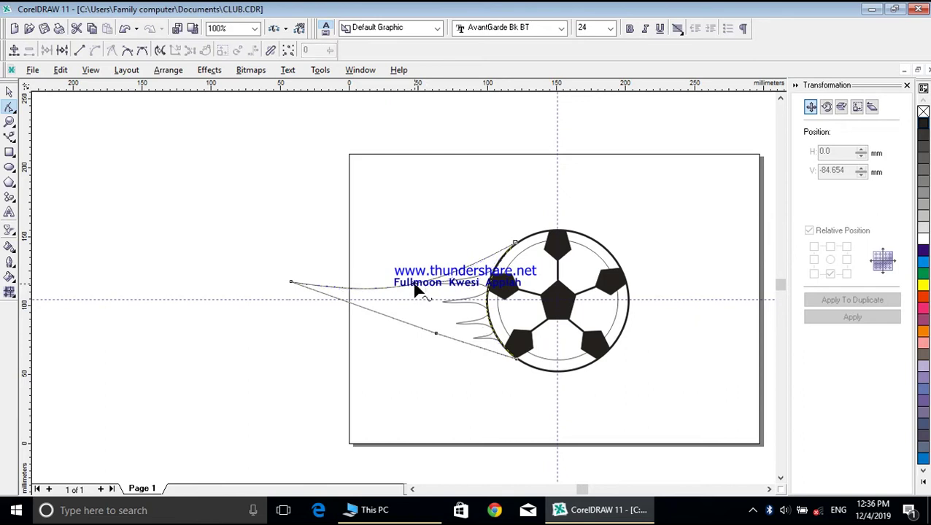
pyautogui.click(516, 242)
pyautogui.click(428, 290)
pyautogui.moveTo(428, 290); pyautogui.dragTo(425, 288)
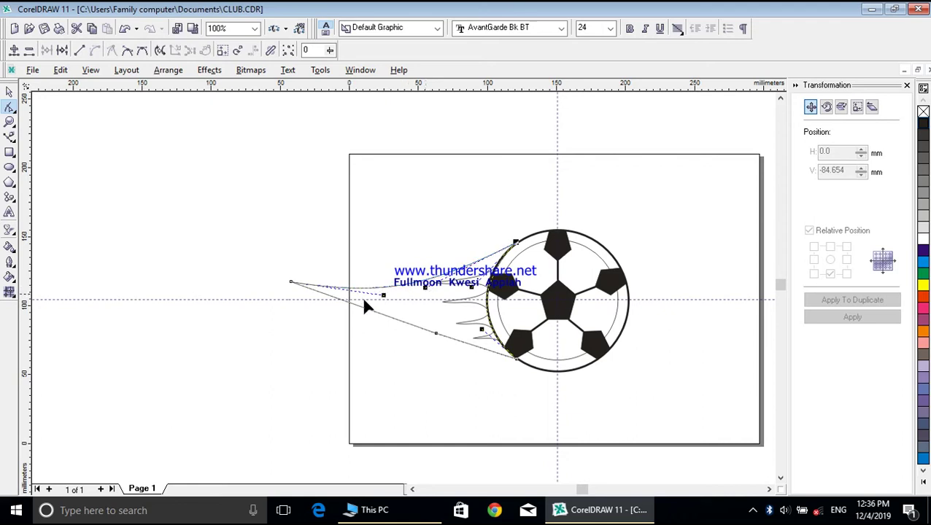
# Step: Replace the middle node on the tail's lower edge with one slightly nearer the tip, and convert the segment toward the tip to a curve
pyautogui.click(419, 327)
pyautogui.doubleClick(419, 328)
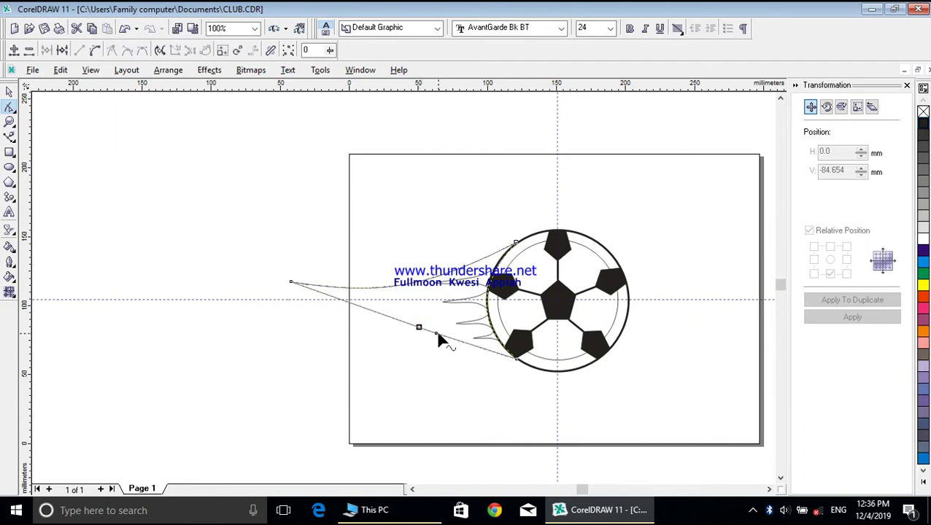
pyautogui.doubleClick(435, 334)
pyautogui.doubleClick(435, 333)
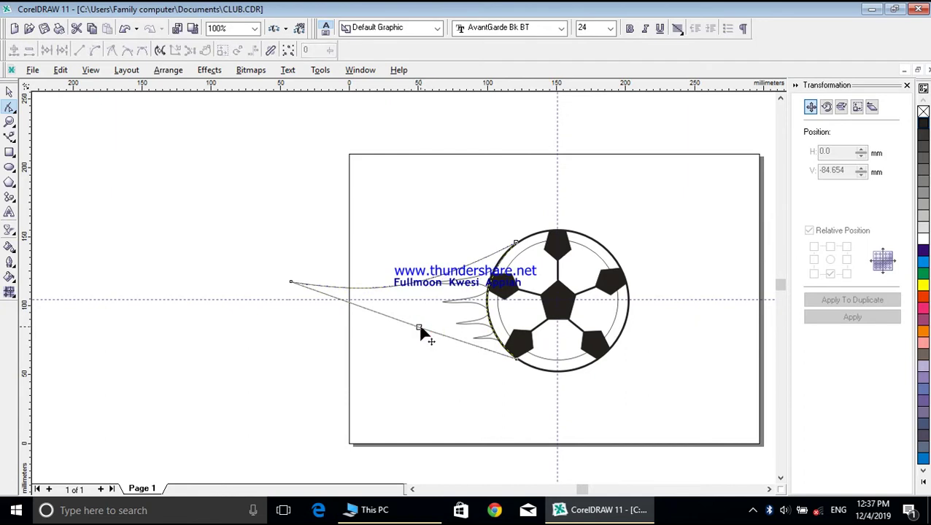
pyautogui.doubleClick(333, 297)
pyautogui.doubleClick(376, 312)
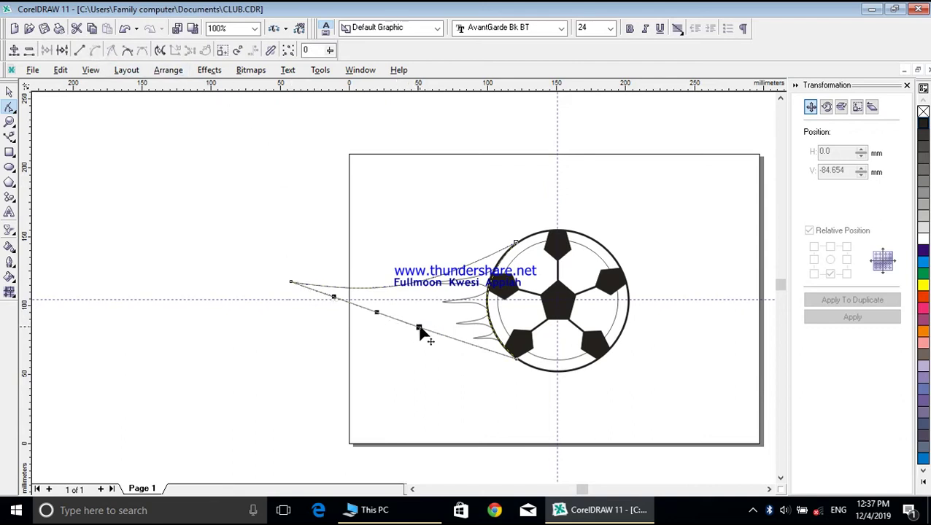
# Step: Bow the tail's lower edge outward by moving its middle node down toward the football and adjusting the curve, and deselect the tail
pyautogui.moveTo(419, 328); pyautogui.dragTo(416, 339)
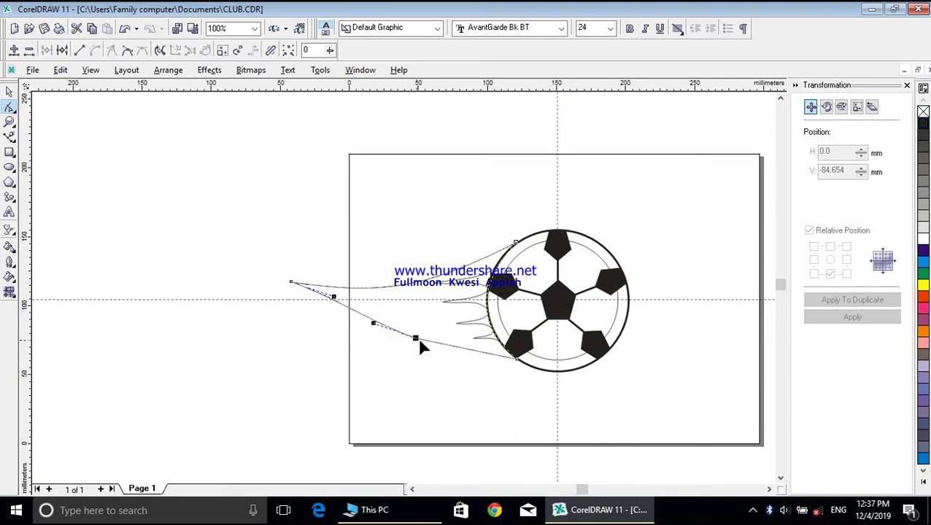
pyautogui.moveTo(420, 342); pyautogui.dragTo(455, 348)
pyautogui.moveTo(411, 328); pyautogui.dragTo(471, 352)
pyautogui.click(8, 91)
pyautogui.click(110, 162)
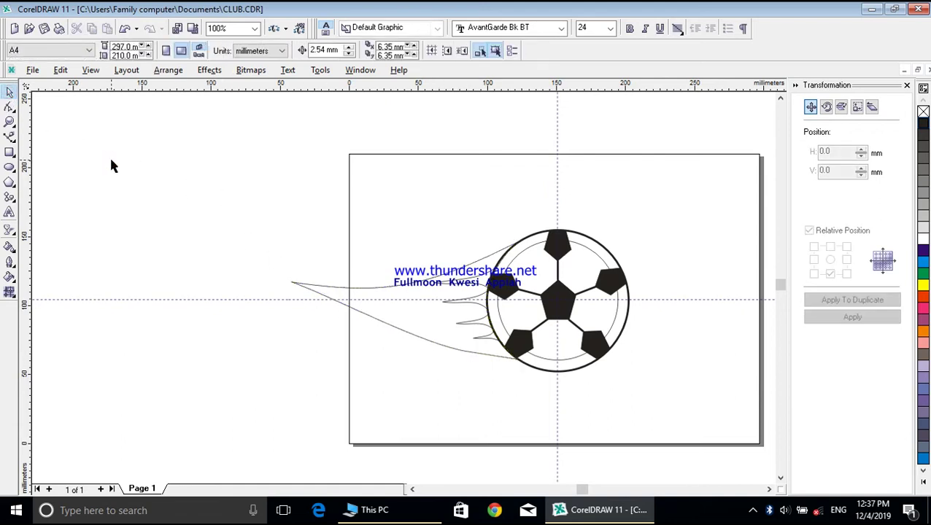
# Step: Give the large tail shape behind the ball a 4.0 pt outline with rounded corners and line caps, behind fill and scaled with image
pyautogui.click(375, 287)
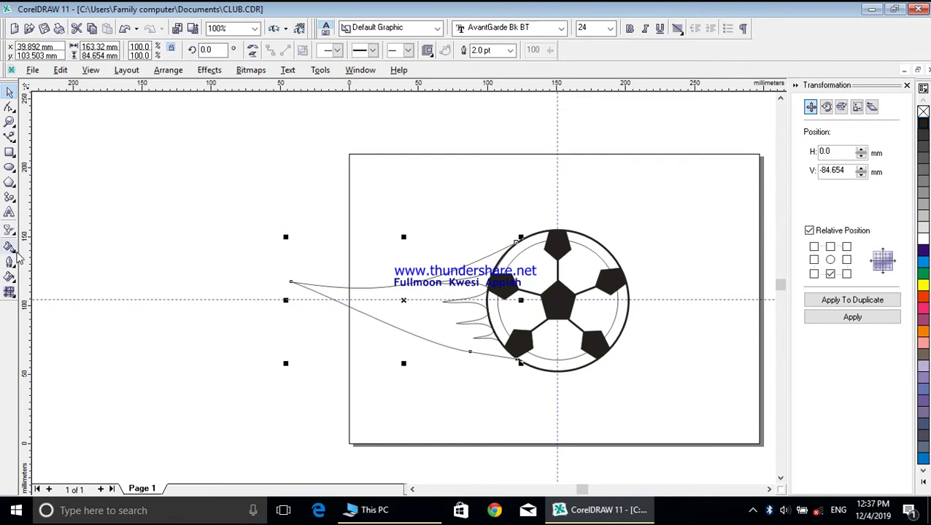
pyautogui.click(11, 262)
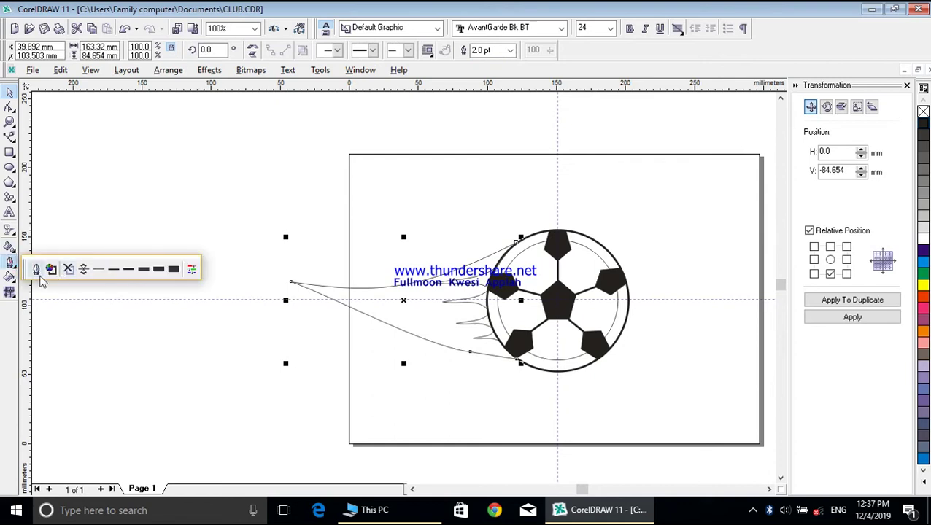
pyautogui.click(37, 270)
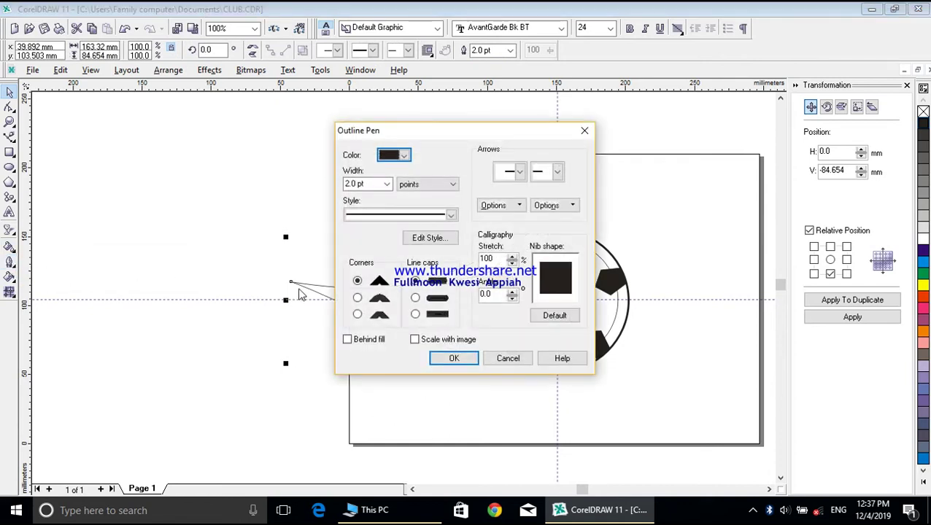
pyautogui.click(357, 297)
pyautogui.click(414, 298)
pyautogui.click(415, 339)
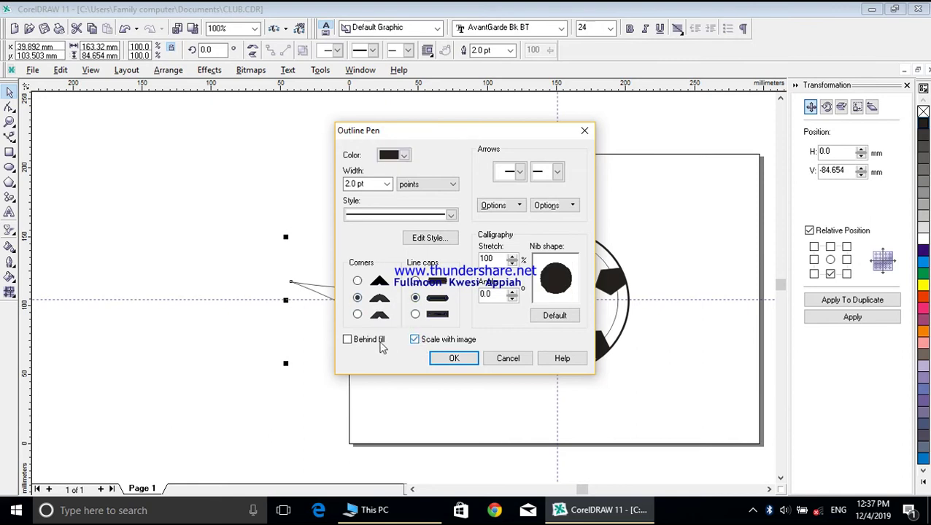
pyautogui.click(347, 339)
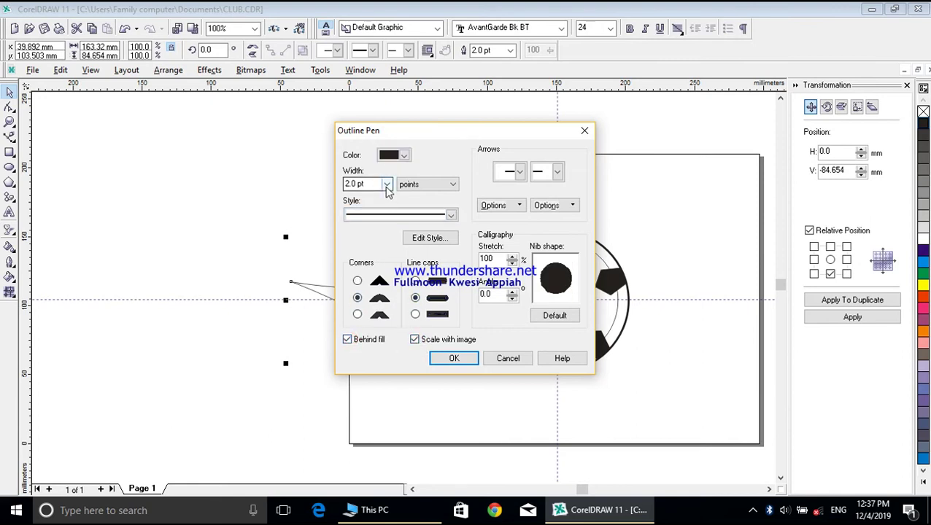
pyautogui.click(386, 185)
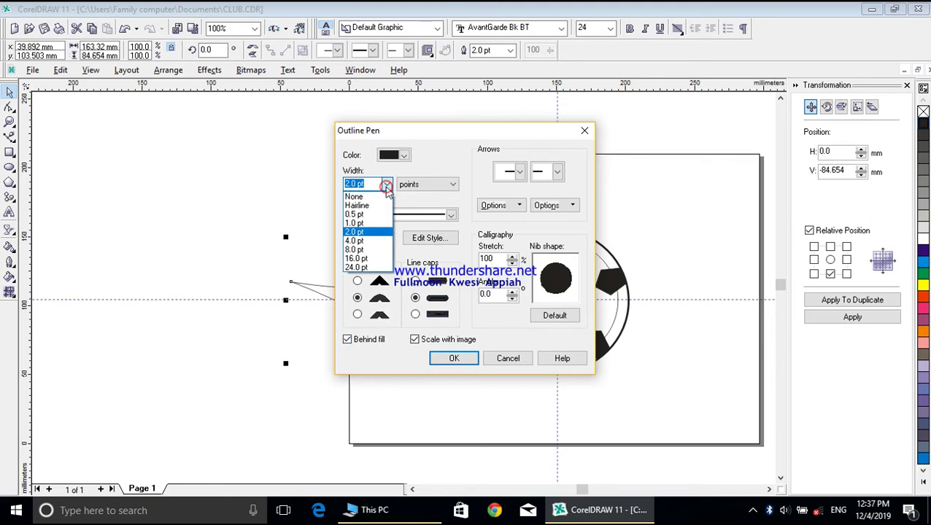
pyautogui.click(375, 242)
pyautogui.click(446, 357)
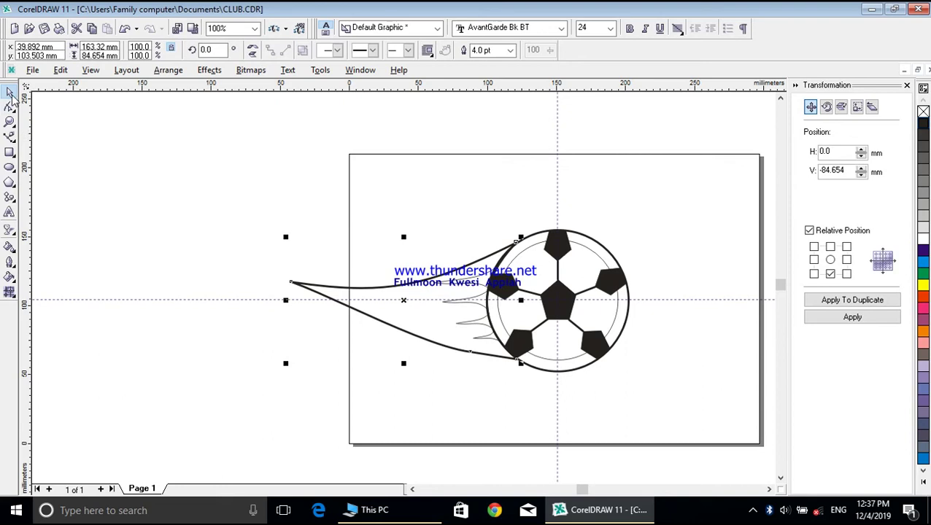
pyautogui.click(108, 167)
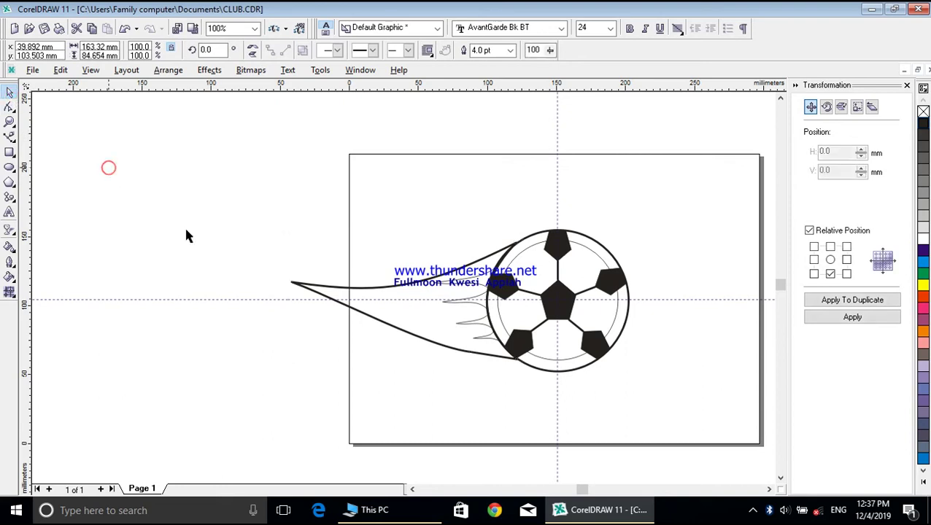
# Step: Group the four small flame spikes along the ball's edge and fill the group with black
pyautogui.click(483, 289)
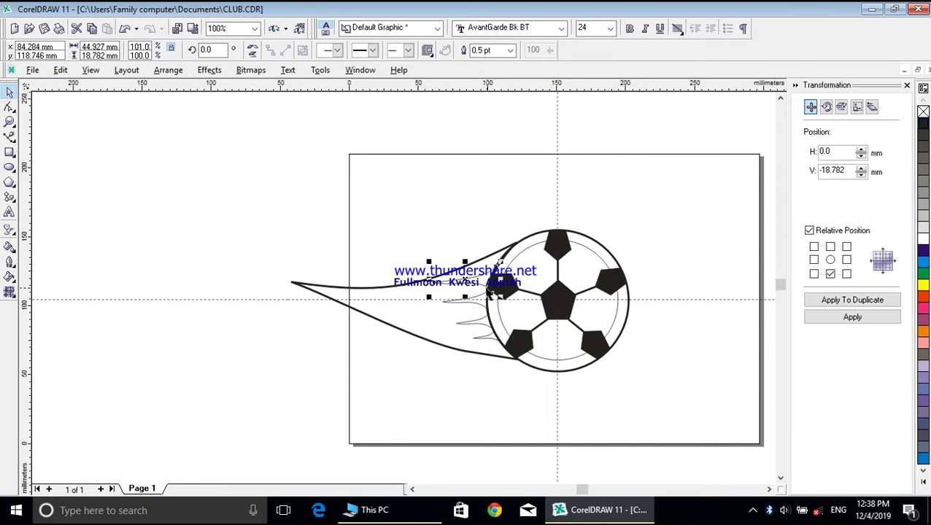
pyautogui.moveTo(480, 308); pyautogui.dragTo(496, 346)
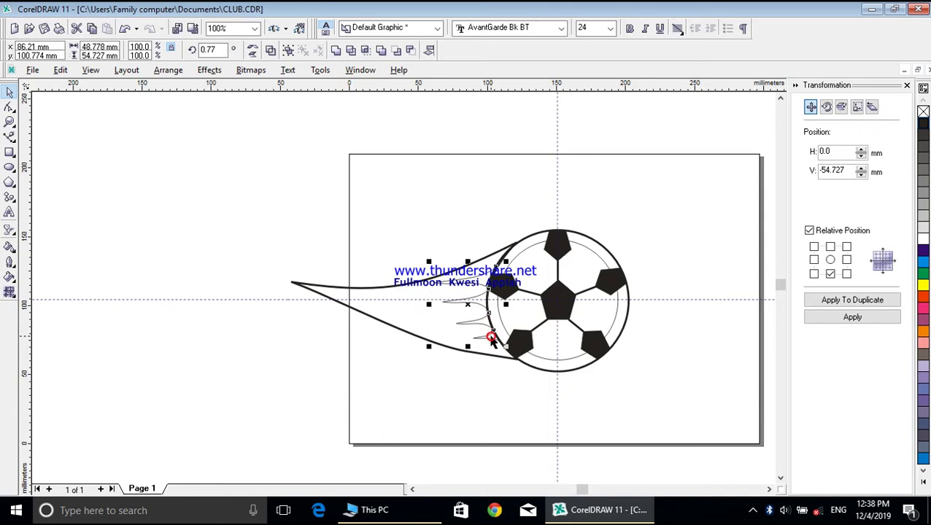
pyautogui.click(288, 51)
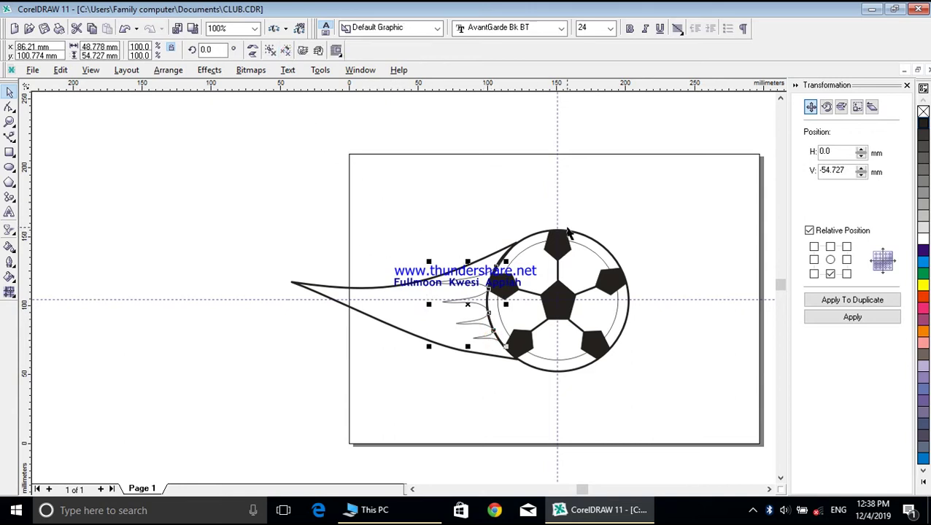
pyautogui.click(923, 125)
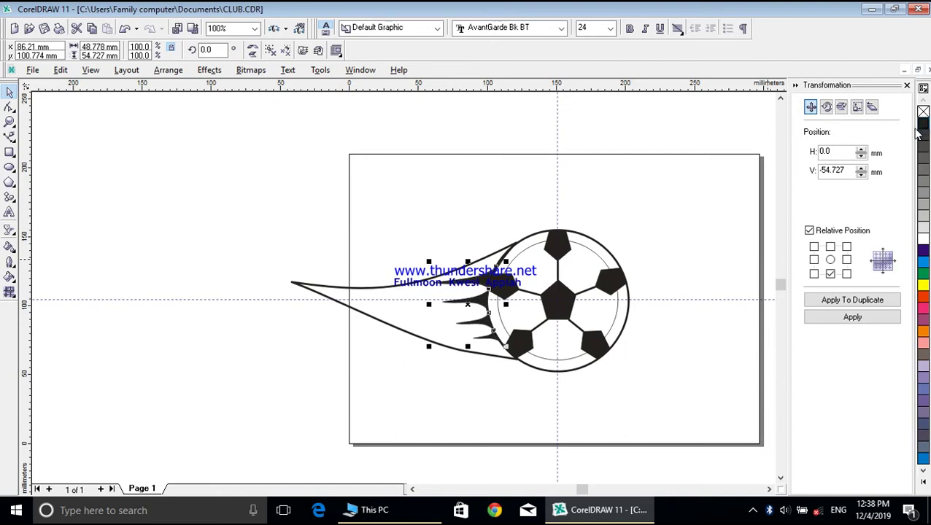
pyautogui.click(9, 92)
pyautogui.click(276, 239)
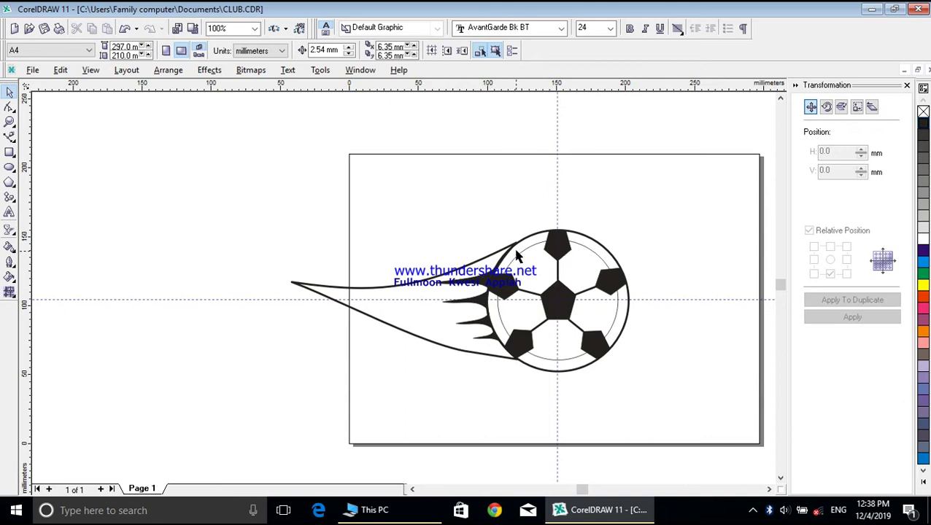
# Step: Give the grouped flame spikes a 1.0 pt outline with rounded corners and line caps, behind fill and scaled with image
pyautogui.scroll(1, 515, 250)
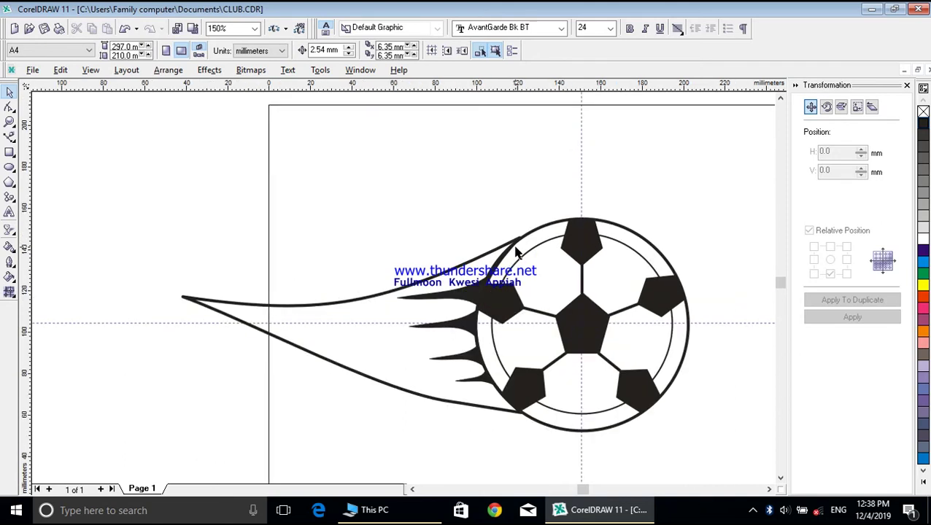
pyautogui.scroll(1, 515, 250)
pyautogui.scroll(1, 516, 250)
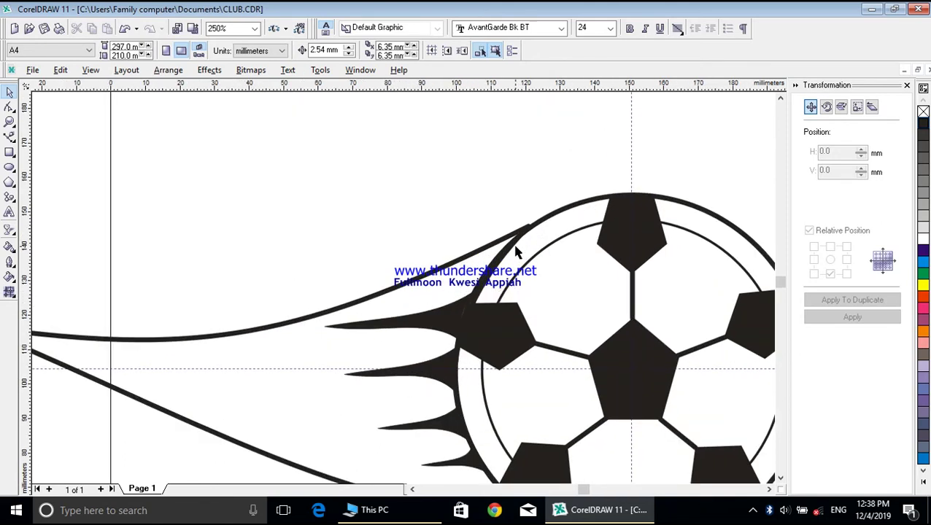
pyautogui.scroll(1, 516, 251)
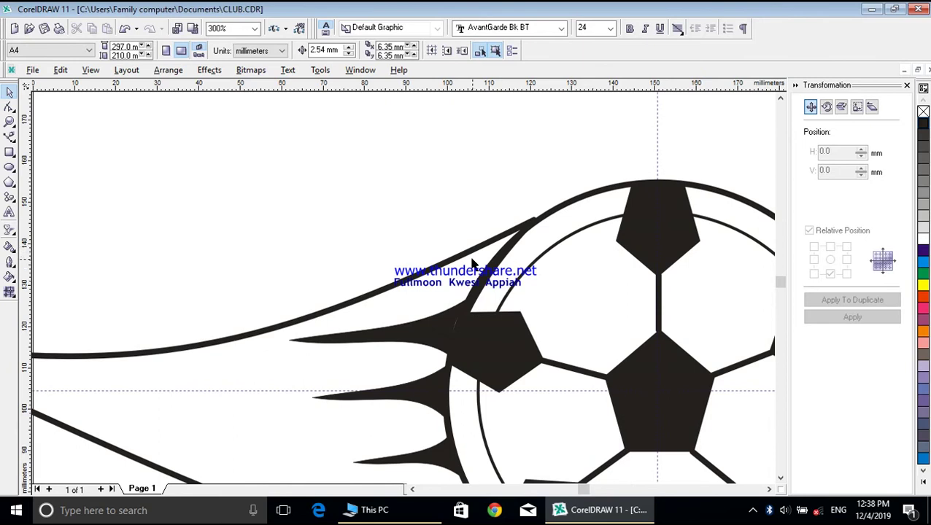
pyautogui.click(448, 332)
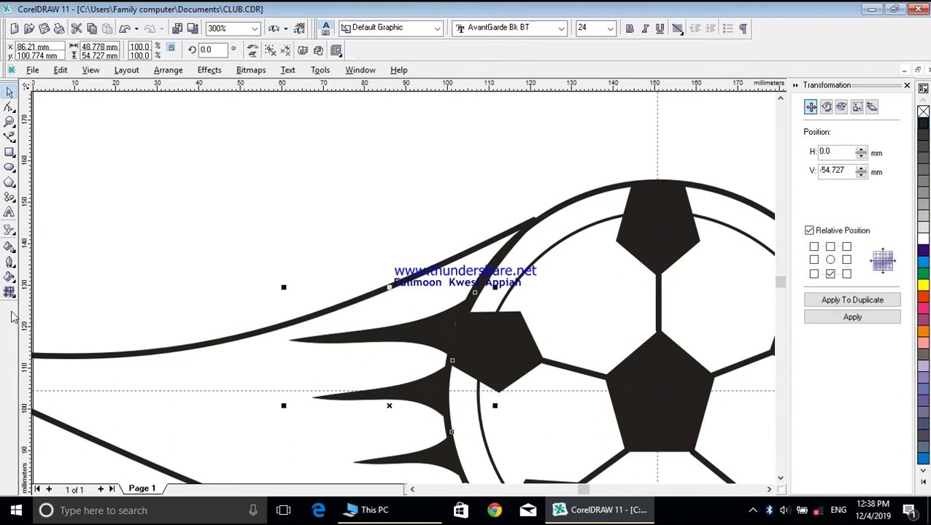
pyautogui.click(10, 264)
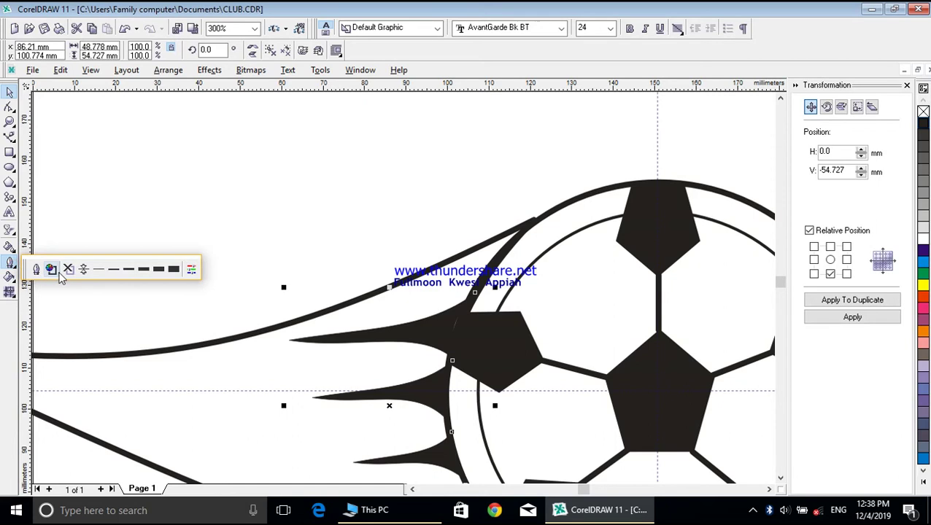
pyautogui.click(36, 275)
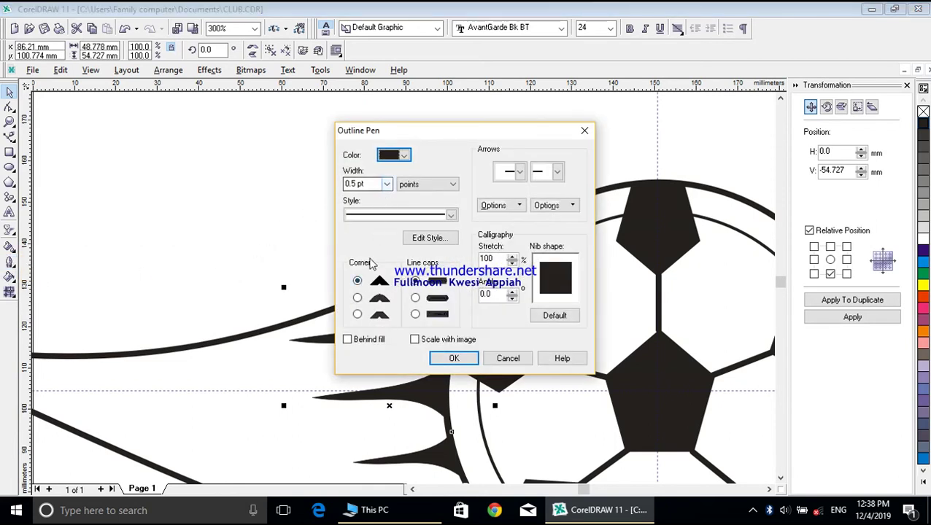
pyautogui.click(357, 298)
pyautogui.click(415, 298)
pyautogui.click(413, 339)
pyautogui.click(347, 340)
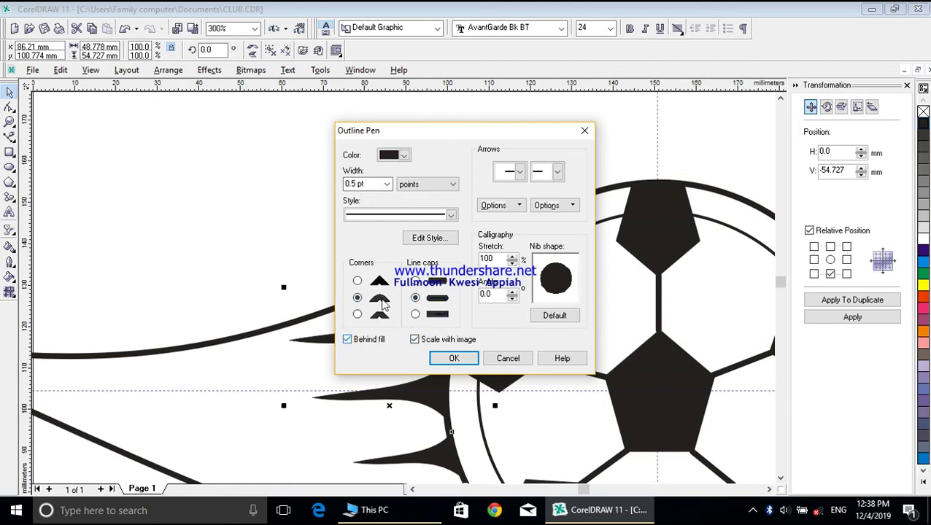
pyautogui.click(386, 184)
pyautogui.click(367, 224)
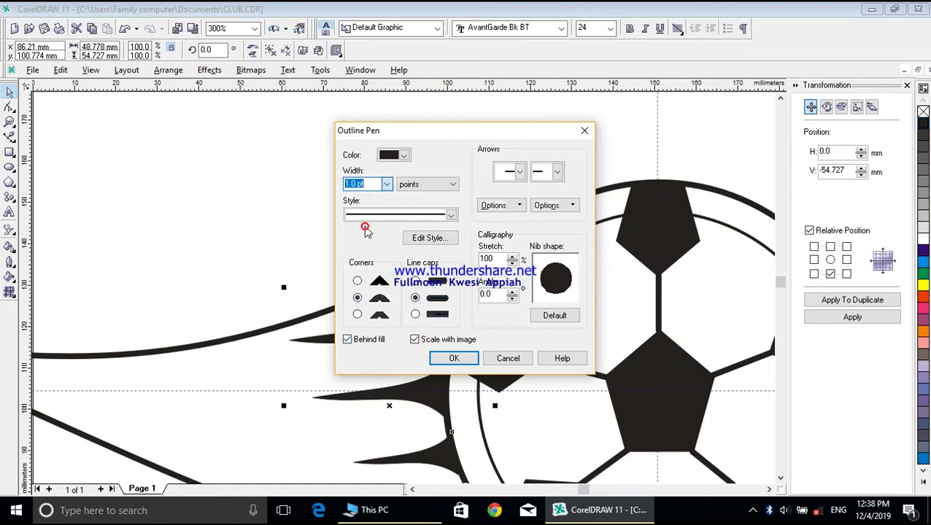
pyautogui.click(447, 359)
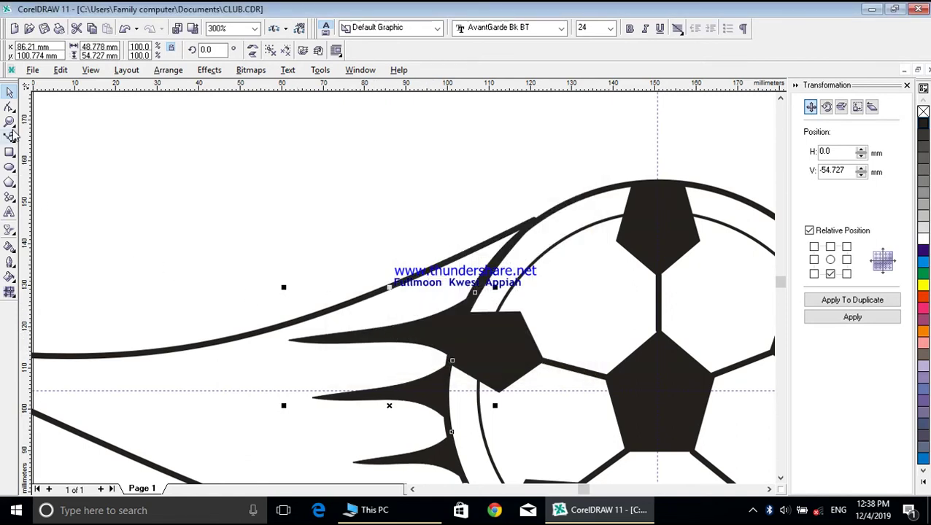
pyautogui.click(196, 365)
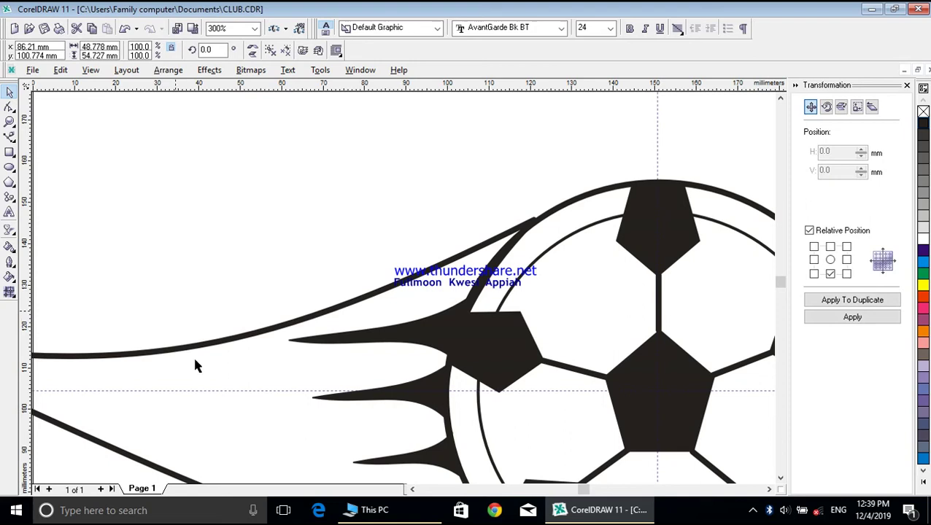
# Step: Move the tail shape's upper end node slightly down onto the ball's outer circle with the Shape tool
pyautogui.click(196, 348)
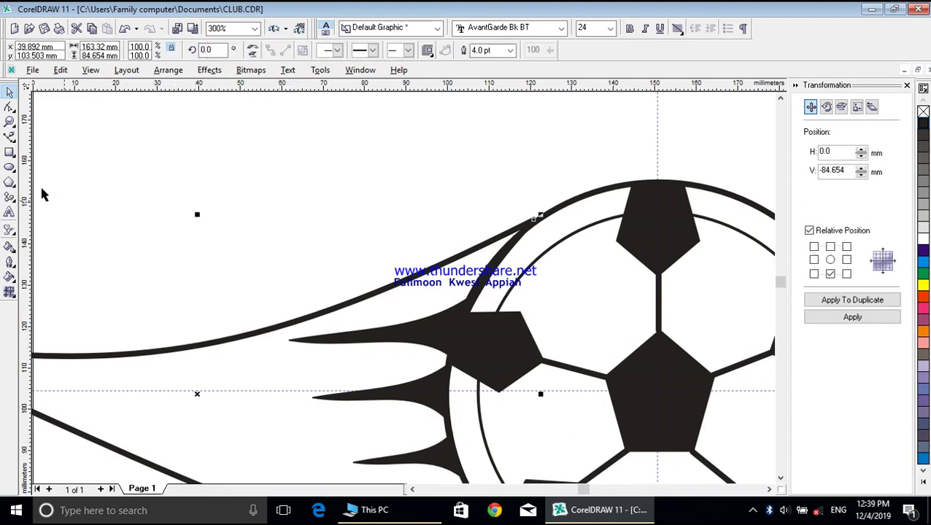
pyautogui.click(9, 107)
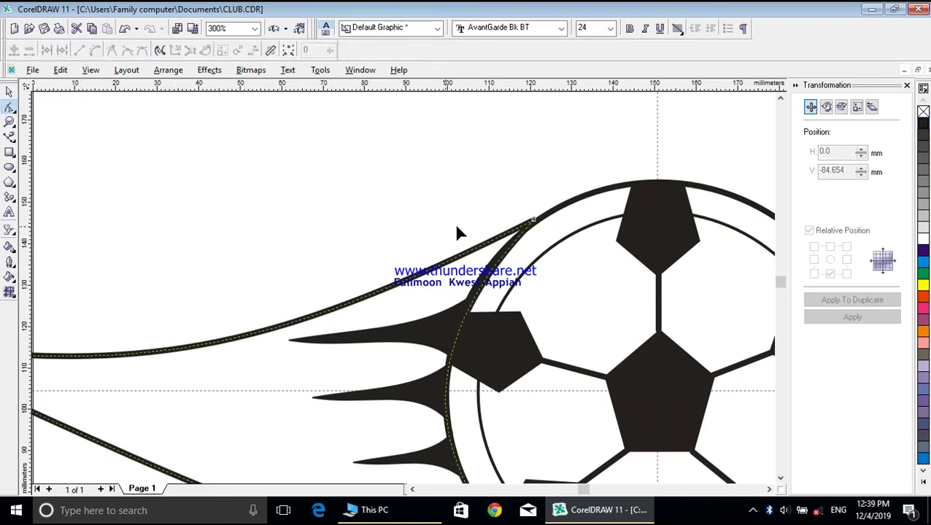
pyautogui.click(536, 221)
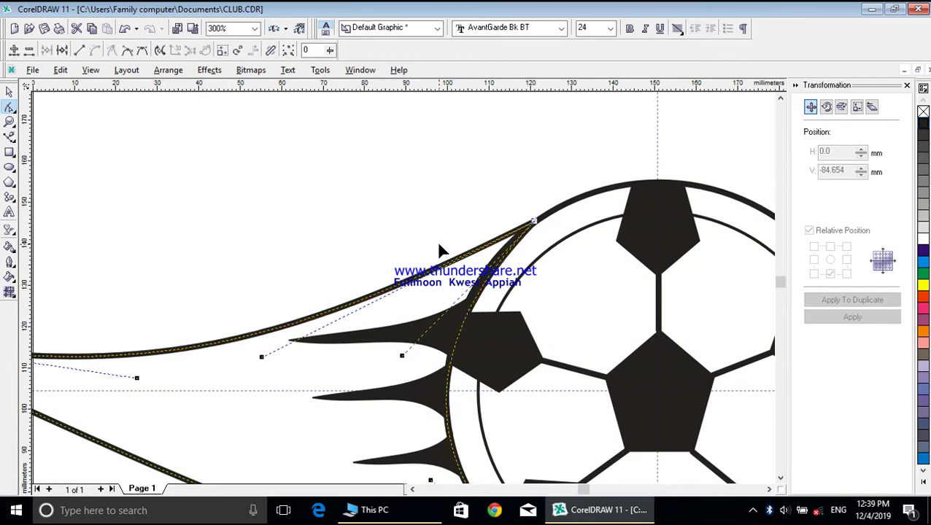
pyautogui.click(9, 92)
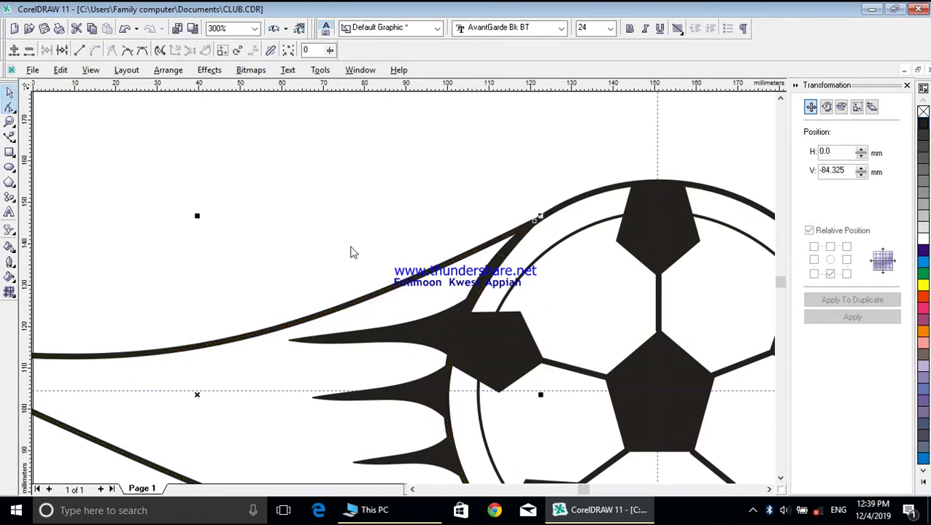
# Step: Adjust the curve handle at the tail's upper end node so its inner edge follows the ball's outline more closely
pyautogui.scroll(-1, 349, 254)
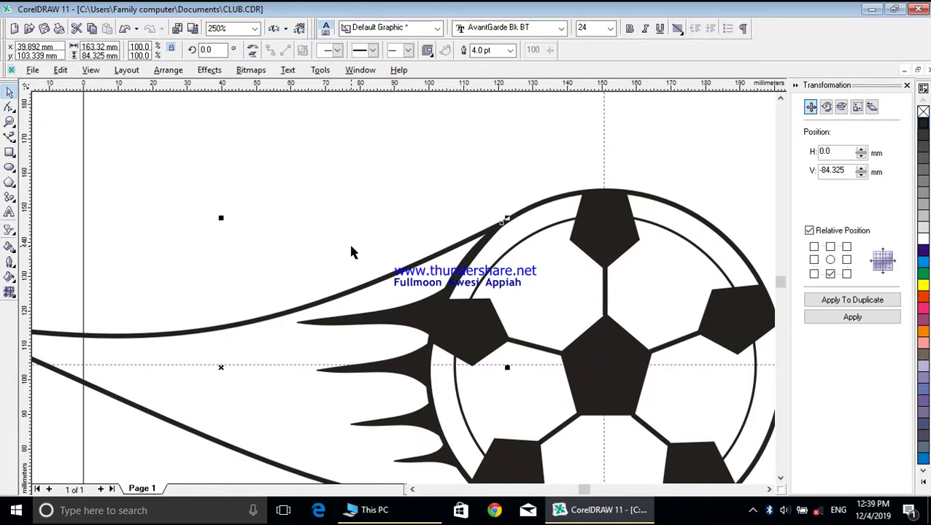
pyautogui.scroll(-1, 355, 251)
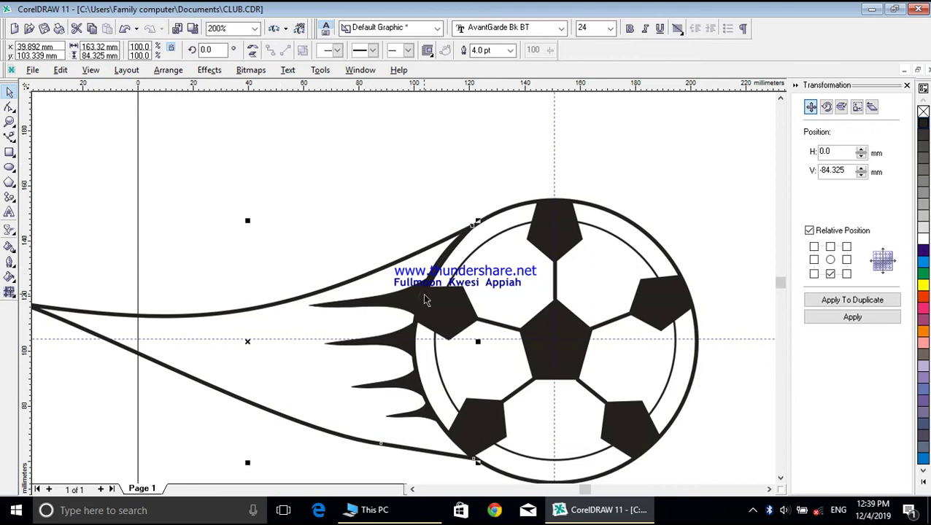
pyautogui.scroll(2, 427, 300)
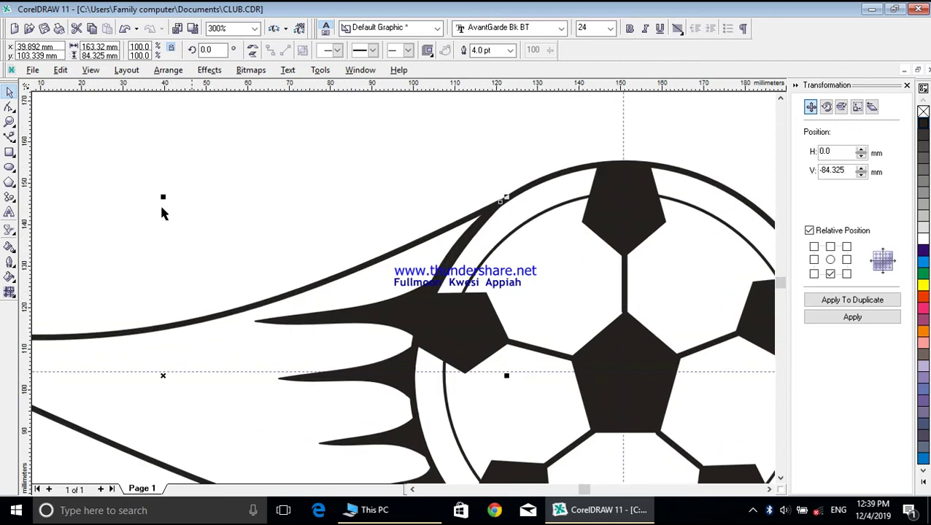
pyautogui.click(9, 108)
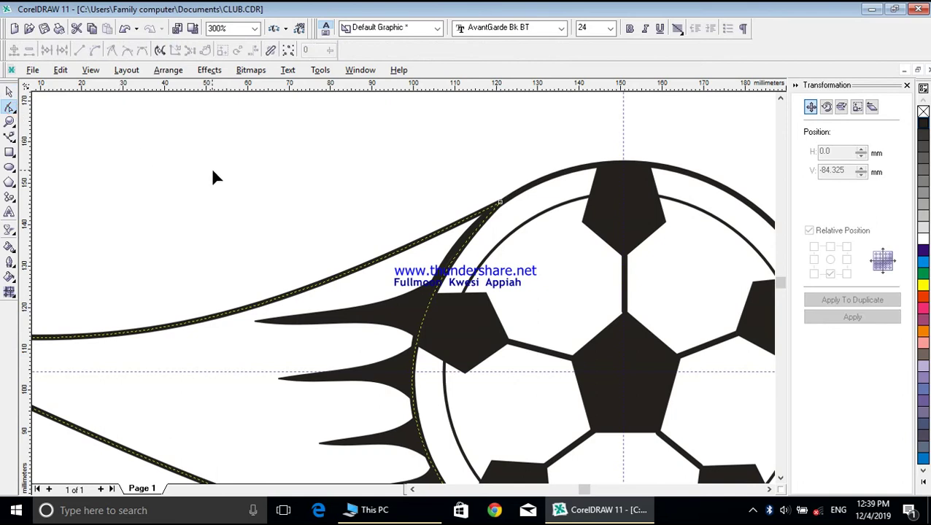
pyautogui.click(500, 204)
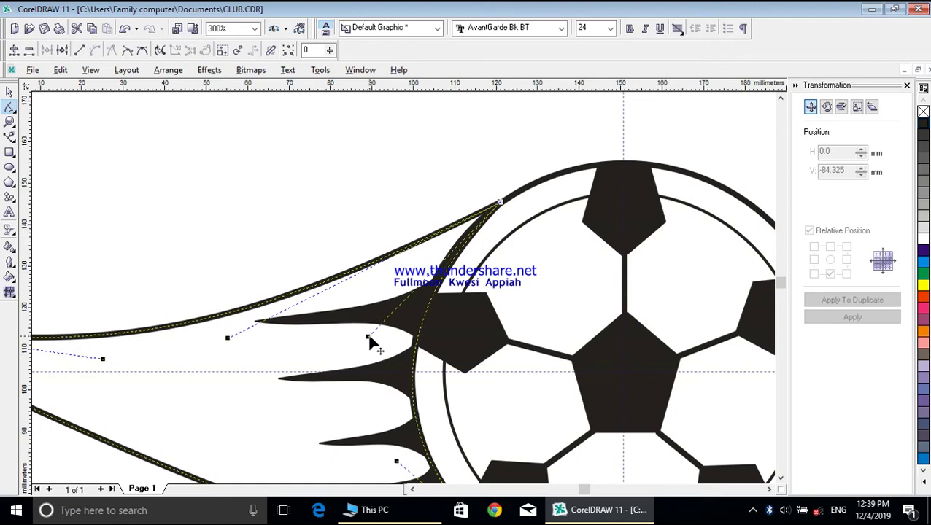
pyautogui.moveTo(369, 338); pyautogui.dragTo(365, 334)
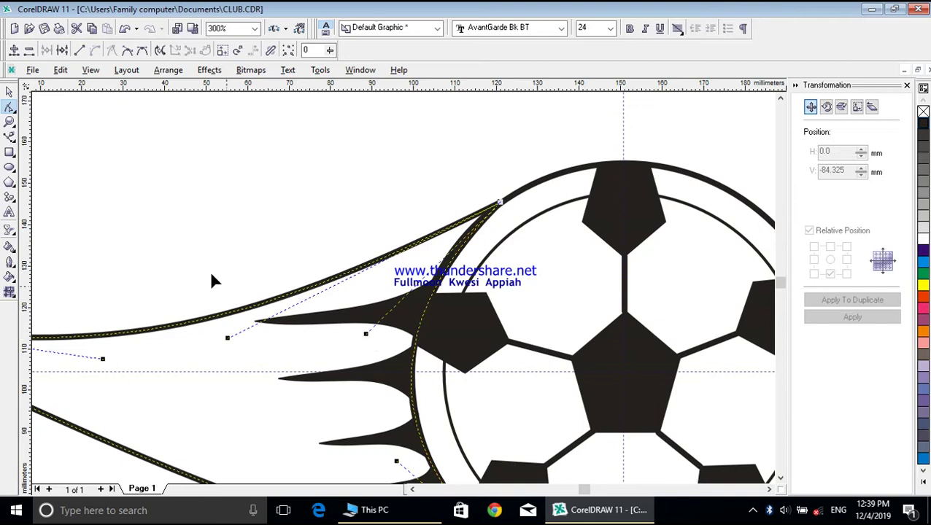
pyautogui.click(9, 92)
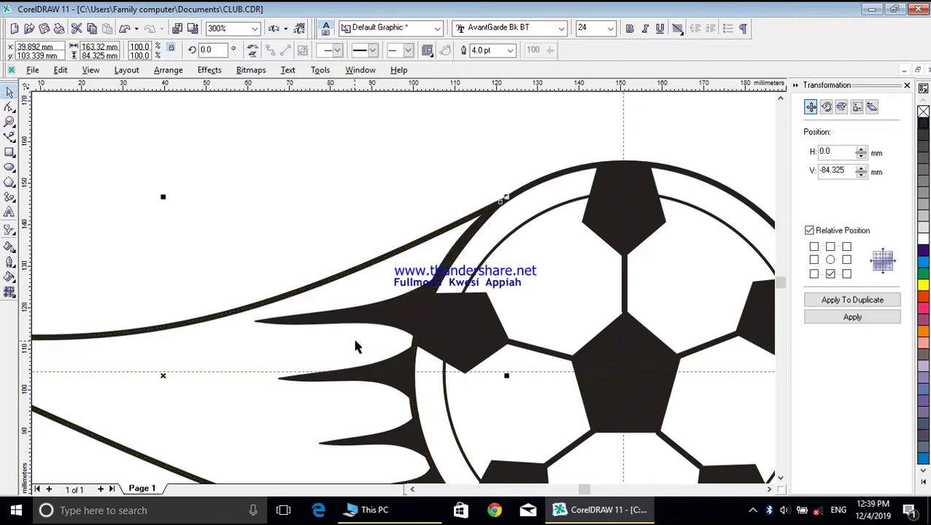
pyautogui.scroll(-1, 372, 306)
pyautogui.scroll(-2, 371, 304)
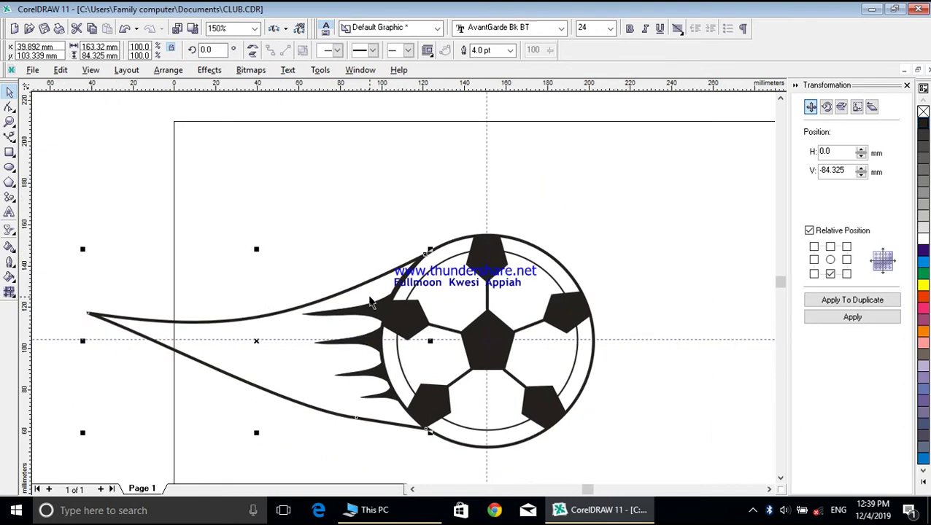
# Step: Group the ball, flame spikes and tail into one object and scale the group down to about 140 × 59 mm
pyautogui.scroll(-1, 370, 304)
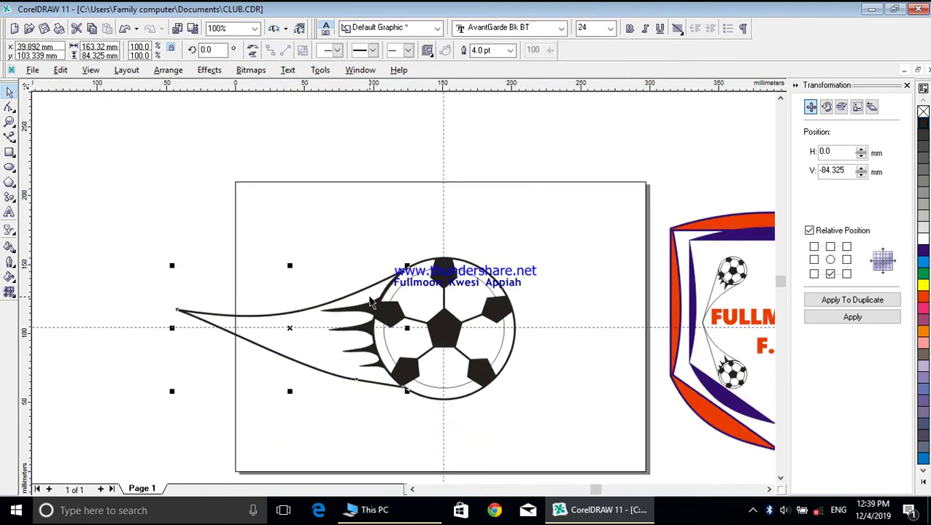
pyautogui.scroll(-1, 371, 304)
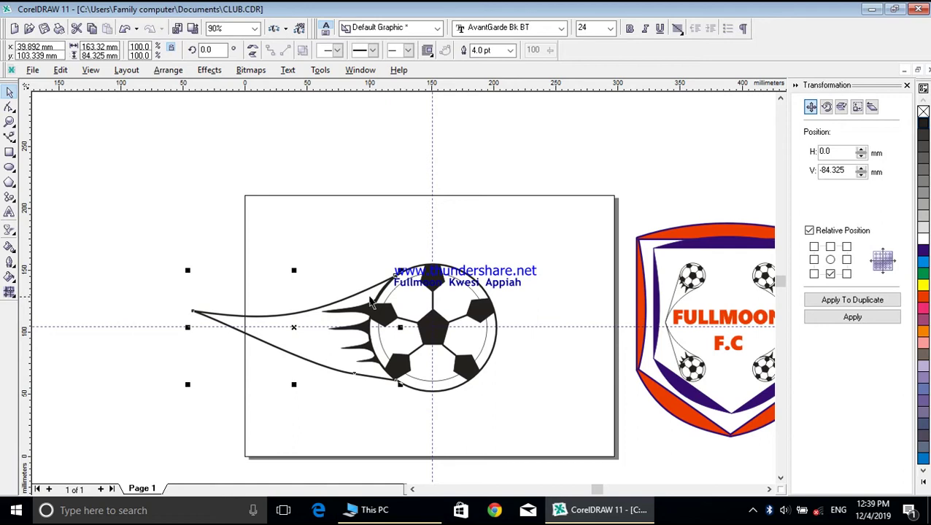
pyautogui.scroll(-1, 370, 302)
pyautogui.scroll(-1, 370, 302)
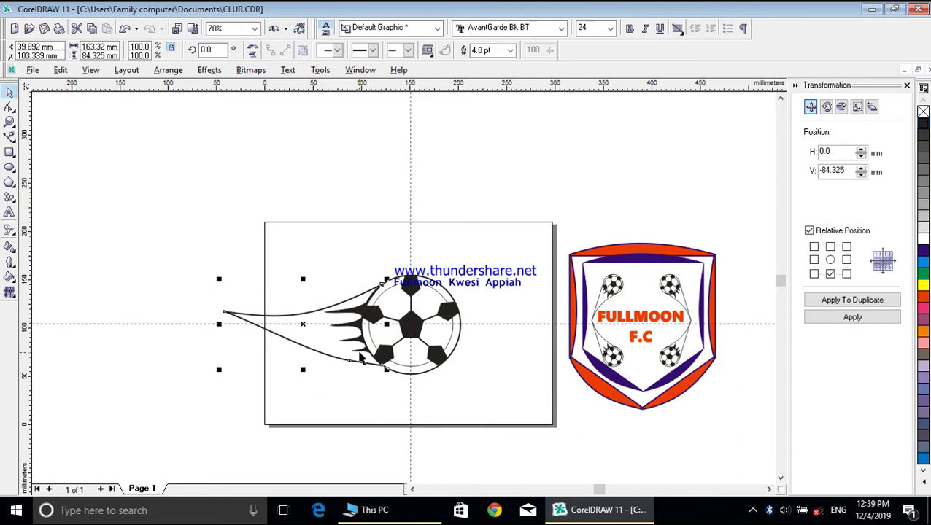
pyautogui.scroll(5, 359, 368)
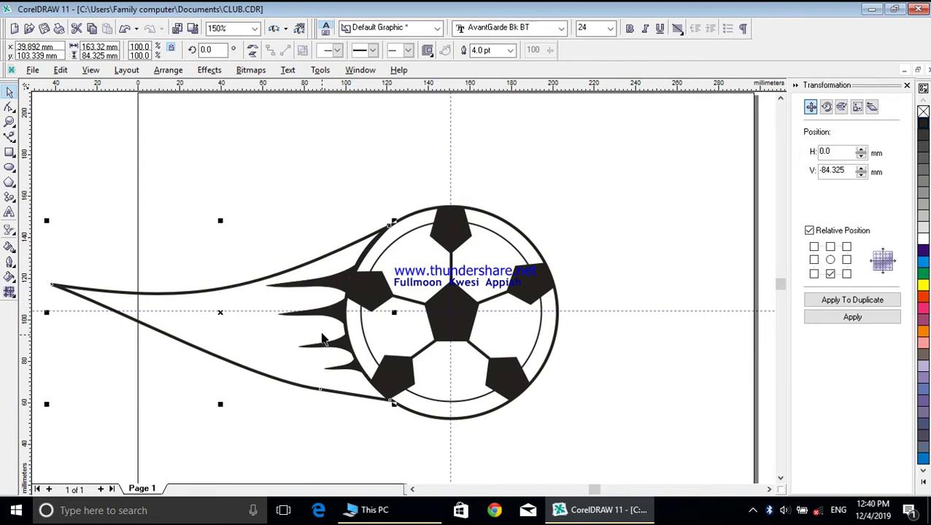
pyautogui.scroll(-2, 331, 313)
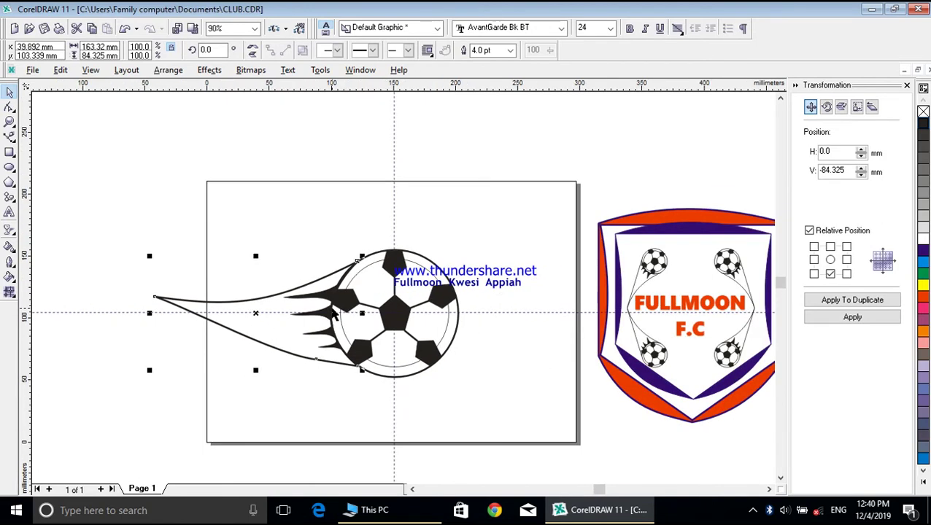
pyautogui.scroll(-2, 332, 313)
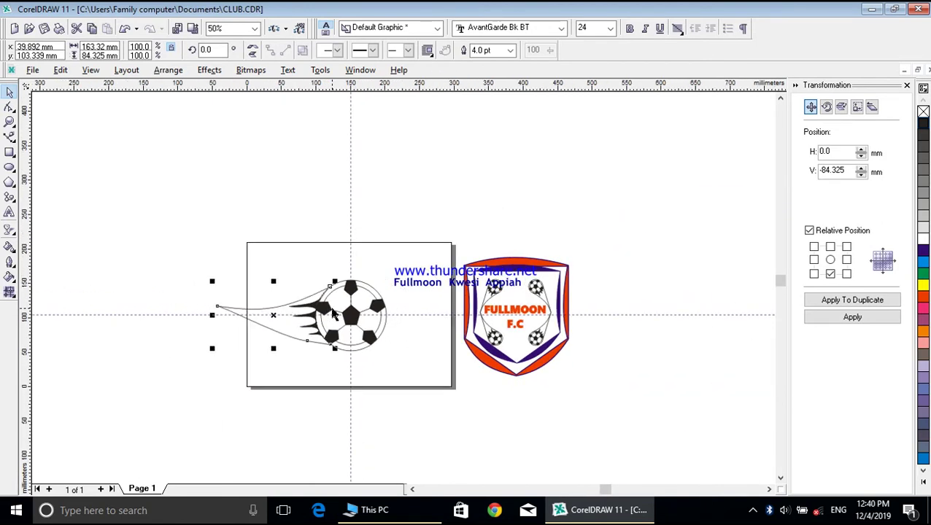
pyautogui.click(152, 206)
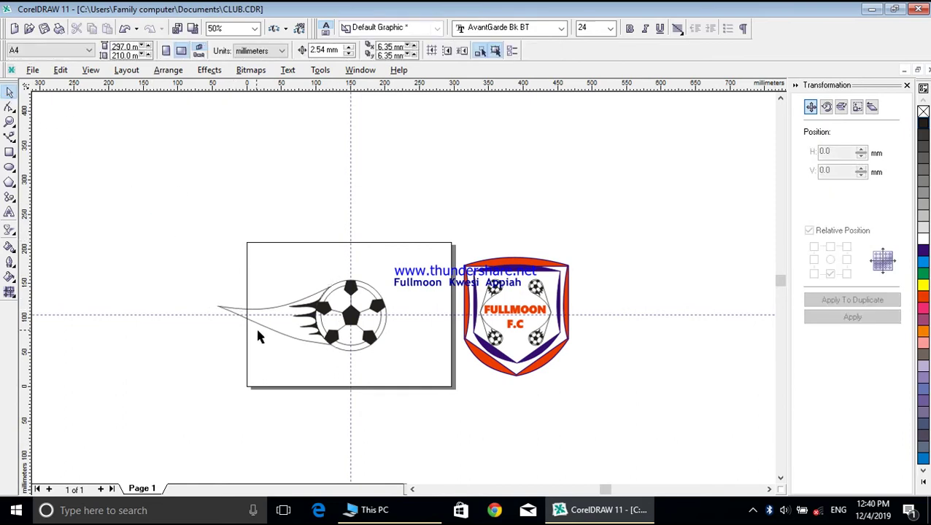
pyautogui.moveTo(185, 266)
pyautogui.mouseDown()
pyautogui.moveTo(394, 395)
pyautogui.moveTo(412, 394)
pyautogui.mouseUp()
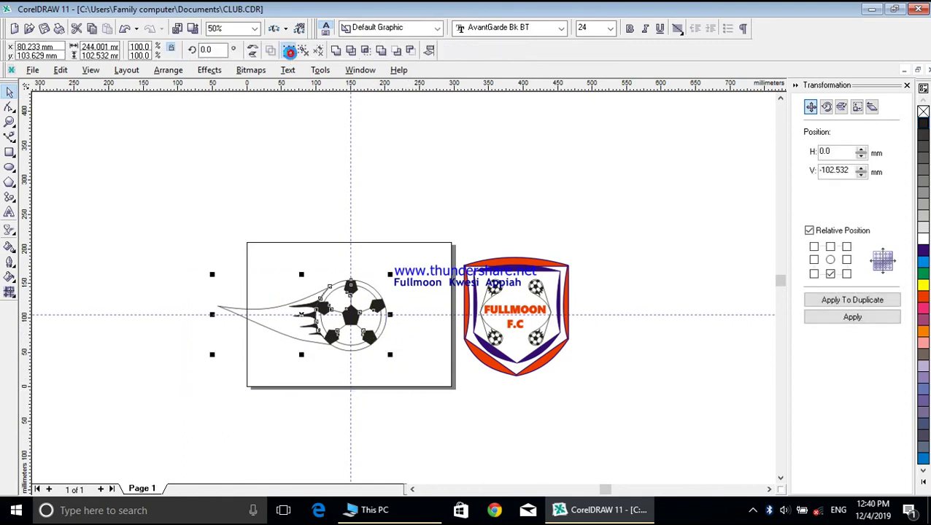
pyautogui.click(290, 50)
pyautogui.click(393, 356)
pyautogui.moveTo(392, 356); pyautogui.dragTo(324, 328)
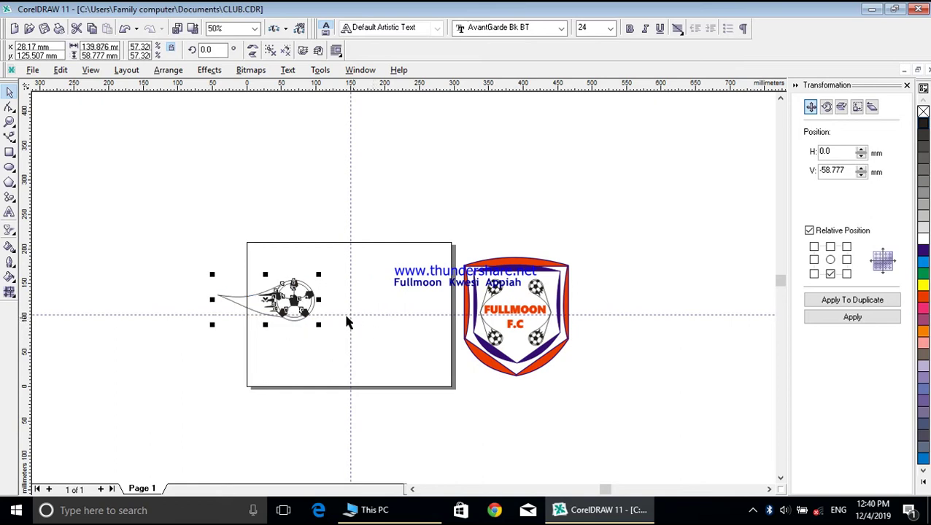
# Step: Move the grouped flaming ball off the page to the empty area above the finished shield logo
pyautogui.click(292, 312)
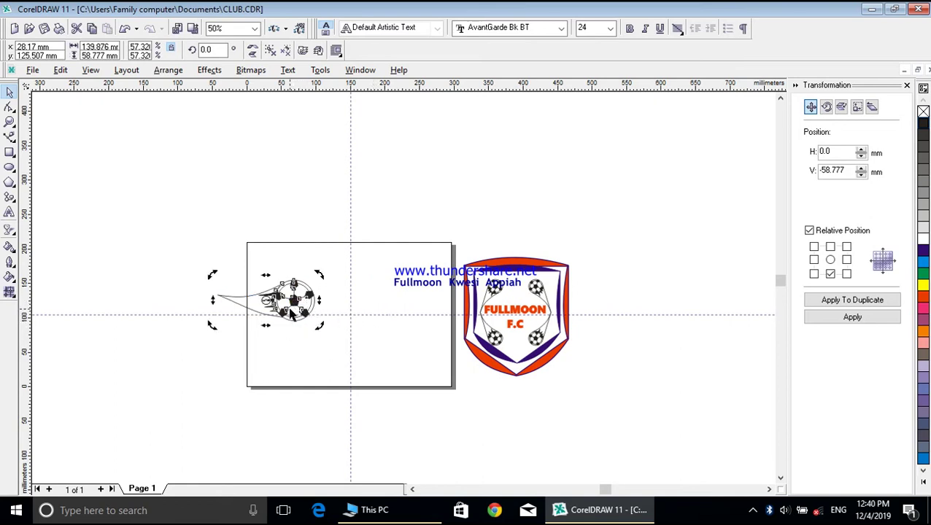
pyautogui.click(291, 312)
pyautogui.press('Escape')
pyautogui.moveTo(272, 299); pyautogui.dragTo(401, 269)
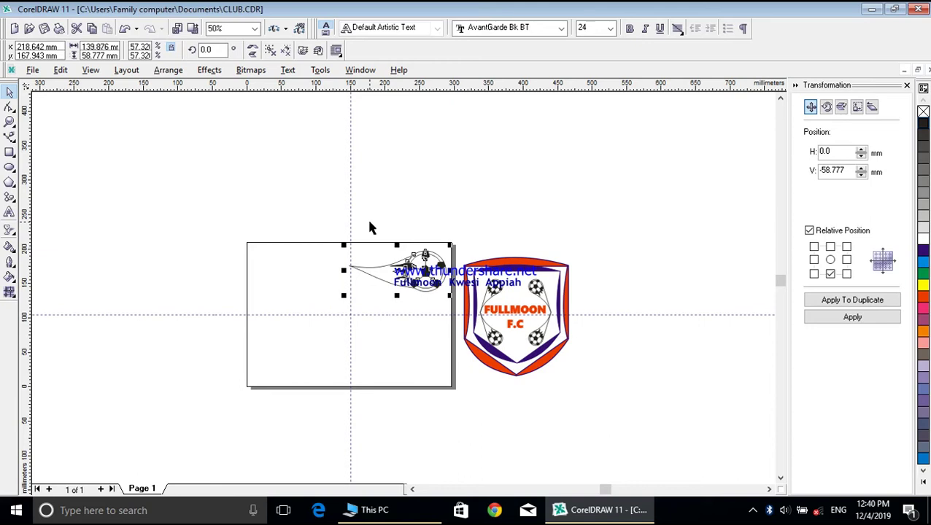
pyautogui.scroll(3, 366, 312)
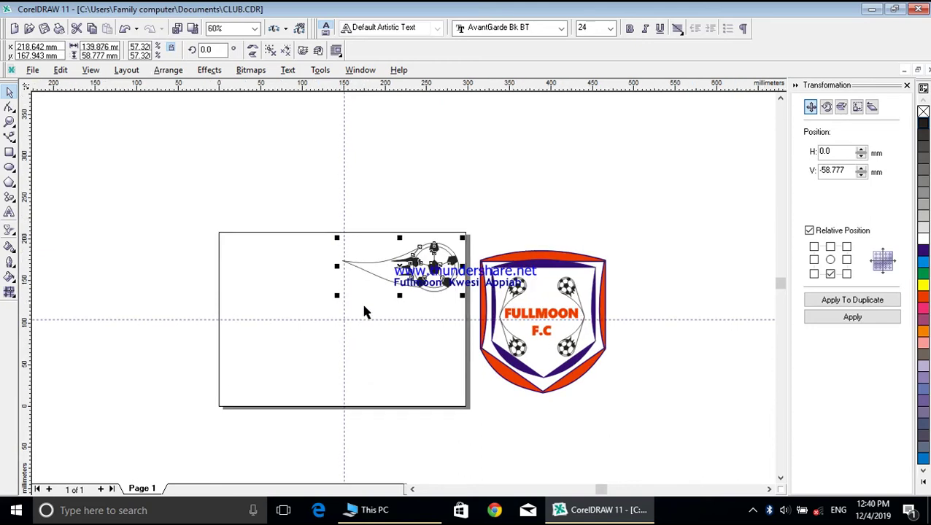
pyautogui.scroll(1, 366, 312)
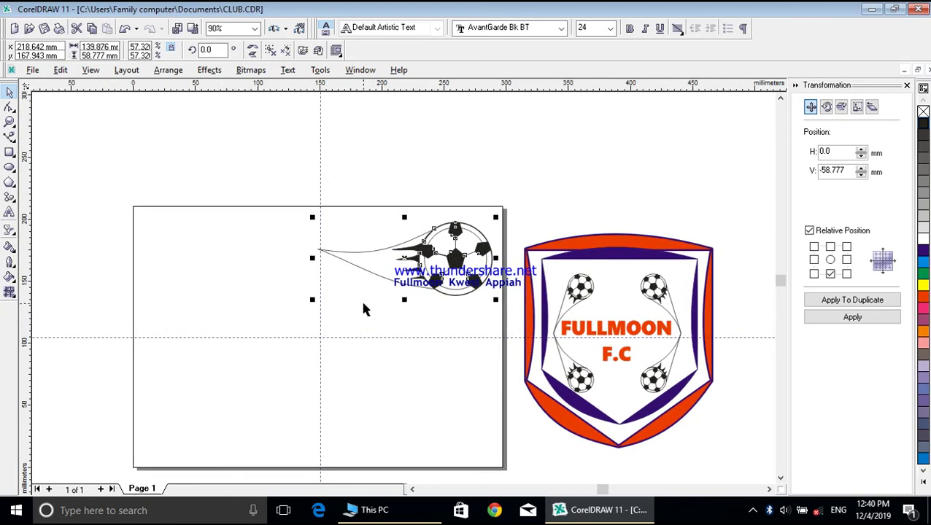
pyautogui.click(245, 180)
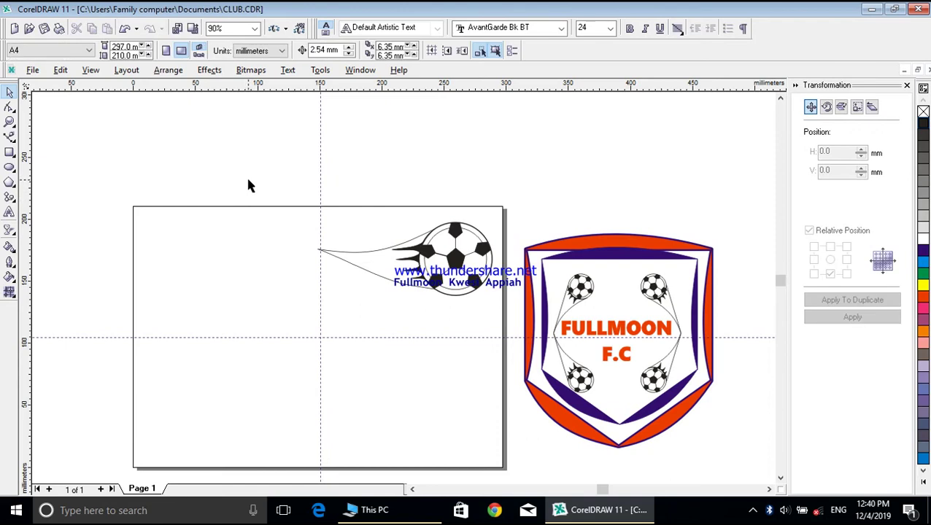
pyautogui.click(436, 267)
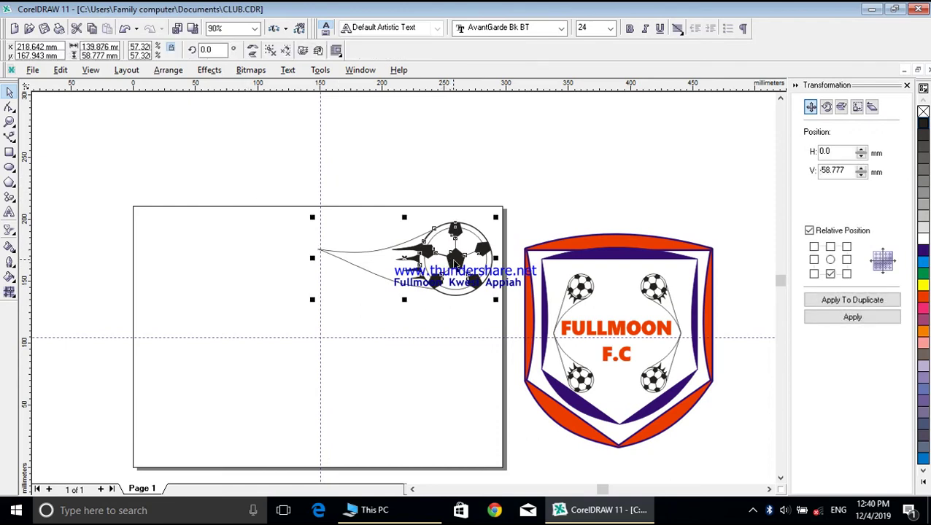
pyautogui.moveTo(401, 258); pyautogui.dragTo(575, 165)
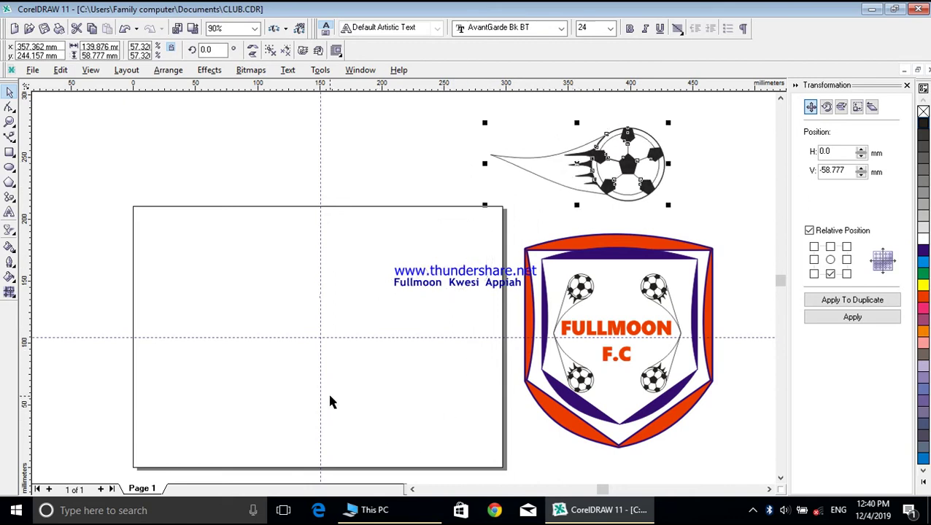
# Step: Draw a shield-shaped flowchart shape about 129 × 158 mm with its point down, centred on the crossing of the two guidelines
pyautogui.click(9, 200)
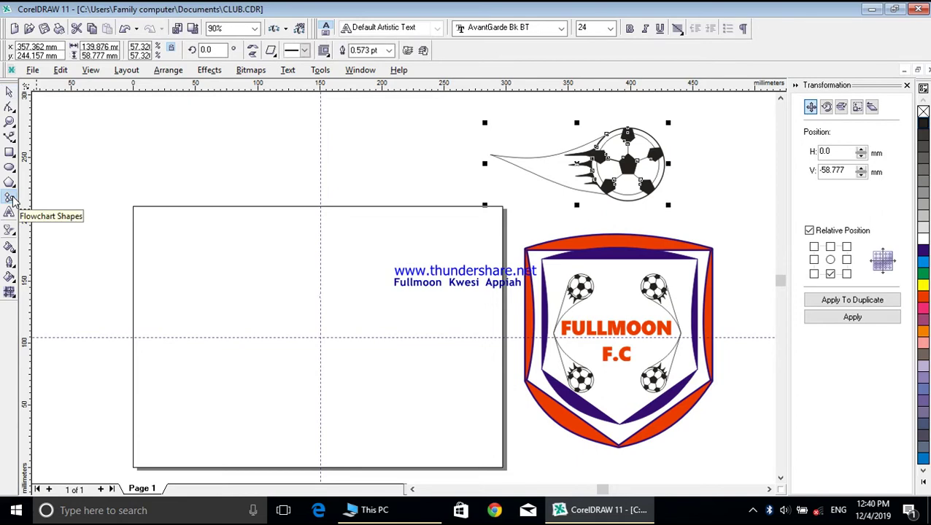
pyautogui.click(271, 50)
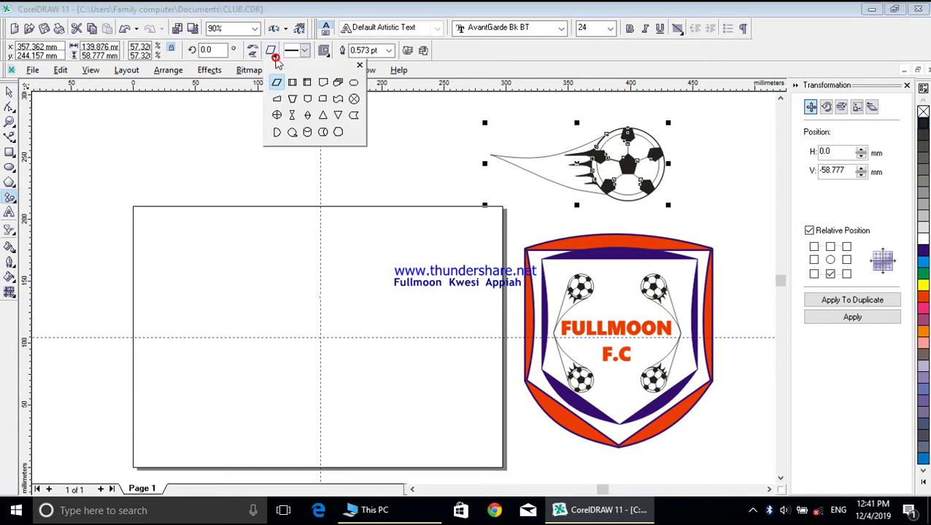
pyautogui.click(307, 99)
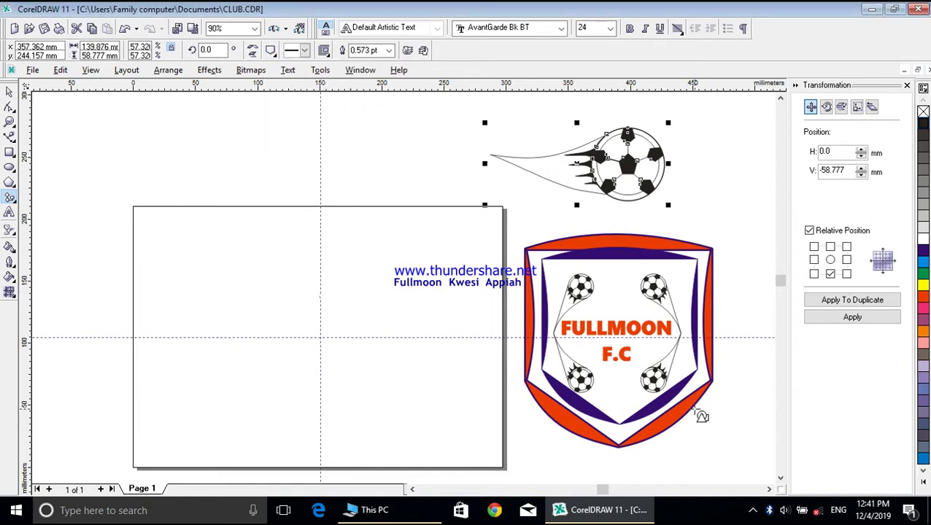
pyautogui.click(779, 478)
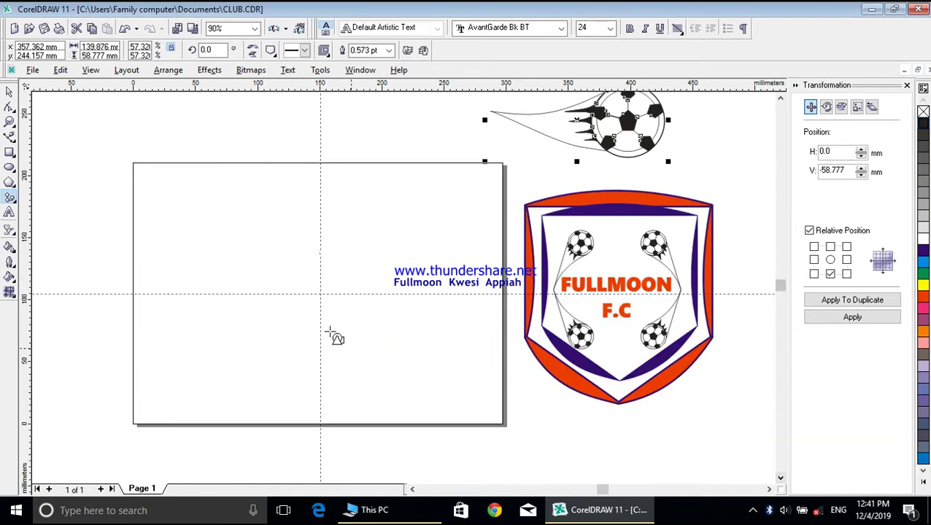
pyautogui.moveTo(255, 197)
pyautogui.mouseDown()
pyautogui.moveTo(348, 284)
pyautogui.moveTo(377, 356)
pyautogui.moveTo(417, 396)
pyautogui.mouseUp()
pyautogui.click(9, 93)
pyautogui.moveTo(335, 293); pyautogui.dragTo(319, 294)
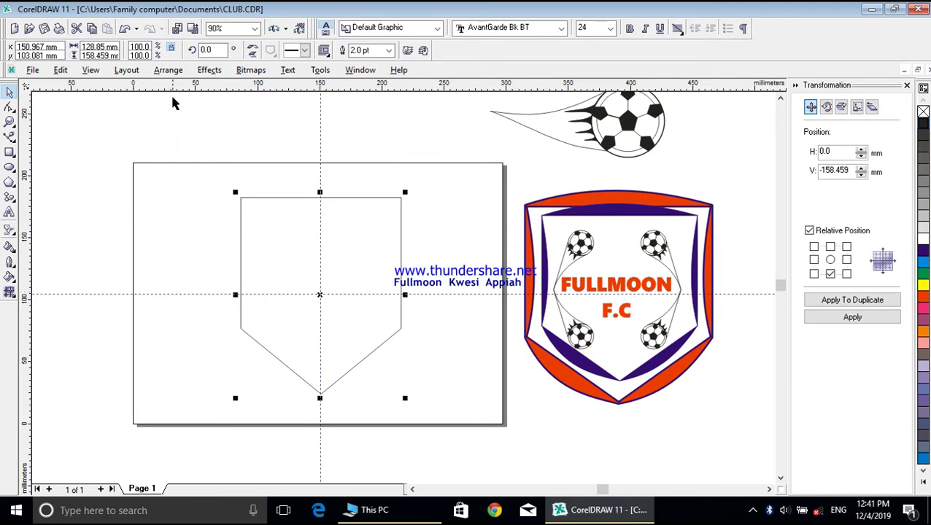
# Step: Convert the outline of the new shield shape to an object
pyautogui.click(64, 70)
pyautogui.moveTo(76, 74)
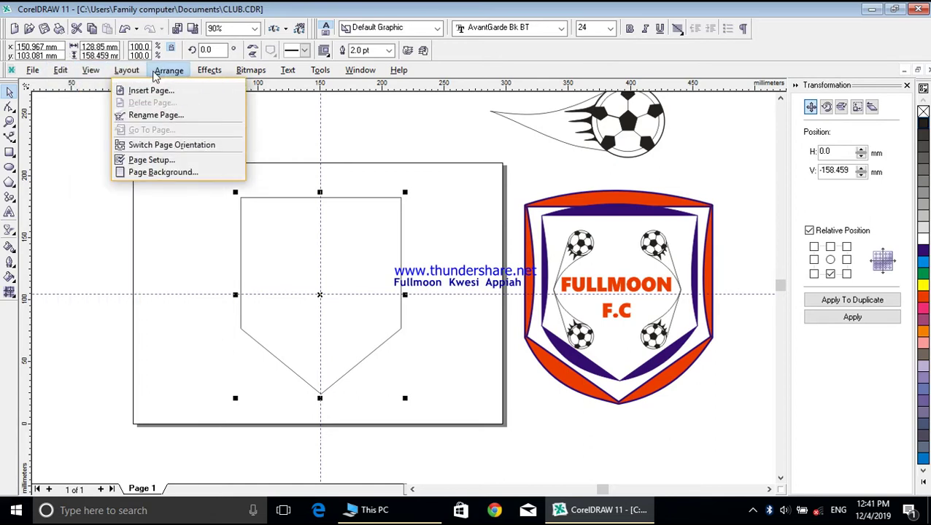
pyautogui.moveTo(157, 76)
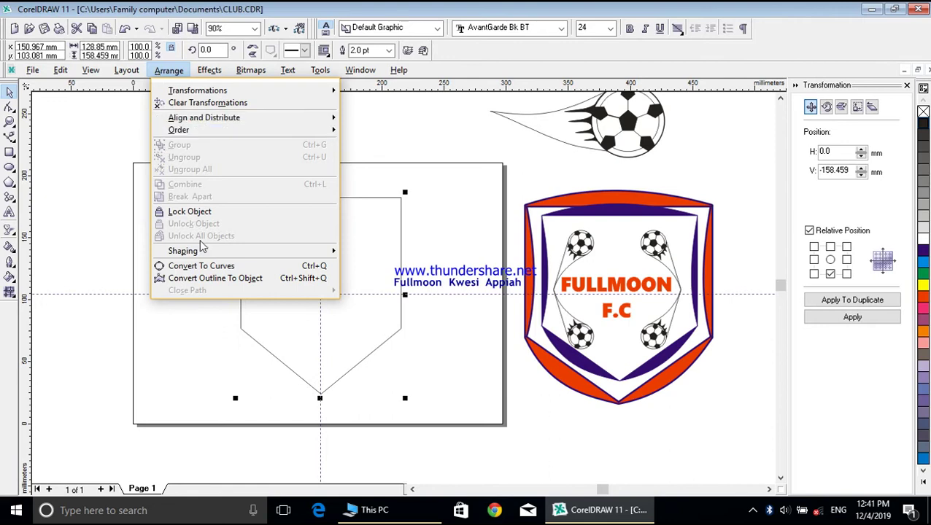
pyautogui.click(216, 280)
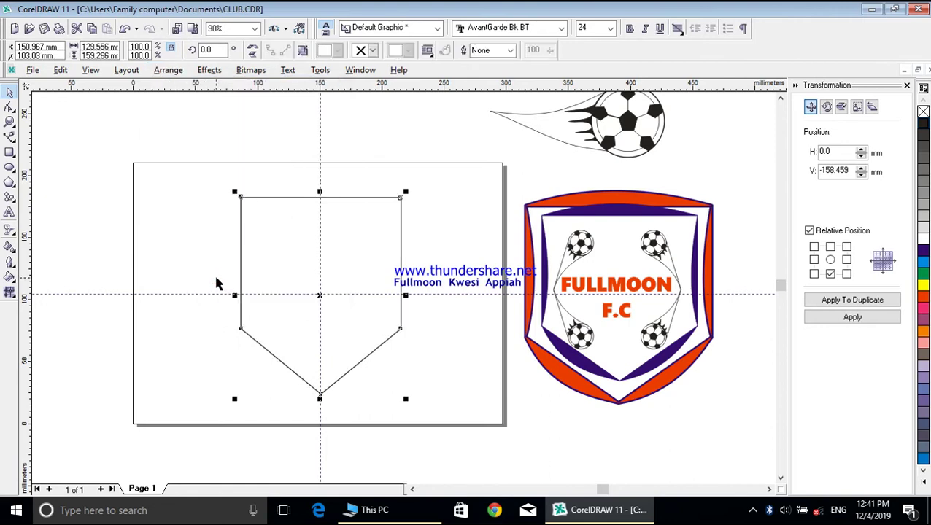
# Step: Convert the shield's straight left side to a curve with the Shape tool and bow its inner edge inward
pyautogui.click(9, 106)
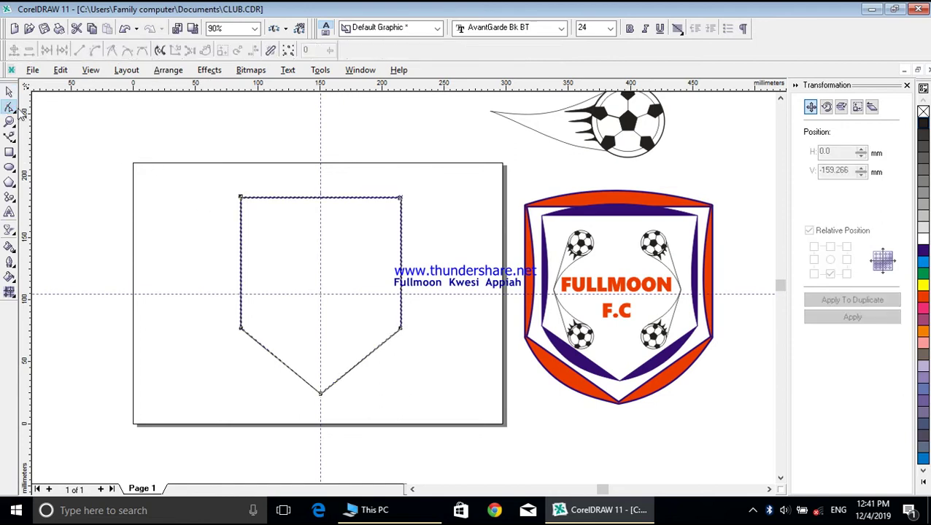
pyautogui.click(240, 263)
pyautogui.click(95, 49)
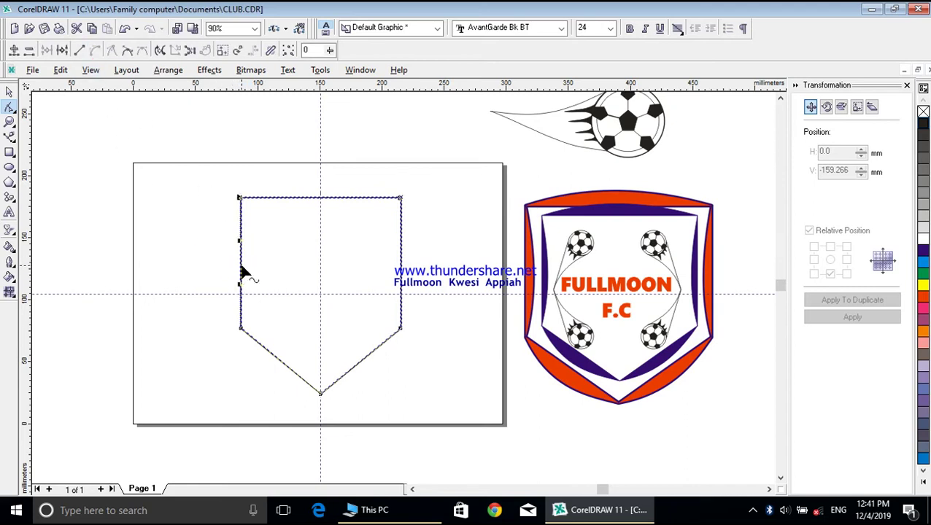
pyautogui.moveTo(241, 266); pyautogui.dragTo(259, 273)
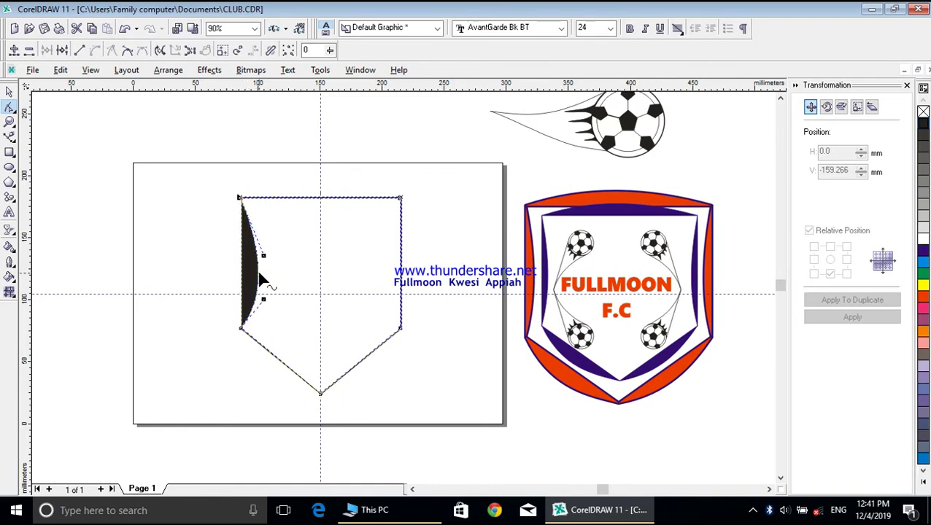
# Step: Convert the shield's right side to a curve, bow its inner edge inward and adjust both handles to mirror the left side
pyautogui.click(400, 272)
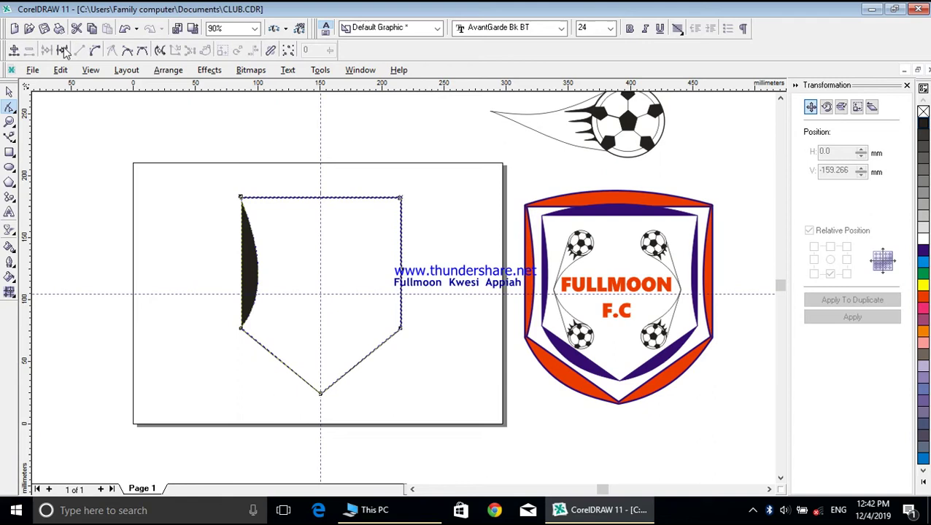
pyautogui.click(95, 51)
pyautogui.click(400, 272)
pyautogui.moveTo(399, 283); pyautogui.dragTo(390, 282)
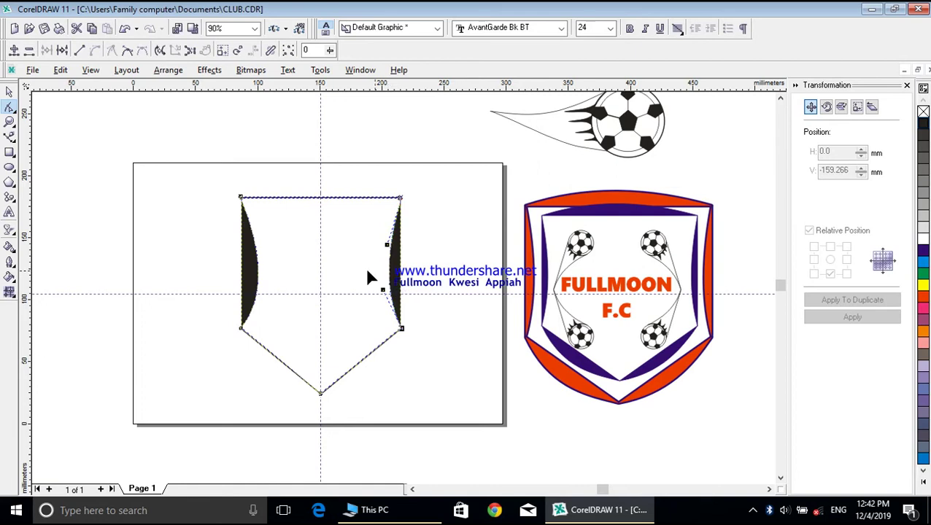
pyautogui.moveTo(386, 295); pyautogui.dragTo(377, 296)
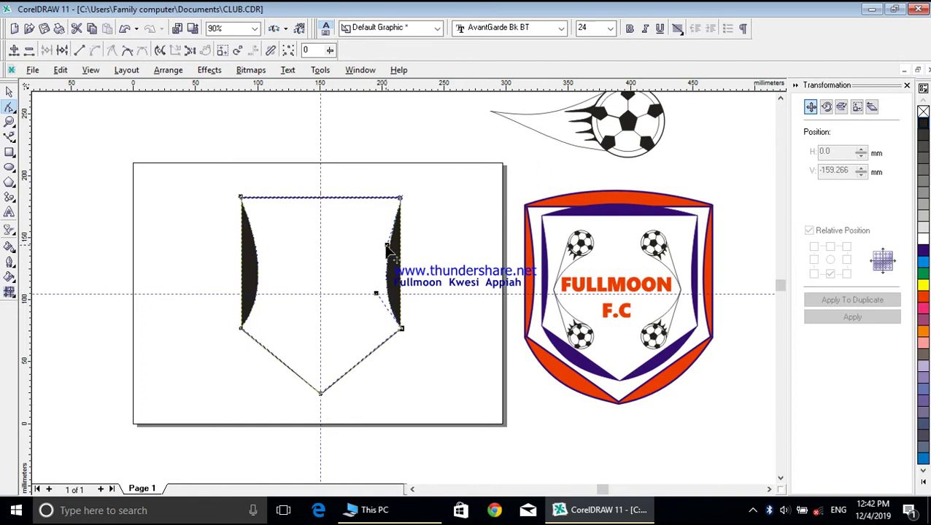
pyautogui.moveTo(387, 245); pyautogui.dragTo(381, 239)
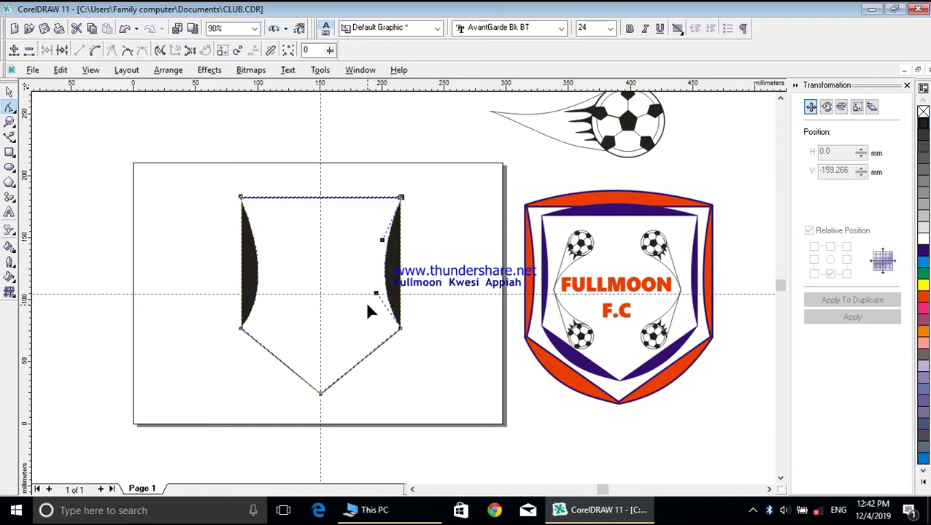
# Step: Convert the shield's top edge to a curve and bow it upward into a shallow arch centred on the vertical guideline
pyautogui.click(319, 198)
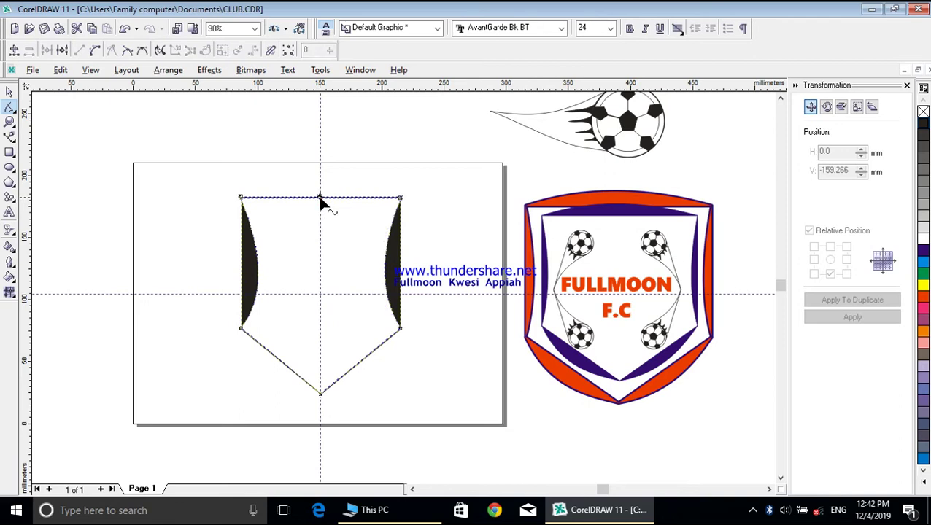
pyautogui.click(95, 49)
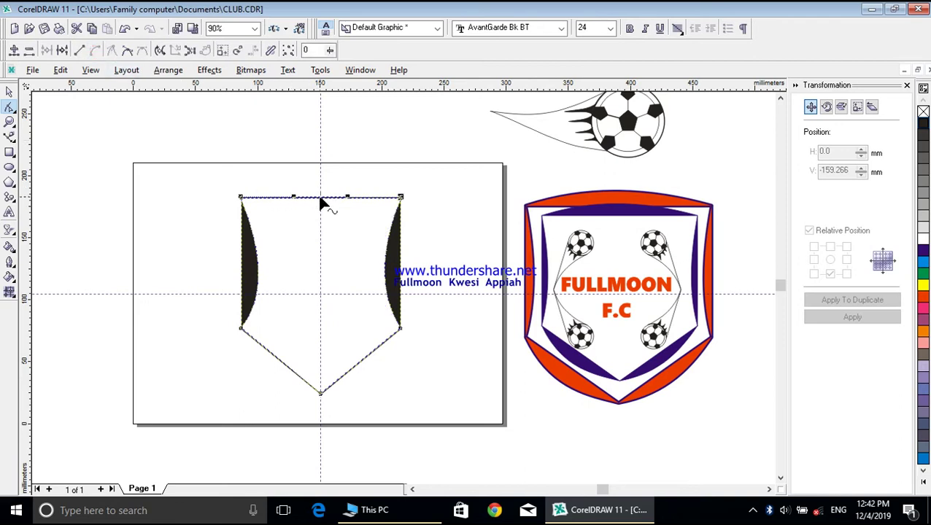
pyautogui.moveTo(320, 198); pyautogui.dragTo(320, 184)
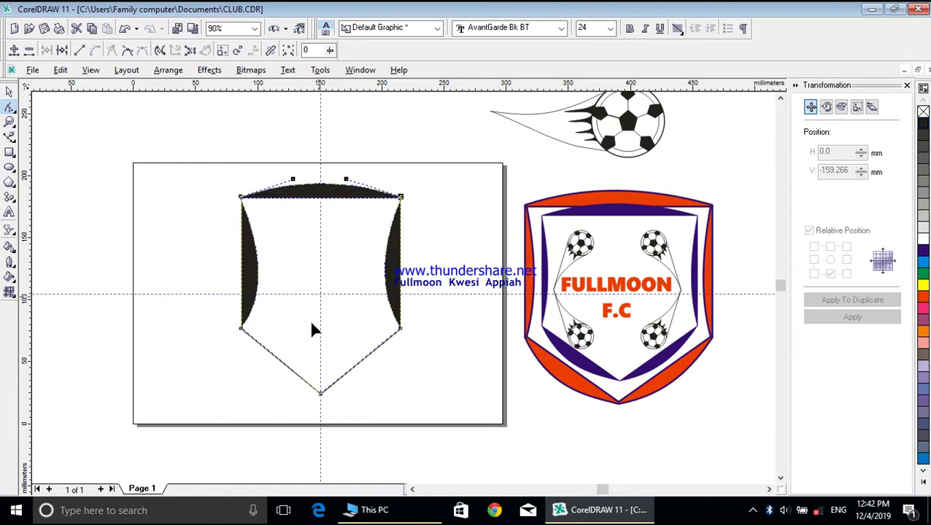
# Step: Convert the shield's two lower edges to curves and bow them symmetrically outward from the bottom point
pyautogui.click(275, 357)
pyautogui.click(94, 51)
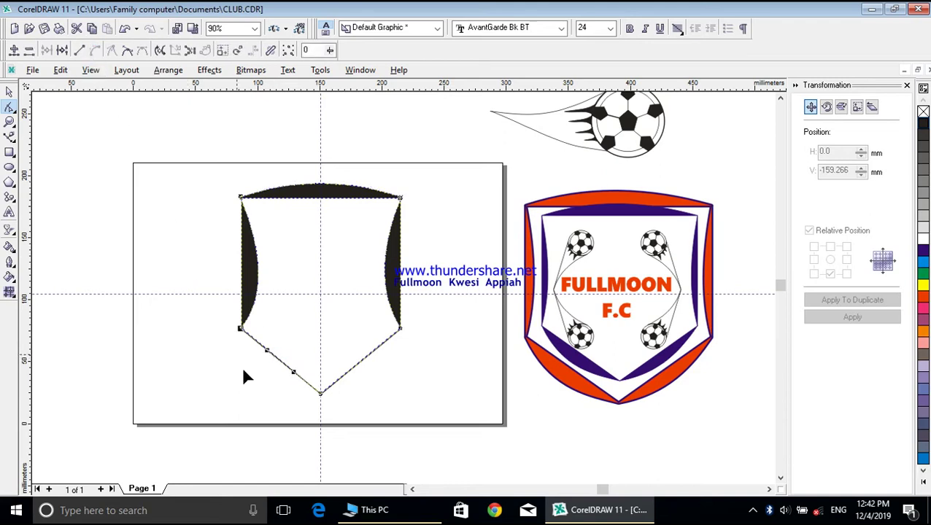
pyautogui.moveTo(274, 357); pyautogui.dragTo(270, 365)
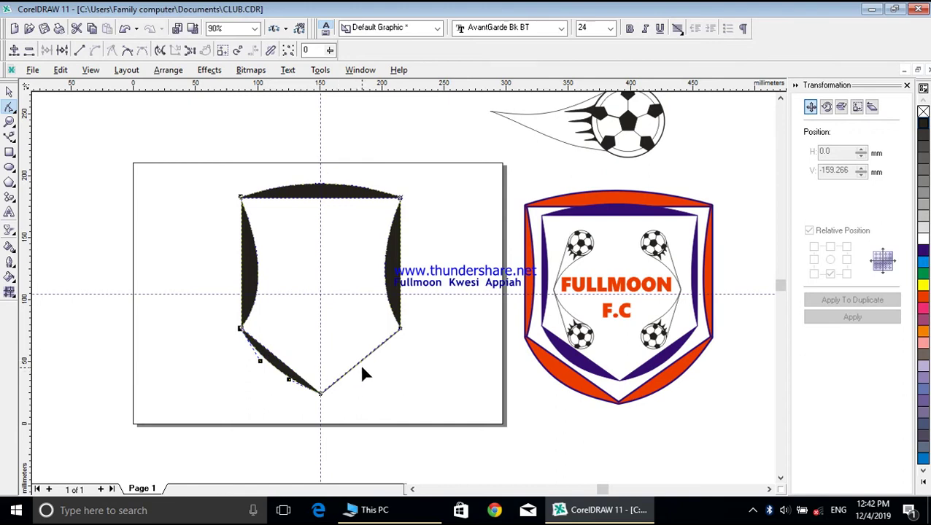
pyautogui.click(359, 359)
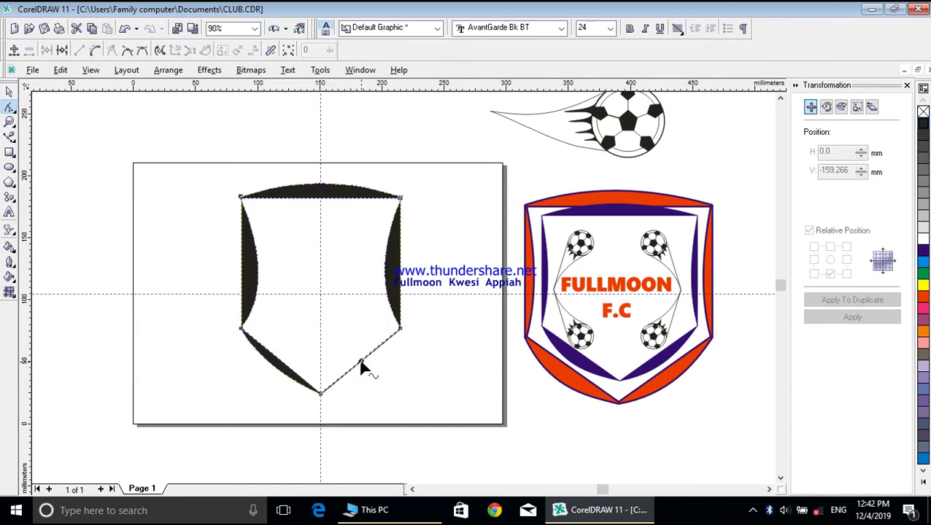
pyautogui.click(94, 51)
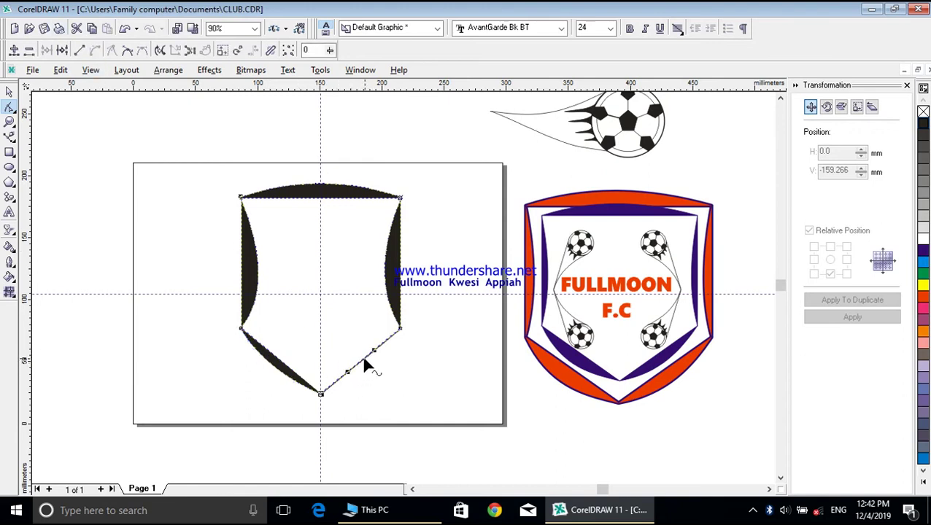
pyautogui.moveTo(363, 358); pyautogui.dragTo(367, 371)
pyautogui.click(9, 91)
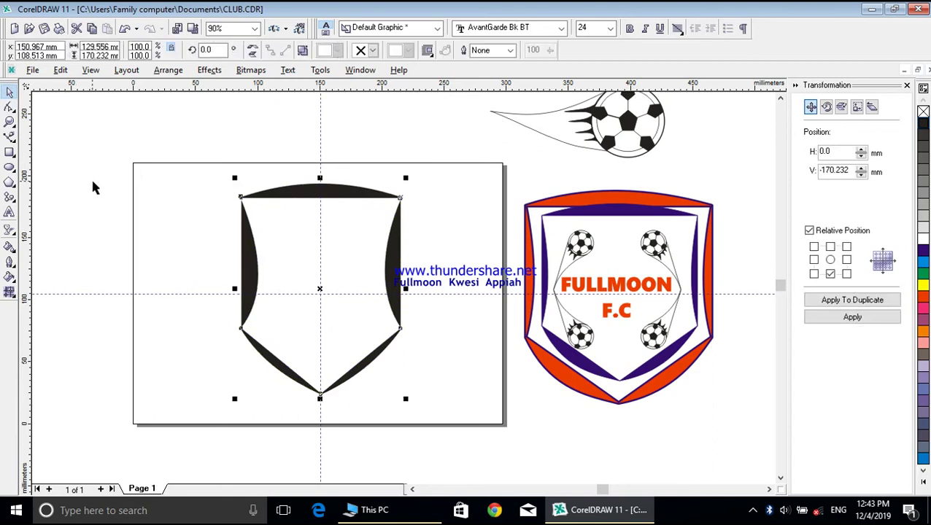
pyautogui.click(185, 239)
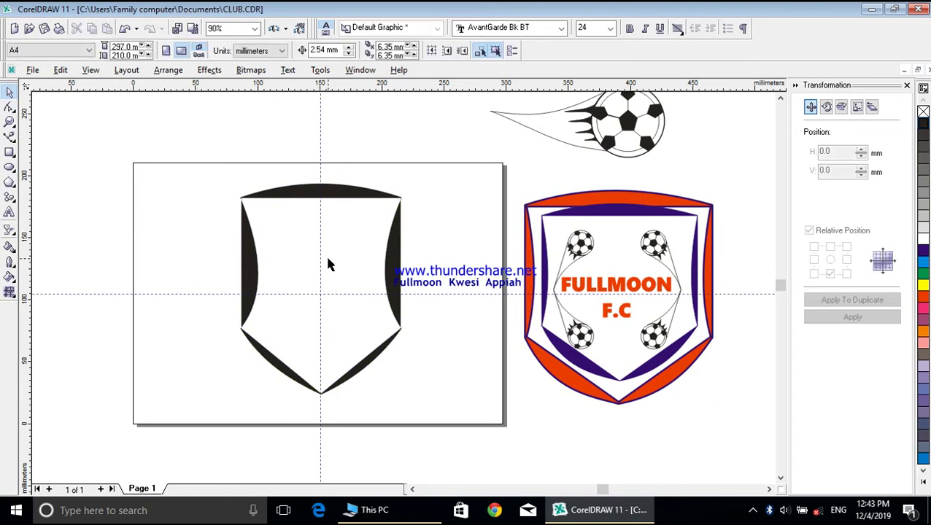
# Step: Move the leftover unoutlined shield polygon aside, give it a black outline and delete it
pyautogui.click(328, 263)
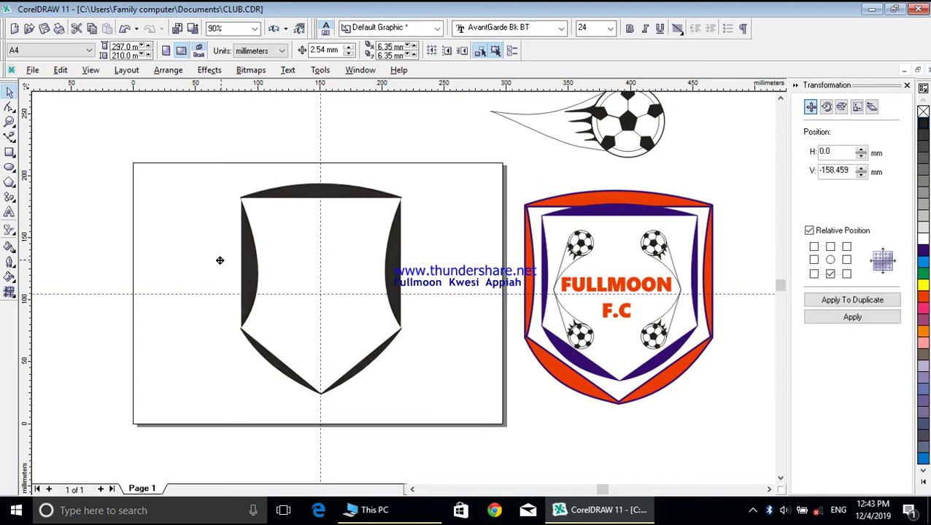
pyautogui.click(167, 261)
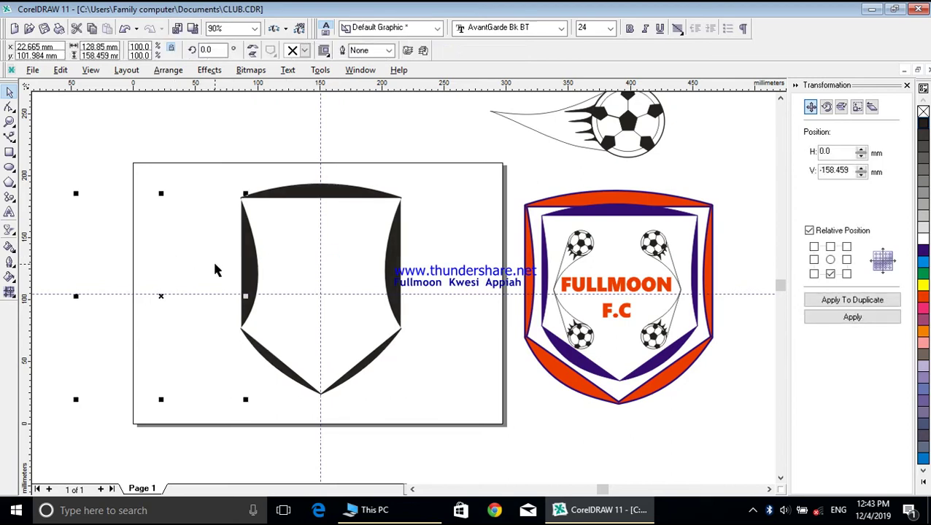
pyautogui.rightClick(922, 127)
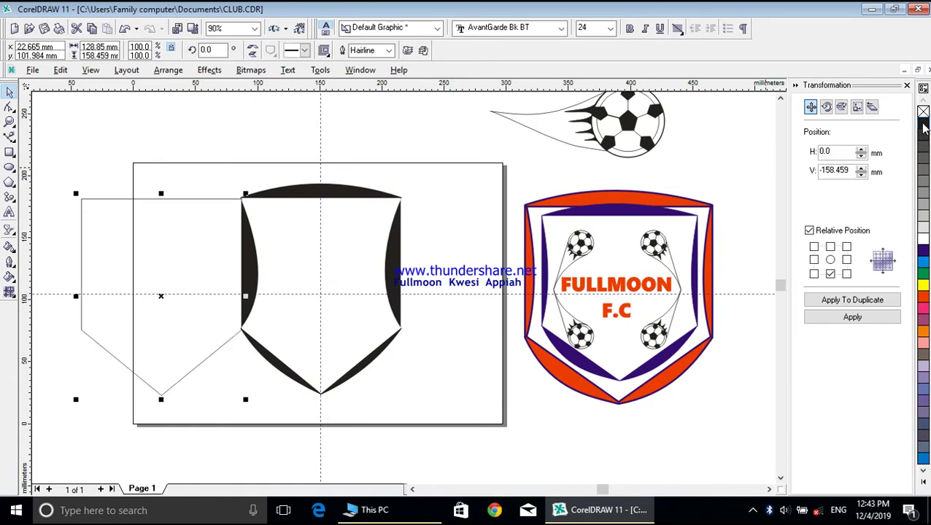
pyautogui.press('Delete')
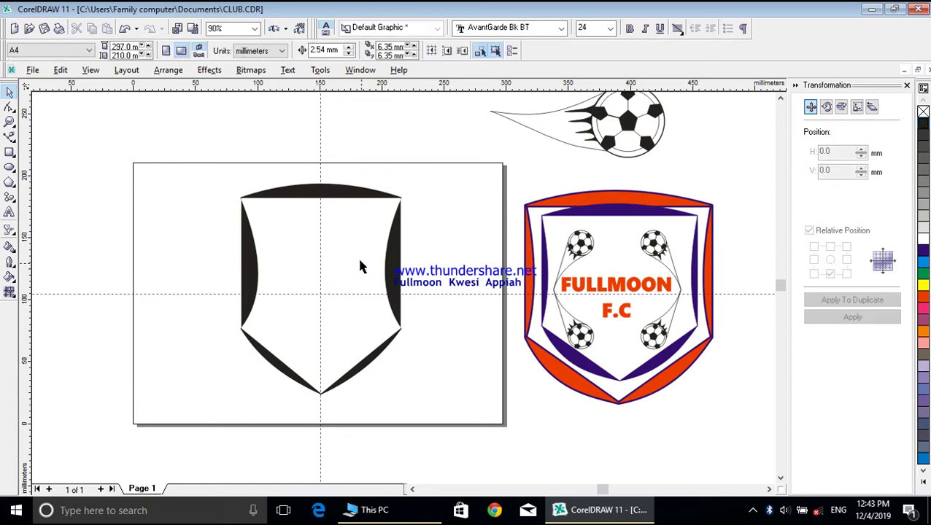
# Step: Enlarge the black shield border to about 151 by 198 mm and centre it near the guideline intersection
pyautogui.click(396, 257)
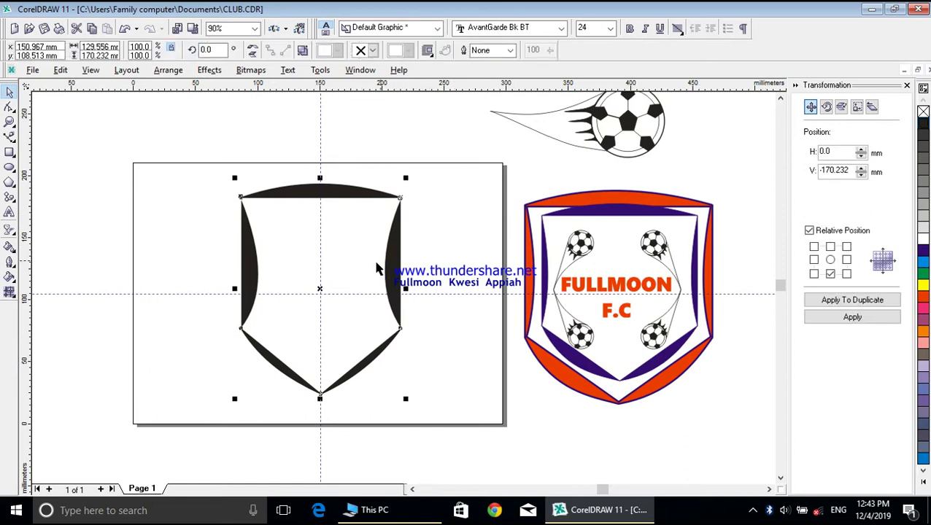
pyautogui.moveTo(319, 289)
pyautogui.mouseDown()
pyautogui.moveTo(322, 255)
pyautogui.moveTo(321, 294)
pyautogui.mouseUp()
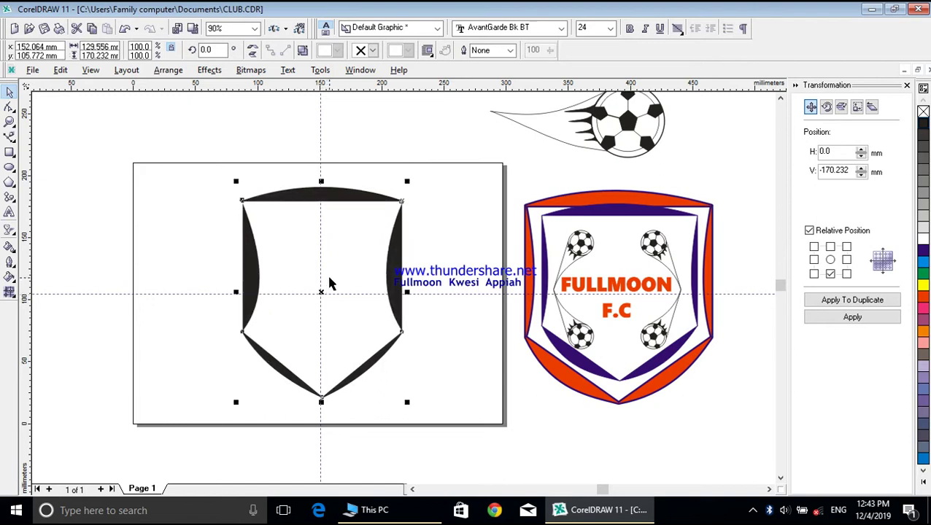
pyautogui.click(235, 183)
pyautogui.moveTo(236, 182); pyautogui.dragTo(217, 160)
pyautogui.moveTo(406, 401); pyautogui.dragTo(430, 420)
pyautogui.moveTo(318, 290)
pyautogui.mouseDown()
pyautogui.moveTo(319, 305)
pyautogui.moveTo(320, 297)
pyautogui.mouseUp()
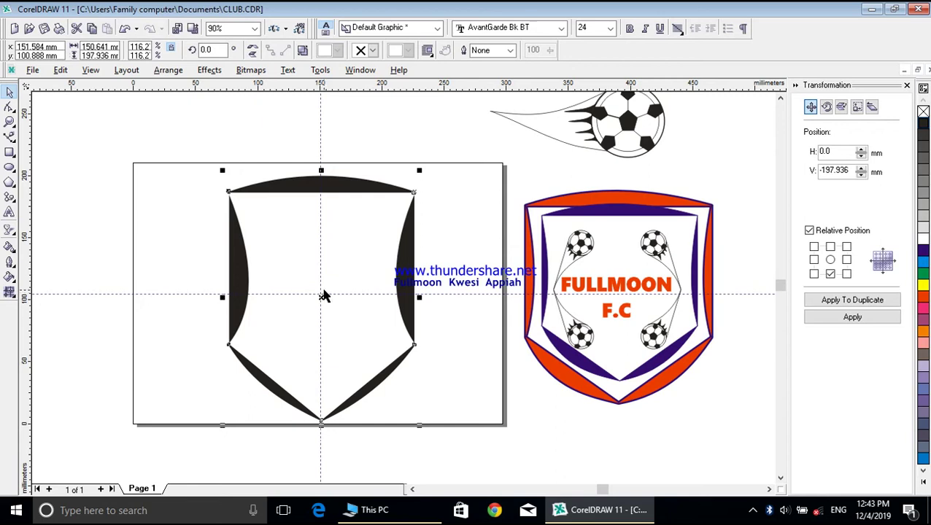
# Step: Duplicate the shield border in place, scale the copy down to about 107 by 141 mm and centre it on the guidelines
pyautogui.click(830, 260)
pyautogui.click(836, 301)
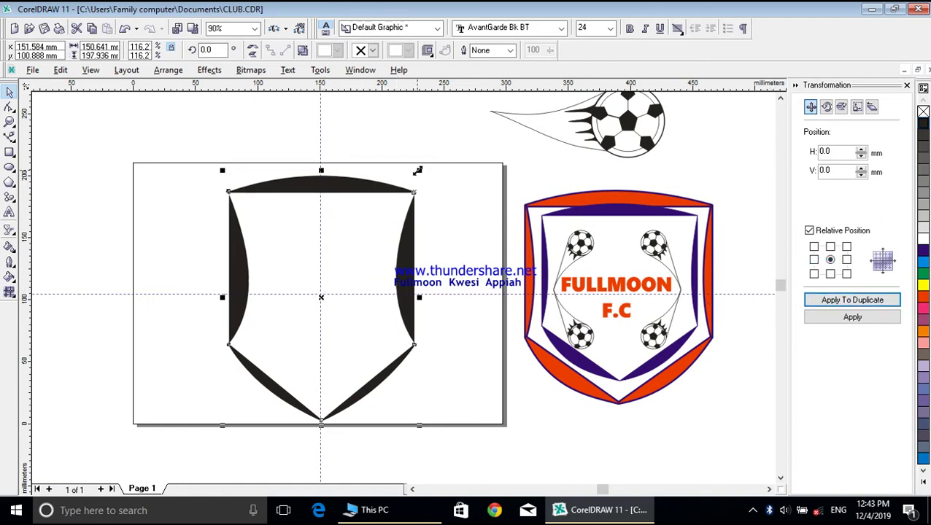
pyautogui.moveTo(417, 170); pyautogui.dragTo(402, 192)
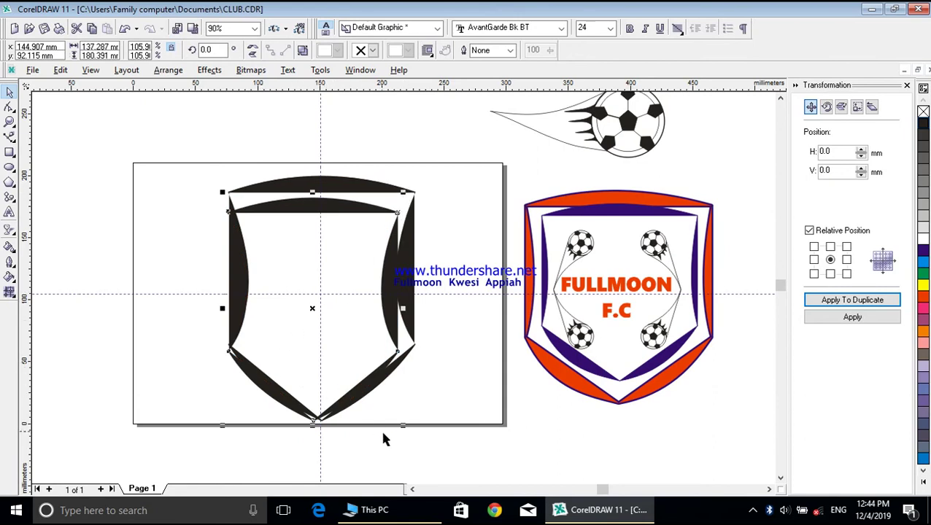
pyautogui.moveTo(403, 426); pyautogui.dragTo(387, 404)
pyautogui.moveTo(306, 297); pyautogui.dragTo(320, 294)
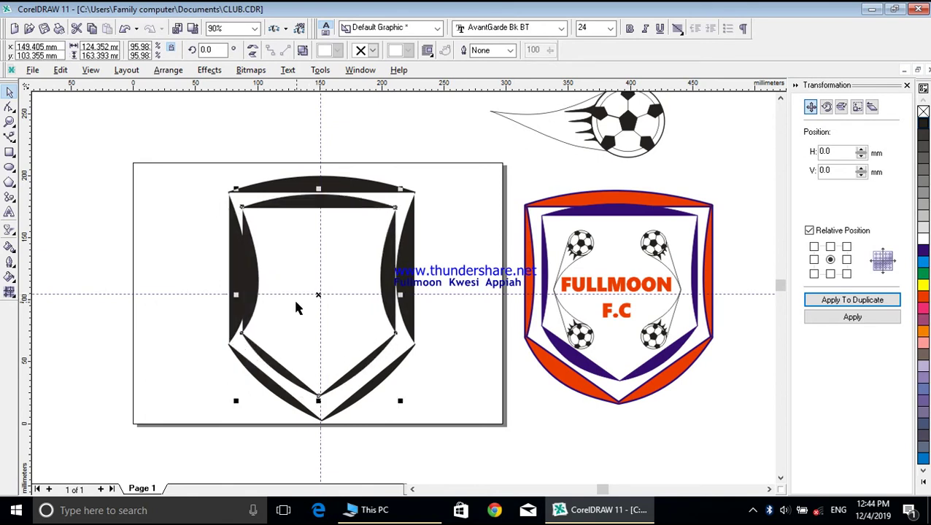
pyautogui.moveTo(235, 188); pyautogui.dragTo(254, 212)
pyautogui.moveTo(328, 304); pyautogui.dragTo(320, 295)
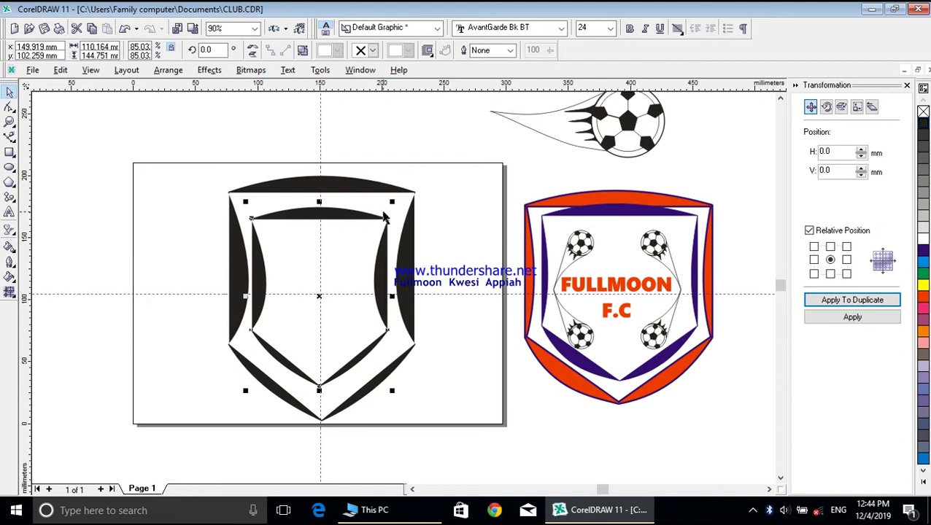
pyautogui.moveTo(392, 203); pyautogui.dragTo(390, 209)
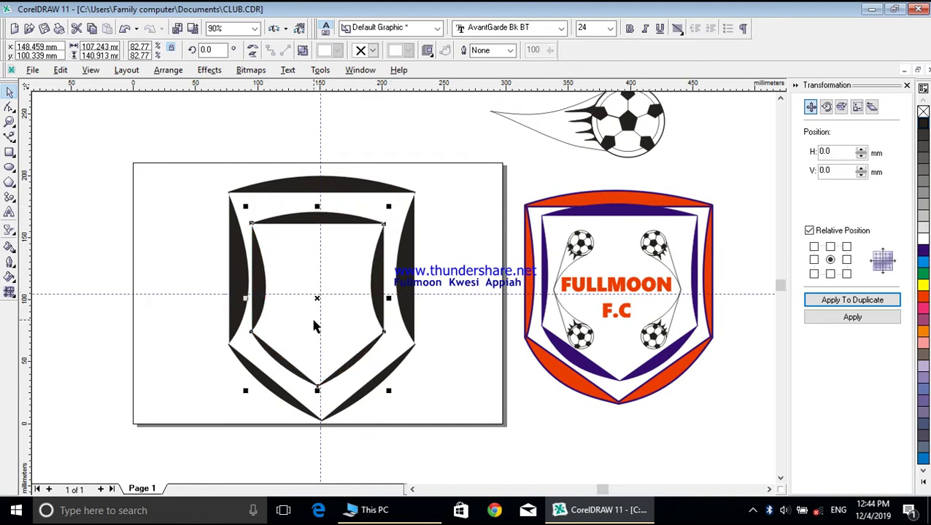
pyautogui.click(321, 296)
pyautogui.moveTo(321, 297); pyautogui.dragTo(320, 296)
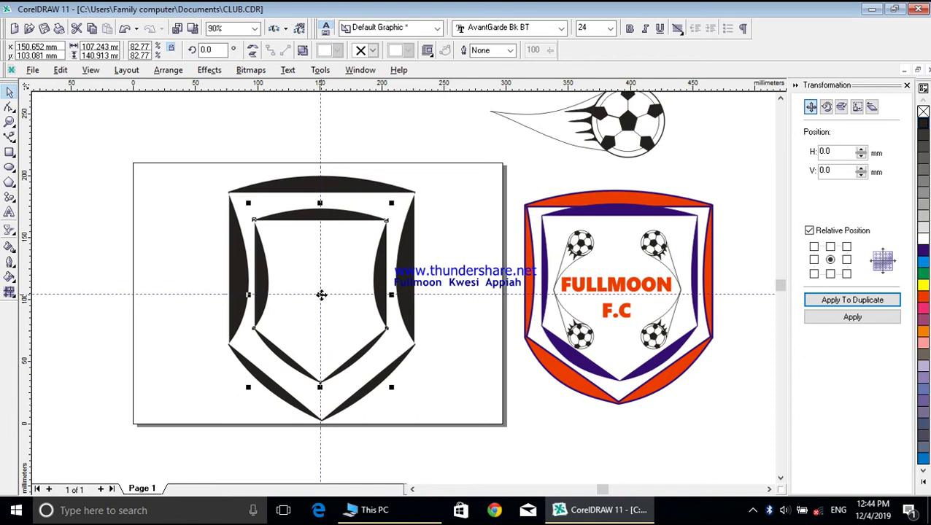
# Step: Raise the inner shield to overlap the outer top arch and stretch it downward to about 174 mm high
pyautogui.moveTo(320, 292); pyautogui.dragTo(320, 273)
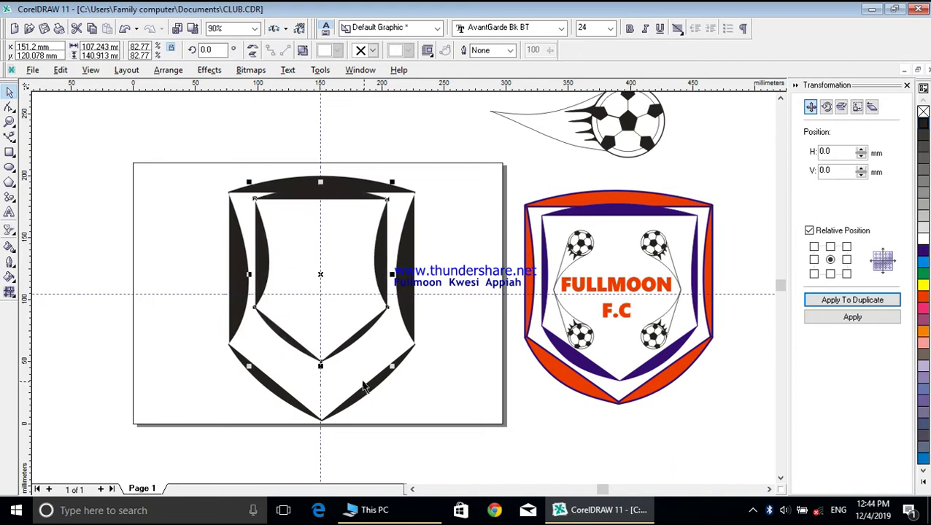
pyautogui.click(322, 368)
pyautogui.moveTo(322, 368); pyautogui.dragTo(327, 401)
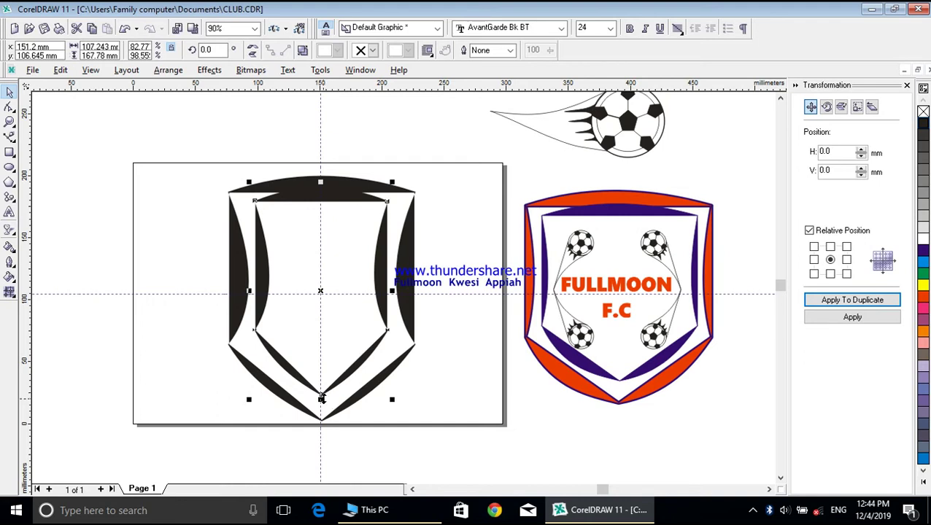
pyautogui.moveTo(320, 399); pyautogui.dragTo(322, 407)
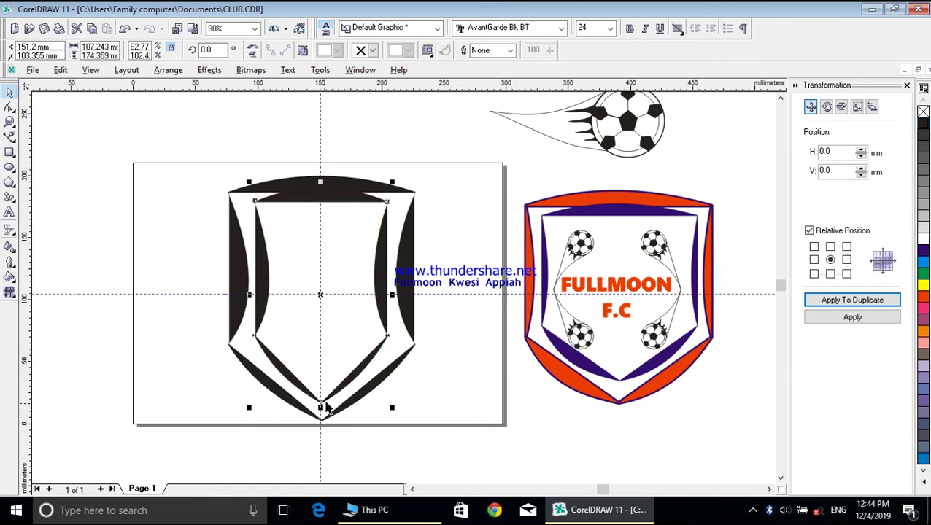
# Step: Fill the outer shield border with orange-red and the inner one with dark purple-blue
pyautogui.click(205, 233)
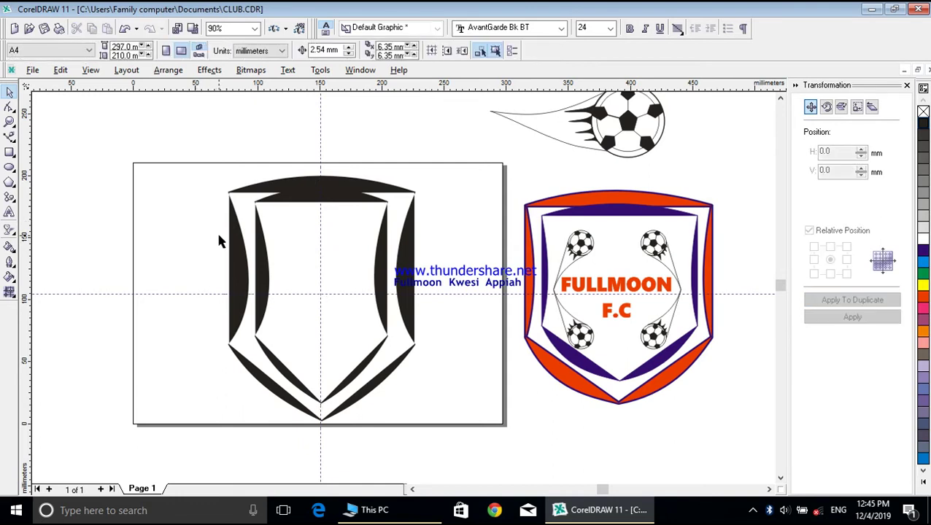
pyautogui.click(234, 254)
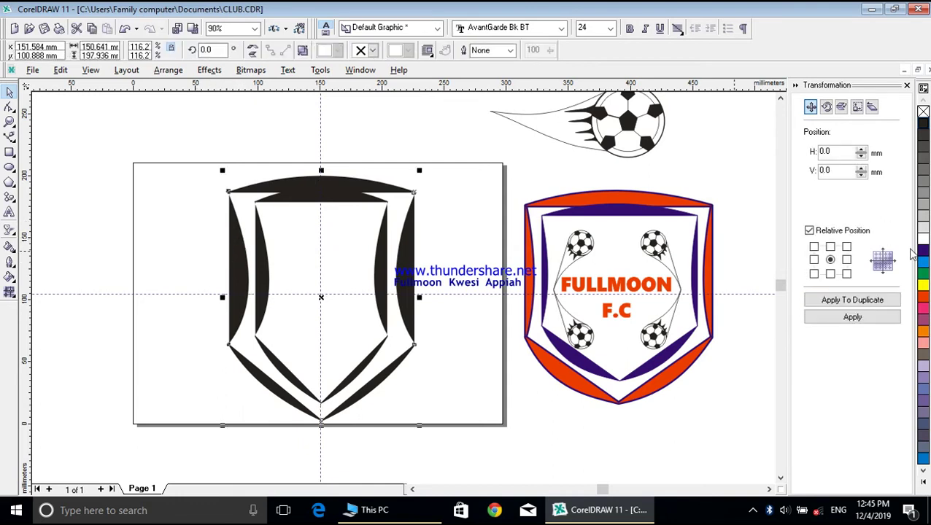
pyautogui.click(923, 304)
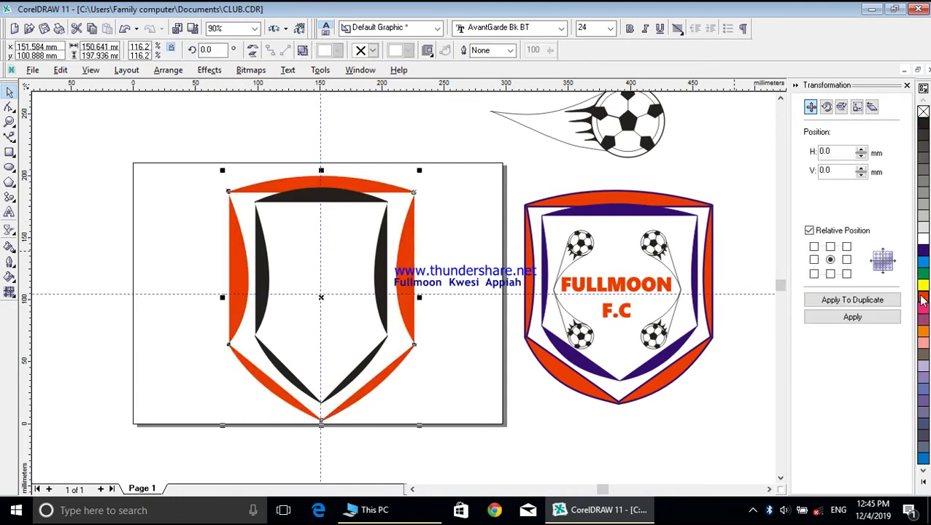
pyautogui.click(863, 300)
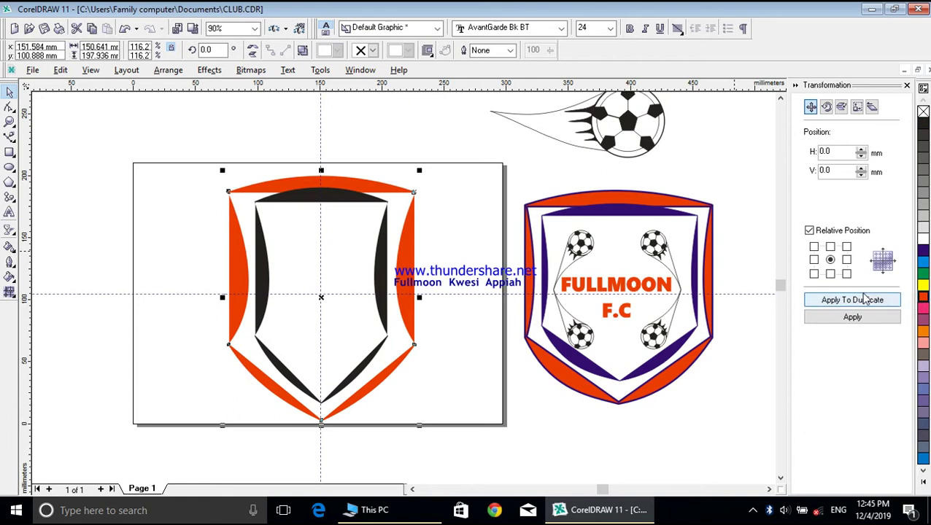
pyautogui.click(378, 271)
pyautogui.click(923, 252)
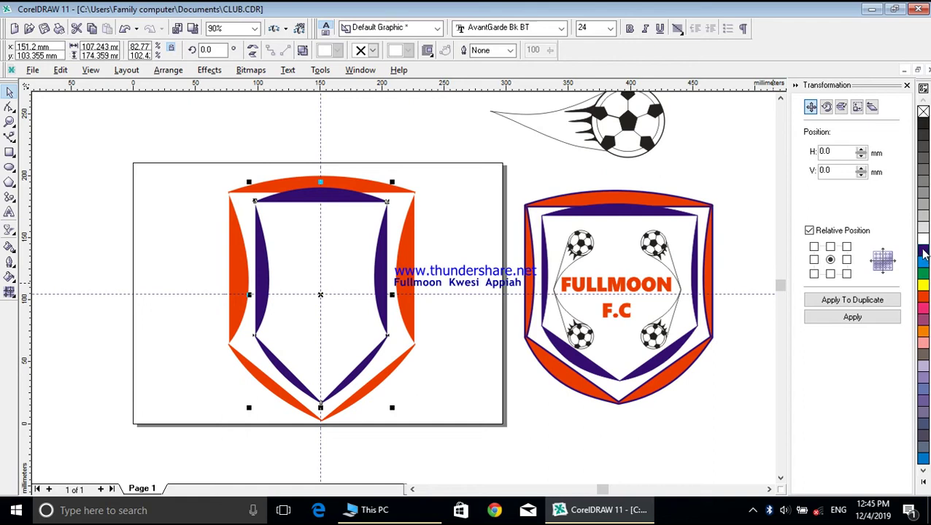
# Step: Widen both shield borders together to about 180 mm and recentre them on the guideline intersection
pyautogui.moveTo(188, 137); pyautogui.dragTo(466, 432)
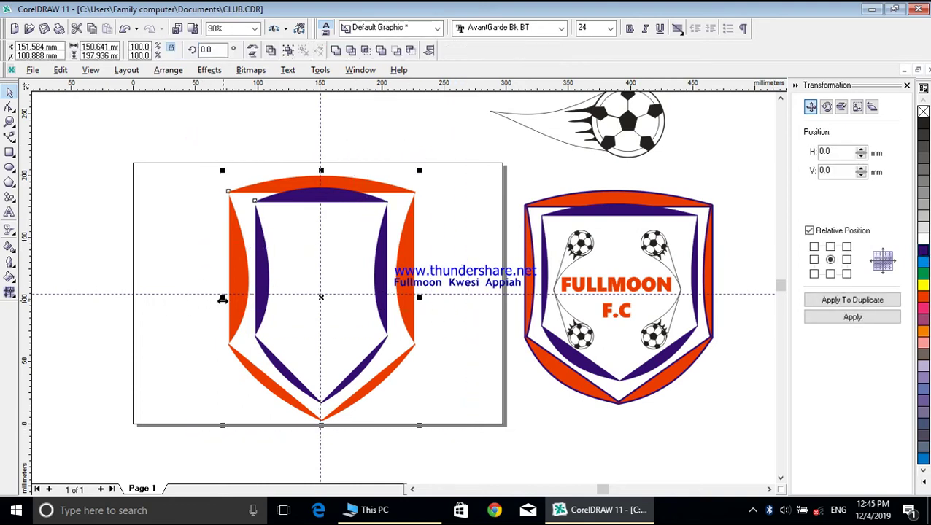
pyautogui.moveTo(223, 299); pyautogui.dragTo(187, 309)
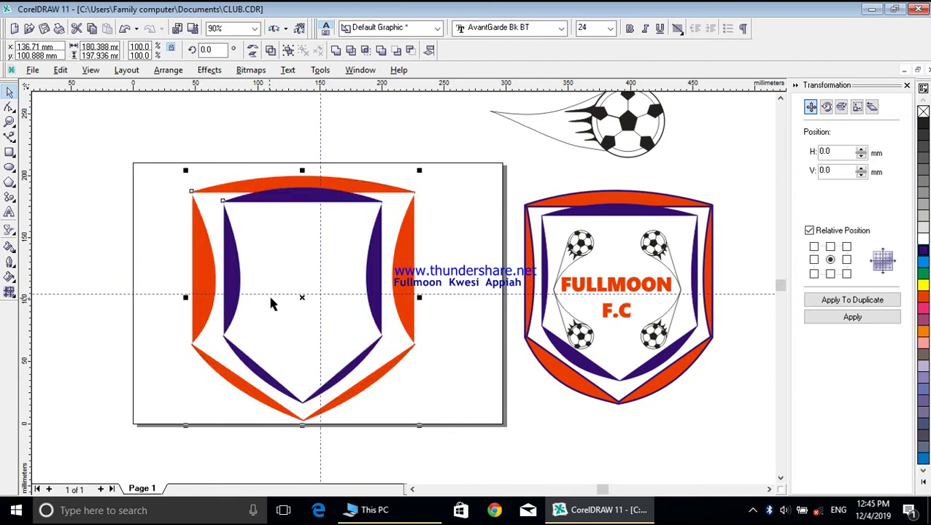
pyautogui.moveTo(302, 297); pyautogui.dragTo(320, 293)
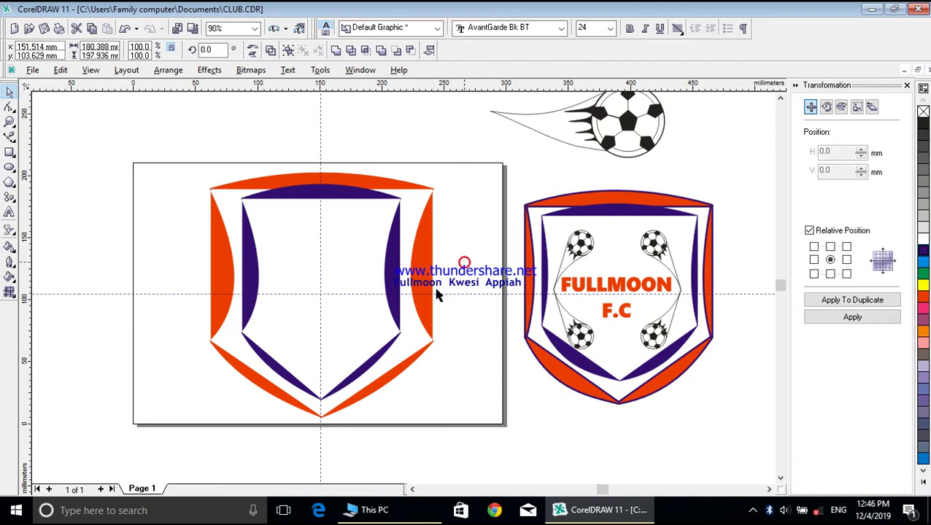
# Step: Outline the outer orange shield border in dark purple-blue with rounded corners and rounded line caps
pyautogui.press('g')
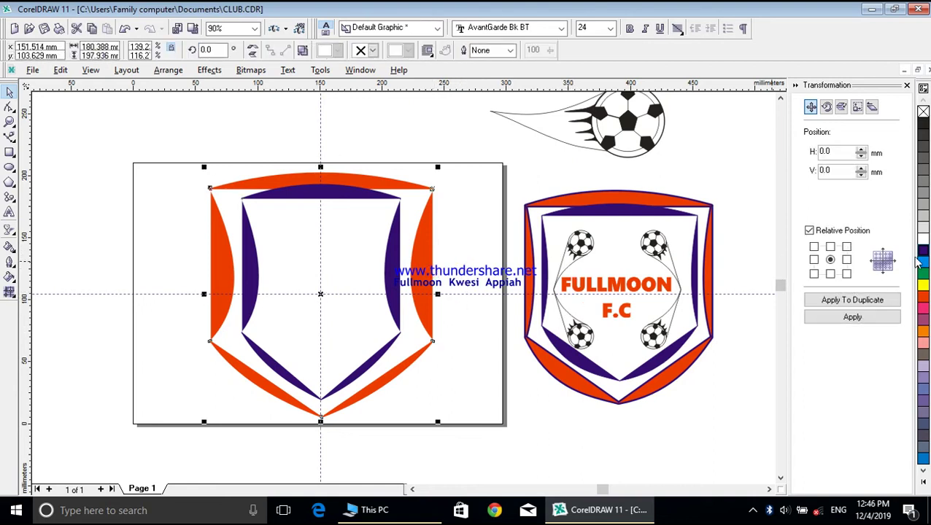
pyautogui.rightClick(923, 268)
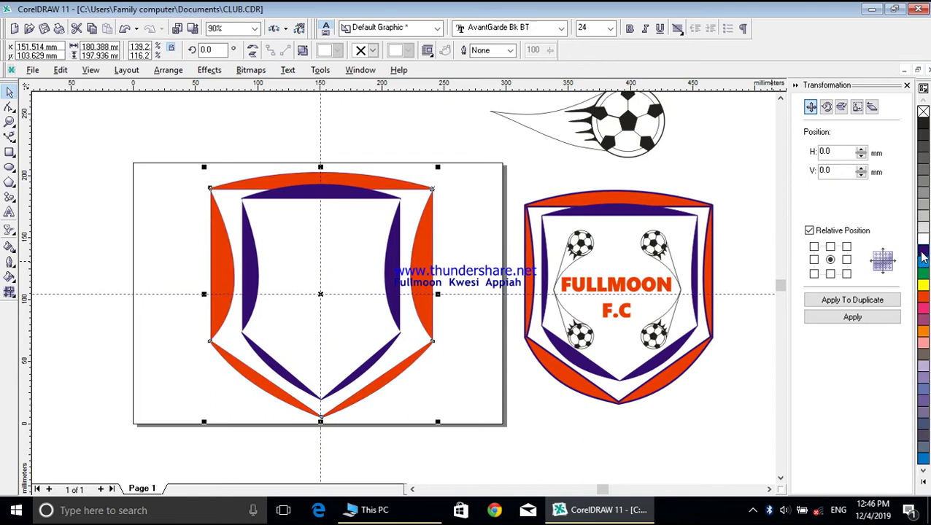
pyautogui.click(9, 261)
pyautogui.click(35, 270)
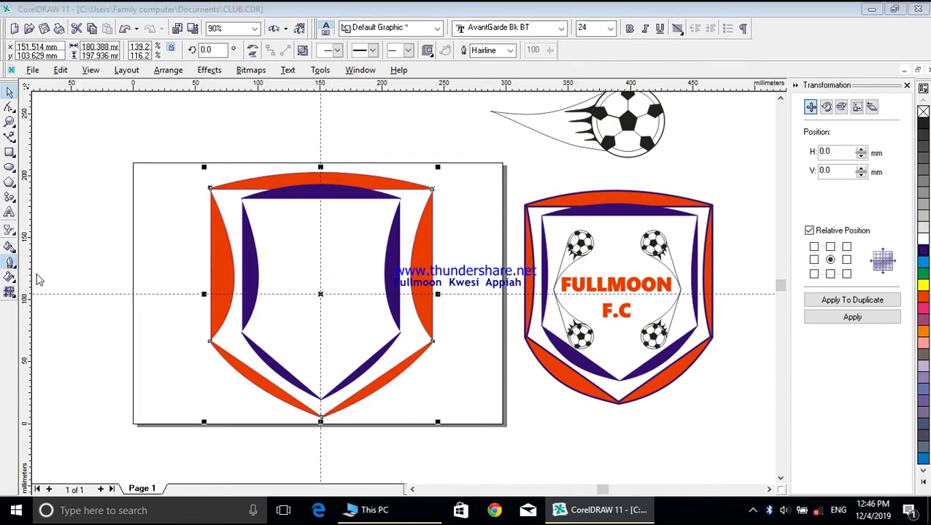
pyautogui.click(356, 298)
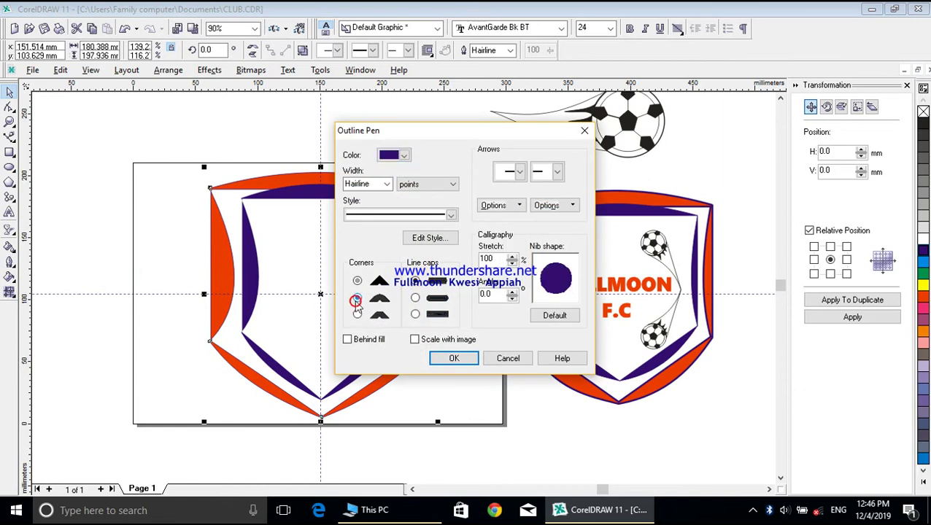
pyautogui.click(415, 299)
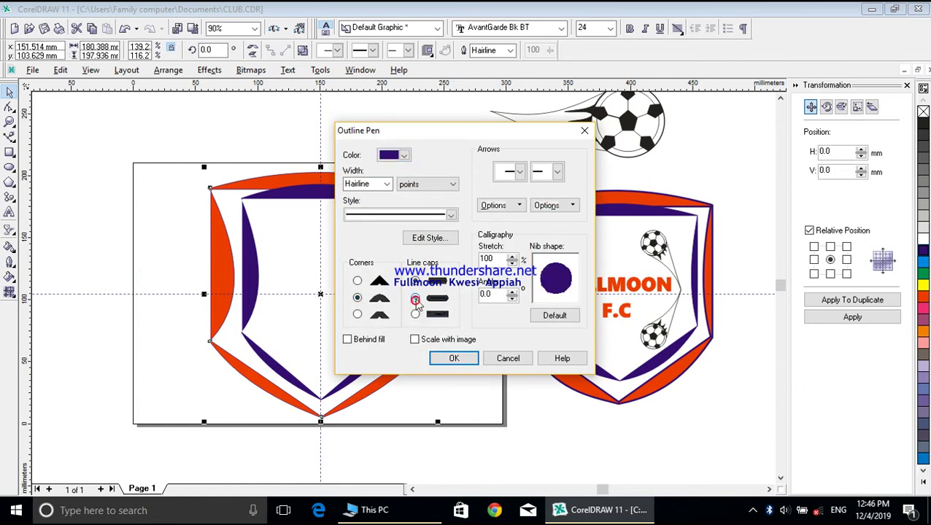
# Step: Set the outer border's outline to 4 pt, behind the fill and scaling with the image, and thicken it to 8 pt
pyautogui.click(387, 184)
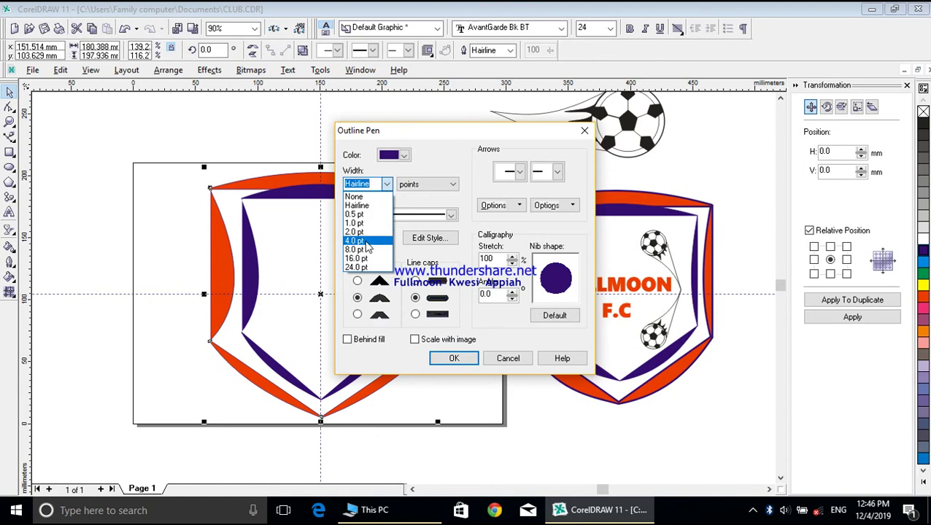
pyautogui.click(365, 240)
pyautogui.click(415, 339)
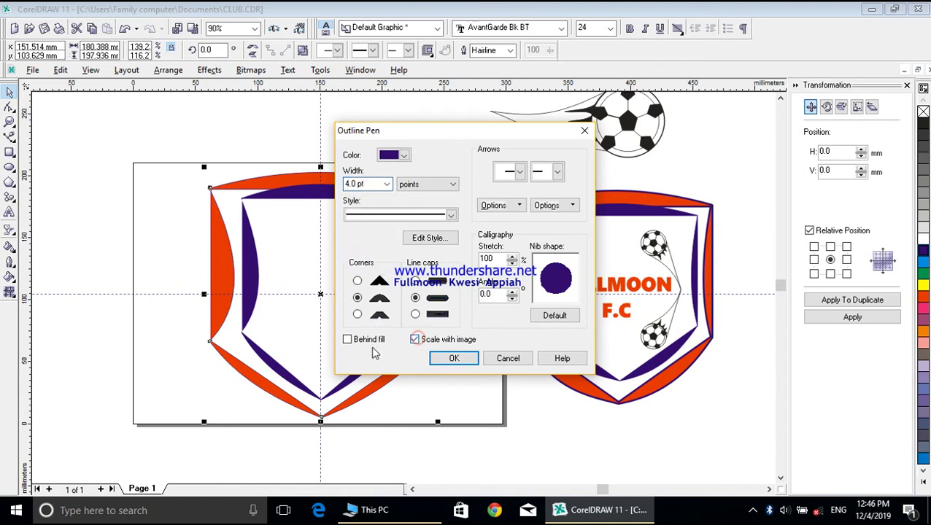
pyautogui.click(350, 342)
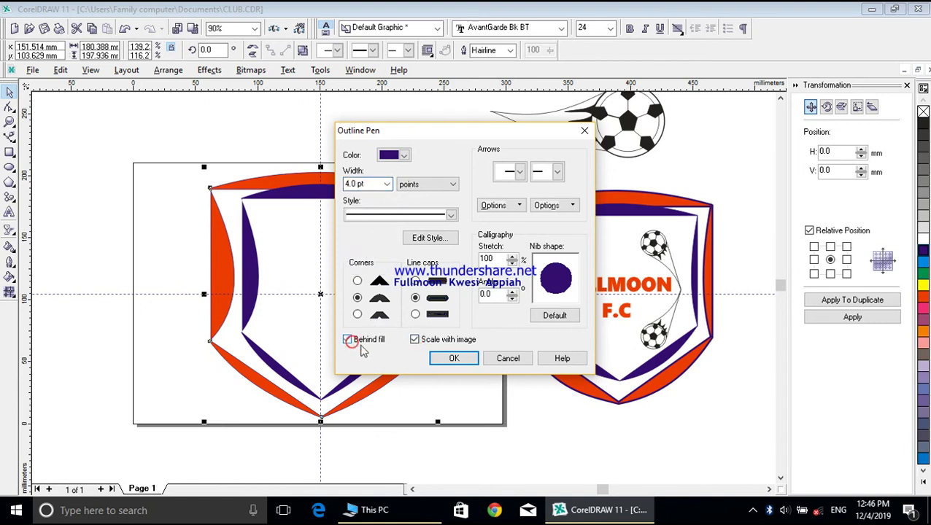
pyautogui.click(452, 358)
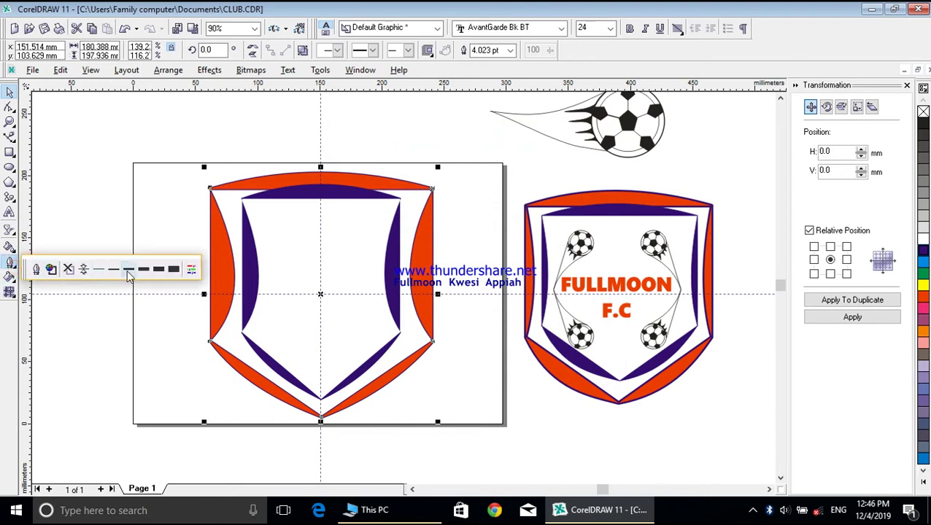
pyautogui.click(138, 272)
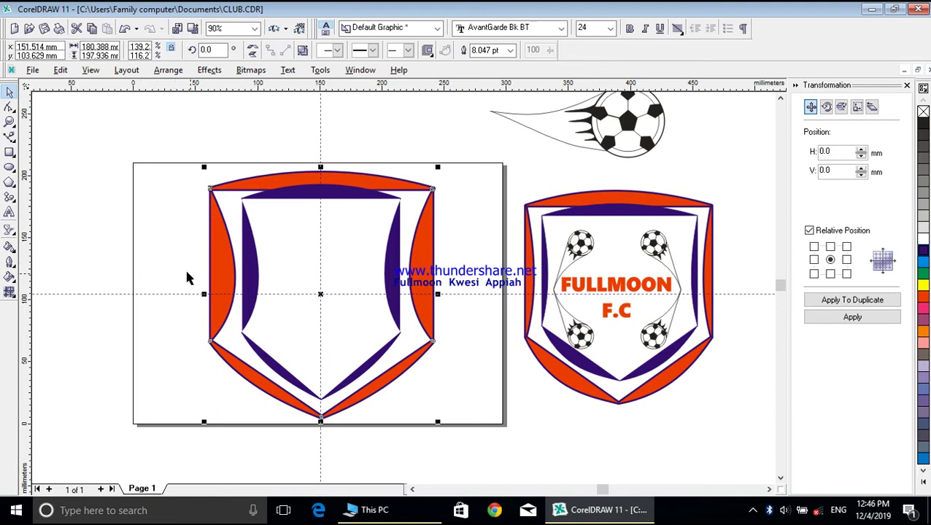
pyautogui.click(82, 198)
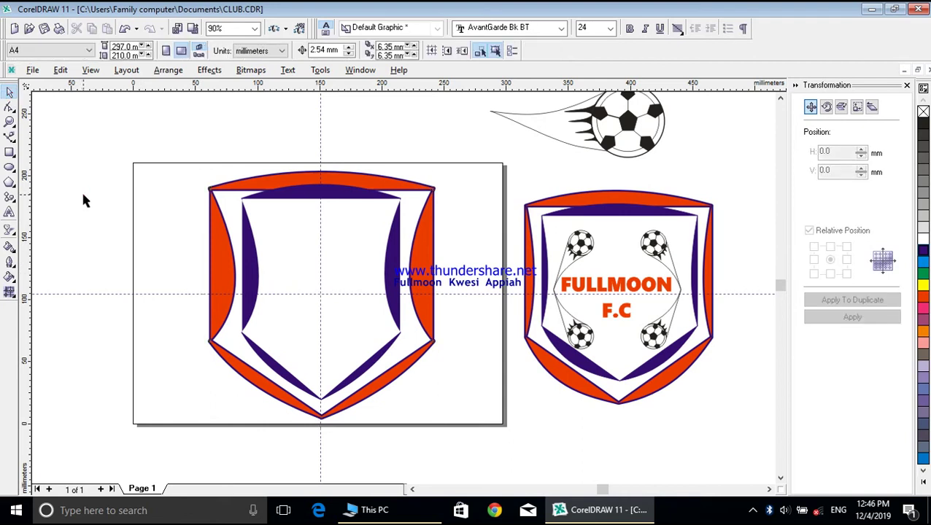
# Step: Move the flaming soccer ball into the lower right of the inner shield and shrink it to about 55 by 23 mm
pyautogui.click(620, 145)
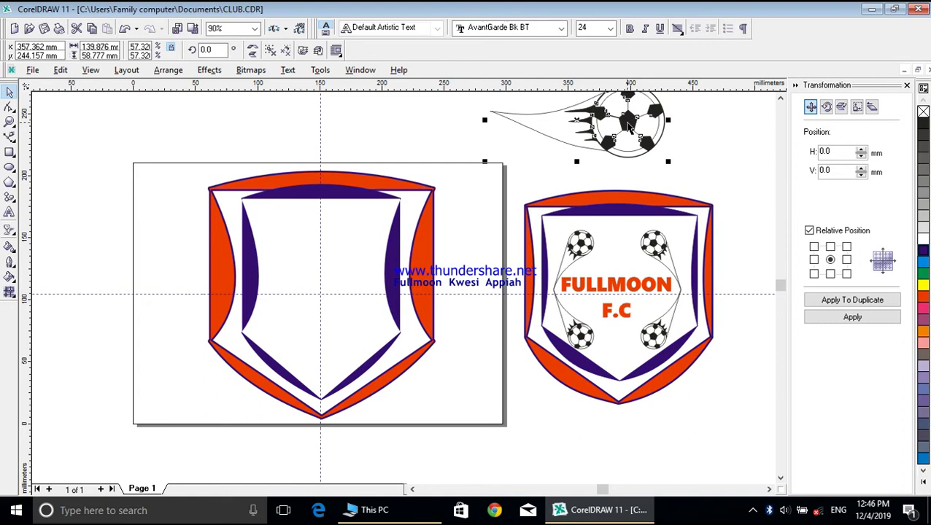
pyautogui.moveTo(572, 123); pyautogui.dragTo(326, 319)
pyautogui.moveTo(234, 283); pyautogui.dragTo(318, 315)
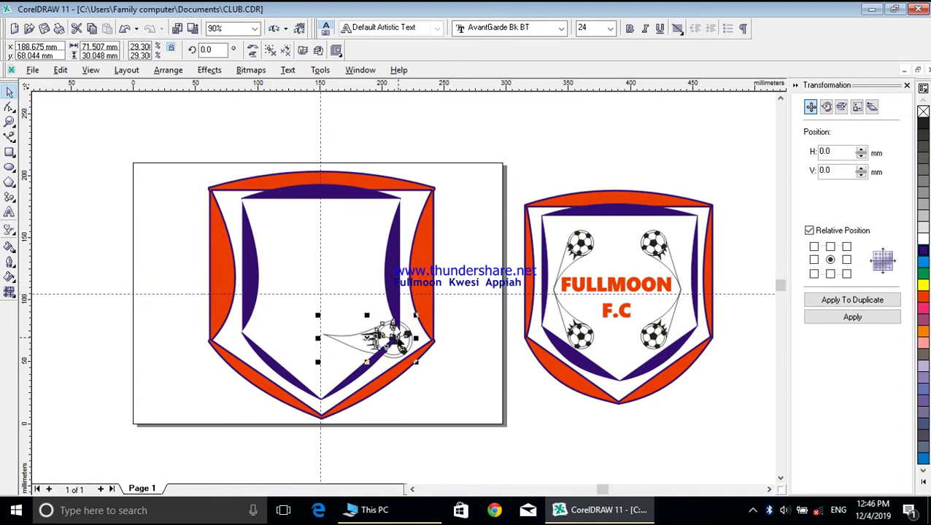
pyautogui.press('Escape')
pyautogui.moveTo(368, 338); pyautogui.dragTo(341, 330)
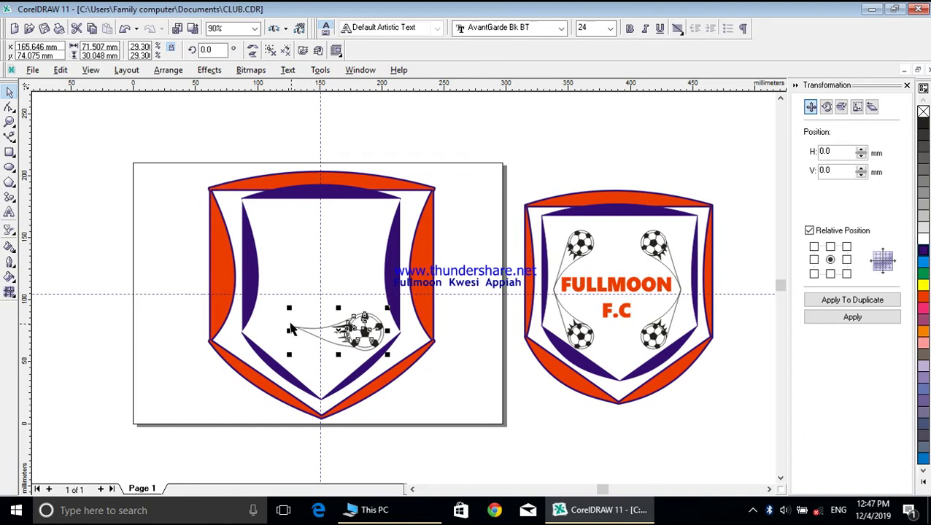
pyautogui.moveTo(289, 309); pyautogui.dragTo(309, 319)
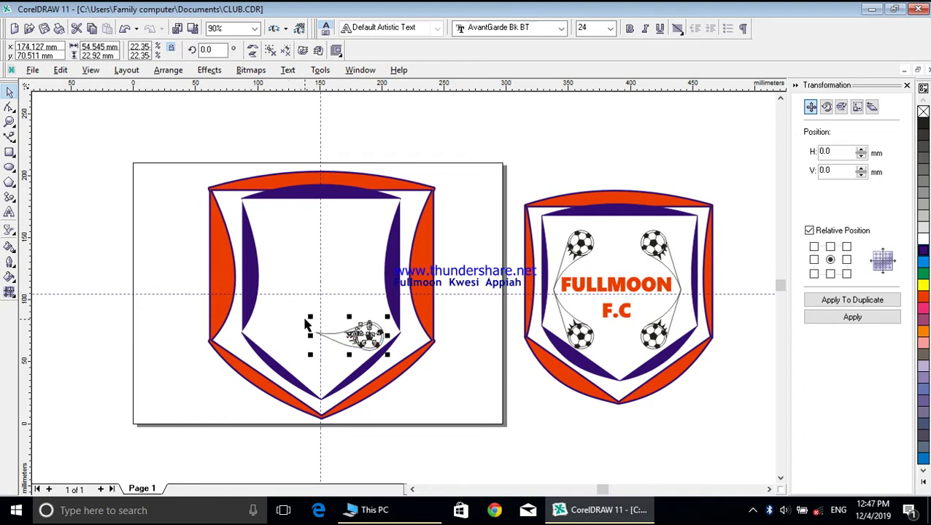
# Step: Try placing a horizontally mirrored duplicate of the flaming ball directly to the left of the original
pyautogui.click(814, 261)
pyautogui.click(839, 302)
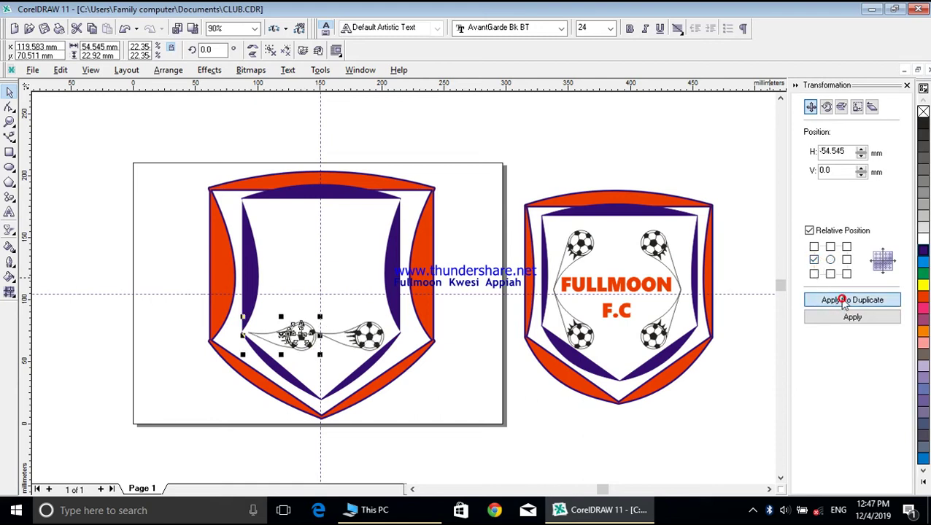
pyautogui.click(253, 51)
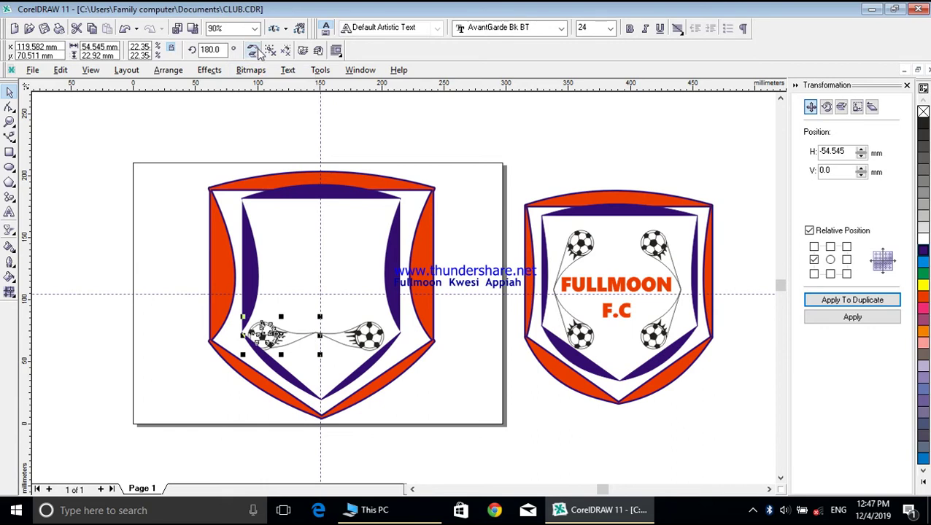
pyautogui.click(180, 313)
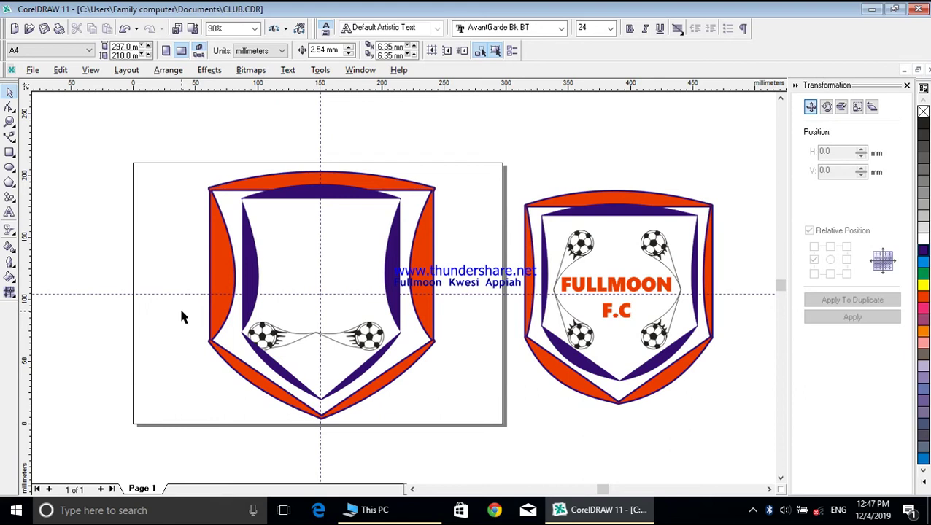
# Step: Try centring the two level balls on the vertical guideline, and undo back to the single unrotated ball
pyautogui.moveTo(176, 295); pyautogui.dragTo(414, 377)
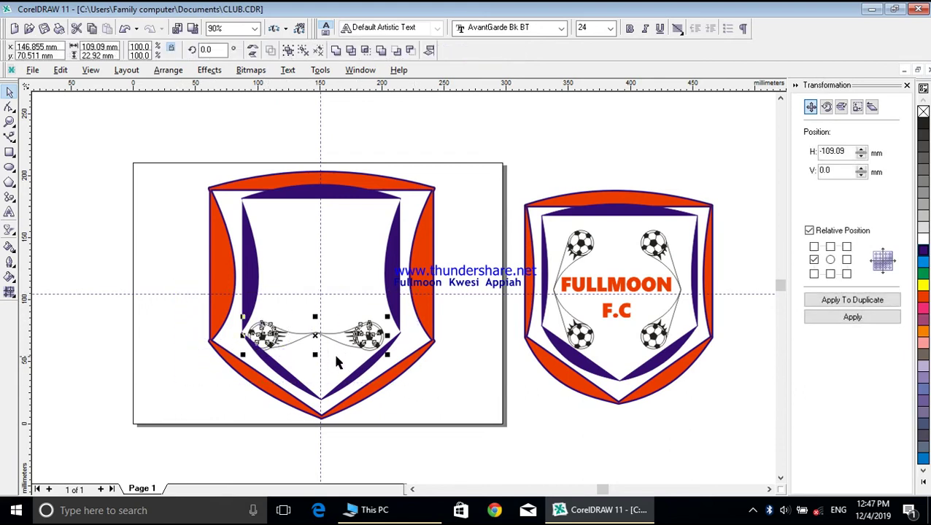
pyautogui.moveTo(315, 335)
pyautogui.mouseDown()
pyautogui.moveTo(321, 277)
pyautogui.moveTo(407, 137)
pyautogui.moveTo(408, 158)
pyautogui.moveTo(401, 167)
pyautogui.moveTo(409, 139)
pyautogui.moveTo(362, 270)
pyautogui.moveTo(321, 330)
pyautogui.mouseUp()
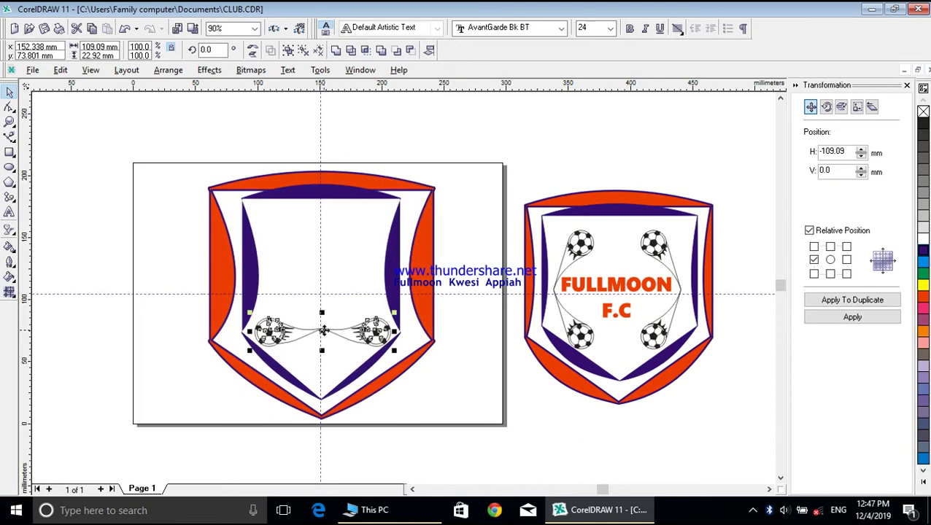
pyautogui.click(125, 30)
pyautogui.click(125, 30)
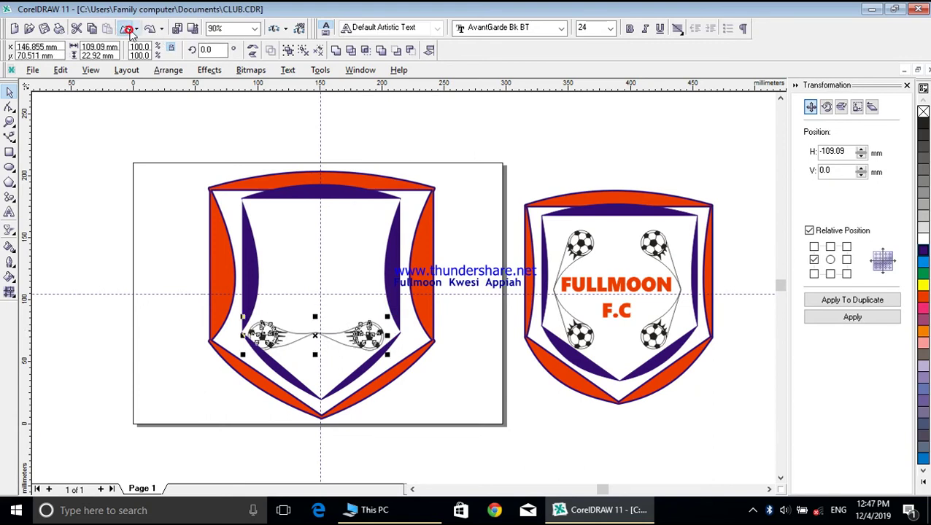
pyautogui.click(127, 30)
pyautogui.click(128, 28)
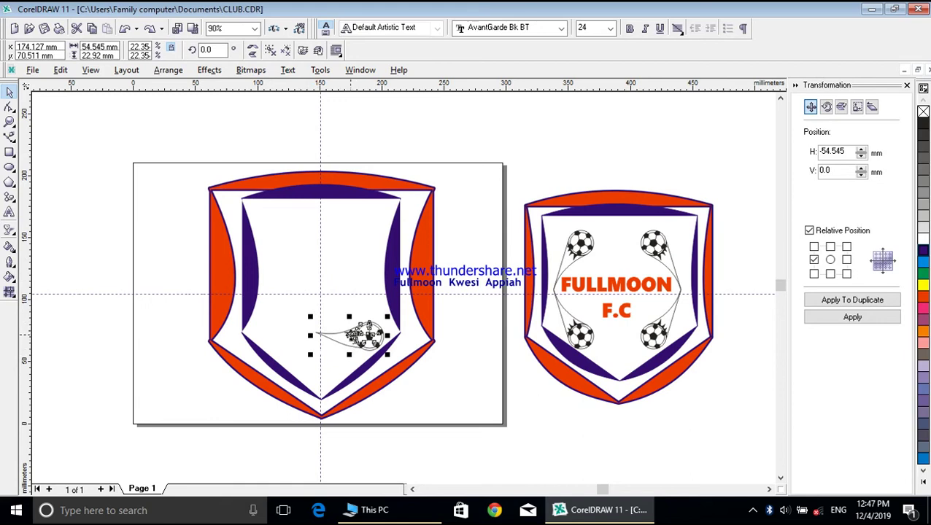
# Step: Rotate the flaming ball to about 33 degrees so its tail tip meets the vertical guideline
pyautogui.click(350, 337)
pyautogui.moveTo(311, 355); pyautogui.dragTo(321, 368)
pyautogui.moveTo(311, 332)
pyautogui.mouseDown()
pyautogui.moveTo(317, 347)
pyautogui.moveTo(311, 329)
pyautogui.mouseUp()
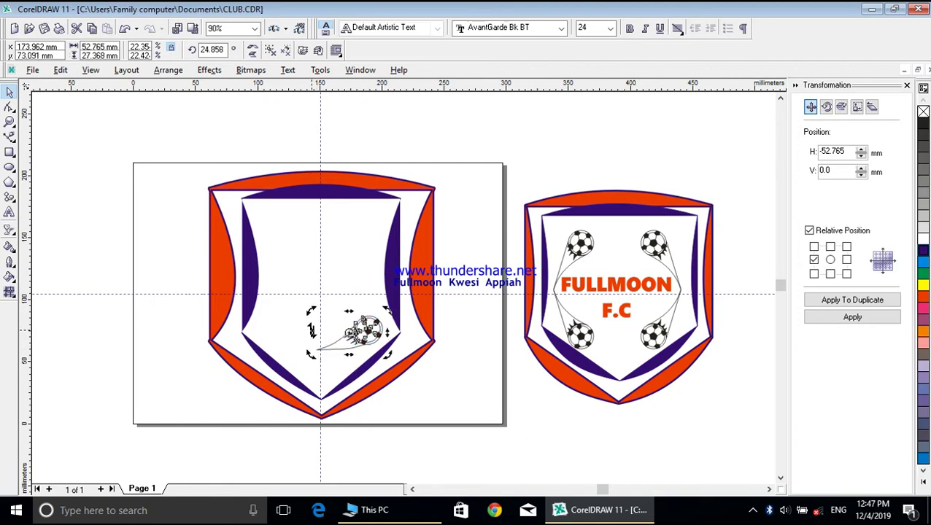
pyautogui.click(125, 31)
pyautogui.click(126, 31)
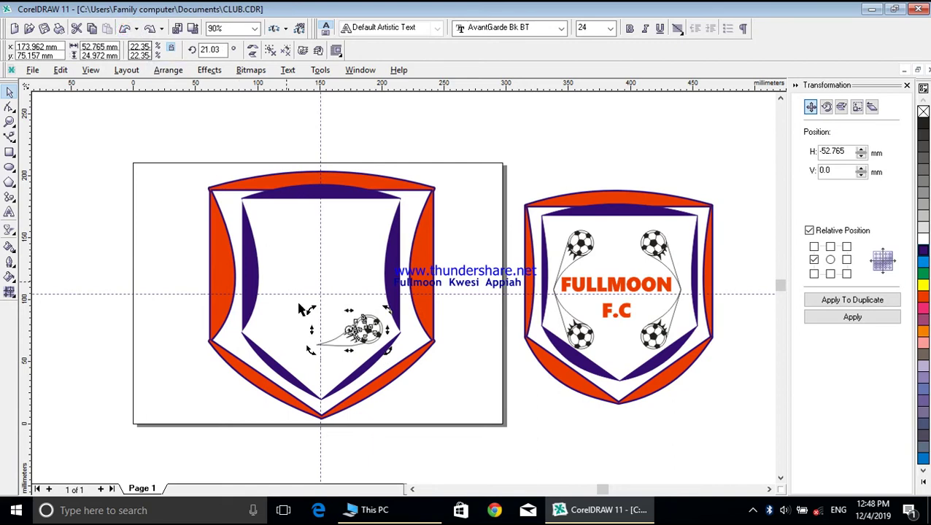
pyautogui.moveTo(310, 349); pyautogui.dragTo(316, 357)
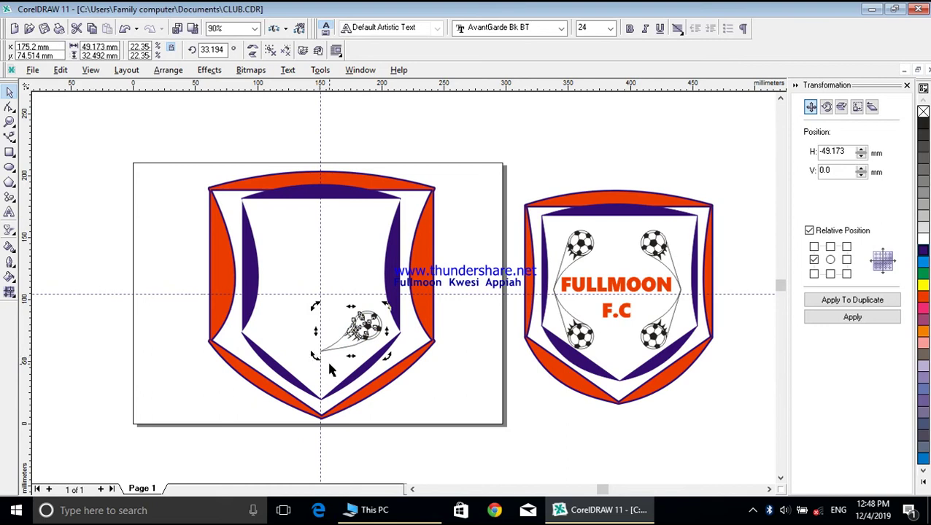
# Step: Duplicate the angled ball one width to its left and mirror the copy horizontally so the tail tips meet
pyautogui.click(832, 301)
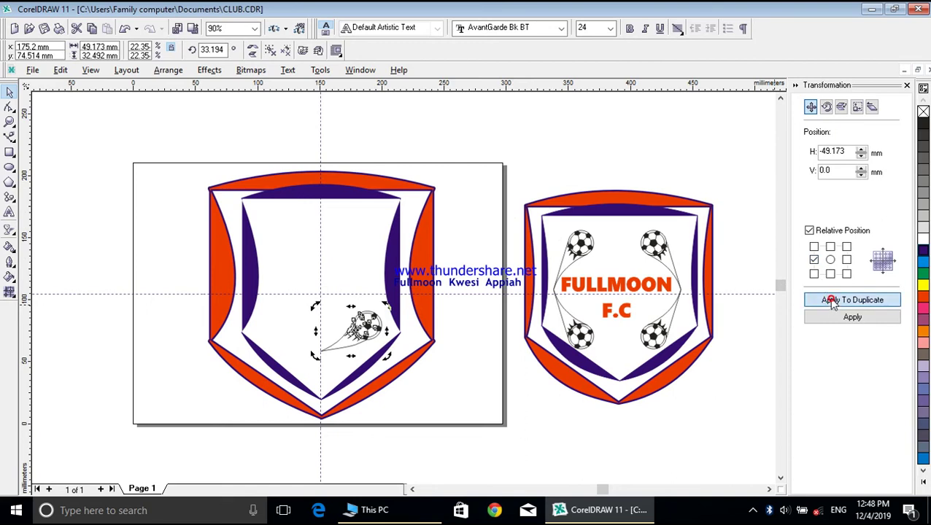
pyautogui.click(253, 49)
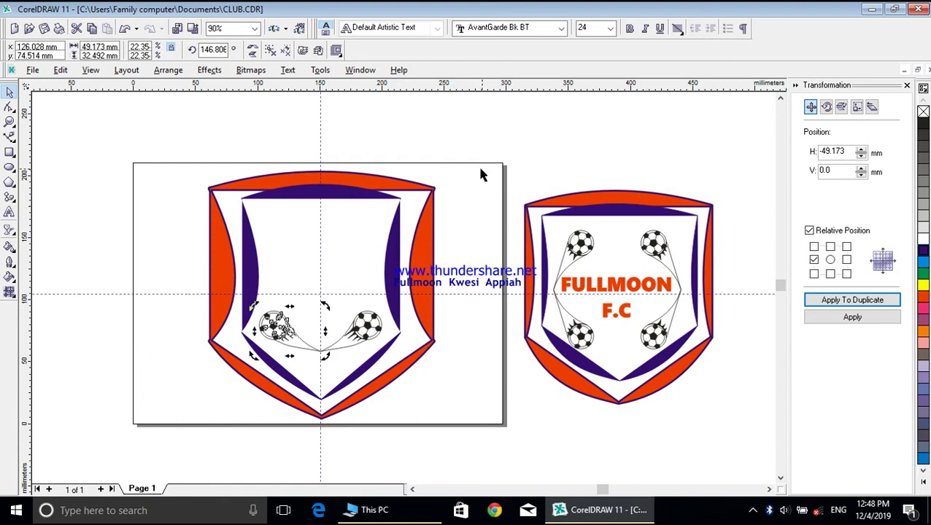
pyautogui.click(404, 146)
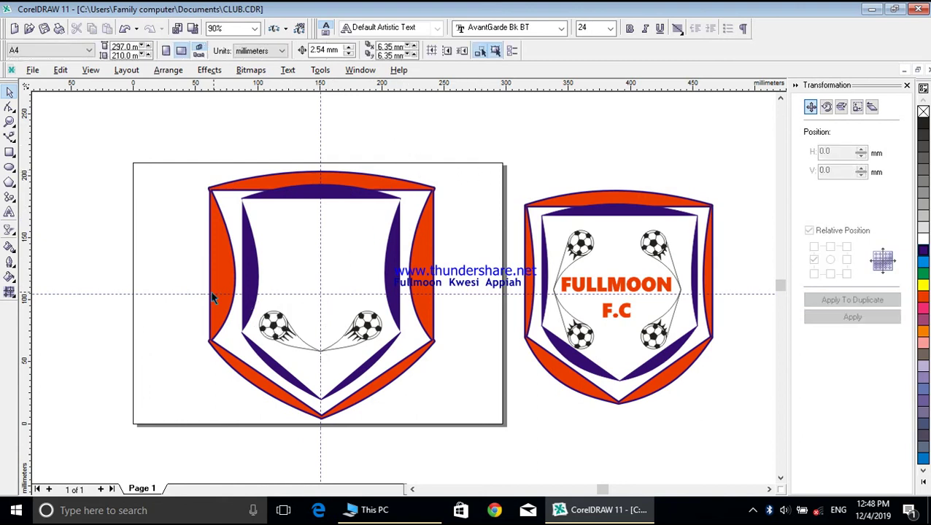
# Step: Group the two mirrored flaming balls and rotate the group by 90 degrees
pyautogui.moveTo(173, 272); pyautogui.dragTo(418, 377)
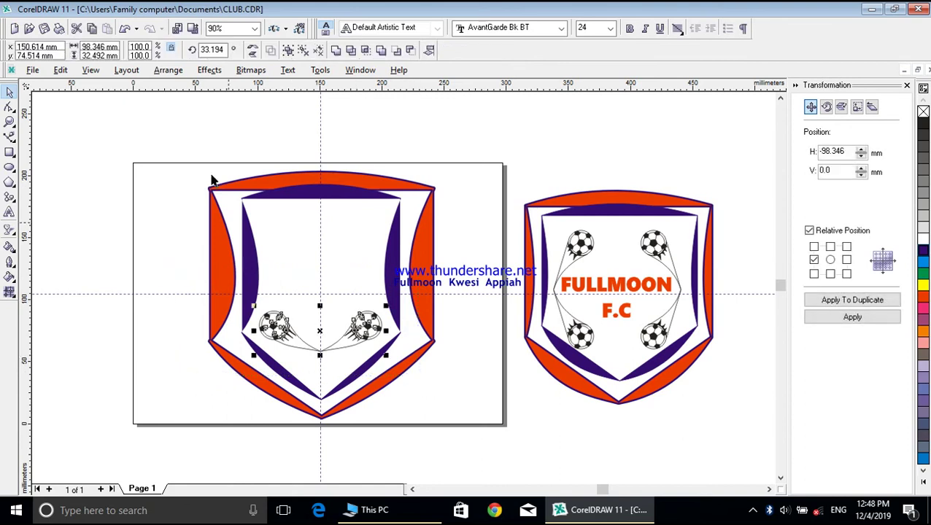
pyautogui.click(288, 49)
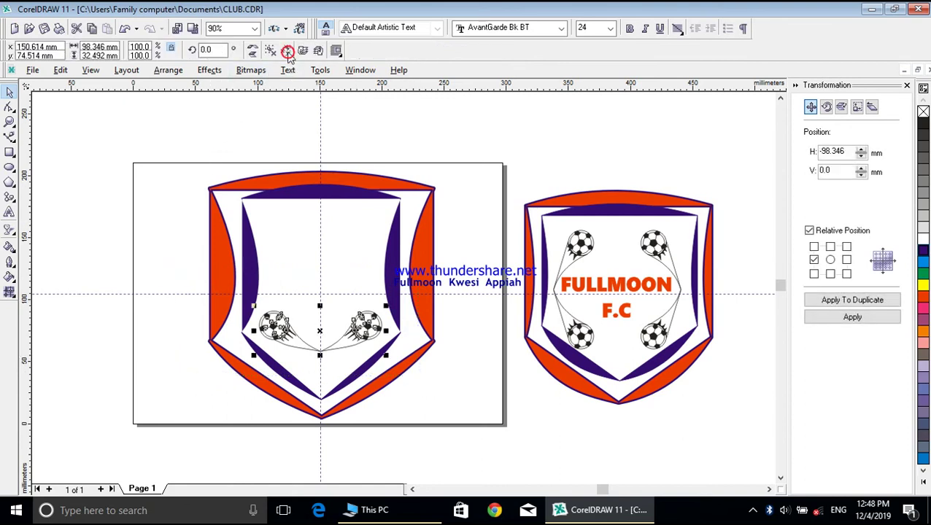
pyautogui.click(207, 49)
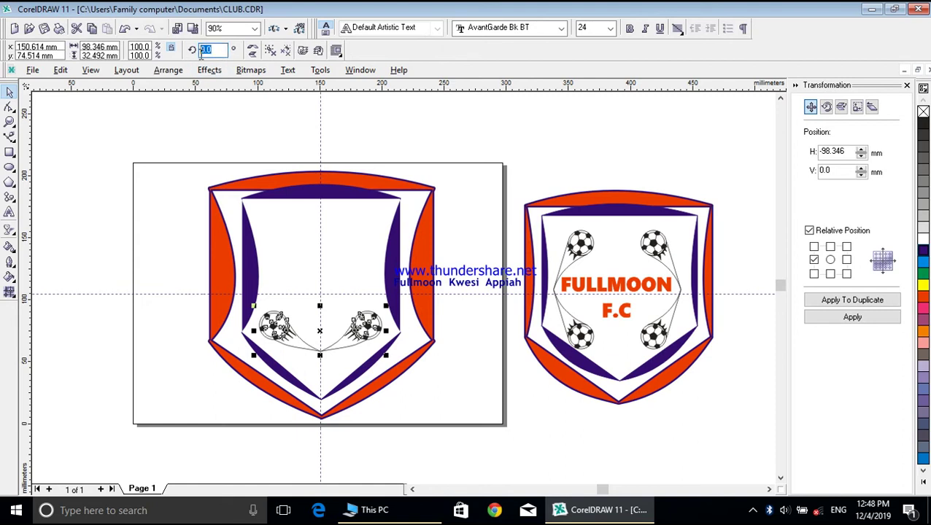
pyautogui.write('90')
pyautogui.press('Return')
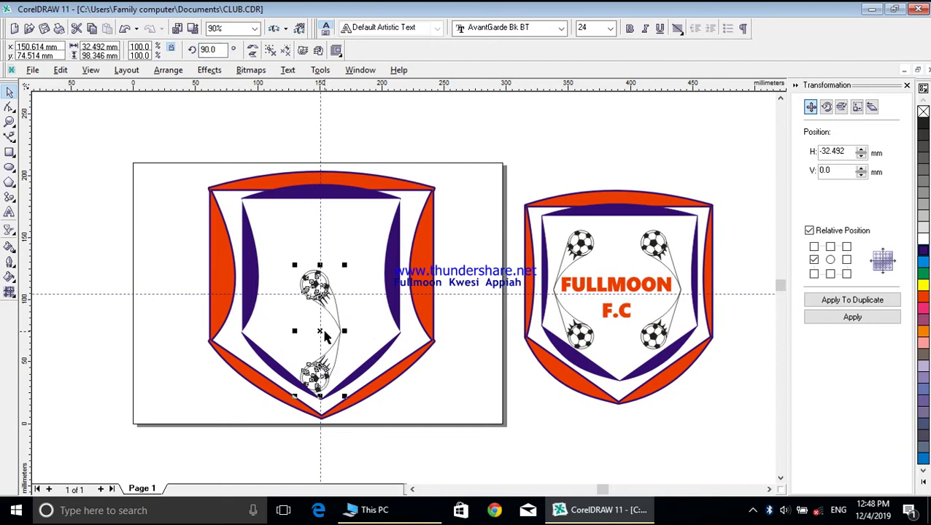
# Step: Move the upright ball pair into the shield's right half on the horizontal guideline and enlarge it to about 38 by 115 mm
pyautogui.moveTo(321, 333); pyautogui.dragTo(358, 295)
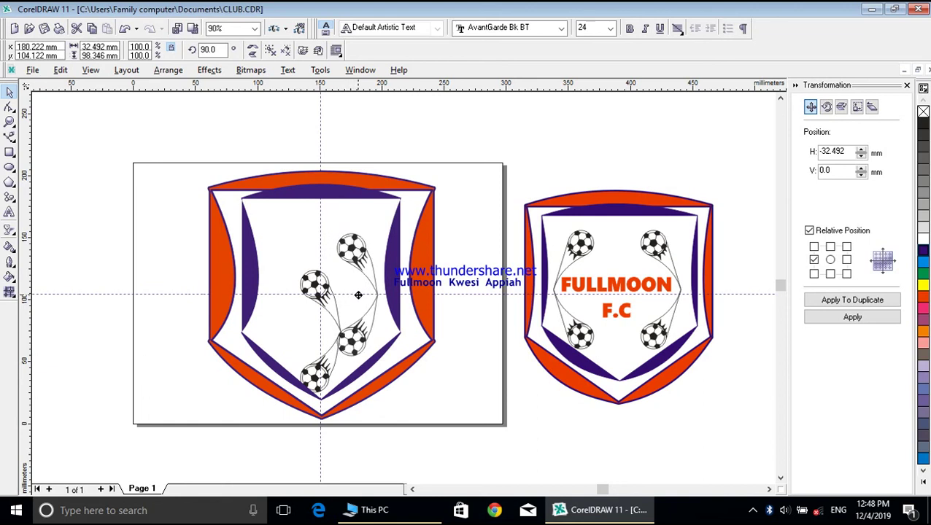
pyautogui.moveTo(358, 295); pyautogui.dragTo(358, 294)
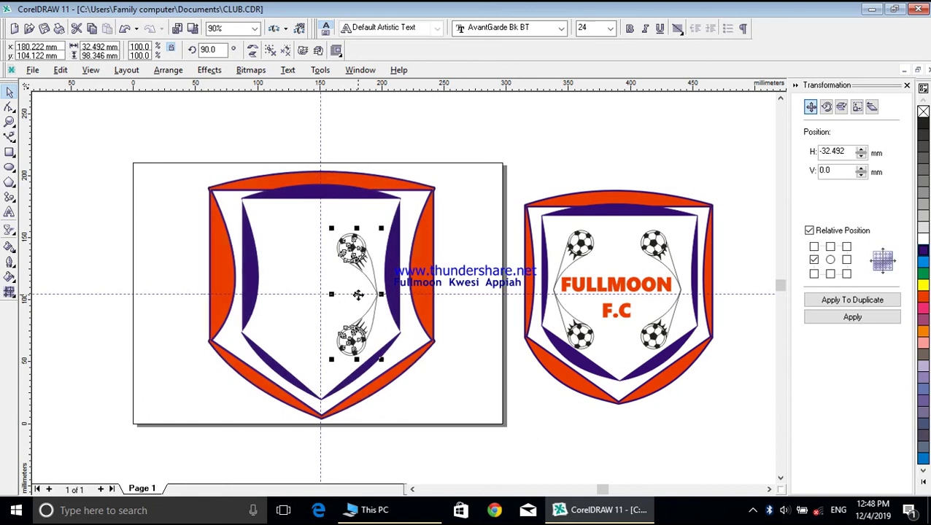
pyautogui.moveTo(330, 229); pyautogui.dragTo(323, 208)
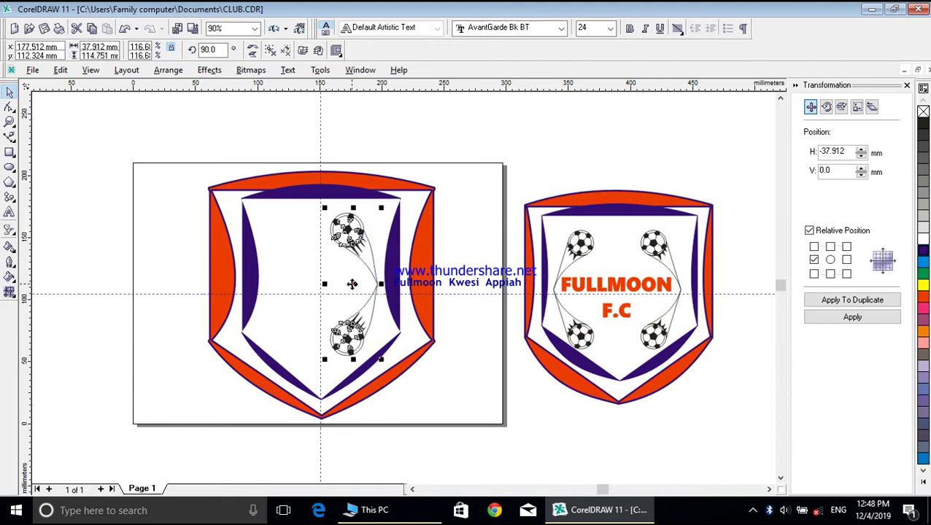
# Step: Lower the ball pair onto the horizontal guideline and place a horizontally mirrored duplicate of it at a horizontal offset of -37.912 mm
pyautogui.moveTo(353, 284); pyautogui.dragTo(354, 291)
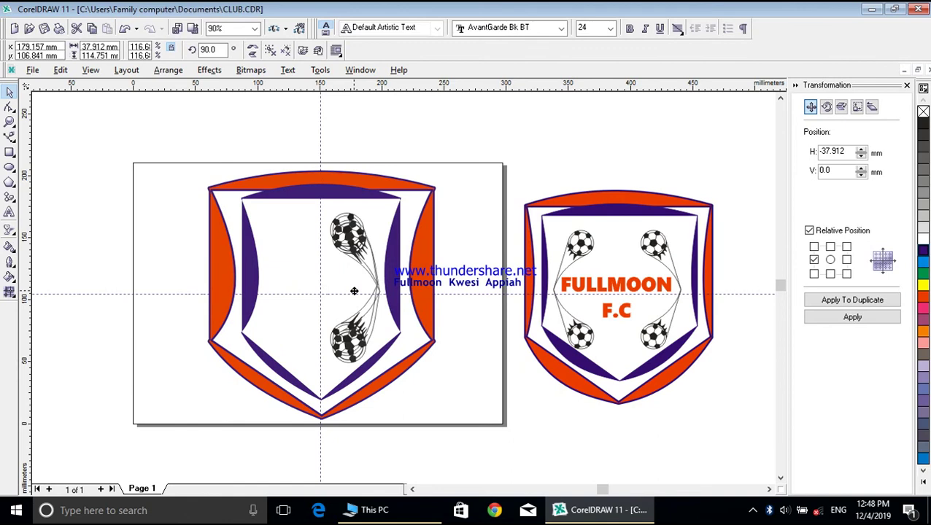
pyautogui.moveTo(354, 291); pyautogui.dragTo(353, 291)
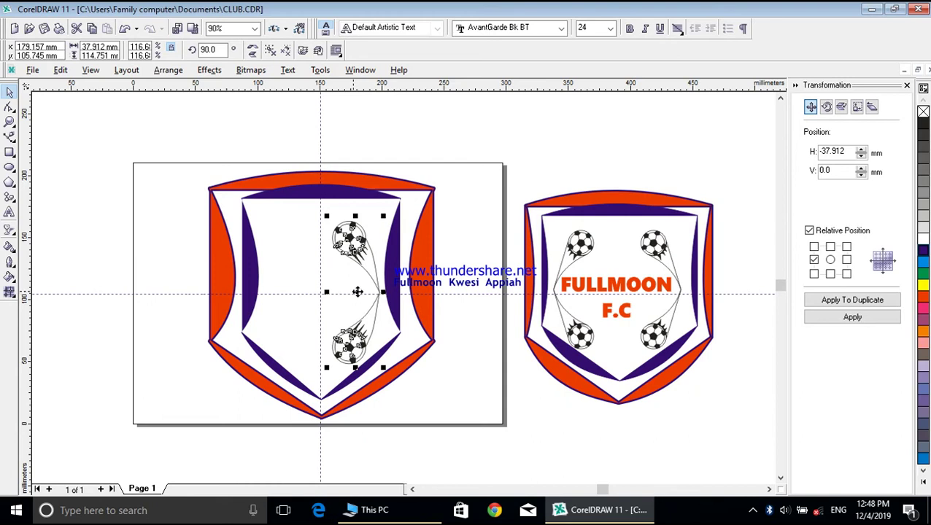
pyautogui.click(846, 301)
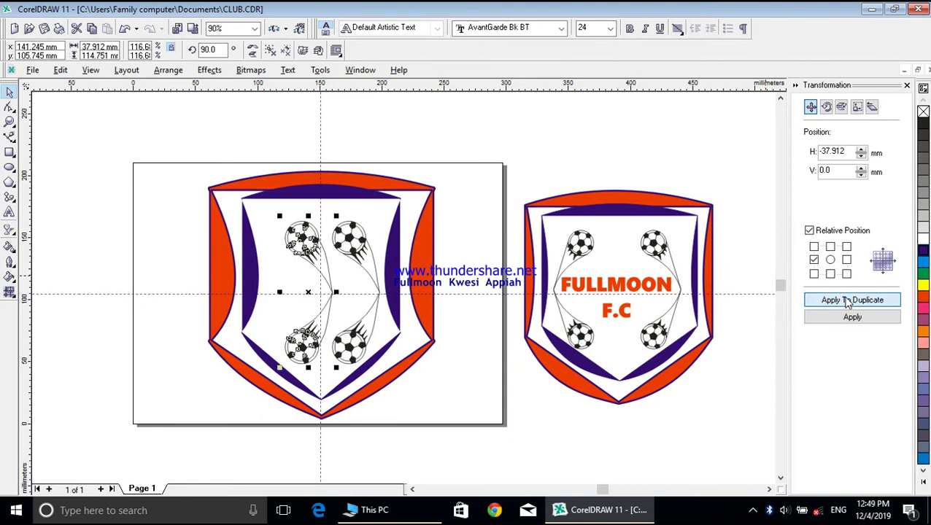
pyautogui.click(252, 51)
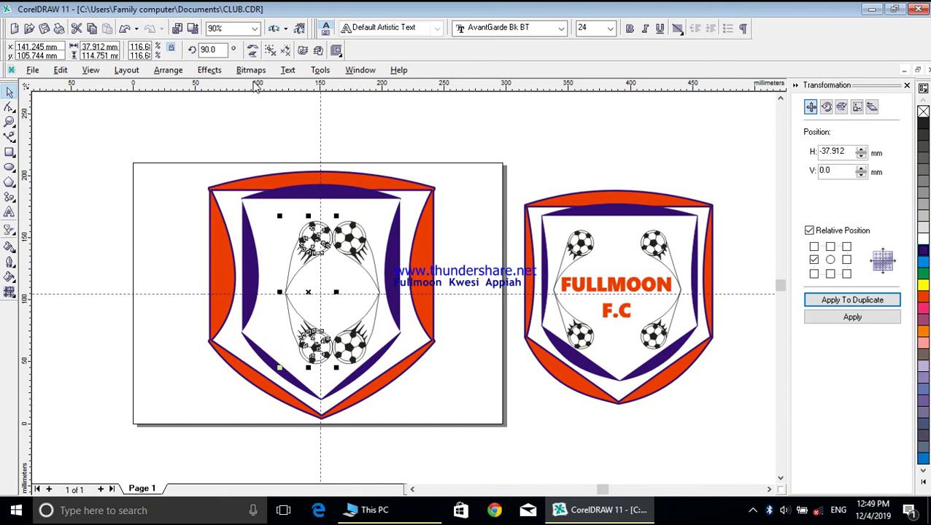
# Step: Nudge the mirrored ball pair about 15 mm to the left so both pairs flank the vertical guideline, and deselect it
pyautogui.press('Left')
pyautogui.press('Left')
pyautogui.press('Left')
pyautogui.press('Left')
pyautogui.press('Left')
pyautogui.press('Left')
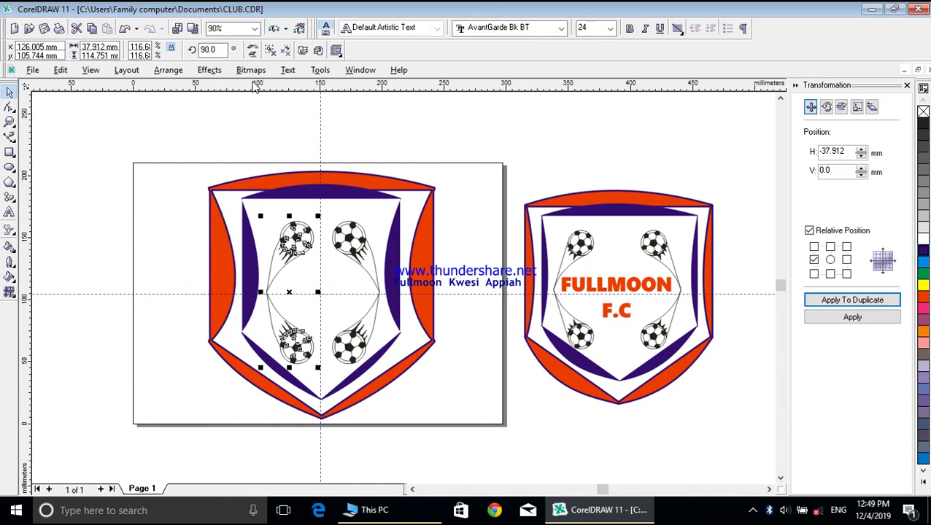
pyautogui.click(211, 146)
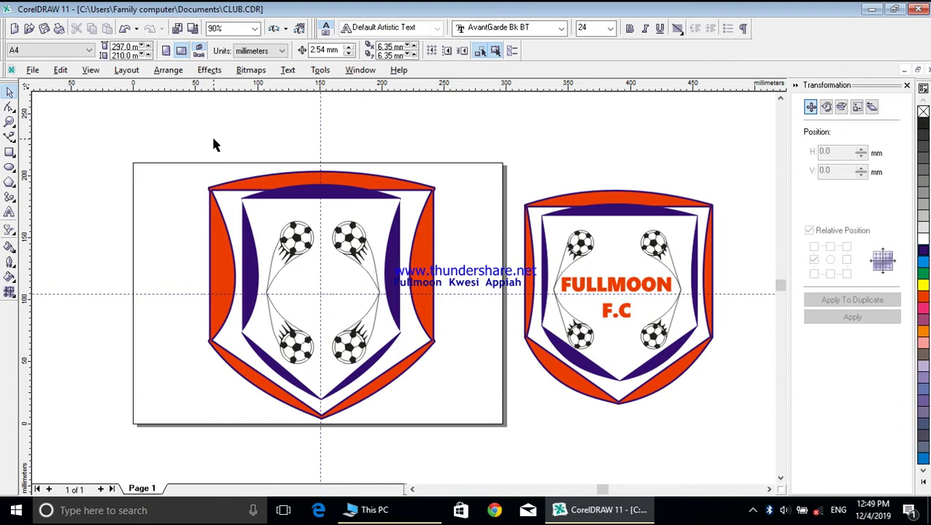
# Step: Add artistic text beside the page reading FULLMOON with F.C on a second line, and select it as an object
pyautogui.click(9, 213)
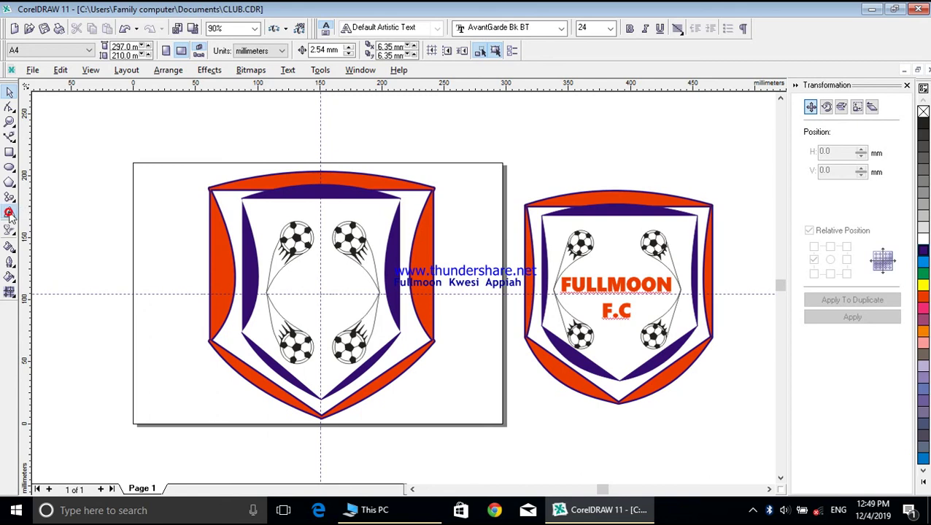
pyautogui.click(95, 210)
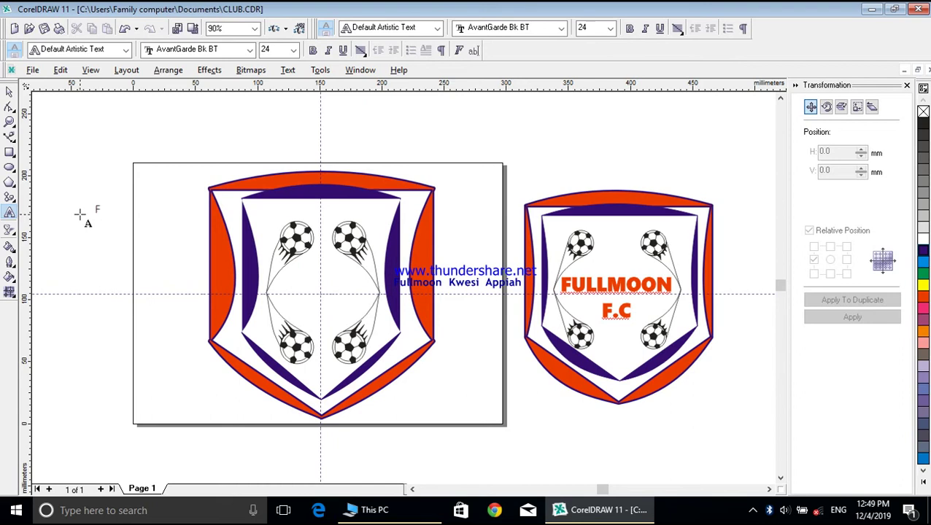
pyautogui.write('FU')
pyautogui.write('LL')
pyautogui.write('M')
pyautogui.press('BackSpace')
pyautogui.write('MOON')
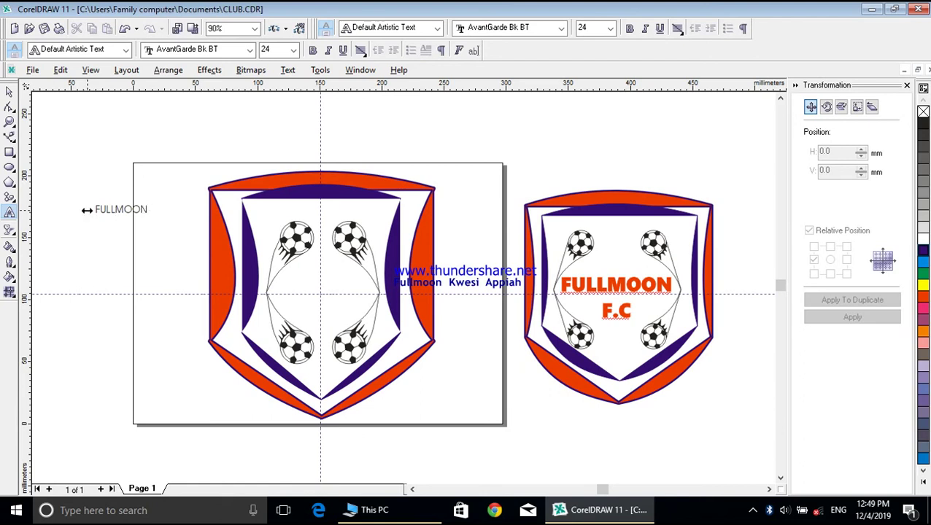
pyautogui.press('Return')
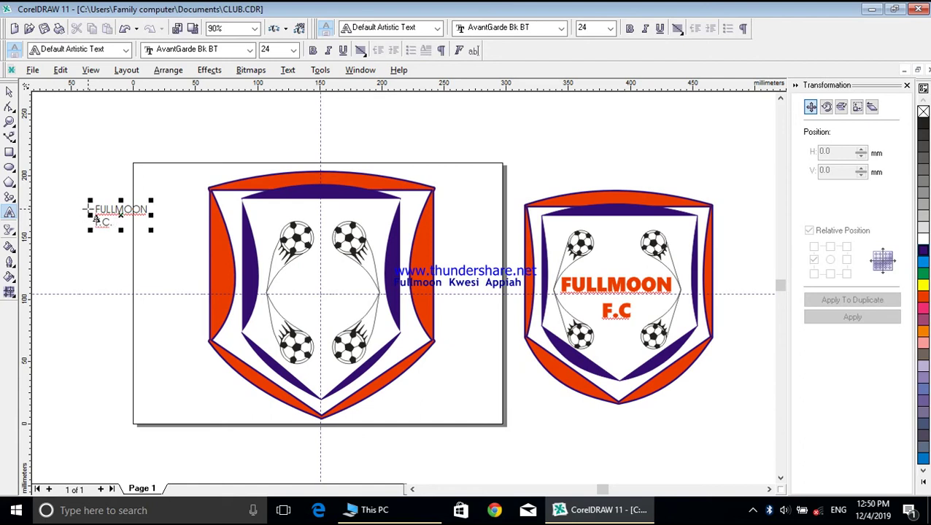
pyautogui.click(9, 91)
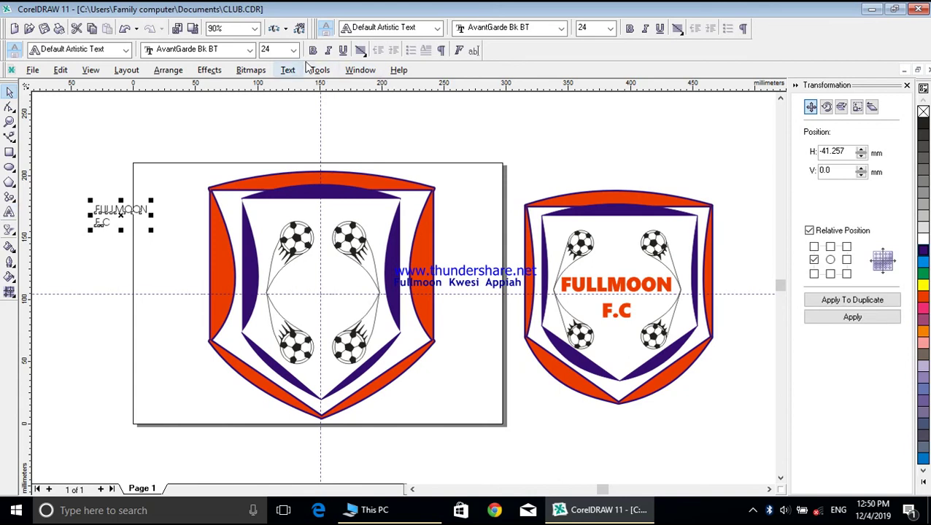
# Step: Center-align the FULLMOON F.C text and set its font to Segoe UI Black
pyautogui.click(361, 50)
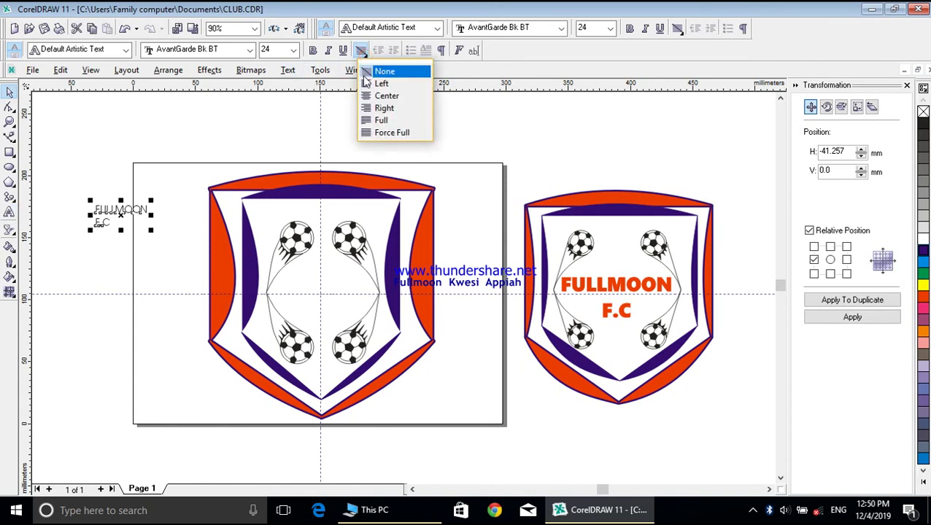
pyautogui.click(367, 97)
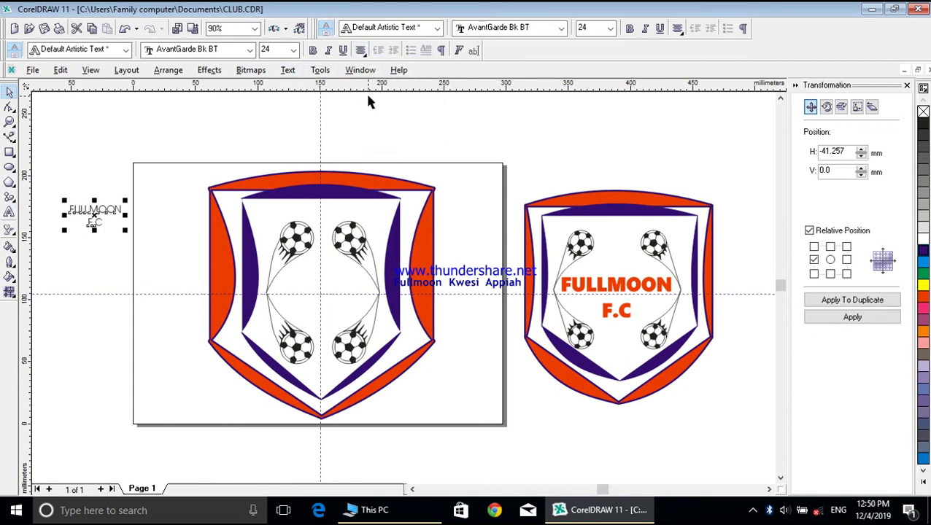
pyautogui.click(250, 51)
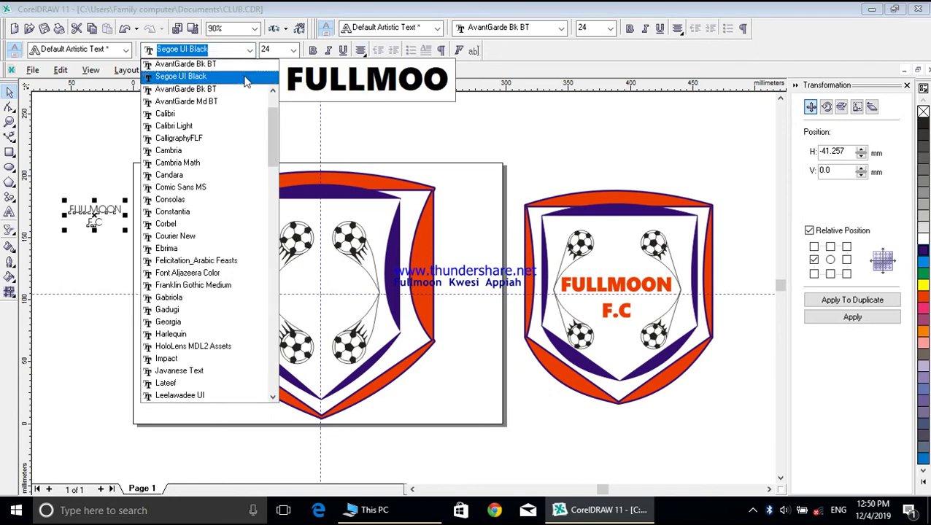
pyautogui.click(246, 77)
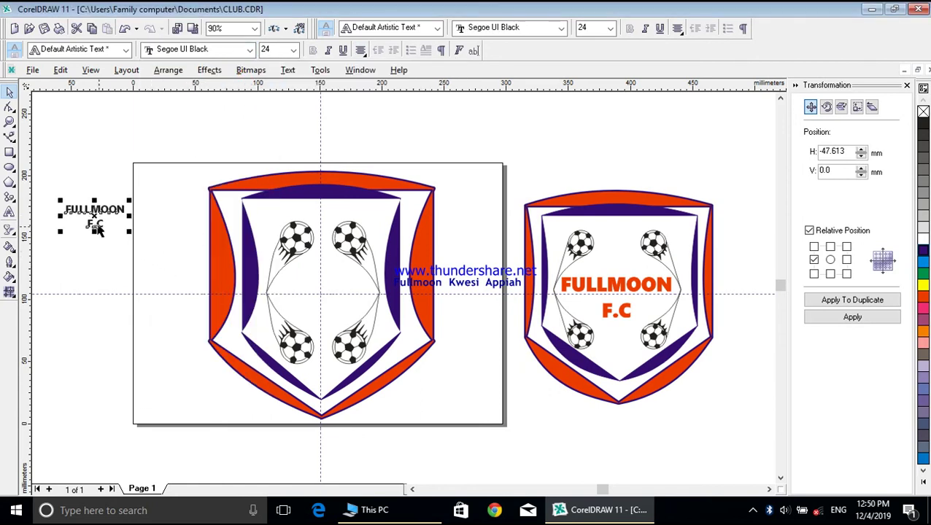
# Step: Move the text between the four balls, enlarge it to about 34.8 pt and center it on the vertical guideline
pyautogui.moveTo(95, 223); pyautogui.dragTo(372, 317)
pyautogui.moveTo(288, 279); pyautogui.dragTo(276, 272)
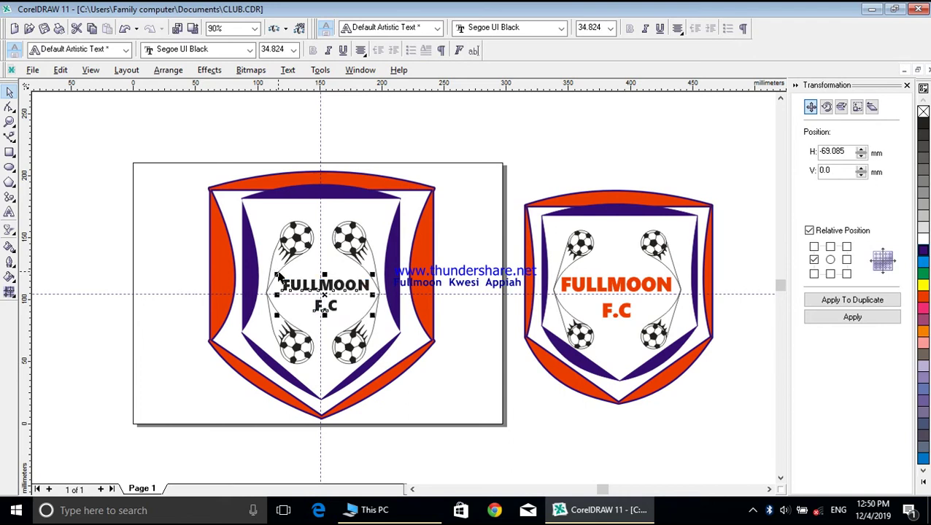
pyautogui.moveTo(325, 295); pyautogui.dragTo(322, 295)
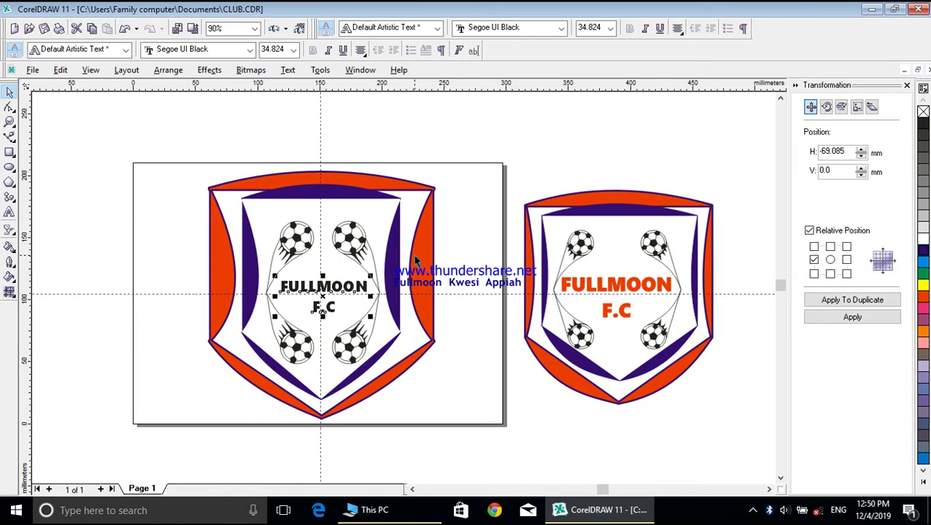
# Step: Give the FULLMOON F.C text the shield's orange-red as both fill and outline color, and deselect it
pyautogui.click(924, 298)
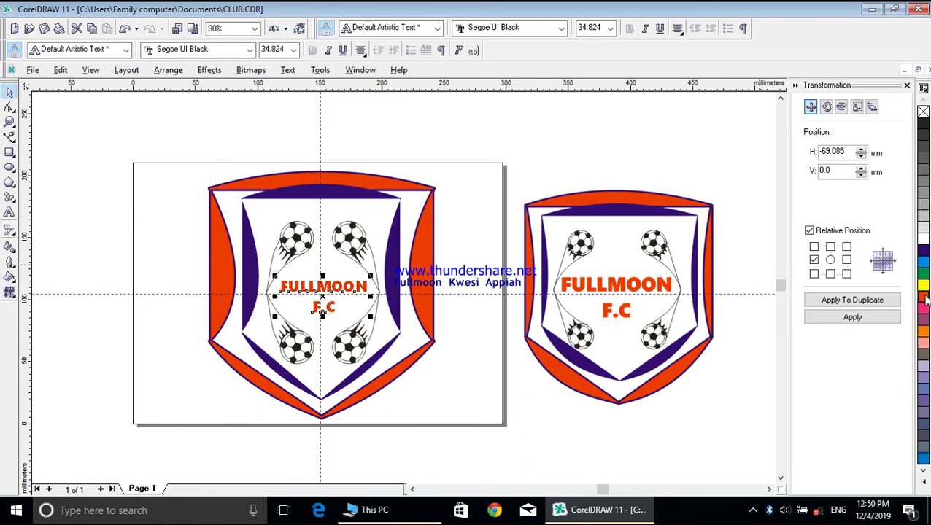
pyautogui.rightClick(925, 300)
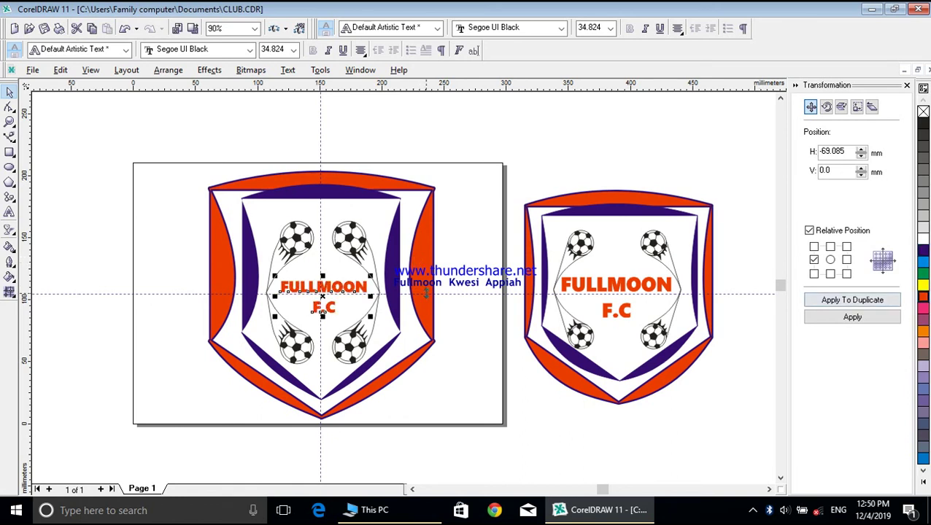
pyautogui.click(455, 257)
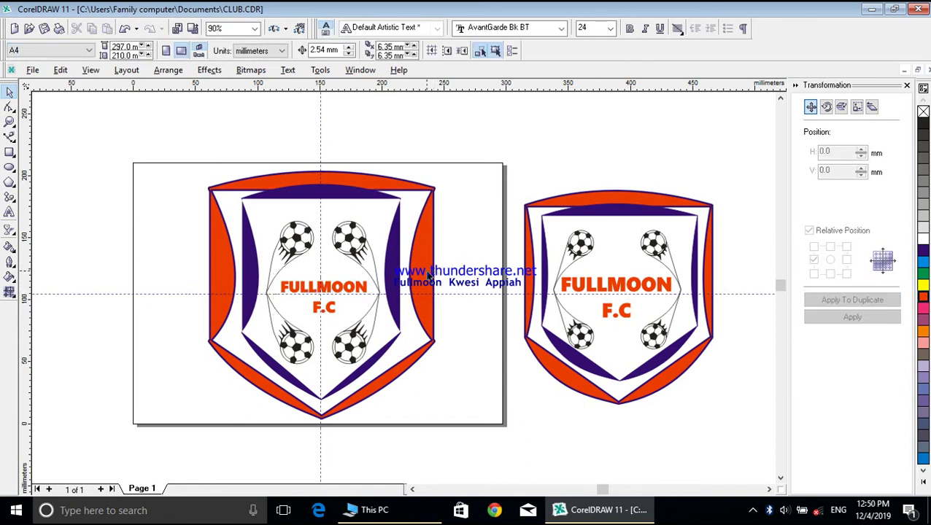
# Step: Flatten the inner curve of the outer orange shield's right side with the Shape tool to make that band thinner
pyautogui.click(429, 274)
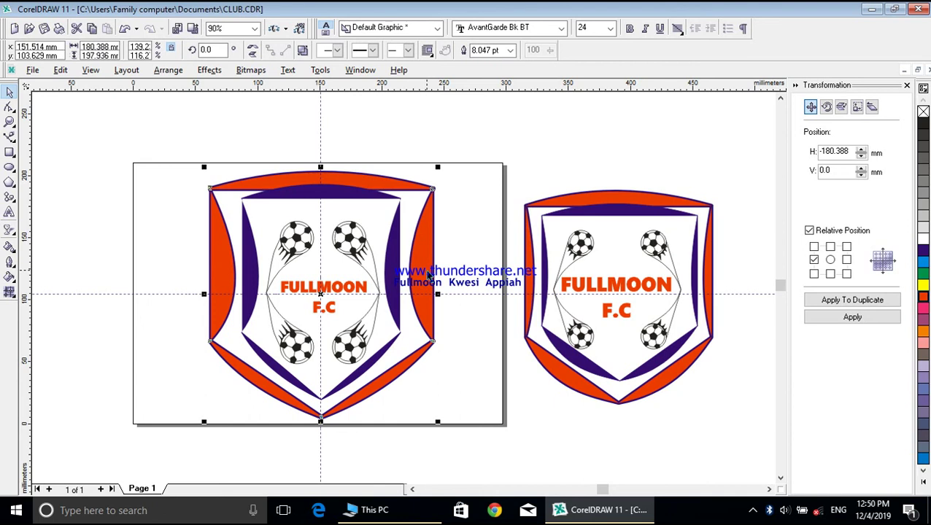
pyautogui.click(10, 108)
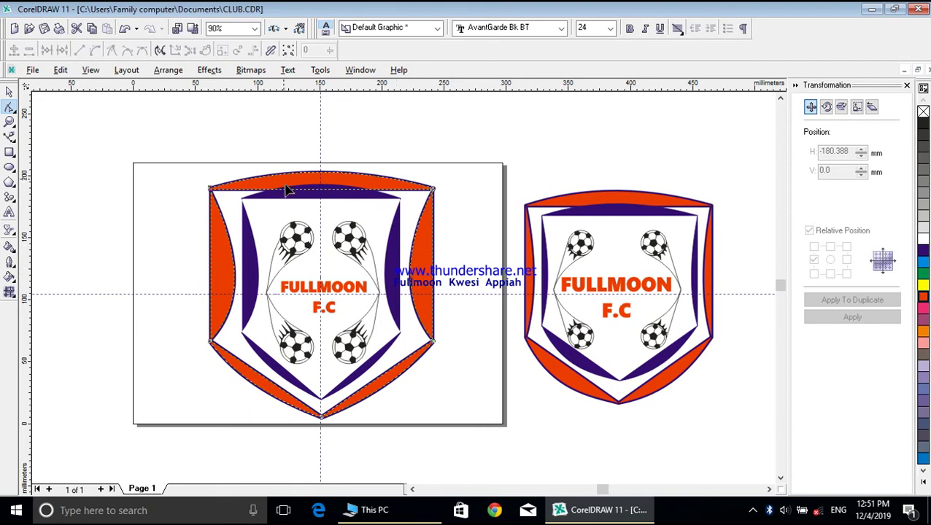
pyautogui.click(433, 189)
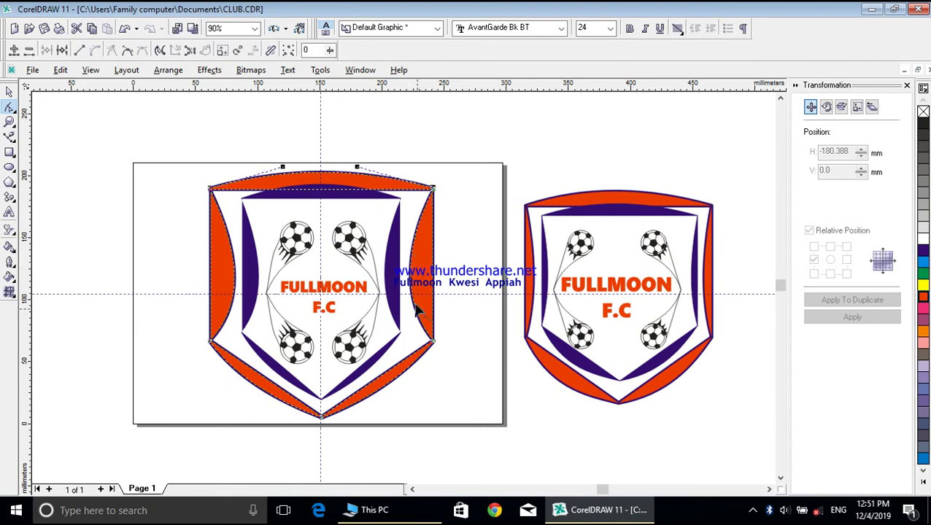
pyautogui.click(433, 340)
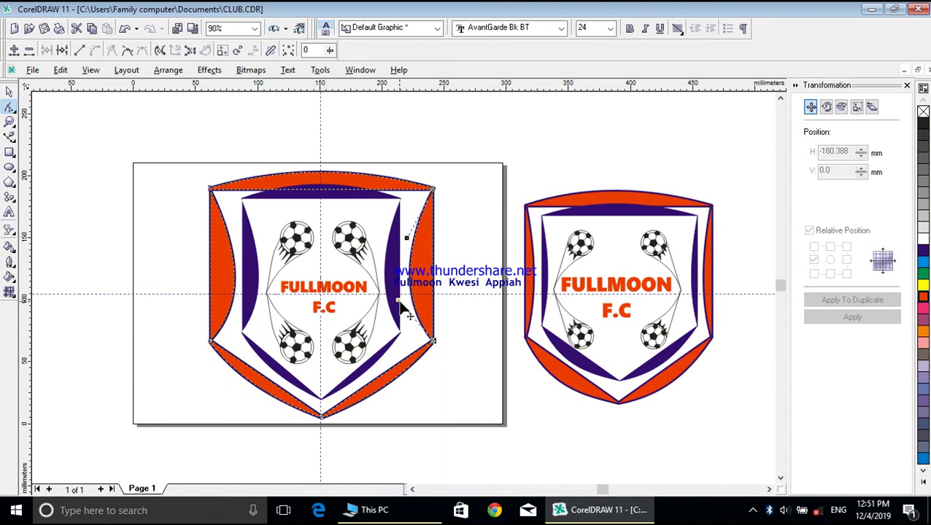
pyautogui.moveTo(399, 301); pyautogui.dragTo(412, 297)
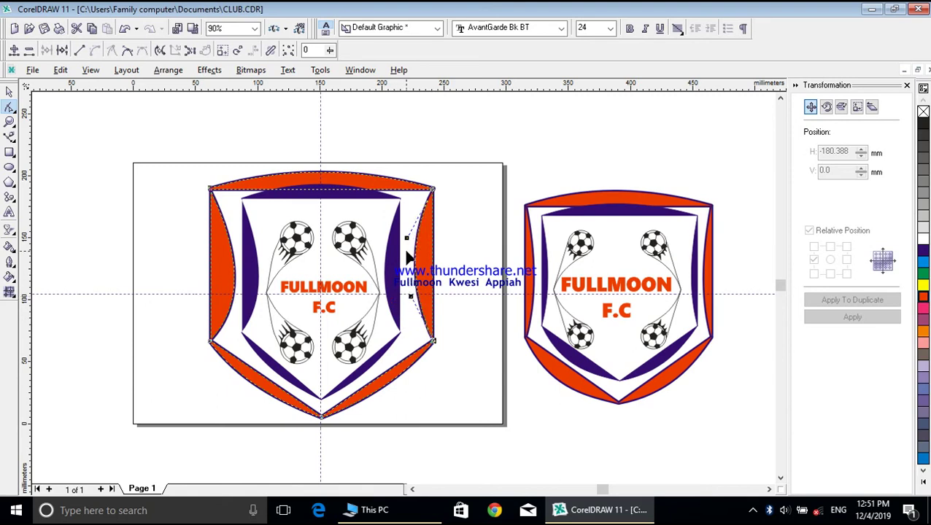
pyautogui.moveTo(406, 240); pyautogui.dragTo(412, 241)
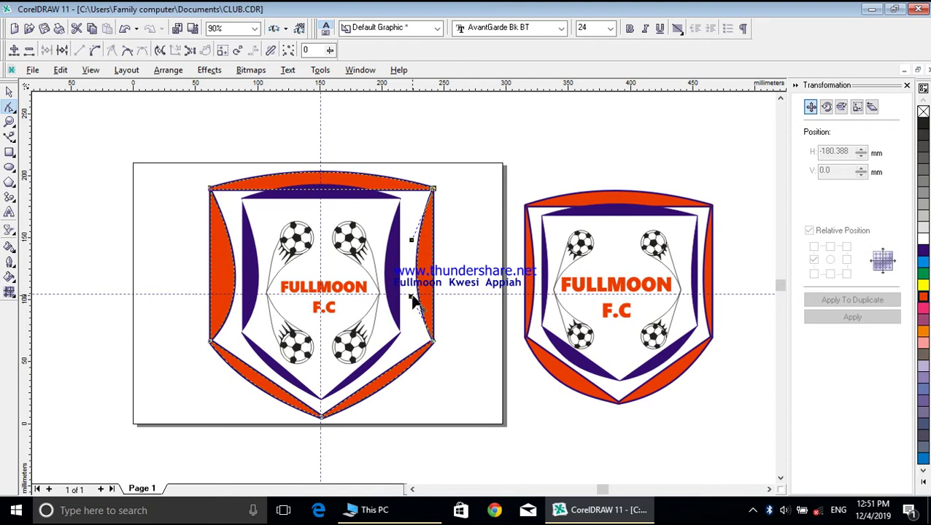
pyautogui.click(412, 304)
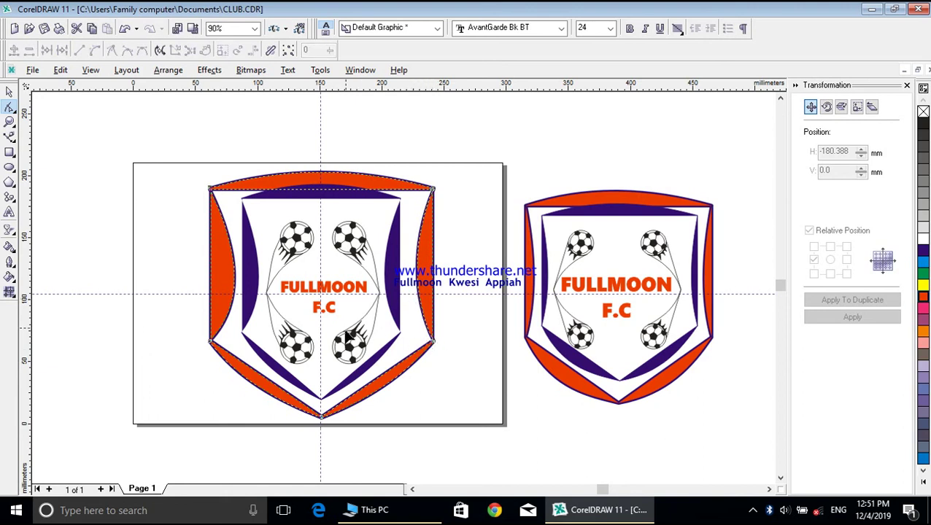
# Step: Flatten the inner curve of the outer orange shield's left side to match the thinner right band
pyautogui.click(210, 341)
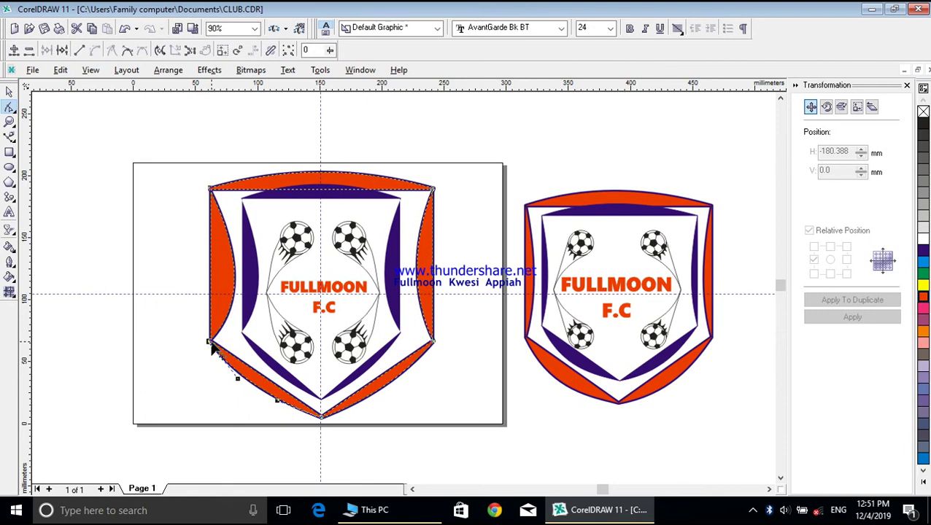
pyautogui.click(209, 190)
pyautogui.moveTo(242, 257); pyautogui.dragTo(233, 255)
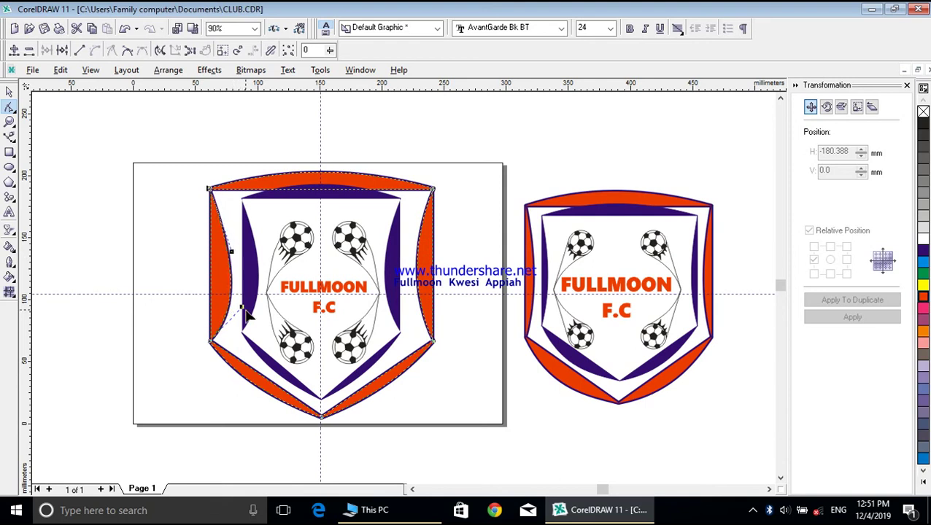
pyautogui.moveTo(242, 308); pyautogui.dragTo(227, 293)
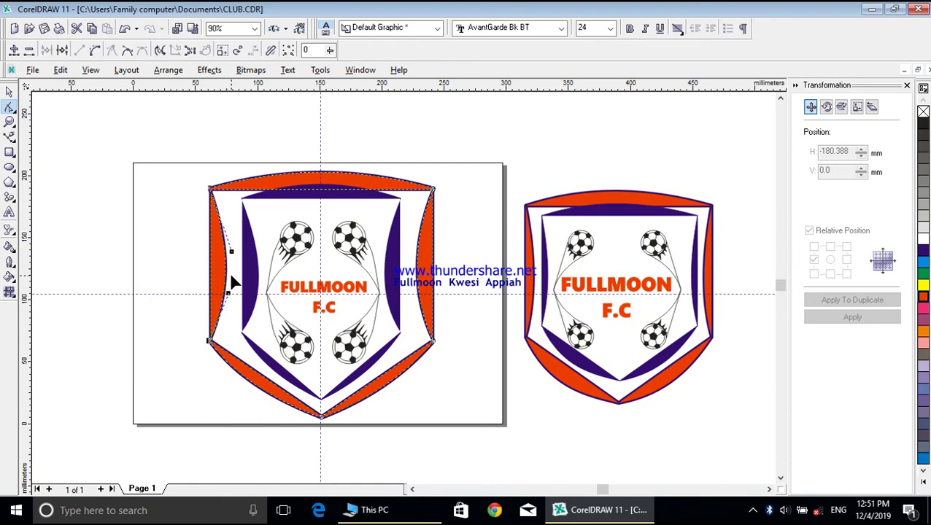
pyautogui.click(10, 91)
pyautogui.press('Escape')
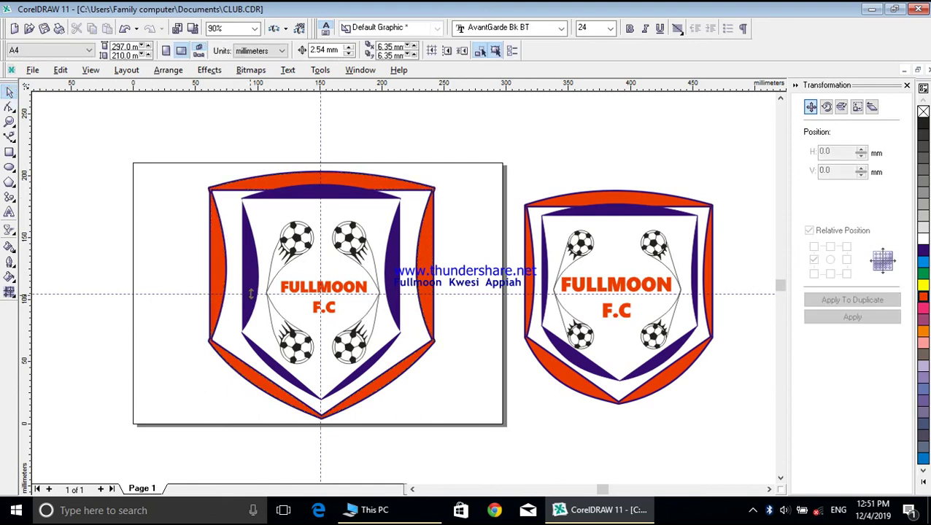
# Step: Group the four balls with the FULLMOON F.C text and move the group out of the shield to the page's upper right corner
pyautogui.click(248, 282)
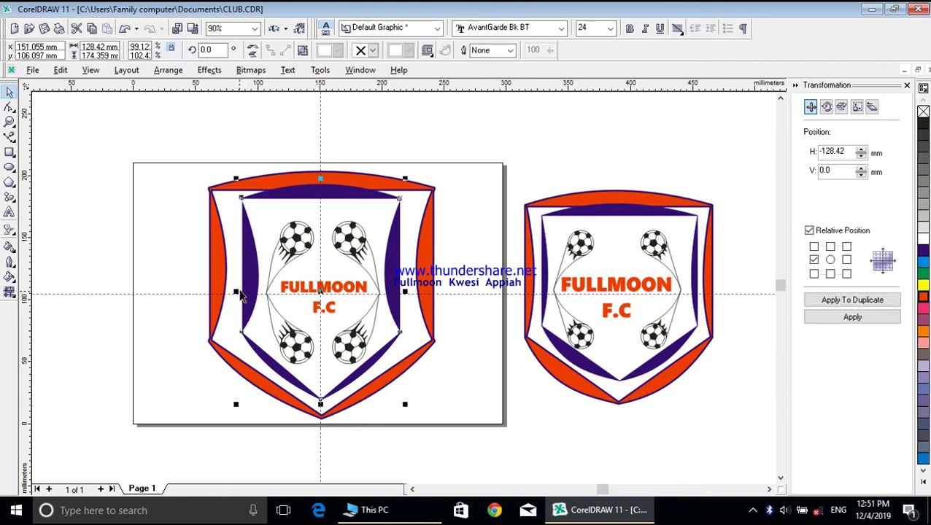
pyautogui.click(148, 218)
pyautogui.moveTo(236, 139); pyautogui.dragTo(398, 395)
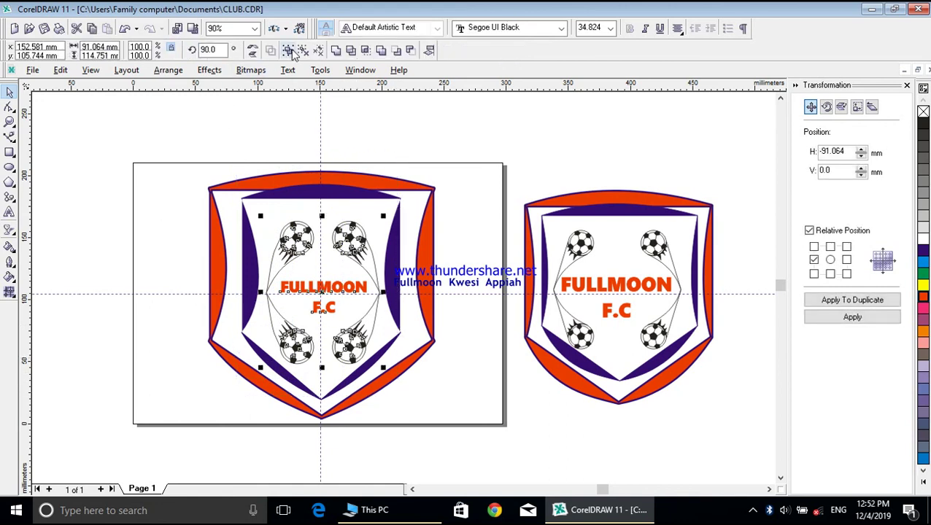
pyautogui.click(293, 51)
pyautogui.moveTo(332, 289); pyautogui.dragTo(487, 164)
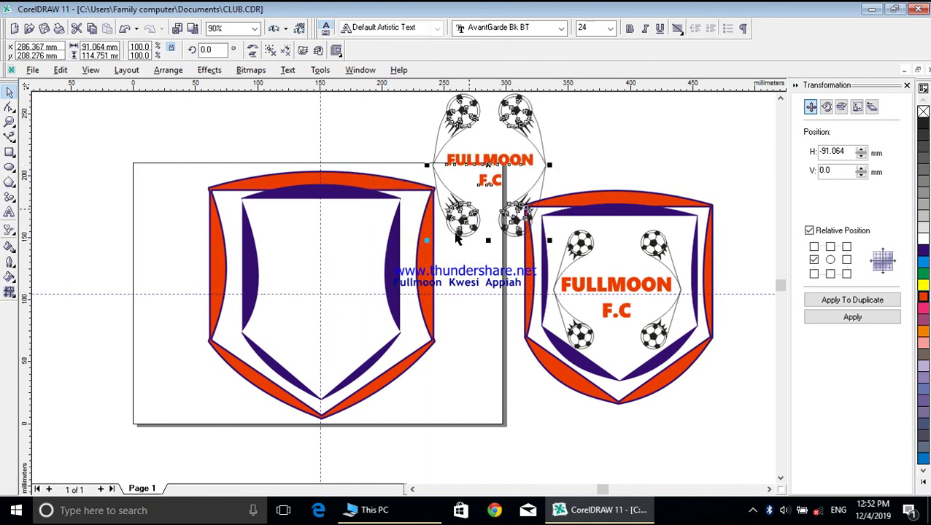
# Step: Widen the inner purple-blue shield evenly on both sides to about 146 mm, keeping its height
pyautogui.click(399, 285)
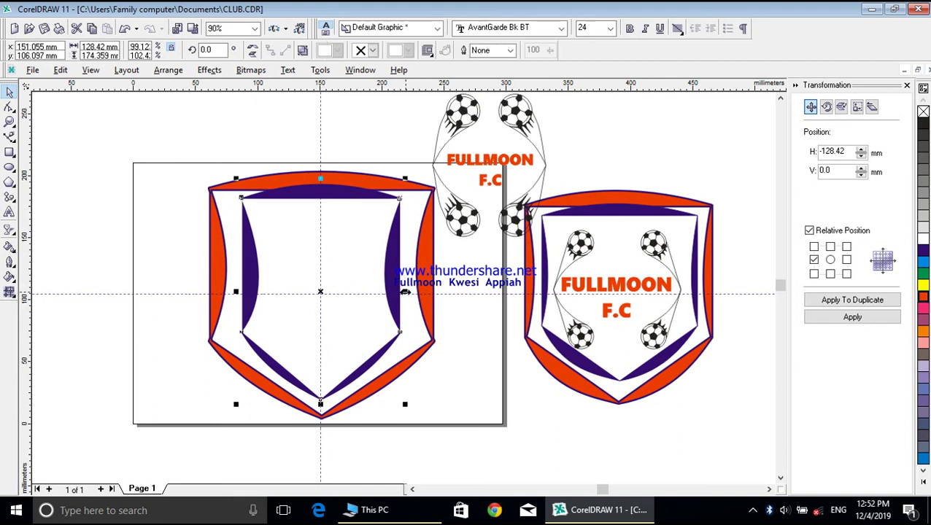
pyautogui.moveTo(402, 292); pyautogui.dragTo(419, 293)
pyautogui.moveTo(237, 294); pyautogui.dragTo(226, 292)
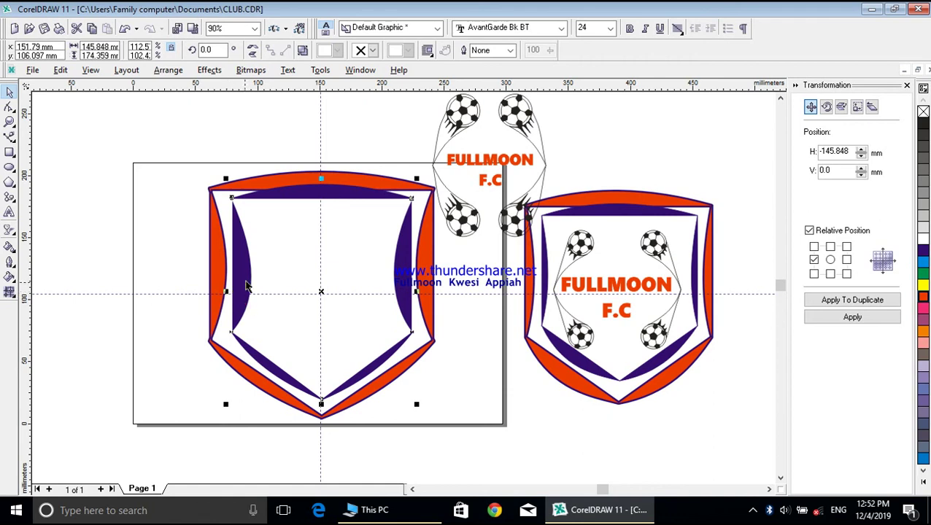
# Step: Flatten the inner curve of the purple-blue shield's left side with the Shape tool to make that band thinner
pyautogui.click(9, 106)
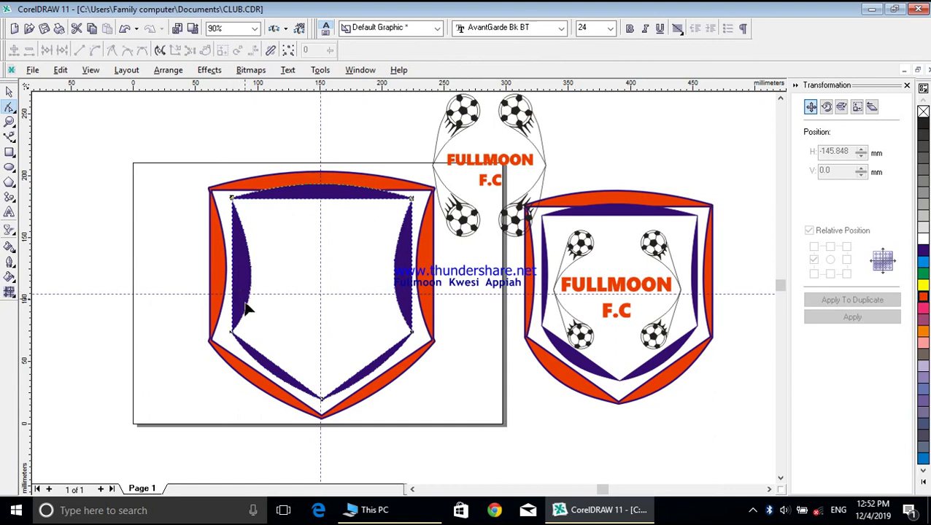
pyautogui.click(232, 199)
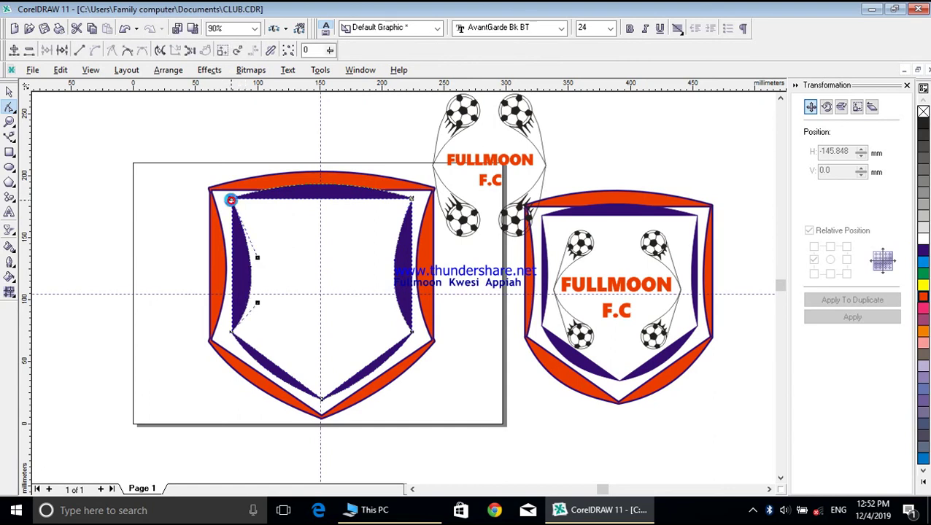
pyautogui.moveTo(256, 259)
pyautogui.mouseDown()
pyautogui.moveTo(253, 294)
pyautogui.moveTo(248, 260)
pyautogui.mouseUp()
pyautogui.moveTo(258, 304); pyautogui.dragTo(249, 300)
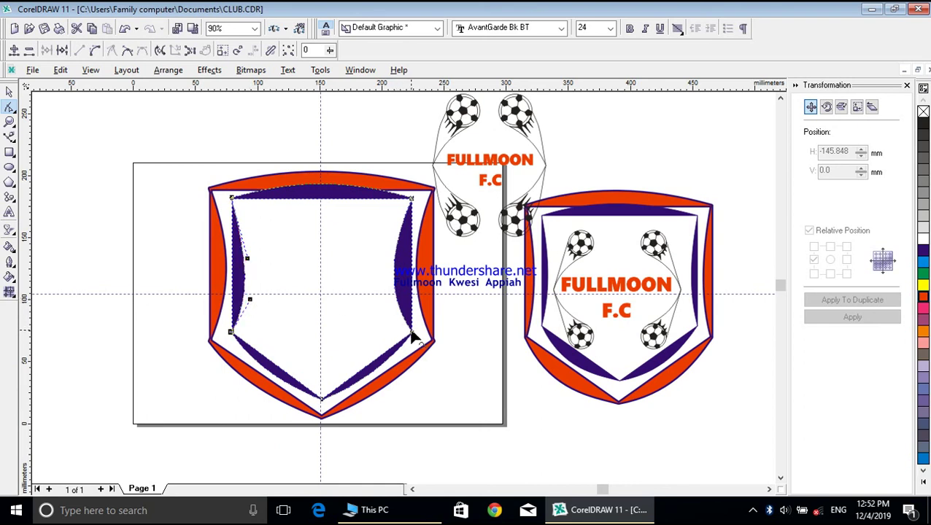
# Step: Flatten the inner curve of the purple-blue shield's right side to match its thinner left band
pyautogui.click(413, 204)
pyautogui.click(384, 297)
pyautogui.moveTo(384, 298); pyautogui.dragTo(390, 294)
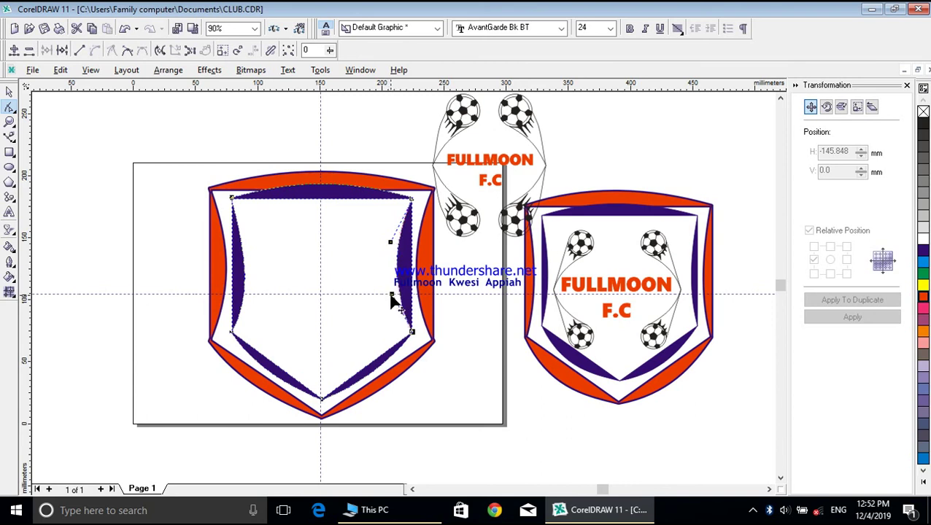
pyautogui.click(393, 243)
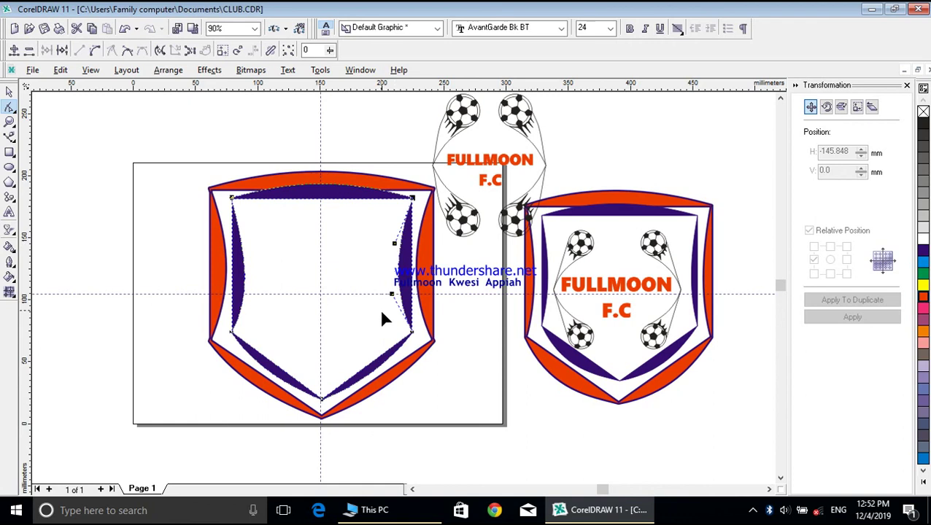
# Step: Move the grouped balls and FULLMOON F.C text back into the shield, centered on the crossing guidelines
pyautogui.click(9, 92)
pyautogui.click(493, 165)
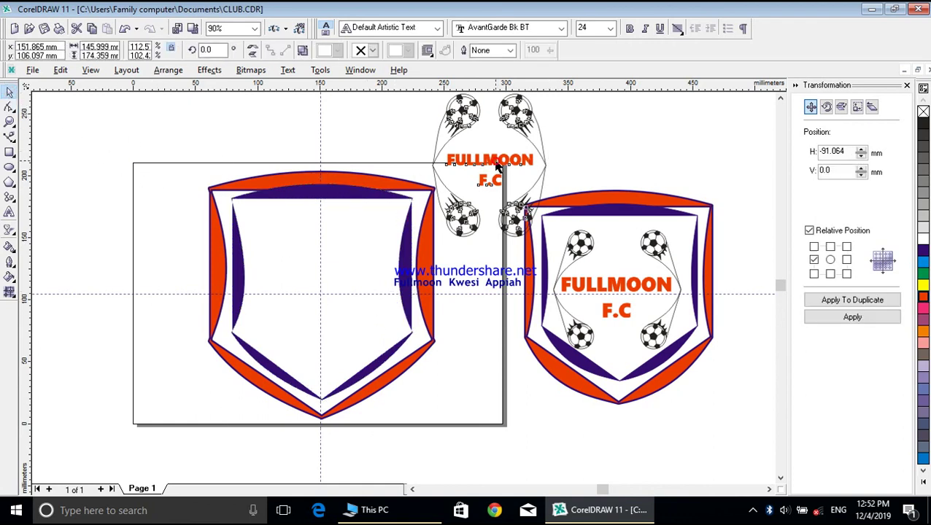
pyautogui.moveTo(457, 179); pyautogui.dragTo(327, 290)
pyautogui.moveTo(322, 291); pyautogui.dragTo(323, 293)
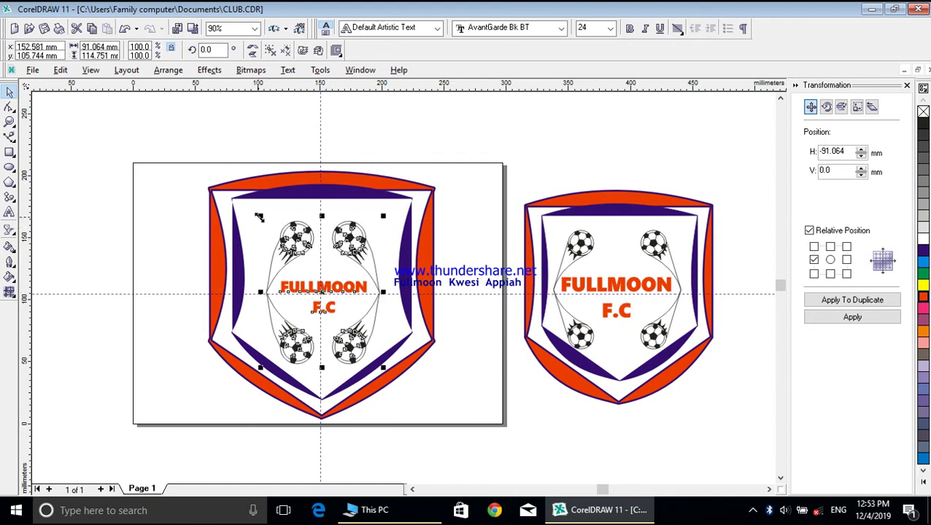
# Step: Stretch the balls-and-text group inside the shield to about 110 mm wide and 125 mm high
pyautogui.moveTo(261, 292); pyautogui.dragTo(249, 294)
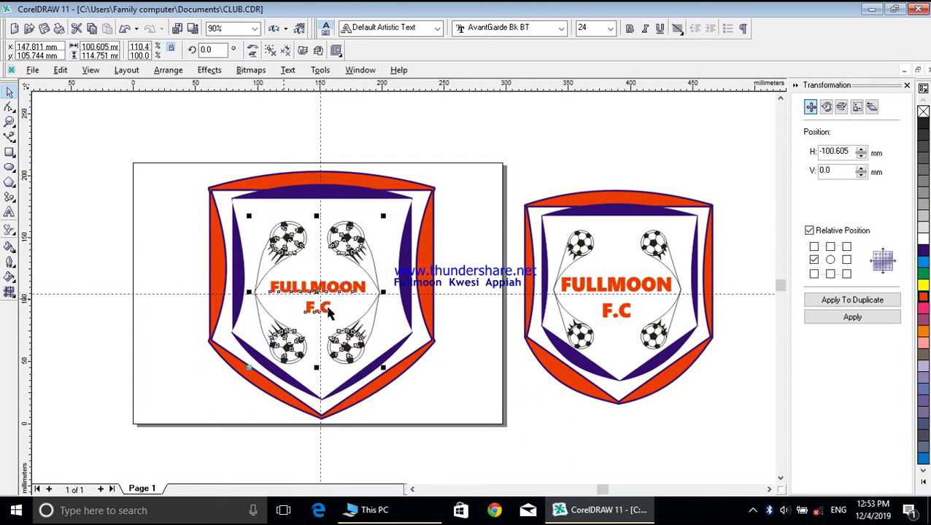
pyautogui.moveTo(382, 291); pyautogui.dragTo(393, 295)
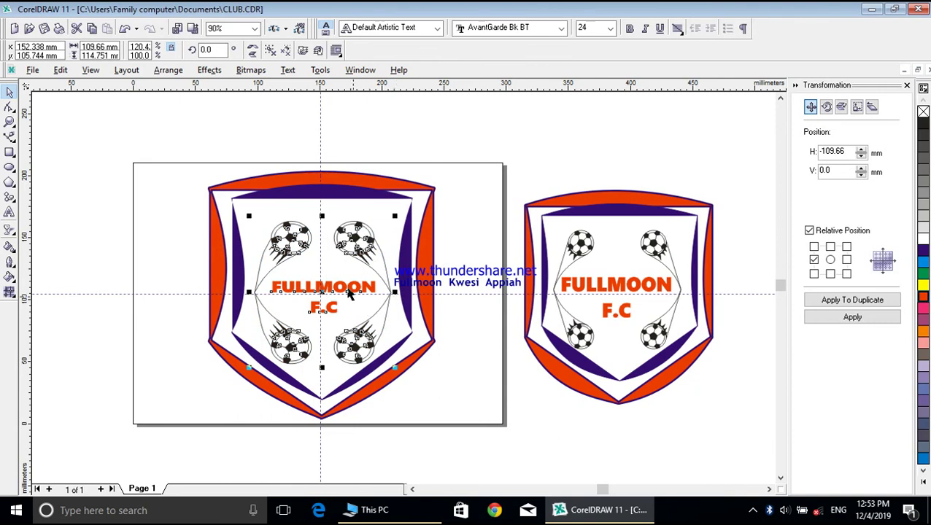
pyautogui.click(321, 215)
pyautogui.moveTo(321, 216); pyautogui.dragTo(322, 205)
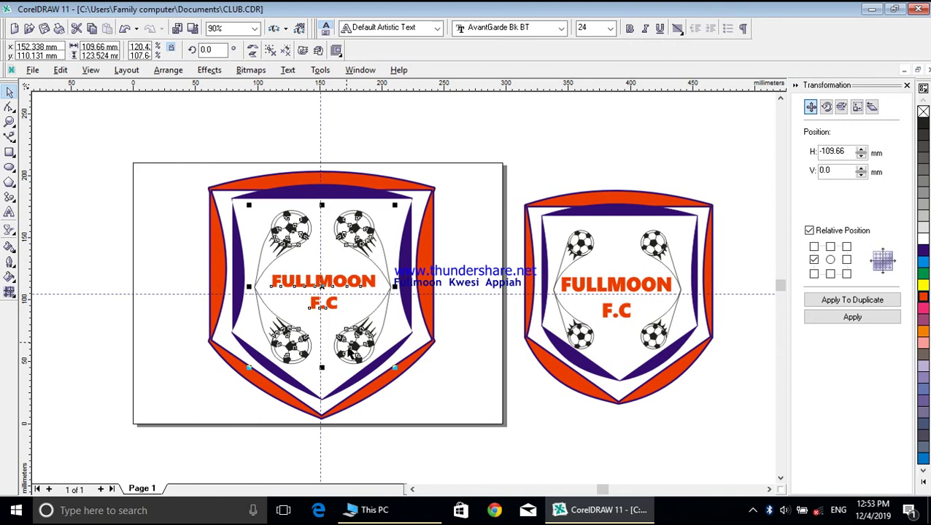
pyautogui.moveTo(321, 366); pyautogui.dragTo(323, 368)
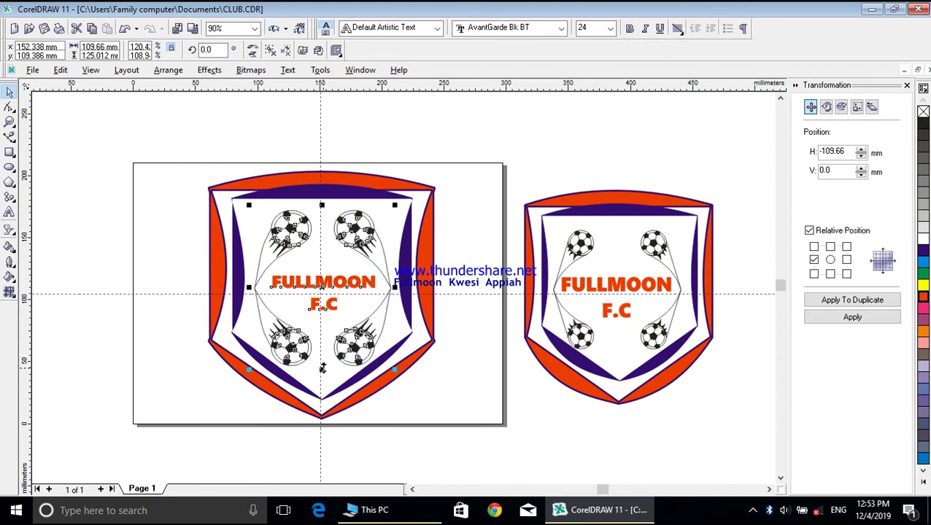
# Step: Ungroup the balls and the FULLMOON F.C text, and clear the selection
pyautogui.click(585, 172)
pyautogui.click(332, 289)
pyautogui.click(271, 129)
pyautogui.press('Escape')
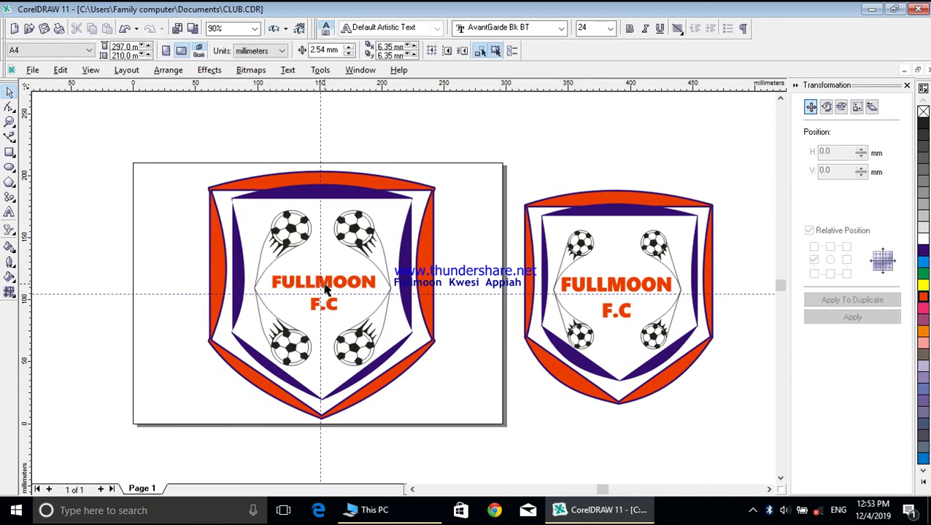
# Step: Enlarge the FULLMOON F.C text between the balls to about 92 mm wide and 42 pt, and deselect it
pyautogui.click(333, 289)
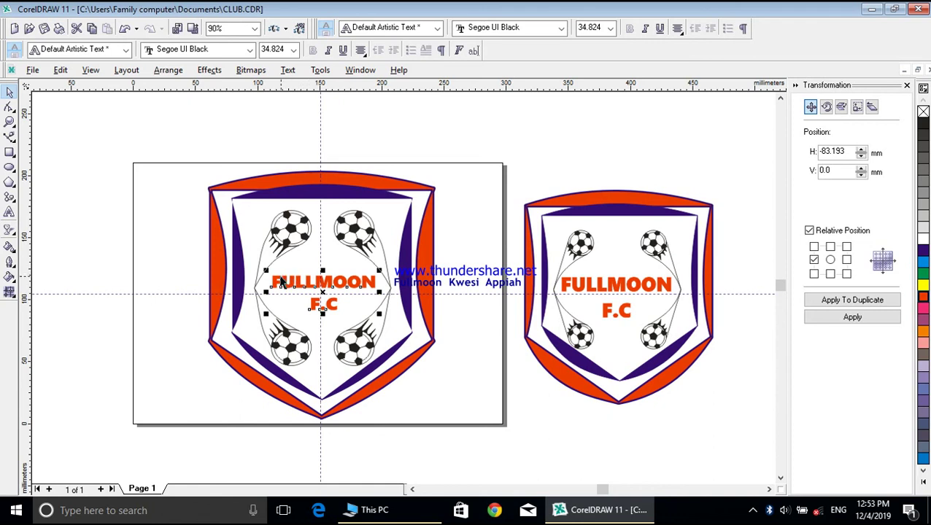
pyautogui.moveTo(268, 271); pyautogui.dragTo(262, 264)
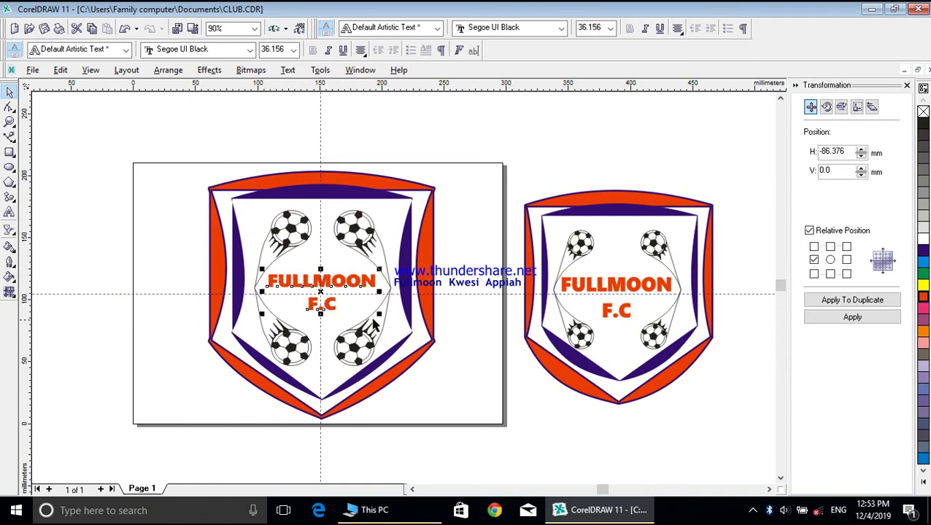
pyautogui.moveTo(378, 313); pyautogui.dragTo(386, 320)
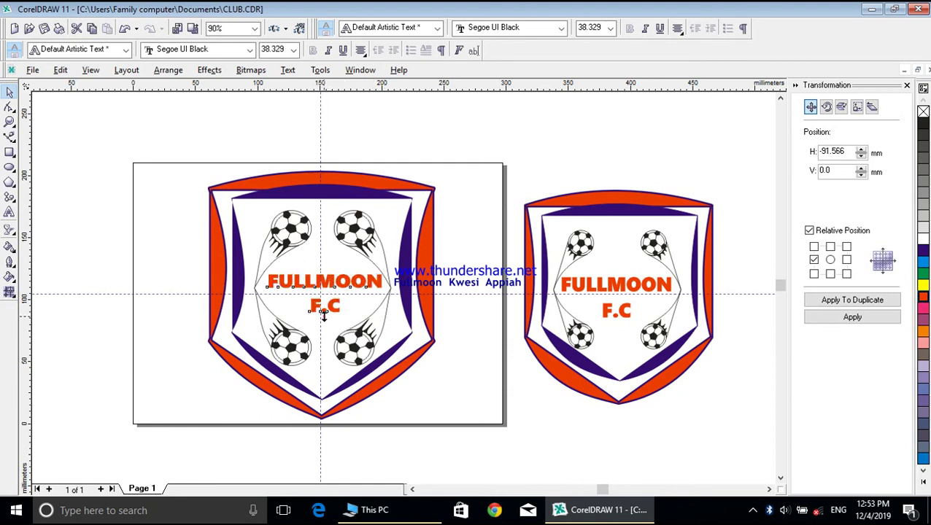
pyautogui.moveTo(324, 313); pyautogui.dragTo(323, 319)
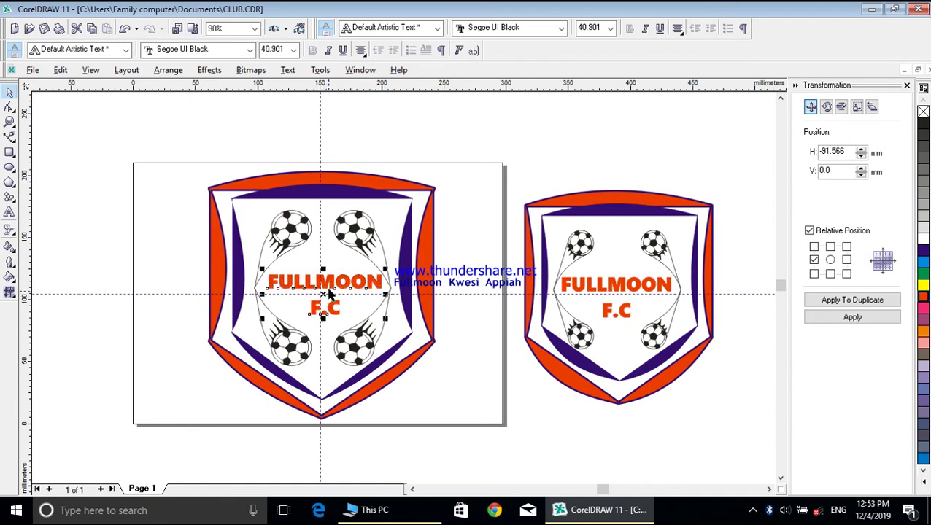
pyautogui.moveTo(324, 268); pyautogui.dragTo(324, 268)
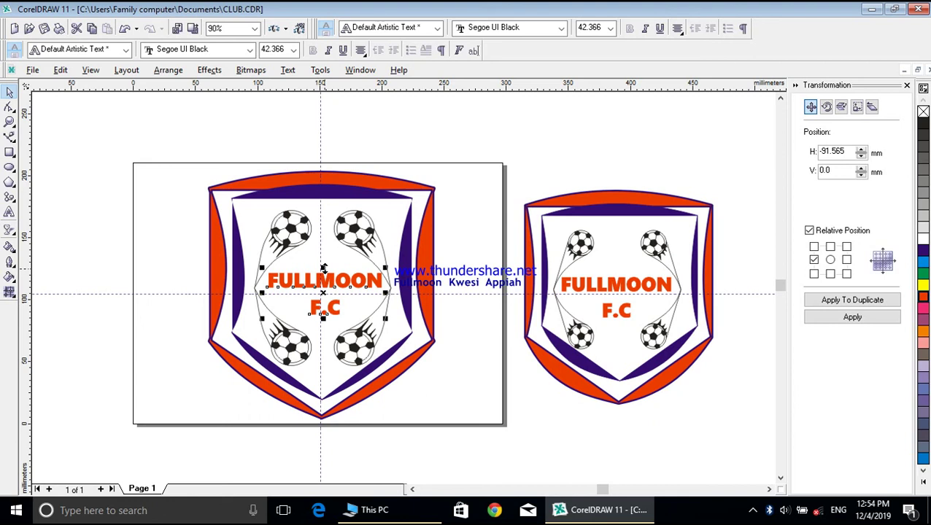
pyautogui.click(159, 201)
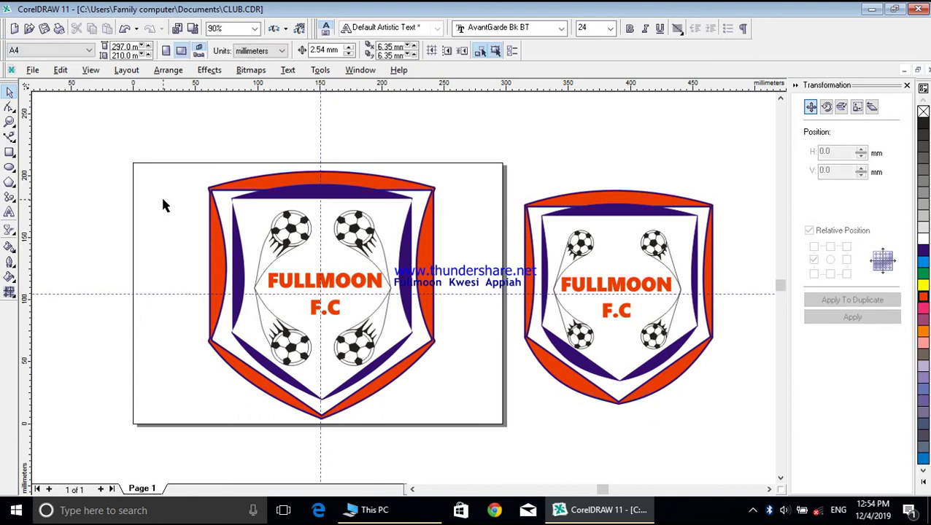
# Step: Nudge the left pair of balls 2.54 mm left and the right pair 2.54 mm right, away from the text
pyautogui.click(255, 289)
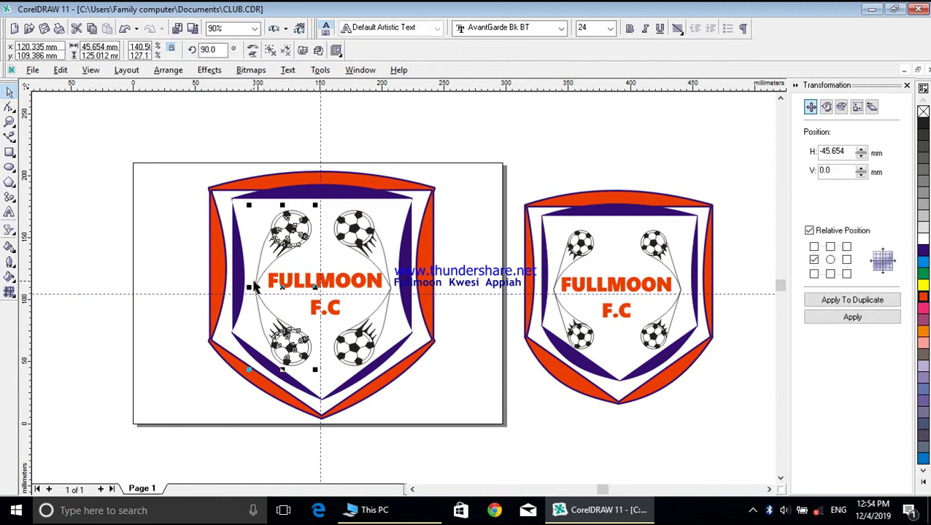
pyautogui.press('Left')
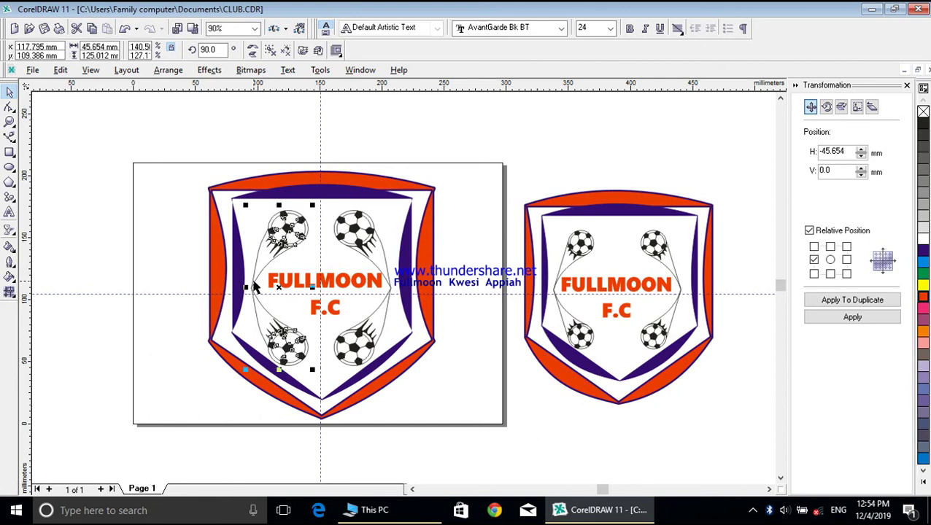
pyautogui.click(389, 290)
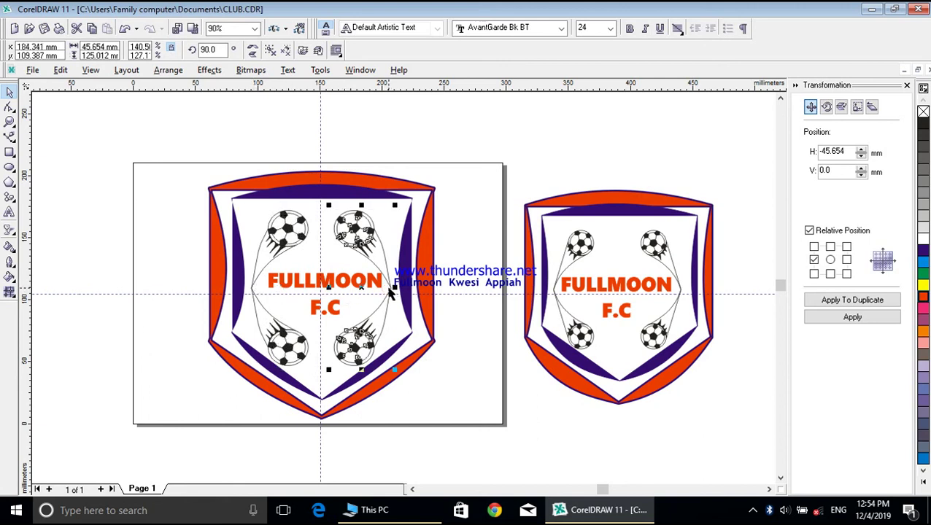
pyautogui.press('Right')
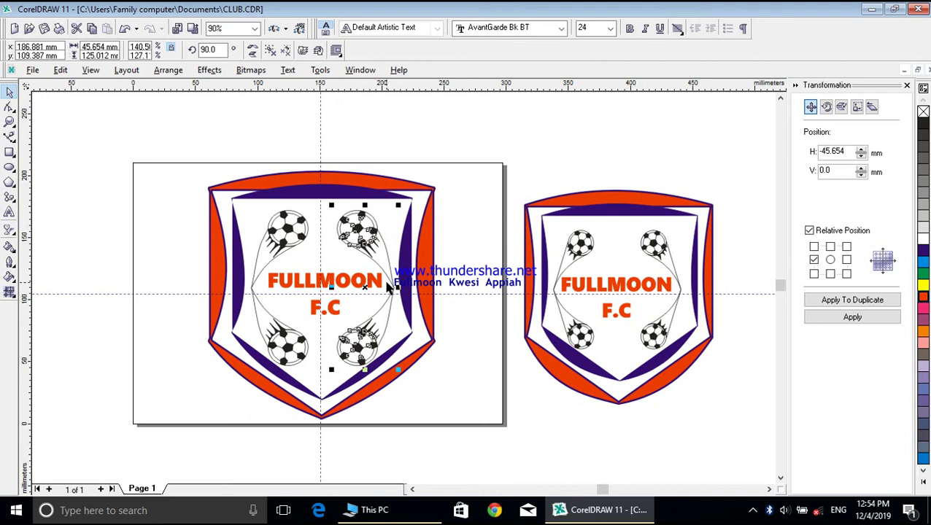
pyautogui.click(158, 225)
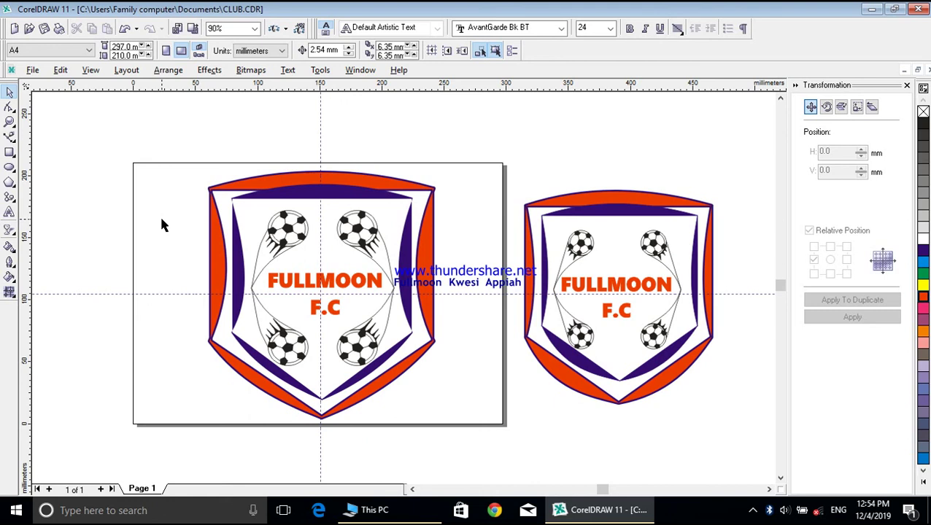
# Step: Draw a five-pointed star about 44 mm wide and 37 mm high above the page's upper left corner
pyautogui.click(14, 204)
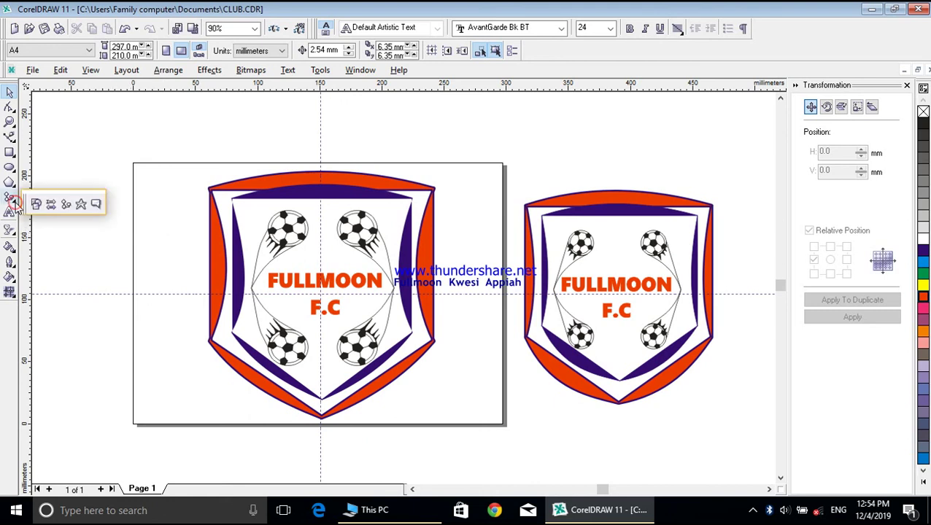
pyautogui.click(85, 209)
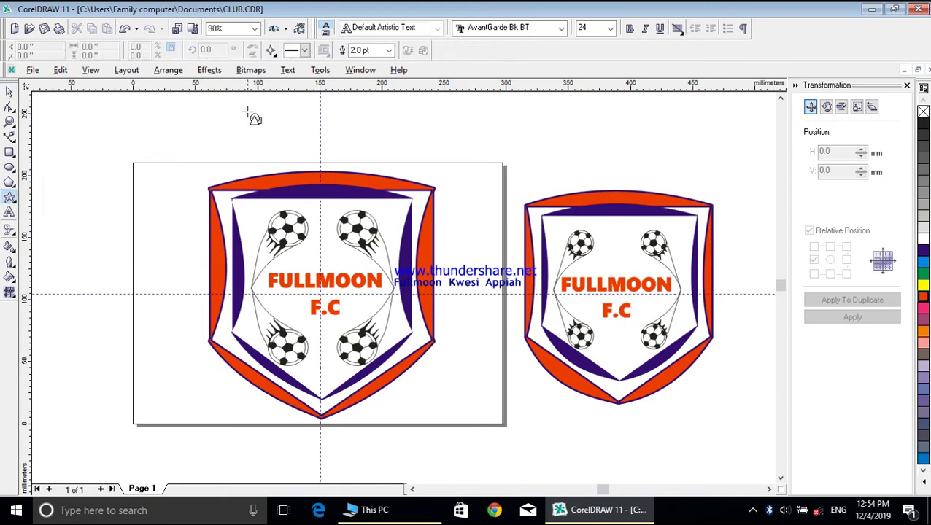
pyautogui.click(271, 50)
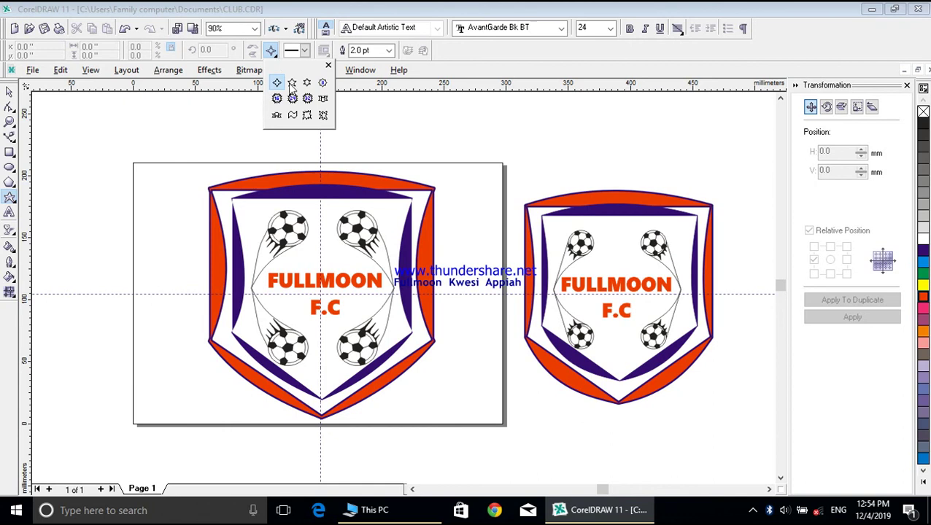
pyautogui.click(292, 83)
pyautogui.moveTo(200, 123)
pyautogui.mouseDown()
pyautogui.moveTo(160, 177)
pyautogui.moveTo(146, 173)
pyautogui.mouseUp()
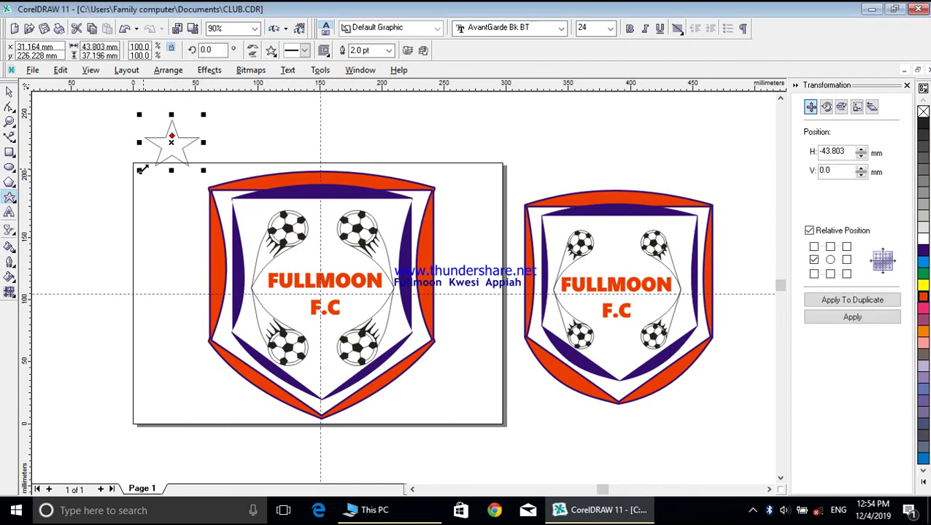
# Step: Convert the star's outline to an object and deselect it
pyautogui.click(9, 91)
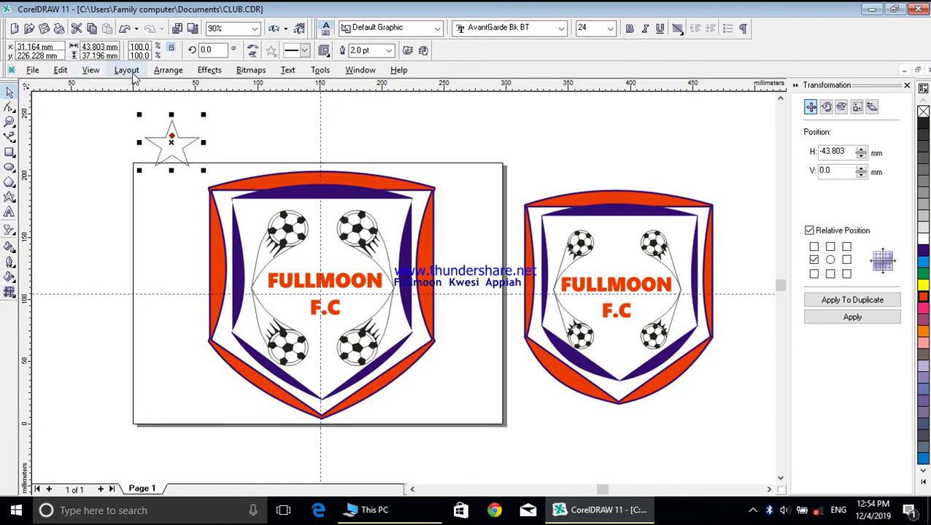
pyautogui.click(168, 70)
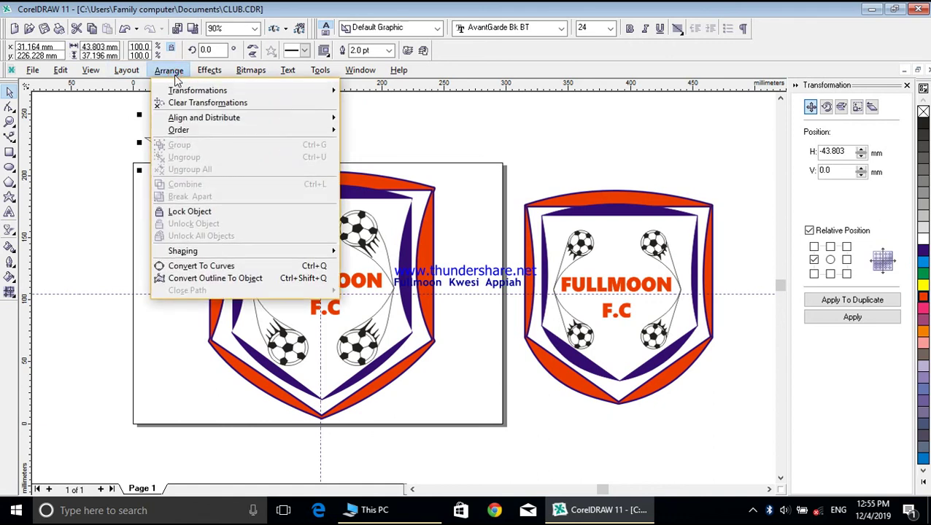
pyautogui.click(184, 277)
pyautogui.click(96, 146)
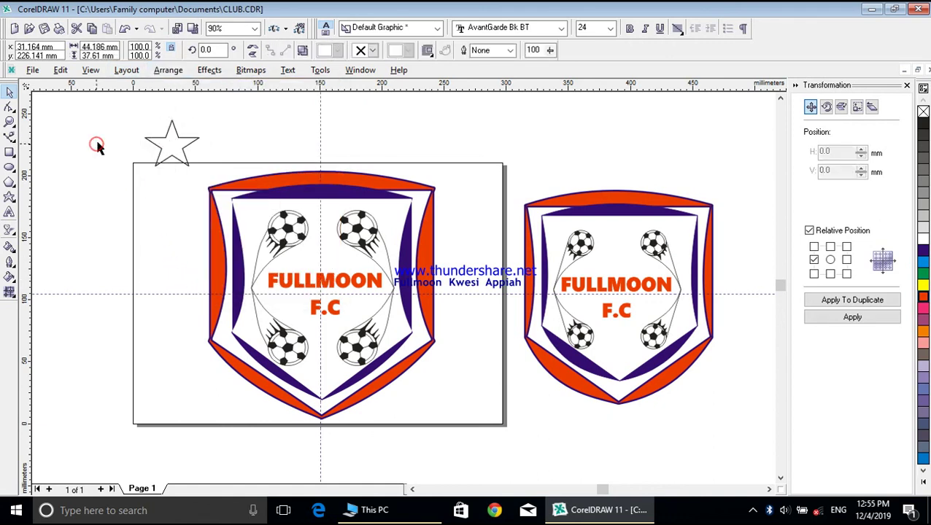
# Step: Move the original outline-free star out of the converted outline to above the shield, and deselect it
pyautogui.click(172, 143)
pyautogui.press('Escape')
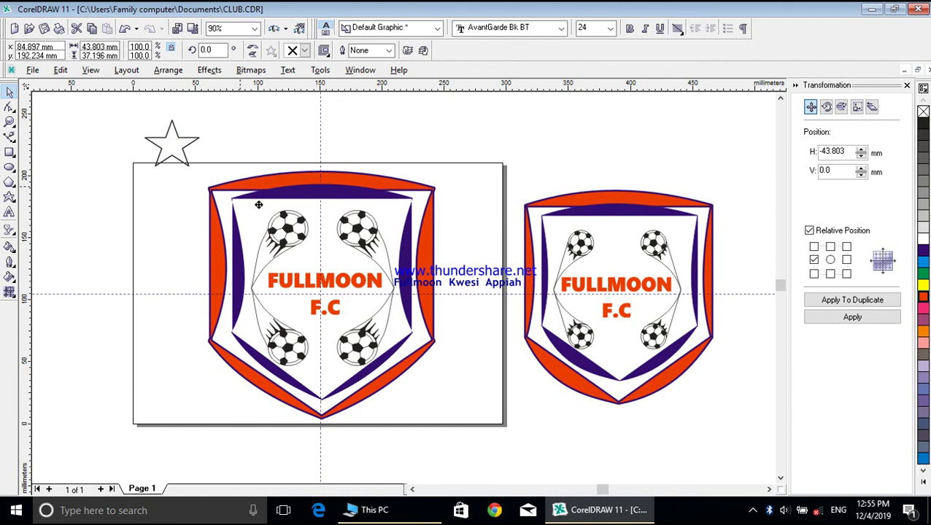
pyautogui.click(287, 160)
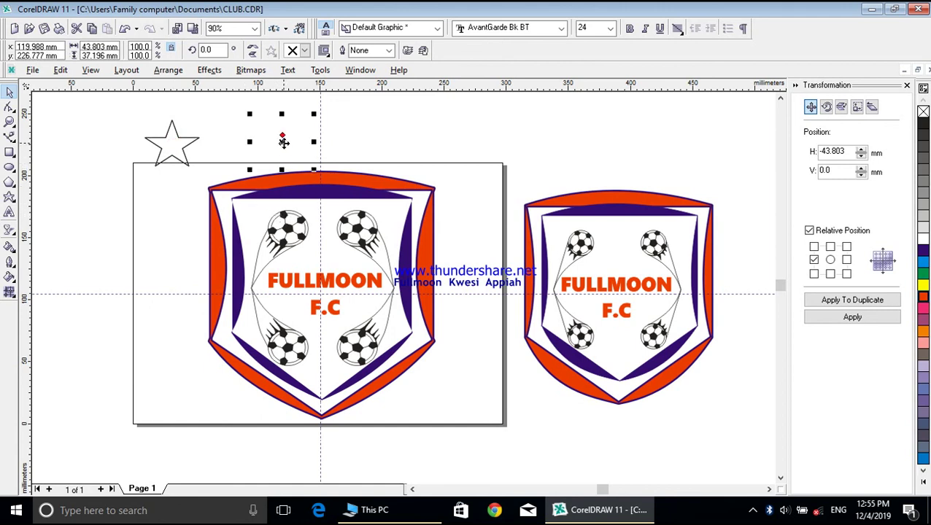
pyautogui.click(244, 150)
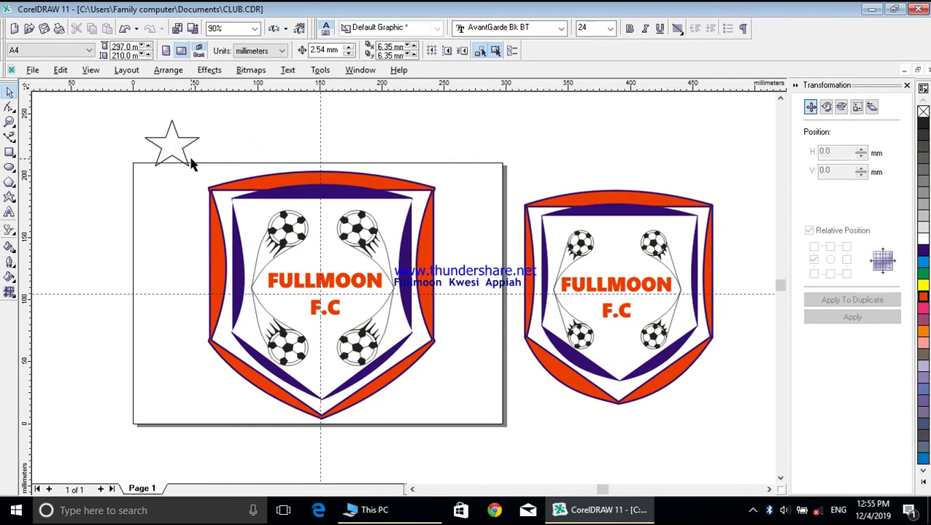
# Step: Scale the star down to about 26 mm wide and 22 mm high and place it between the shield's lower two balls
pyautogui.click(183, 151)
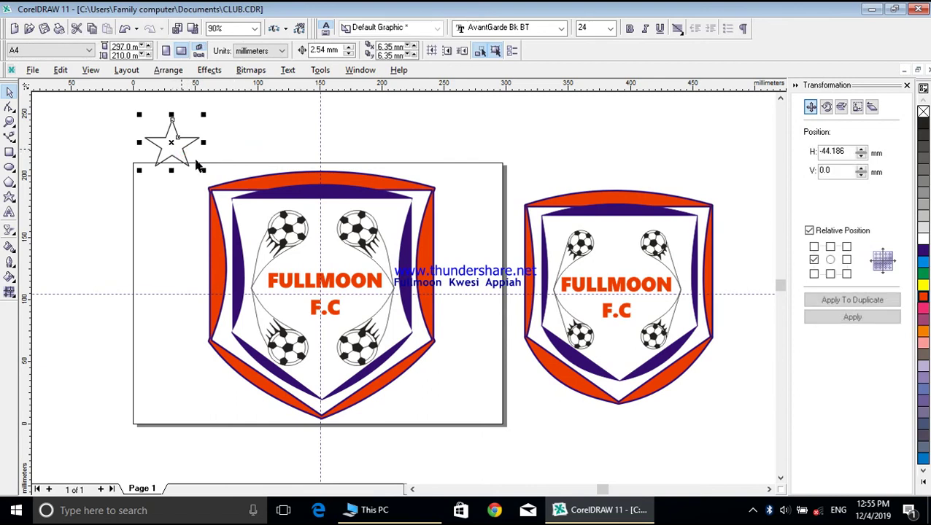
pyautogui.click(115, 129)
pyautogui.moveTo(108, 100); pyautogui.dragTo(216, 190)
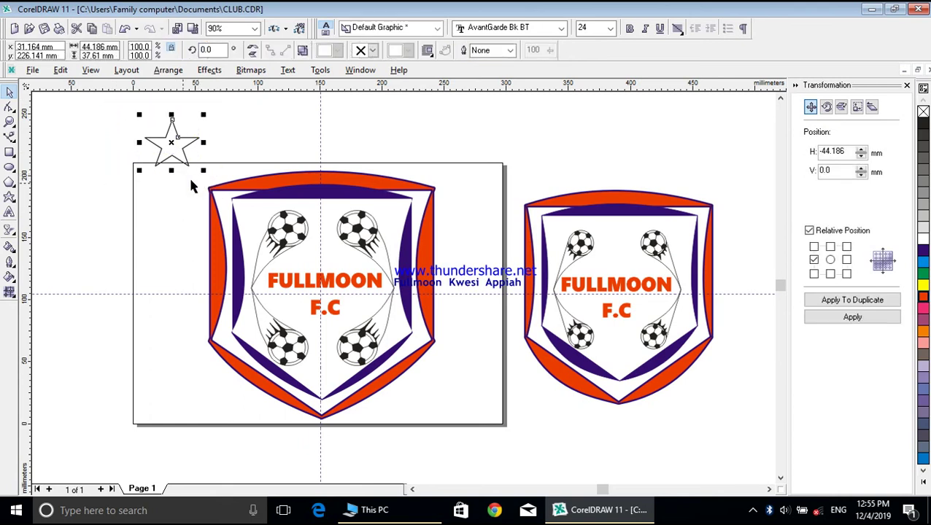
pyautogui.click(169, 70)
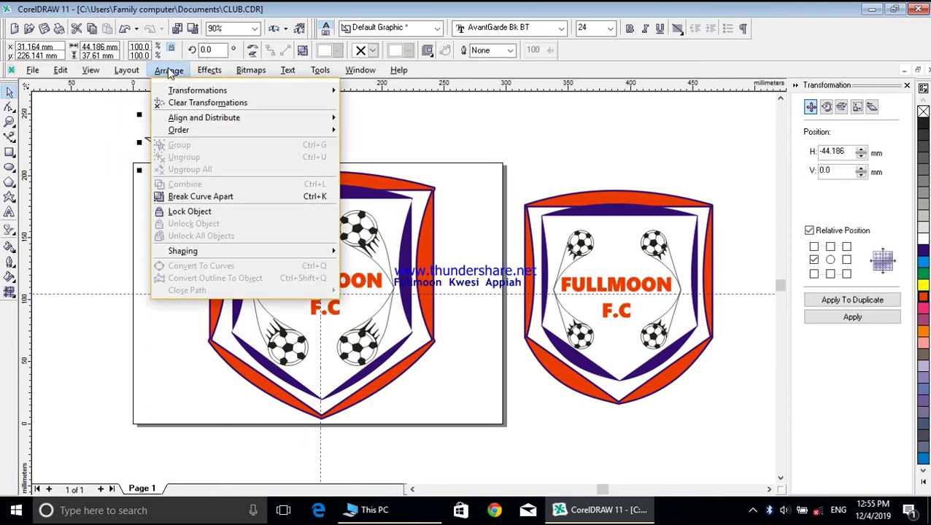
pyautogui.click(116, 115)
pyautogui.moveTo(172, 145); pyautogui.dragTo(320, 367)
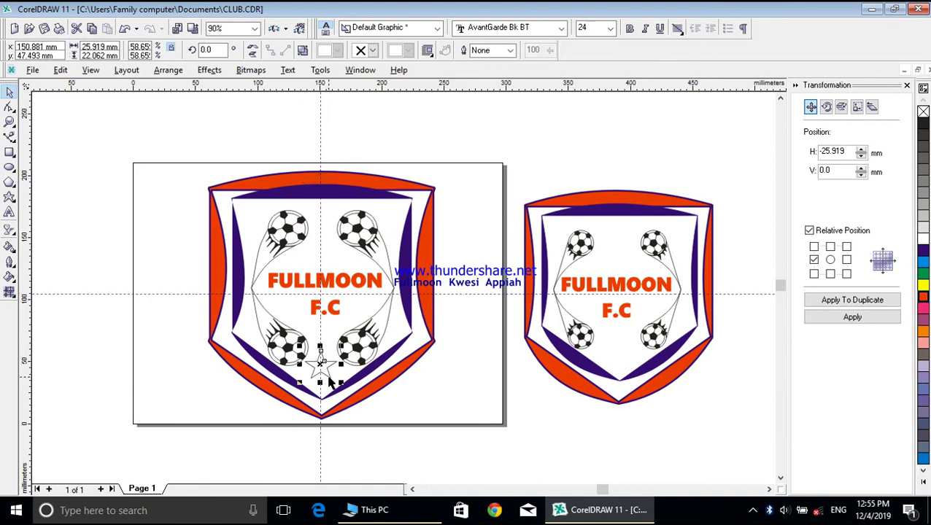
# Step: Nudge the star 2.54 mm down, give it an orange-red hairline outline, and deselect it
pyautogui.press('Down')
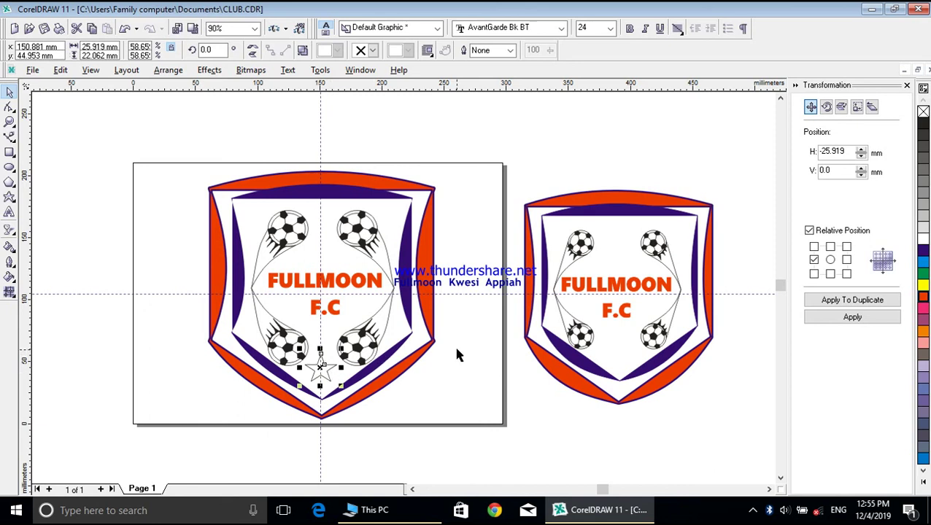
pyautogui.rightClick(923, 297)
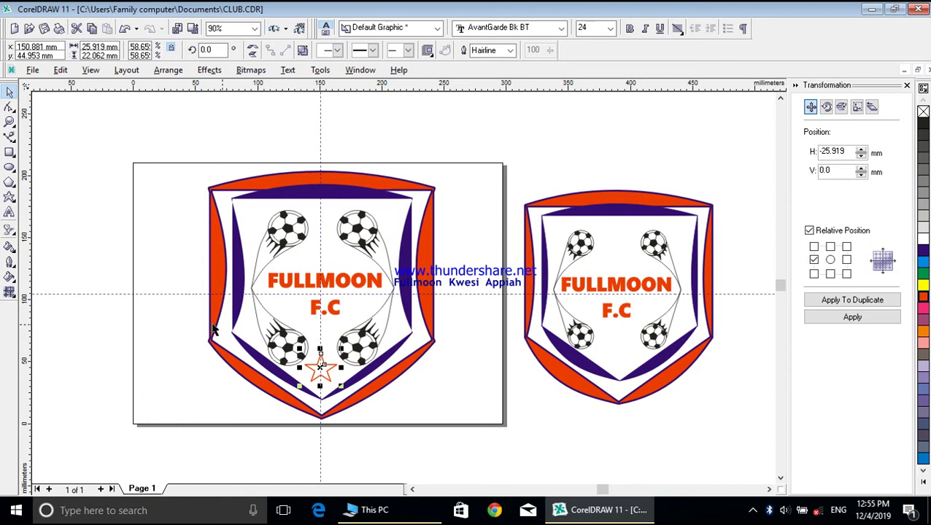
pyautogui.click(159, 263)
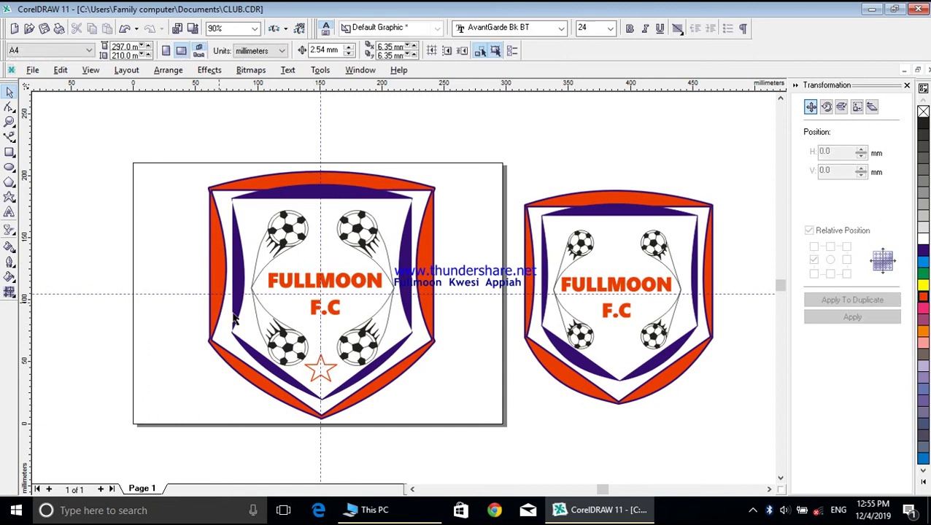
# Step: Duplicate the star directly above itself and move the copy between the upper two balls, under the shield's top band
pyautogui.click(329, 372)
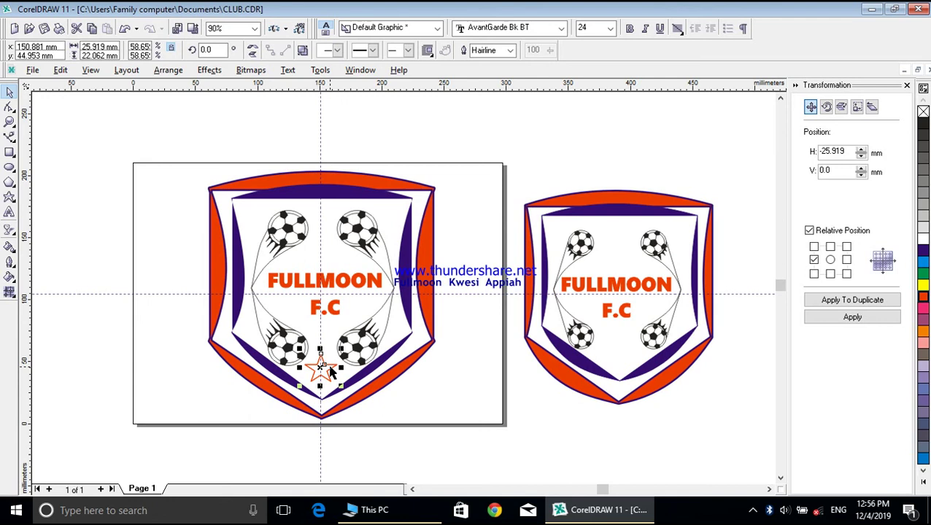
pyautogui.click(830, 246)
pyautogui.click(836, 302)
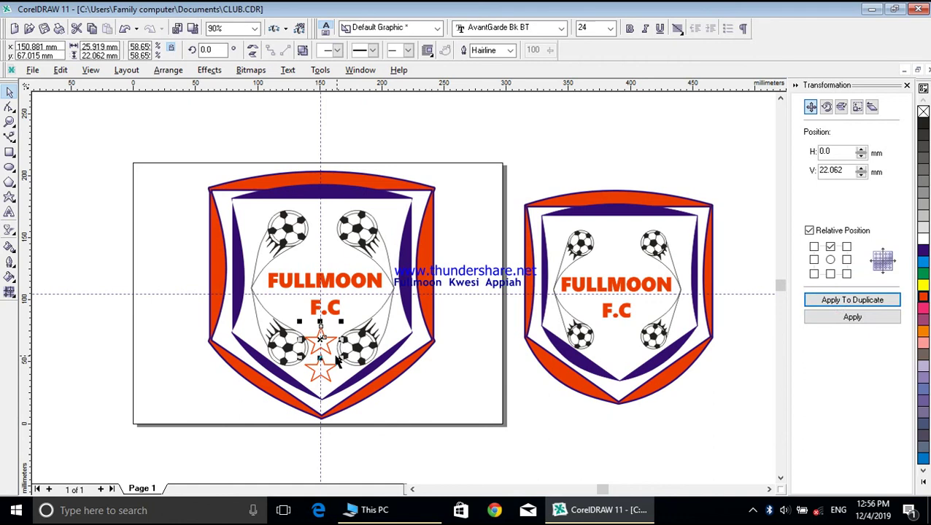
pyautogui.moveTo(321, 340); pyautogui.dragTo(321, 208)
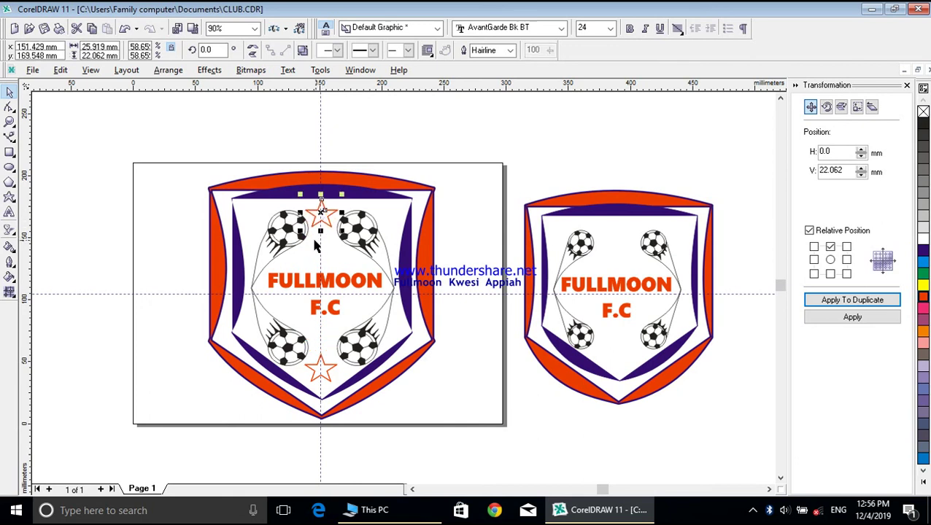
pyautogui.click(198, 159)
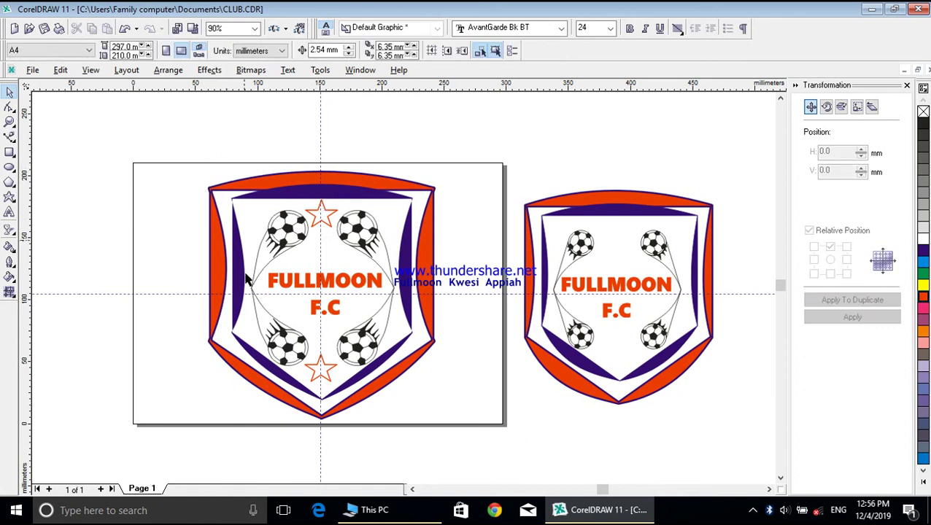
# Step: Delete the horizontal and vertical guidelines crossing the large shield
pyautogui.click(192, 294)
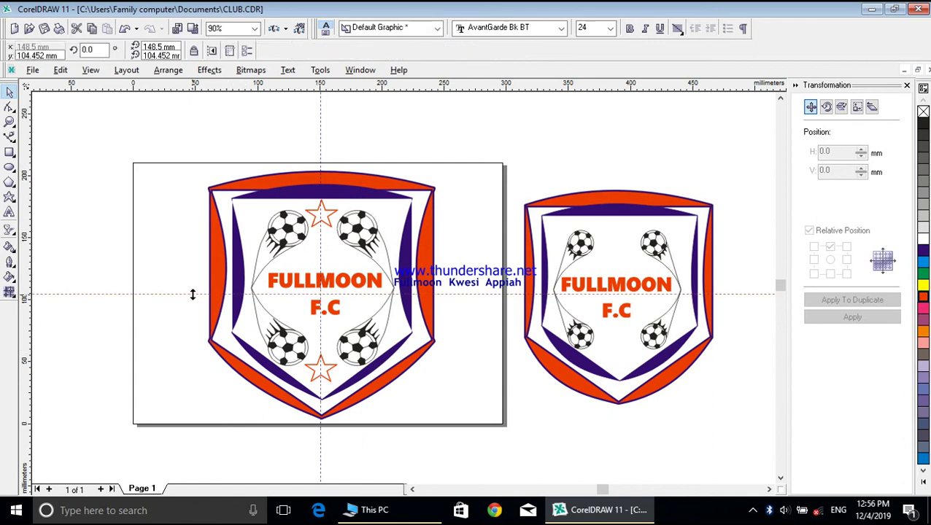
pyautogui.press('Delete')
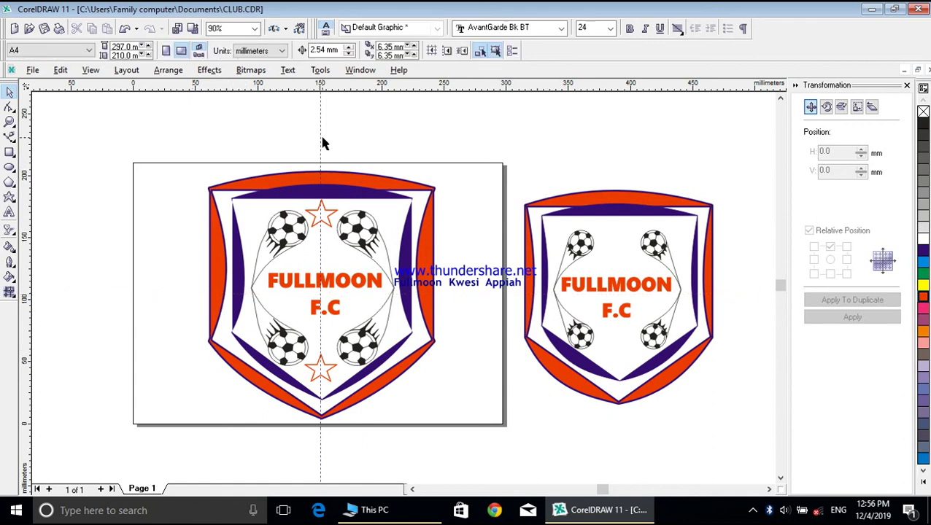
pyautogui.click(319, 137)
pyautogui.press('Delete')
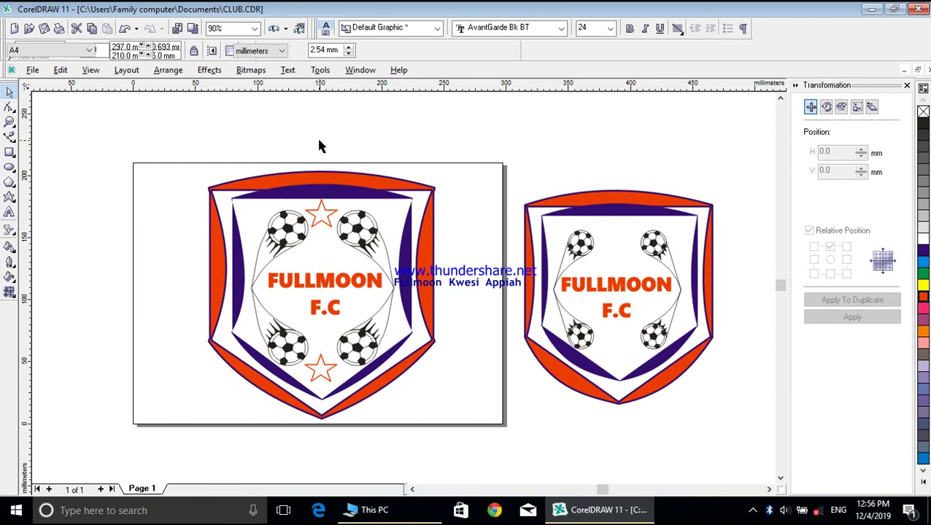
pyautogui.moveTo(163, 144); pyautogui.dragTo(275, 205)
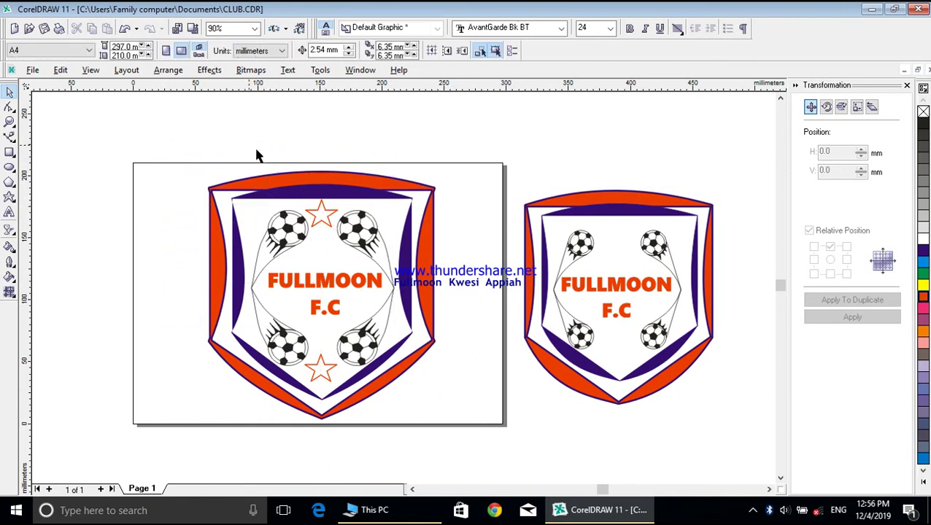
# Step: Set the outline of the large logo's inner purple-blue shield to 1.0 pt wide in the matching purple-blue
pyautogui.click(379, 205)
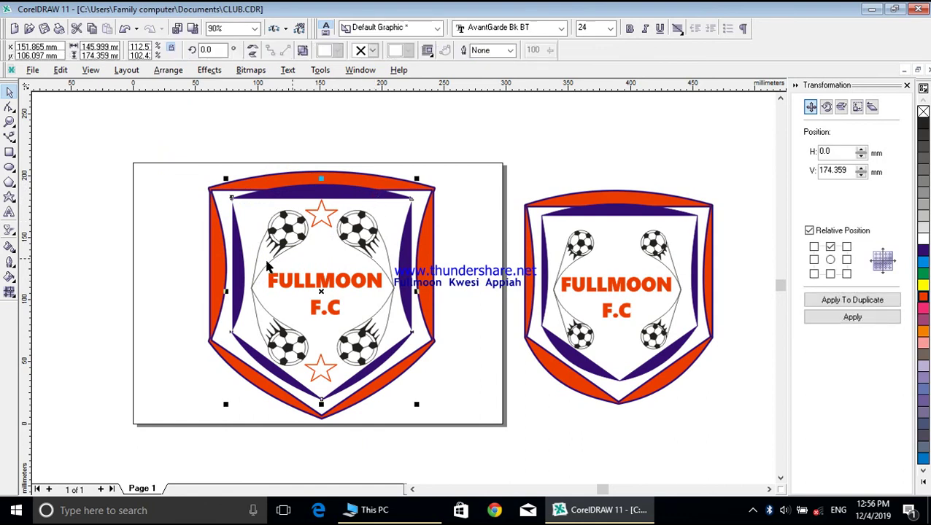
pyautogui.click(10, 262)
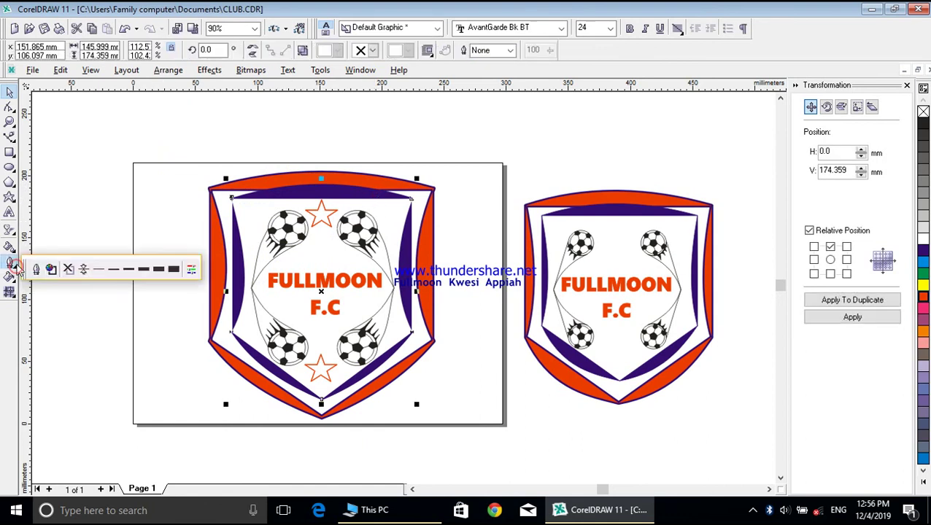
pyautogui.click(35, 270)
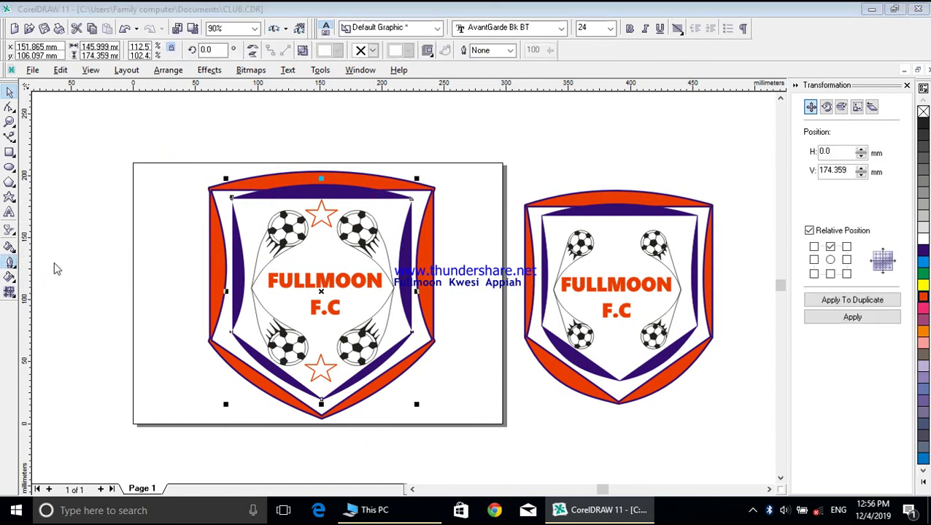
pyautogui.click(387, 183)
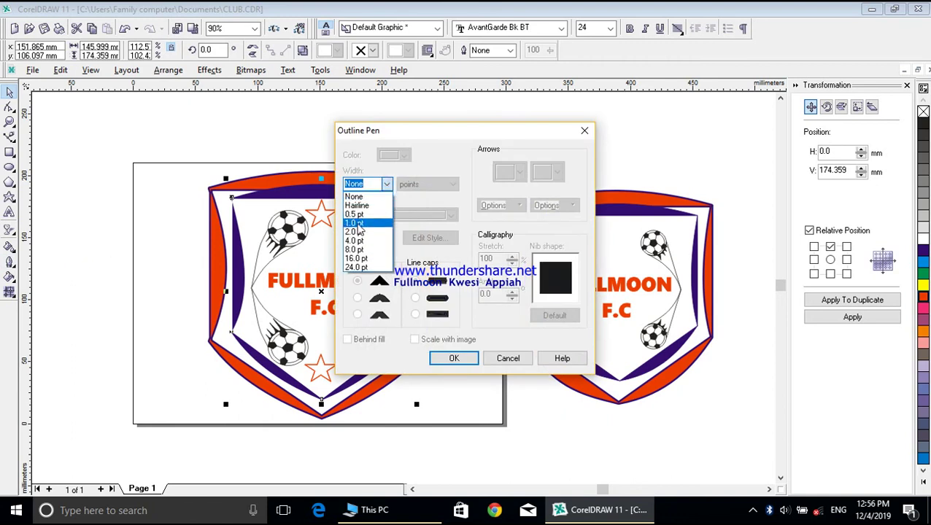
pyautogui.click(355, 223)
pyautogui.click(405, 155)
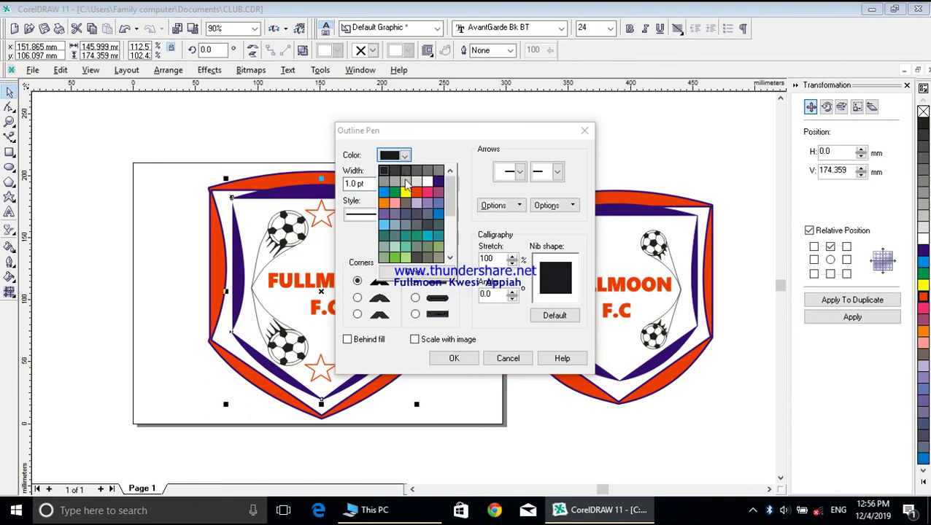
pyautogui.click(433, 196)
# Step: Give the inner shield's outline round corners and round line caps, placed behind the fill and scaled with the image, and apply it
pyautogui.click(357, 298)
pyautogui.click(415, 297)
pyautogui.click(416, 341)
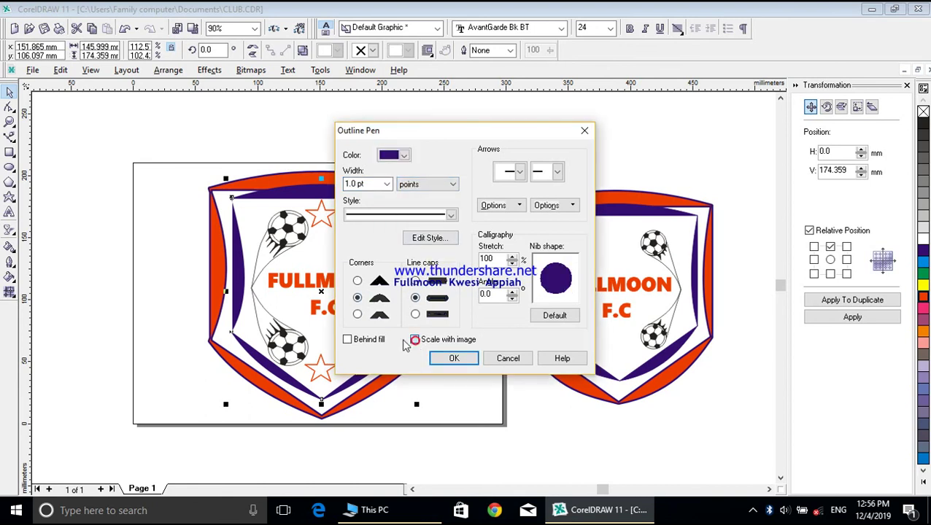
pyautogui.click(348, 340)
pyautogui.click(434, 361)
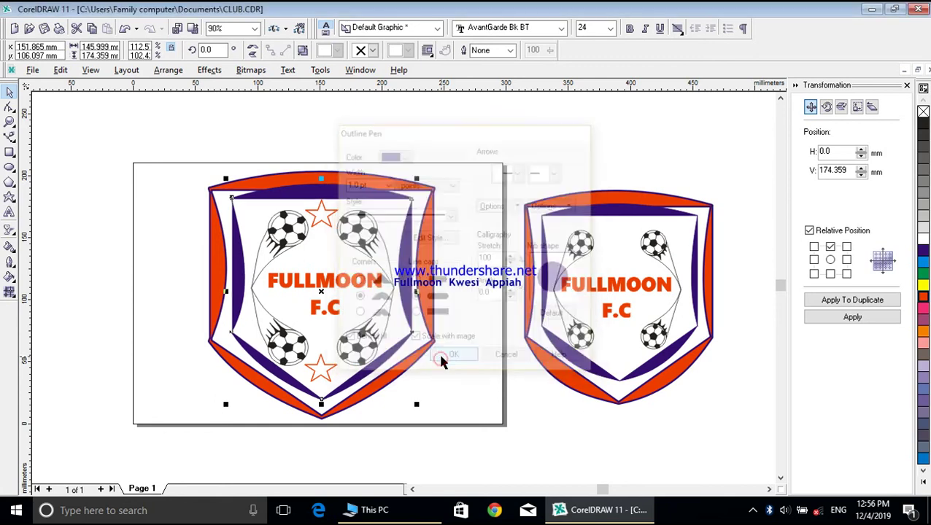
pyautogui.click(43, 143)
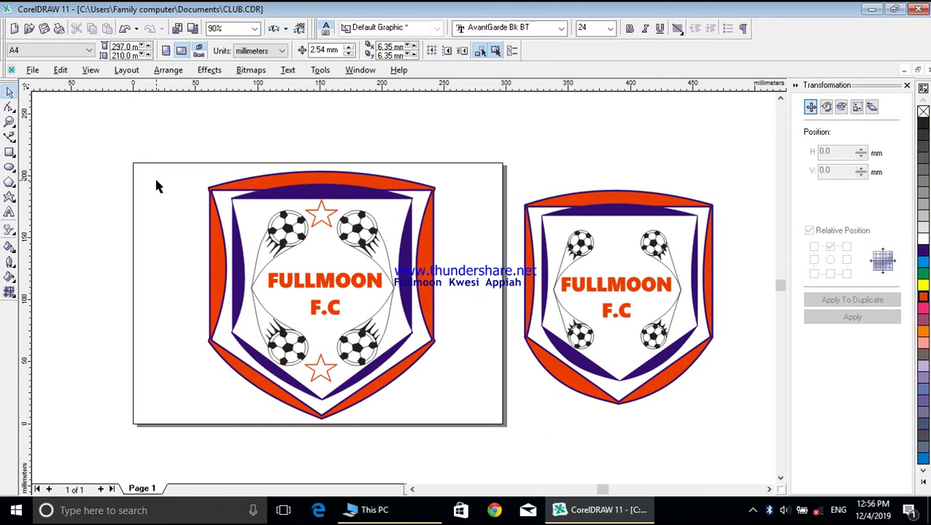
# Step: Group all parts of the large logo on the page and deselect it
pyautogui.moveTo(132, 138); pyautogui.dragTo(484, 434)
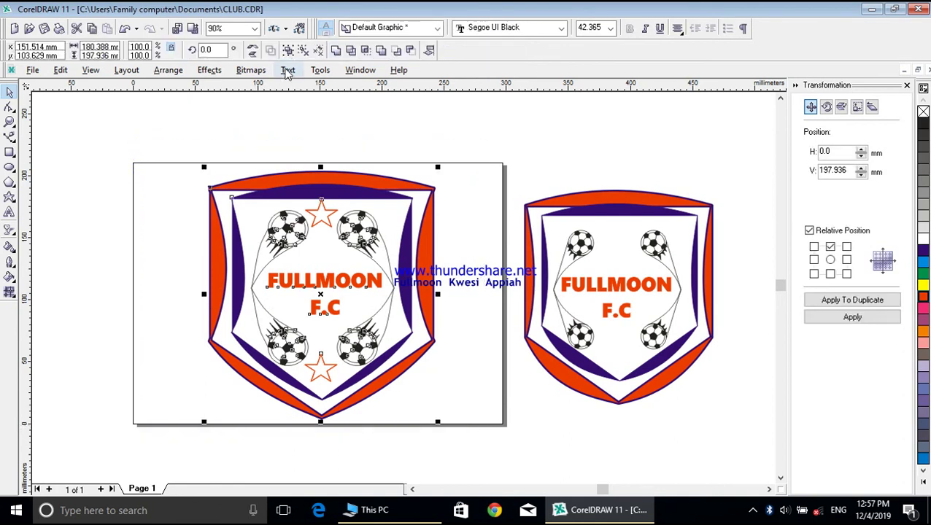
pyautogui.click(254, 129)
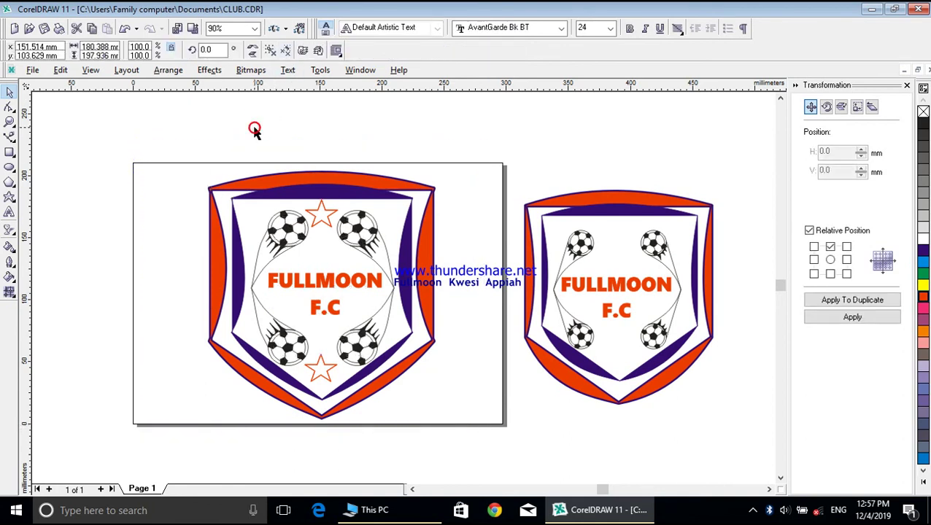